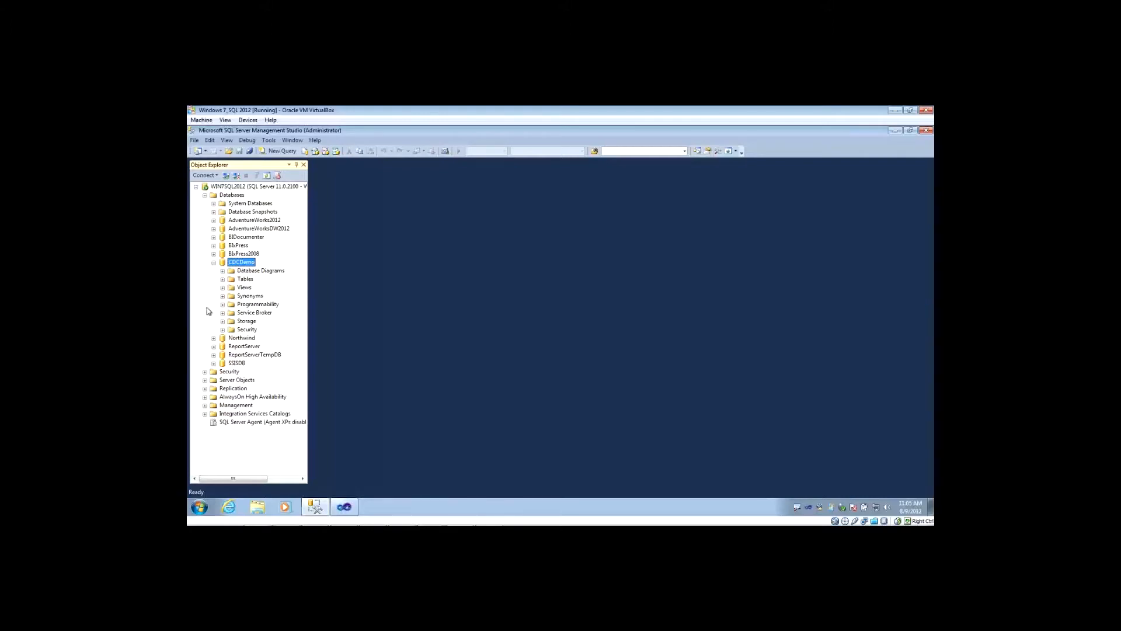
Show the tables in the CDCDemo database and look into the structure of dbo.DimCustomer_CDC.
click(223, 279)
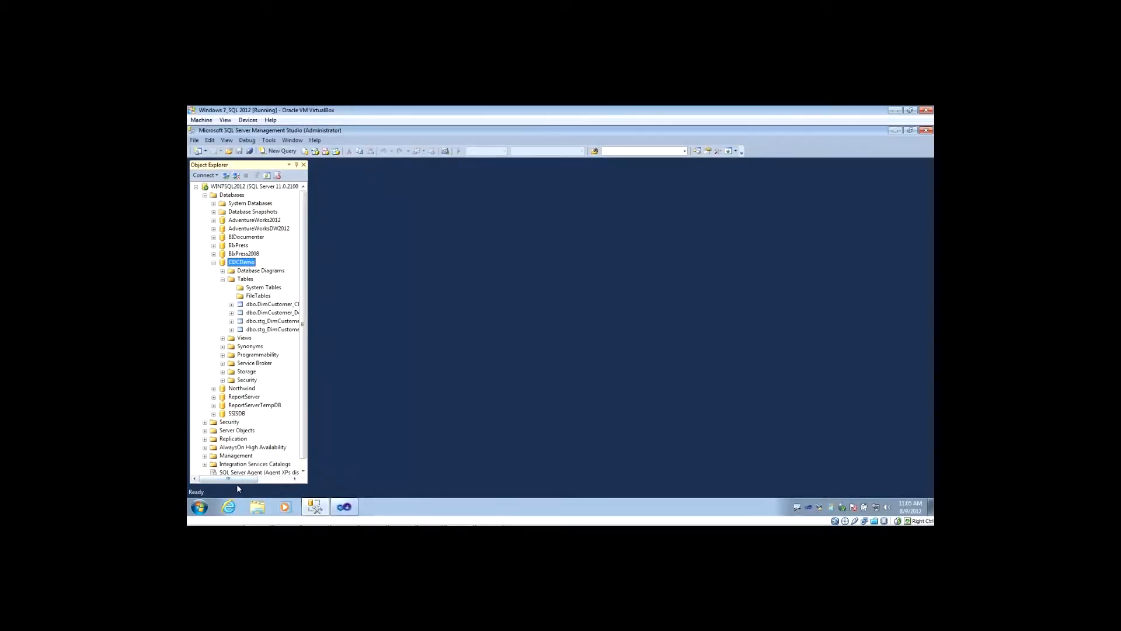
drag(237, 484, 252, 482)
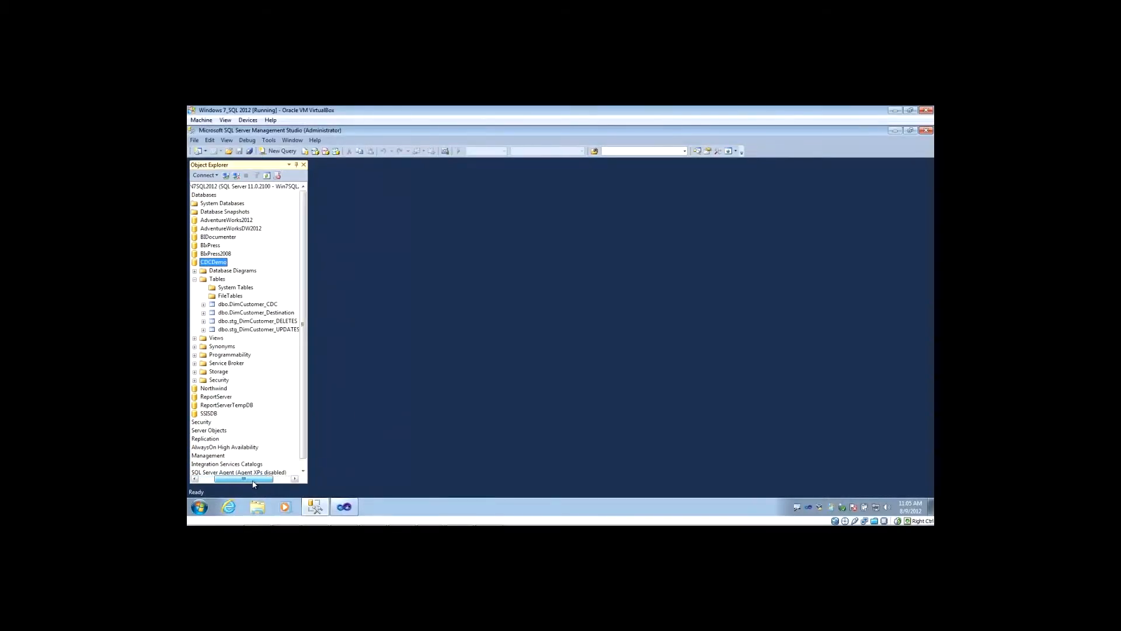
click(232, 306)
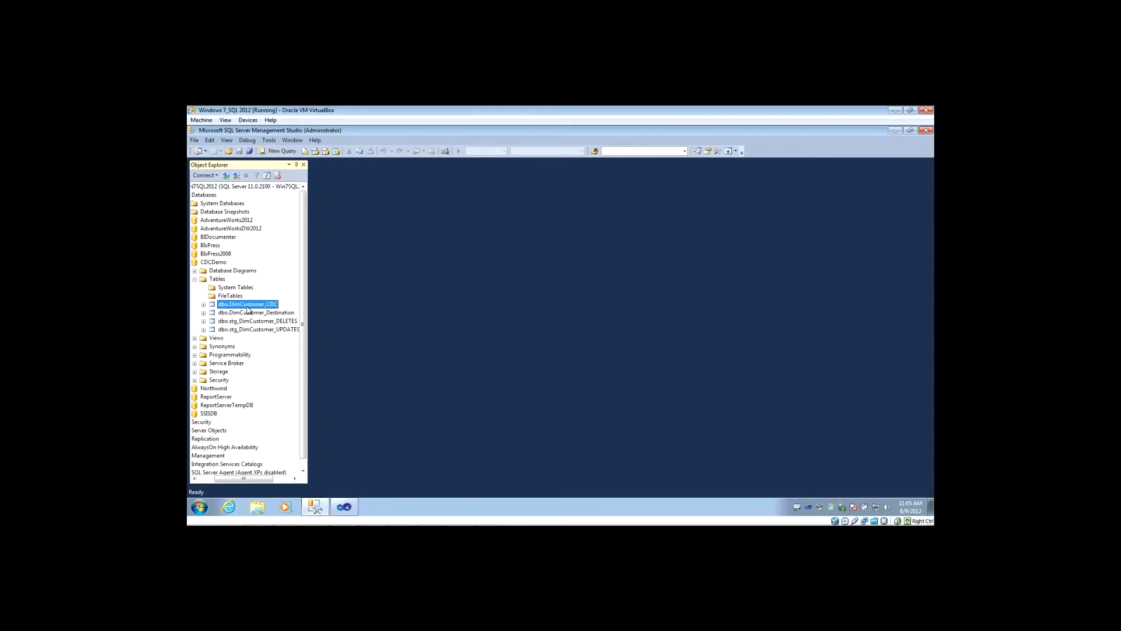
click(203, 305)
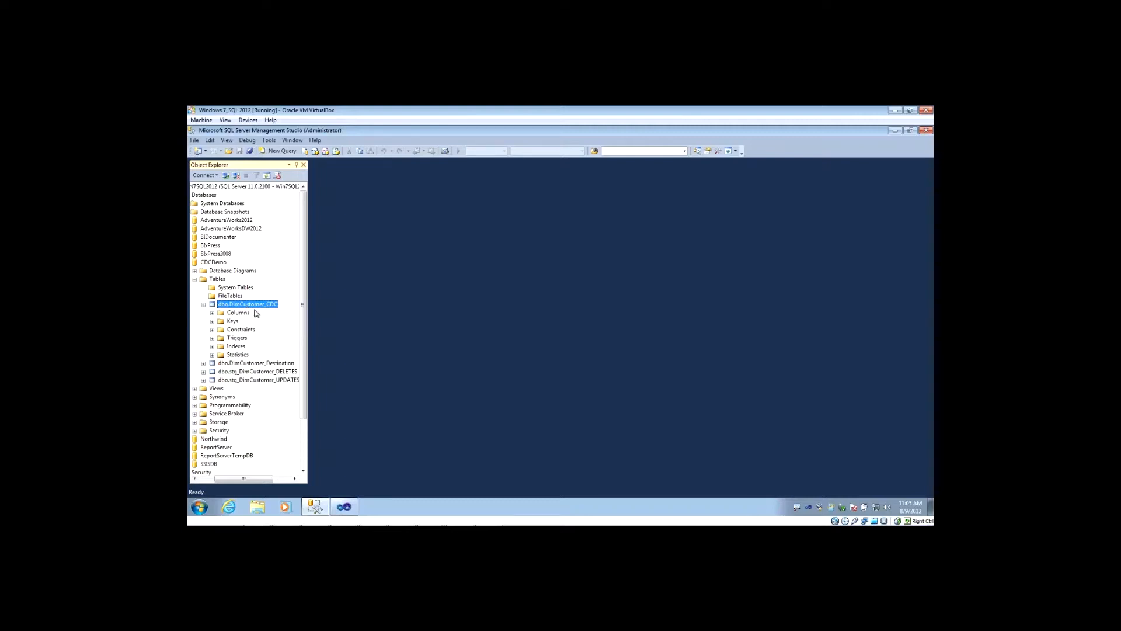
click(204, 305)
View the top 1000 rows of the dbo.DimCustomer_CDC table, and close the query.
right_click(238, 307)
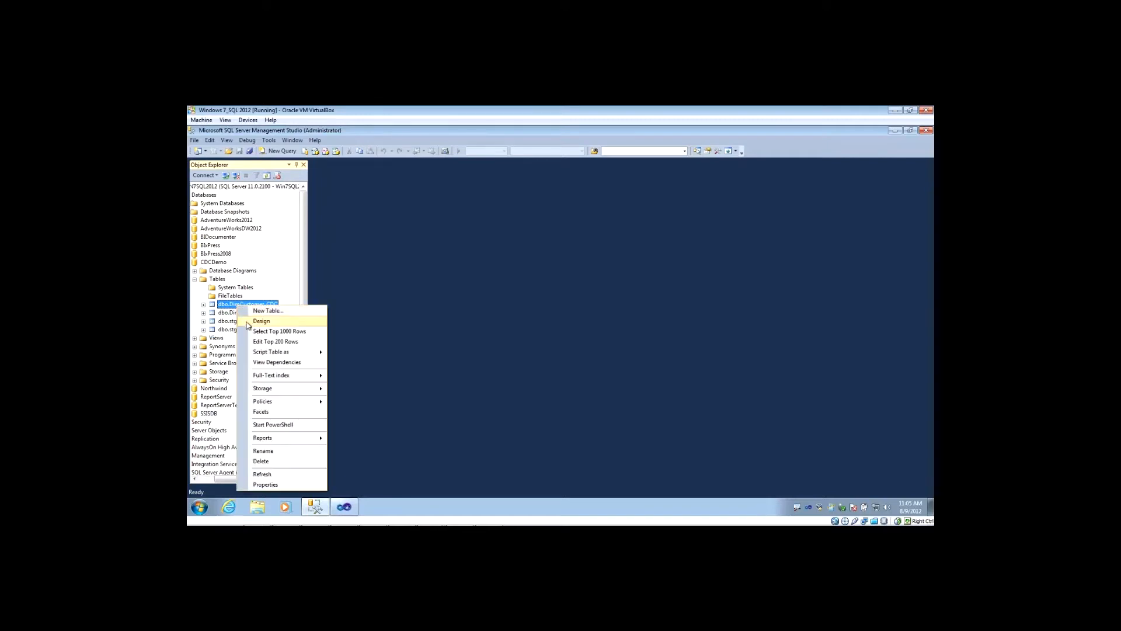
click(265, 485)
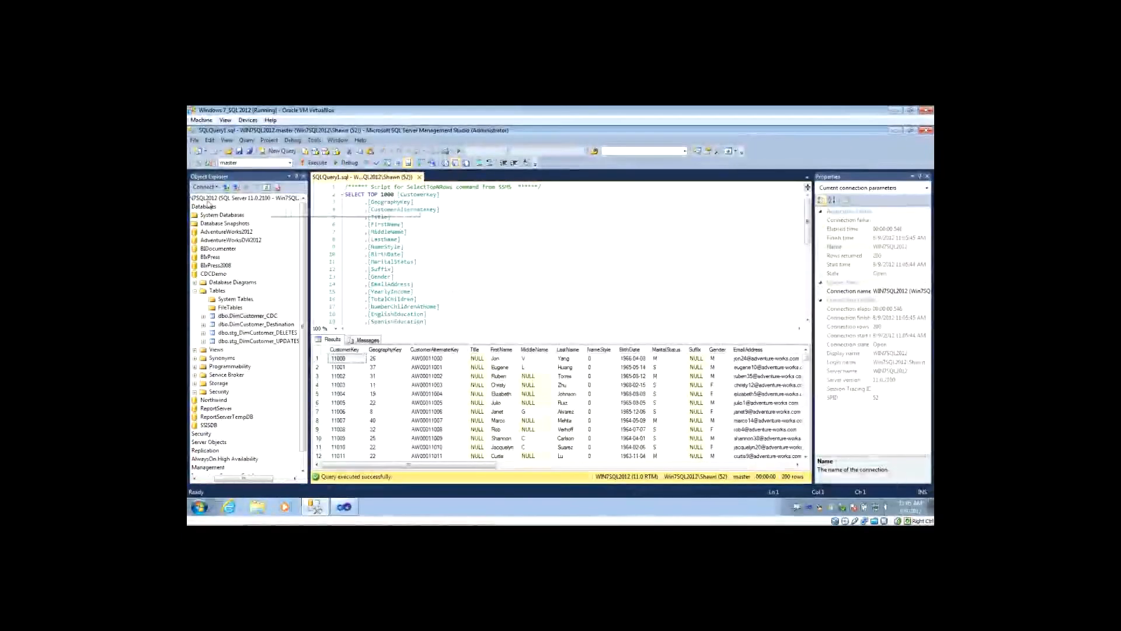
click(419, 177)
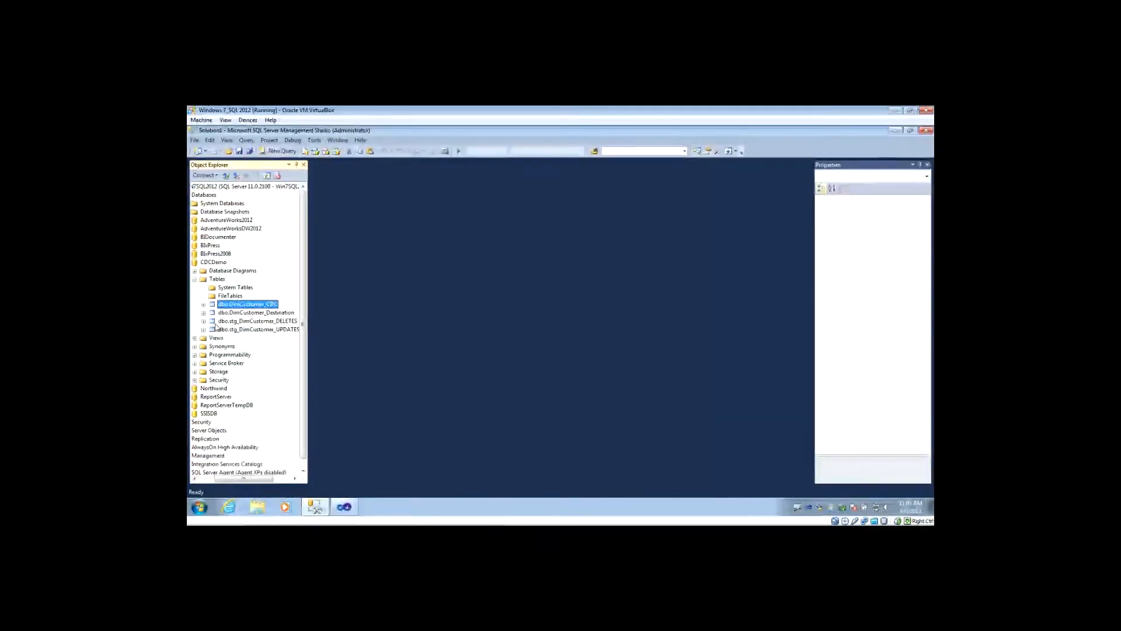
View the top 1000 rows of the dbo.DimCustomer_Destination table, and close the query.
click(240, 314)
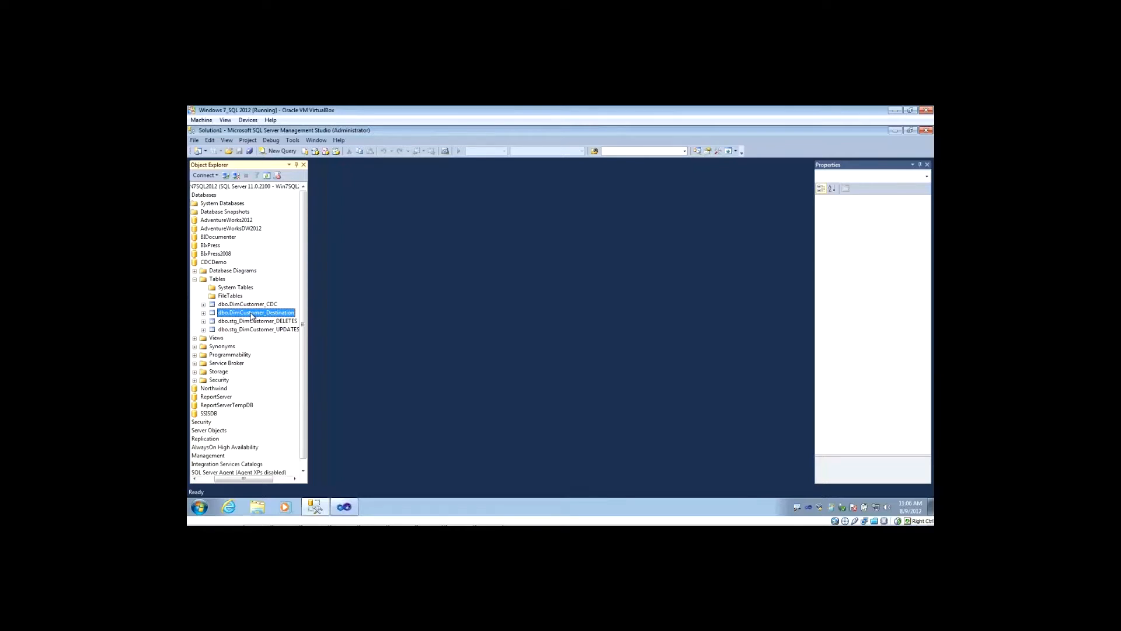
right_click(252, 316)
click(294, 337)
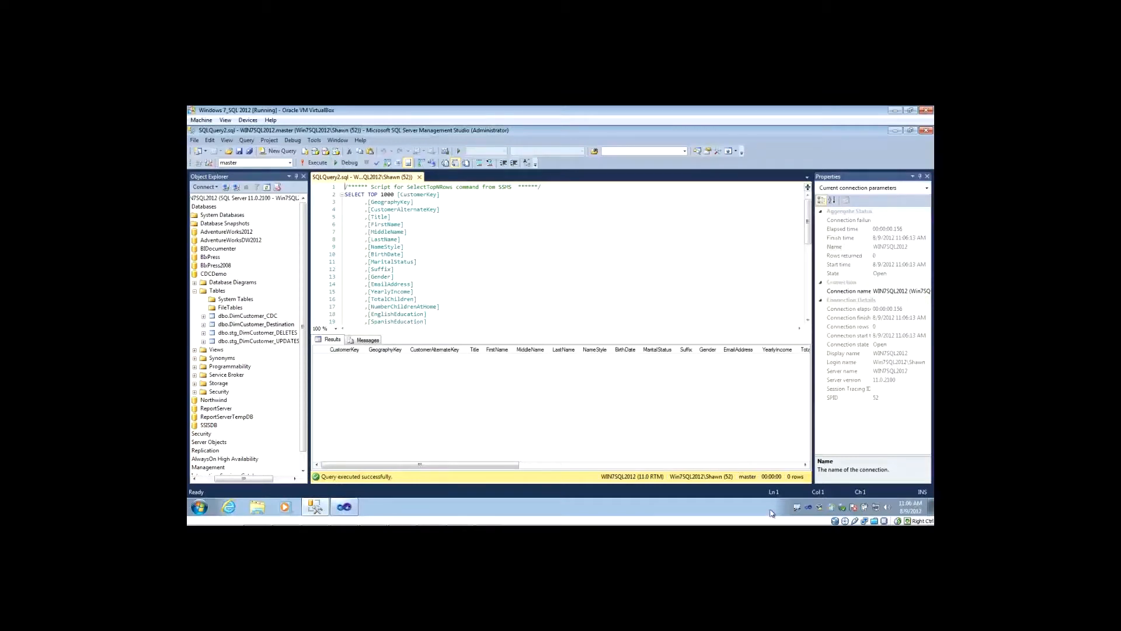
click(420, 176)
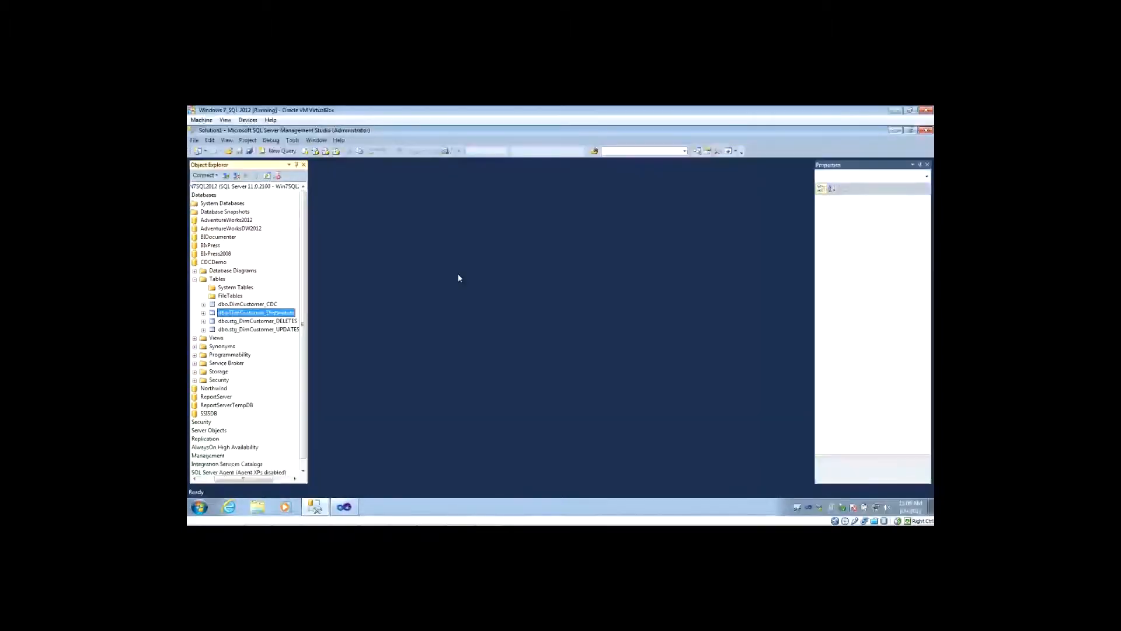
Look at the two staging tables and view the top 1000 rows of dbo.stg_DimCustomer_DELETES, closing the query when done.
click(223, 322)
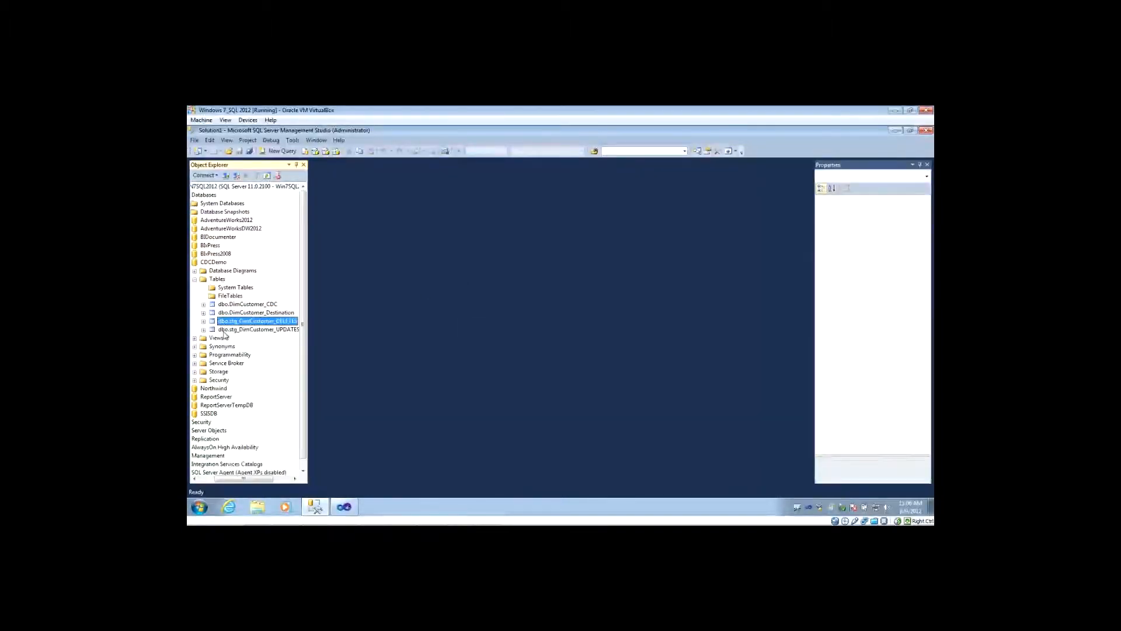
click(222, 330)
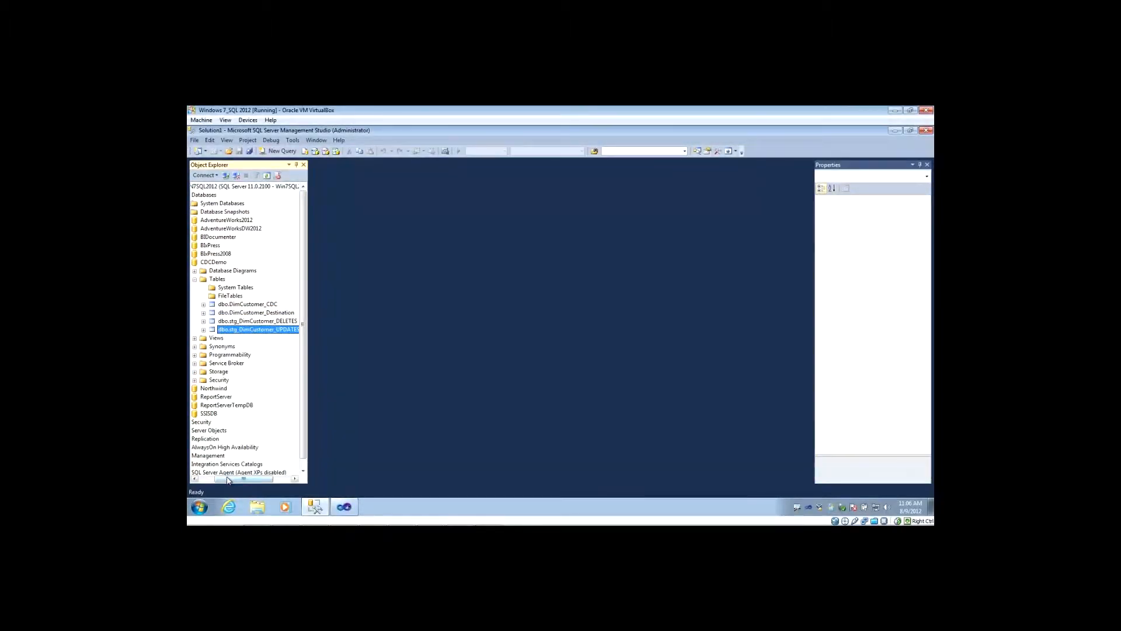
drag(228, 480, 234, 480)
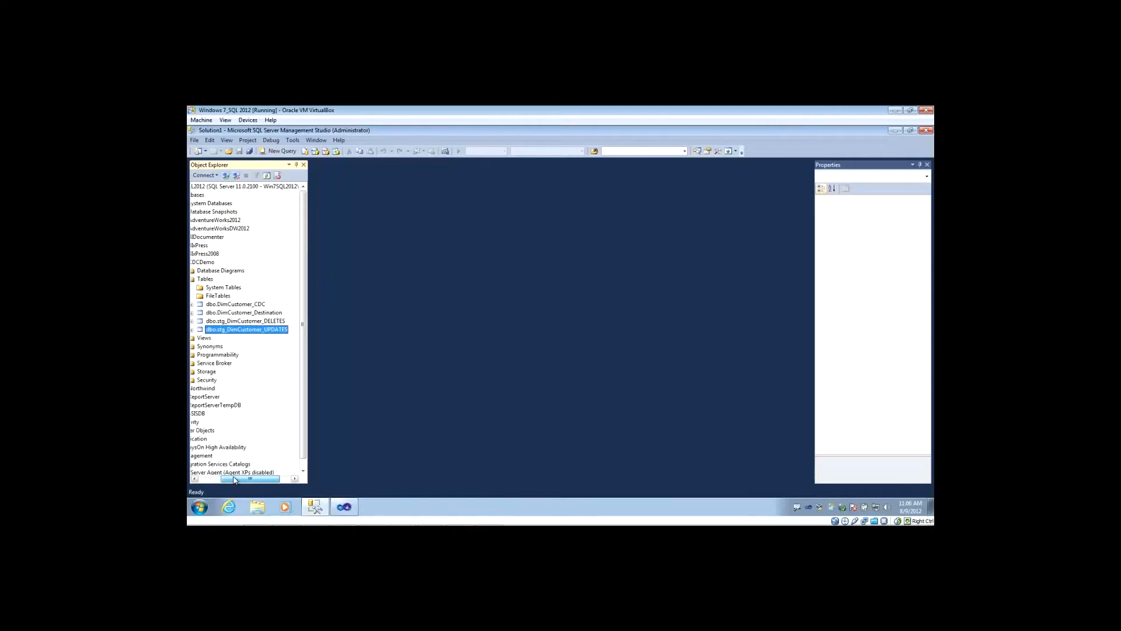
click(234, 322)
click(248, 331)
click(269, 322)
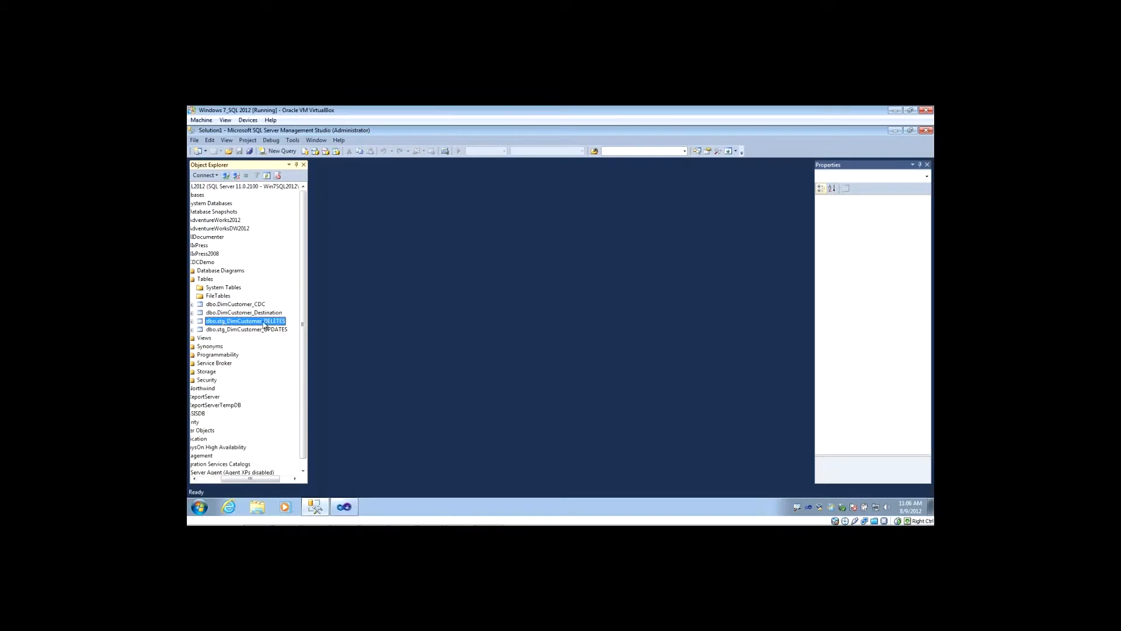
right_click(242, 321)
click(284, 337)
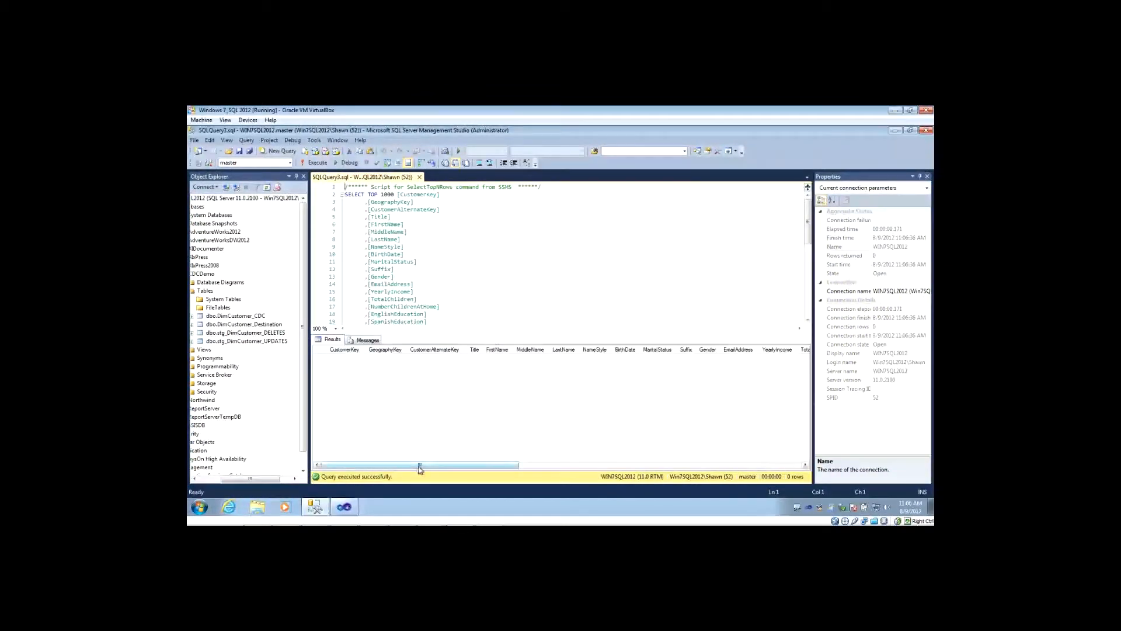
mouse_move(419, 468)
mouse_down()
mouse_move(647, 467)
mouse_move(498, 478)
mouse_move(401, 465)
mouse_up()
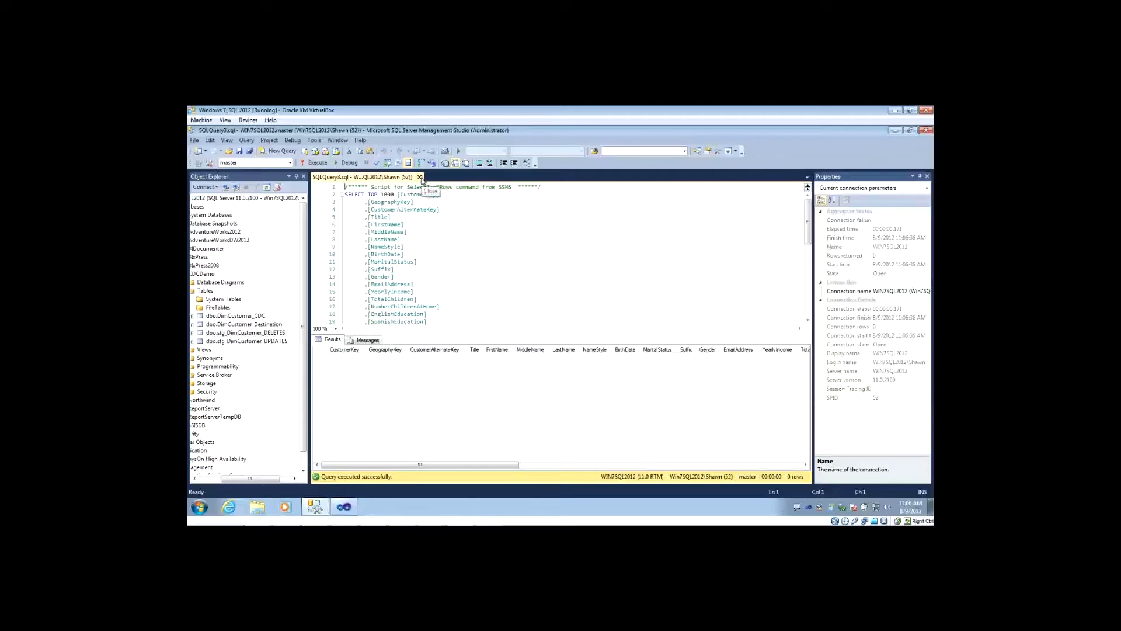
click(419, 177)
Create a new query on CDCDemo containing a USE [CDCDemo] statement and EXEC sys.sp_cdc_enable_db.
drag(278, 479, 265, 480)
click(243, 287)
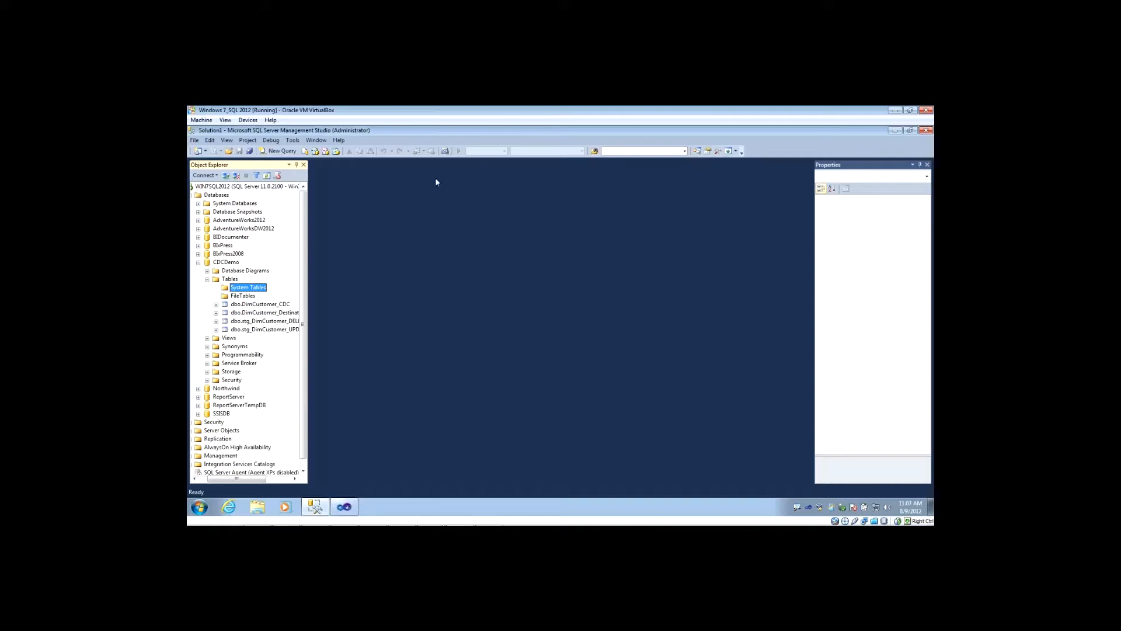
click(280, 152)
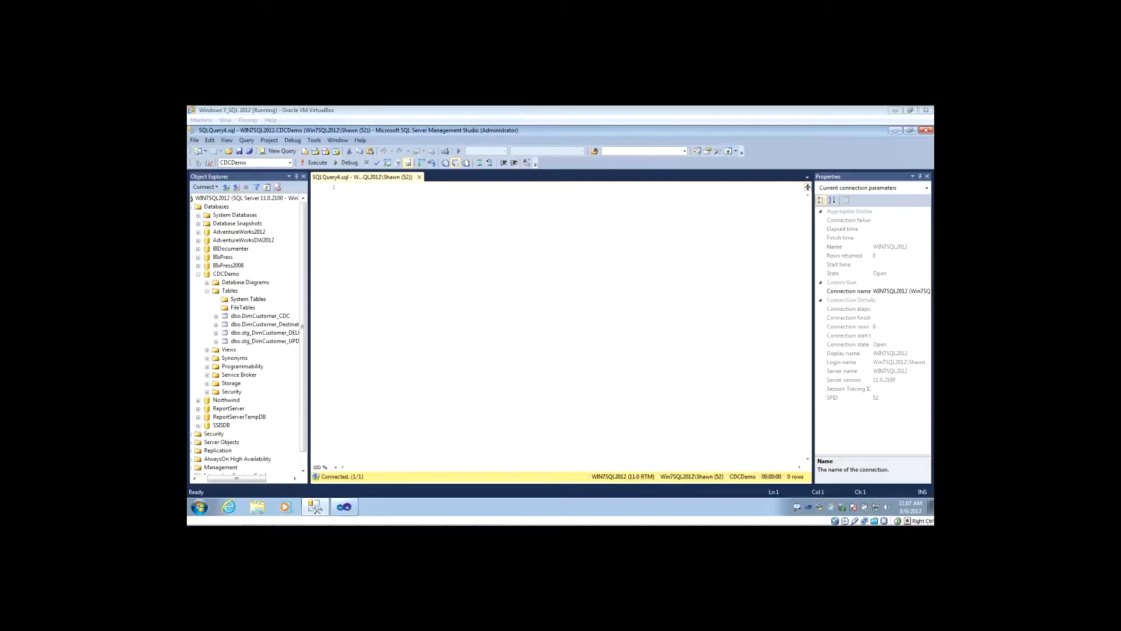
click(565, 317)
text(USE [CDCDemo] GO  EXEC sys.sp_cdc_enable_db GO)
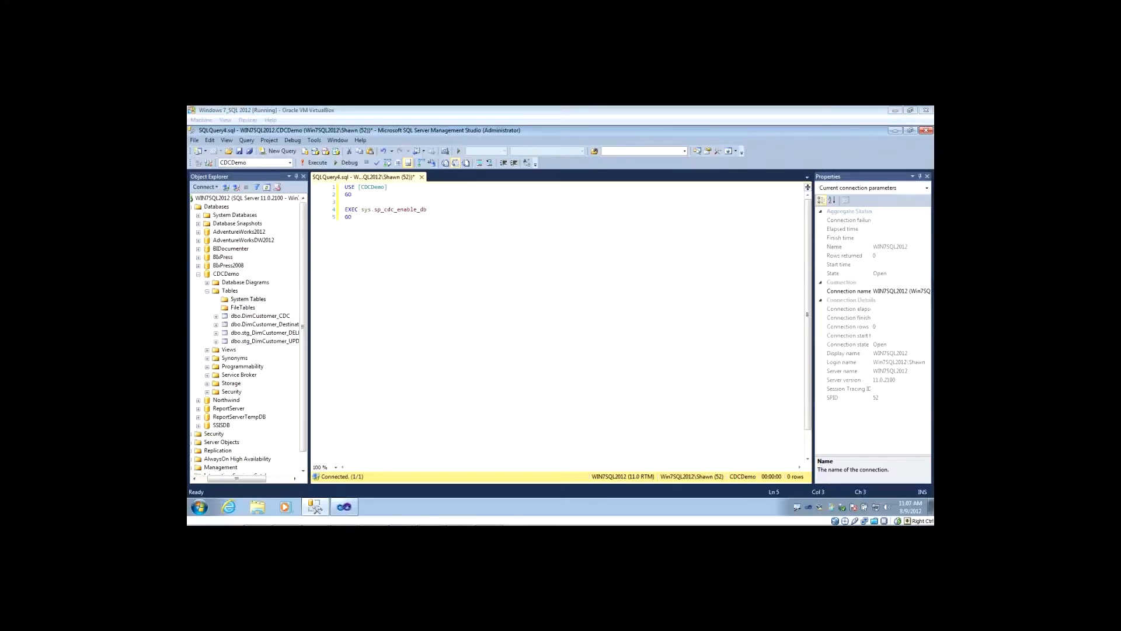
click(504, 397)
key(Return)
key(Return)
text(IF NOT EXISTS (SELECT * FROM sys.indexes WHERE object_id = OBJECT_ID(N'[dbo].[DimCustomer_CDC]') AND name = N'PK_DimCustomer_CDC')   ALTER TABLE [dbo].[DimCustomer_CDC] ADD CONSTRAINT [PK_DimCustomer_CDC] PRIMARY KEY CLUSTERED ( 	[CustomerKey] ASC ) GO  EXEC sys.sp_cdc_enable_table @source_schema = N'dbo', @source_name = N'DimCustomer_CDC', @role_name = N'cdc_admin', @supports_net_changes = 1  GO)
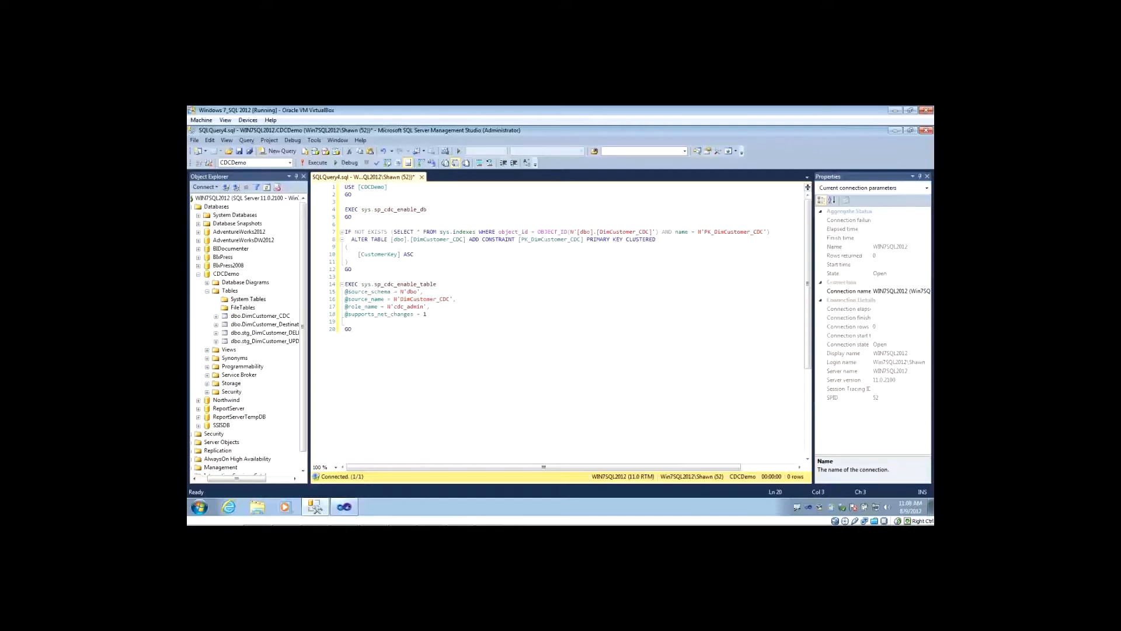
Execute the whole script to enable change data capture on CDCDemo and DimCustomer_CDC, and read its output messages.
key(ctrl+1)
click(301, 283)
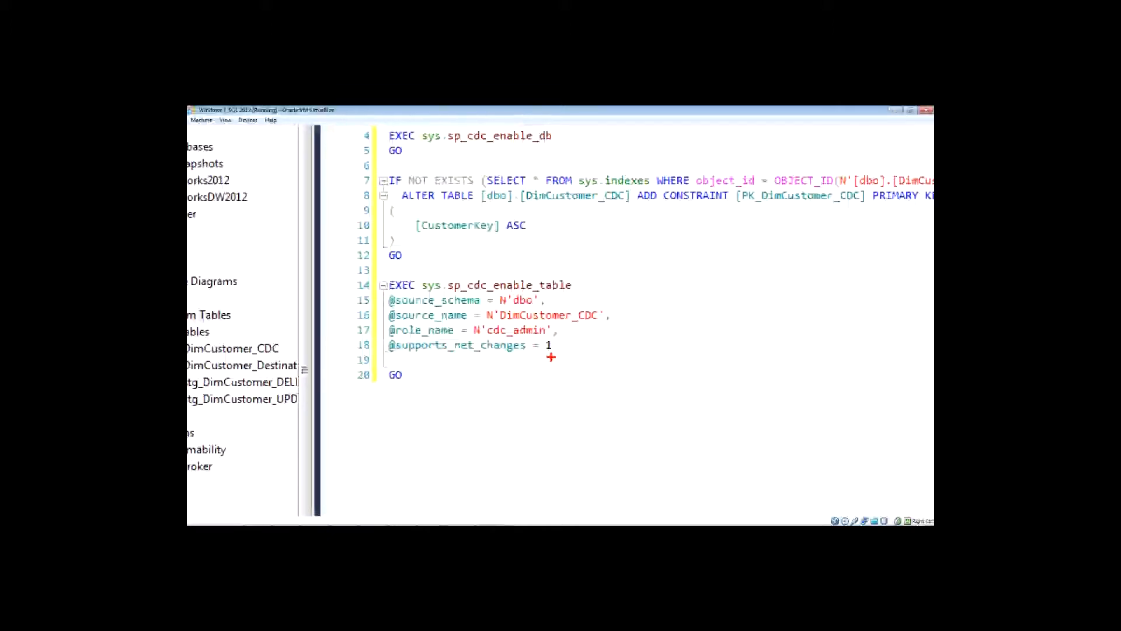
key(Escape)
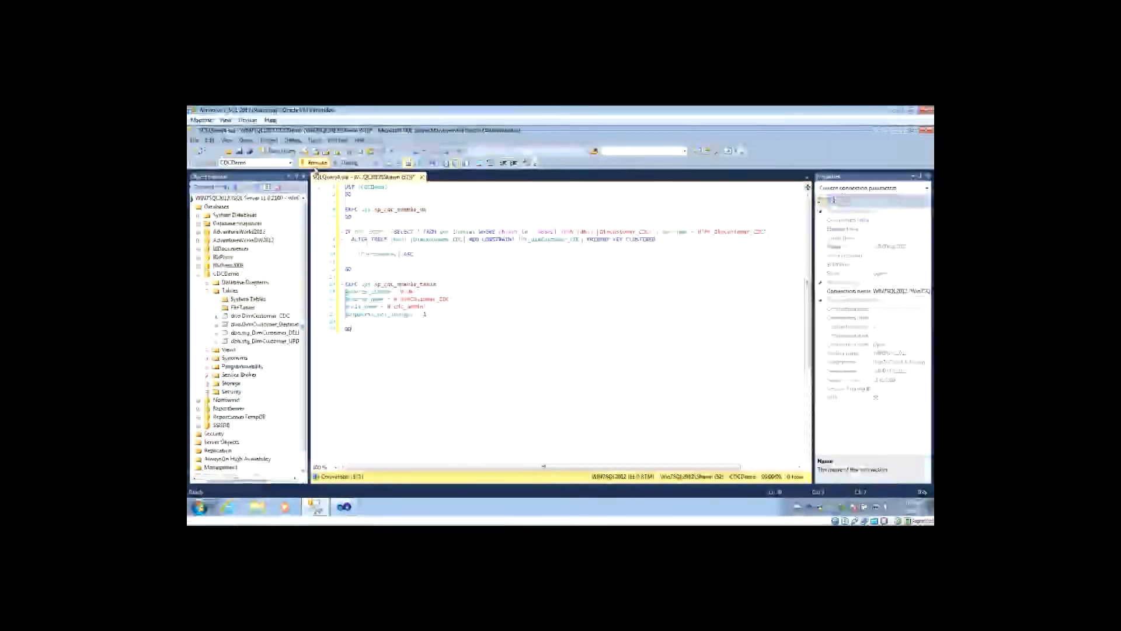
click(316, 163)
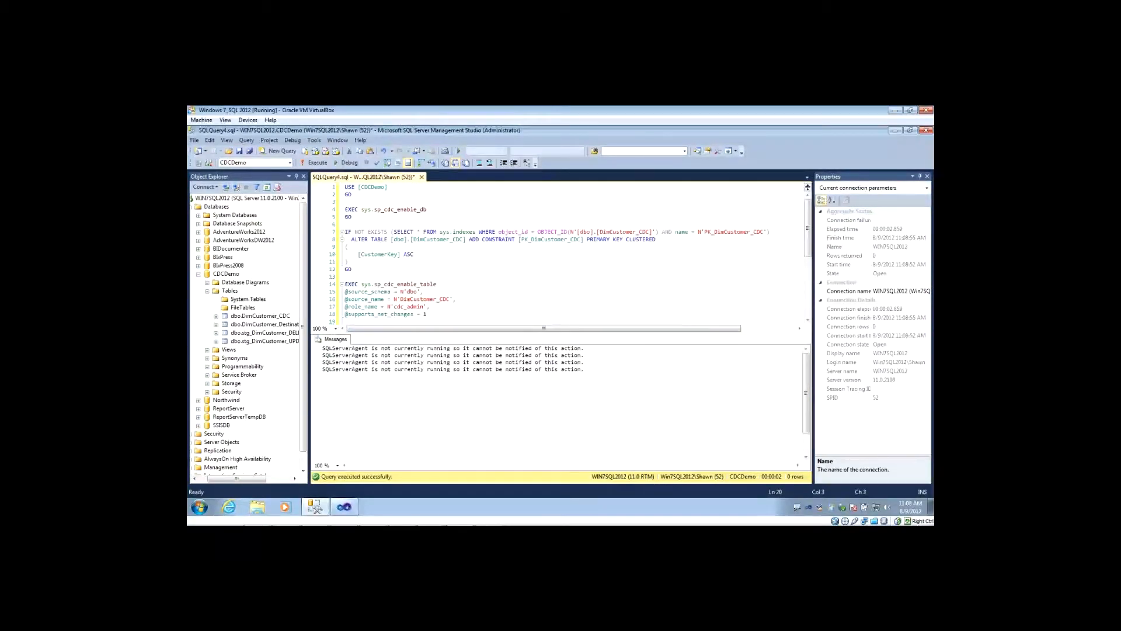
key(ctrl+1)
click(495, 389)
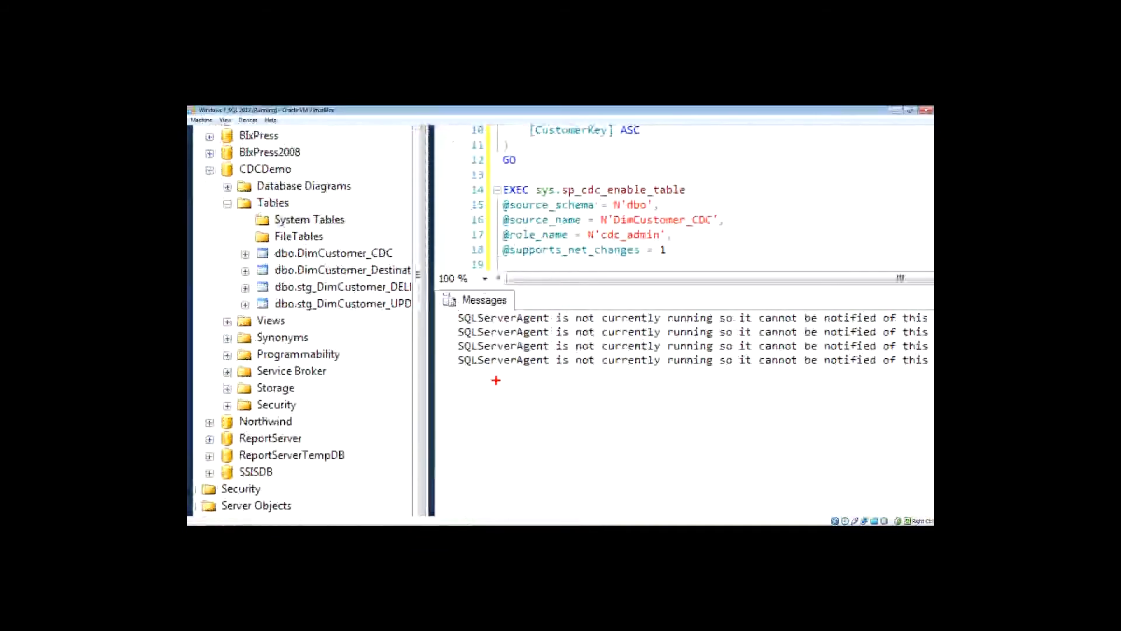
key(Escape)
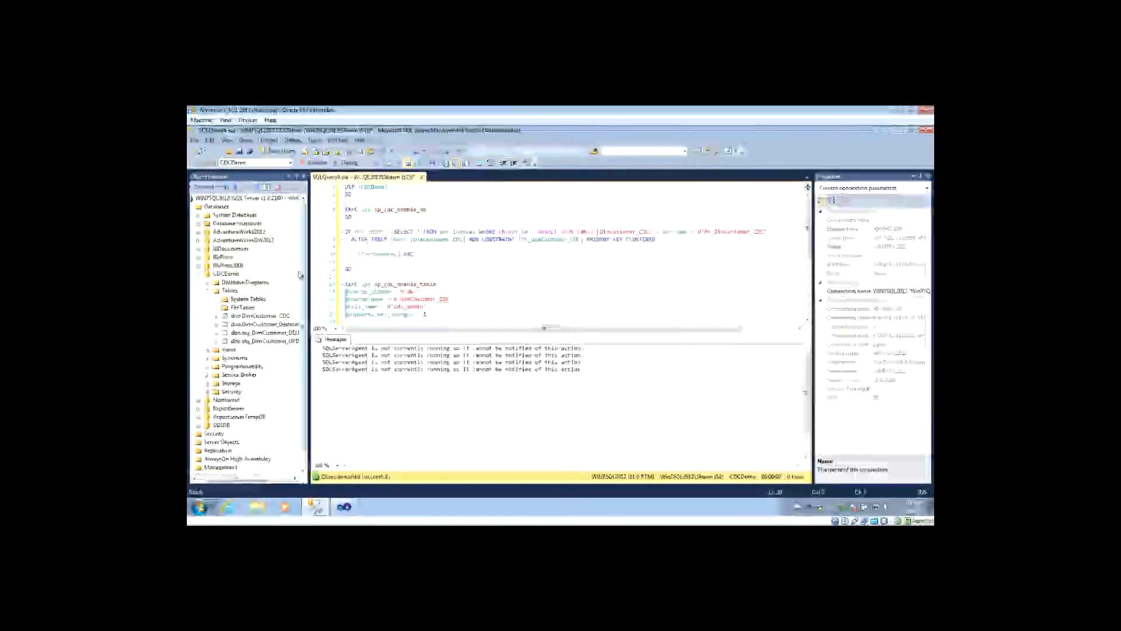
Start the SQL Server Agent service and confirm the start.
scroll(303, 275, down, 1)
right_click(222, 467)
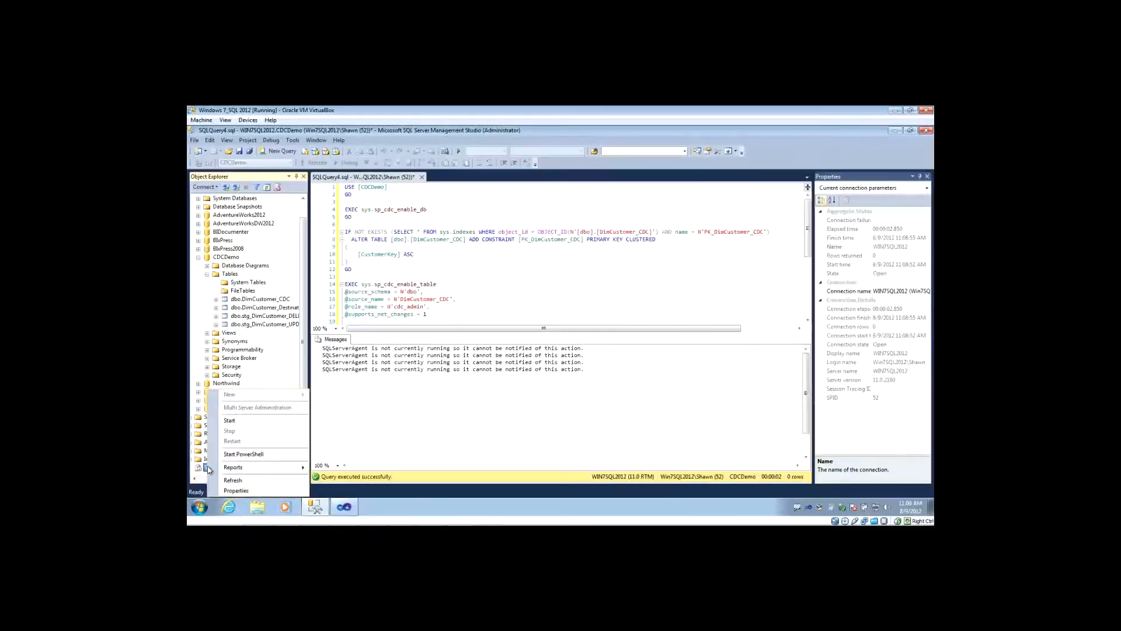
click(251, 420)
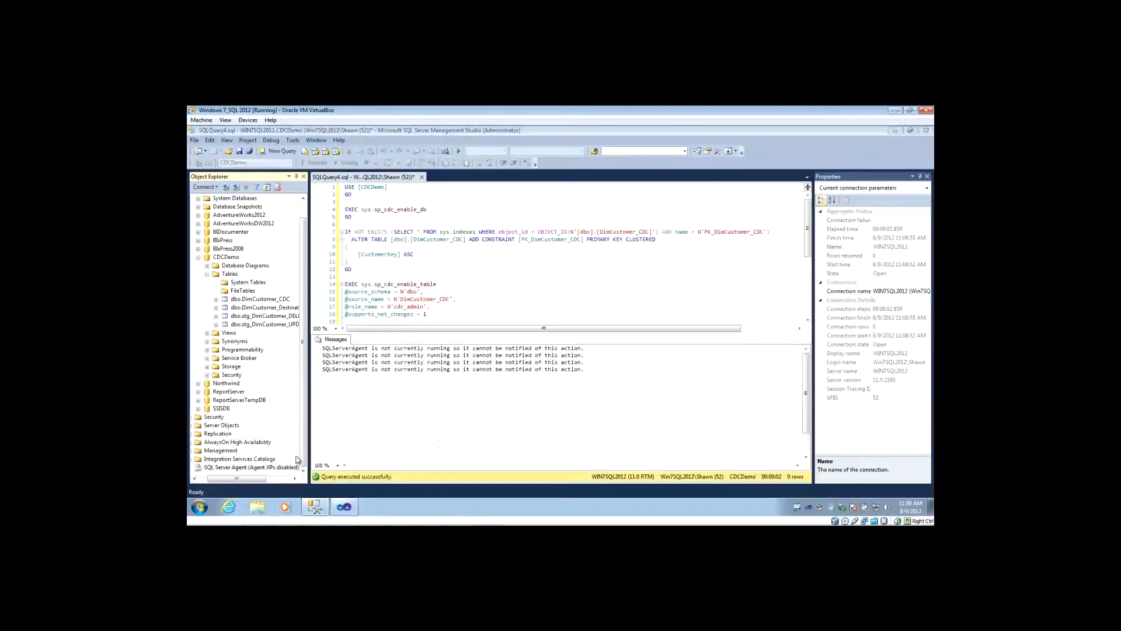
click(410, 172)
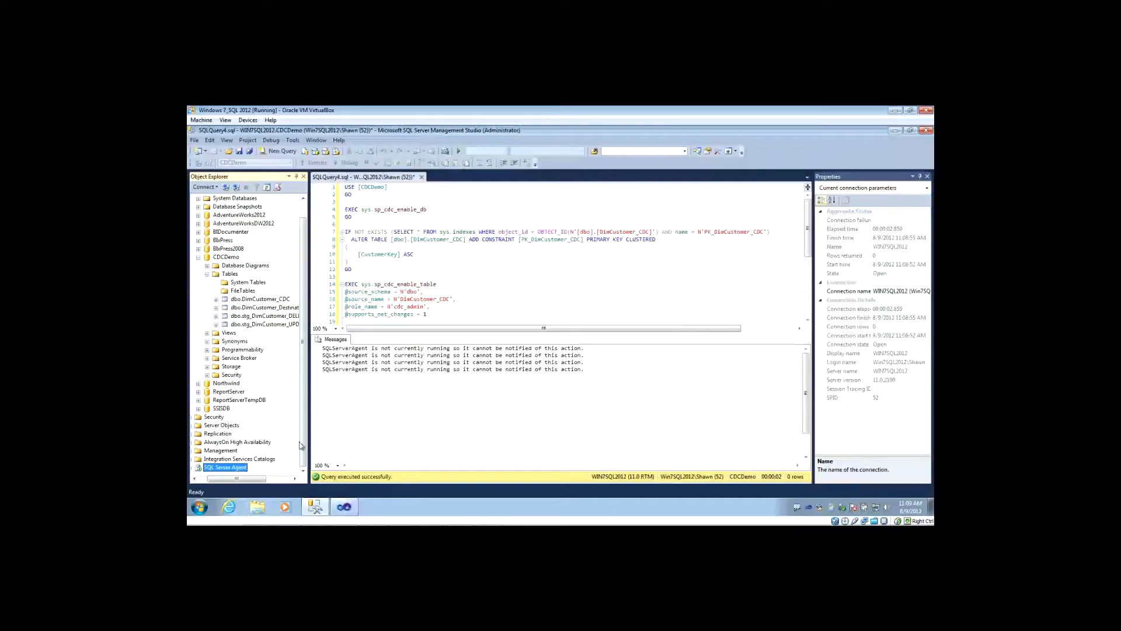
Show the list of jobs under SQL Server Agent to check for the CDCDemo capture and cleanup jobs.
drag(214, 480, 204, 483)
click(202, 467)
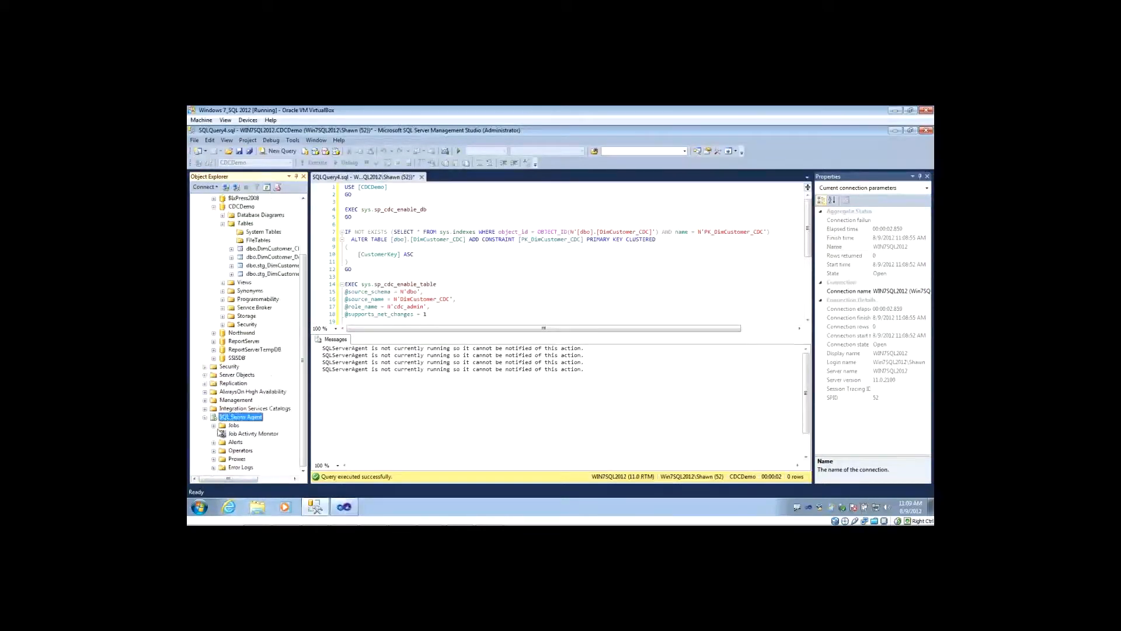
click(214, 425)
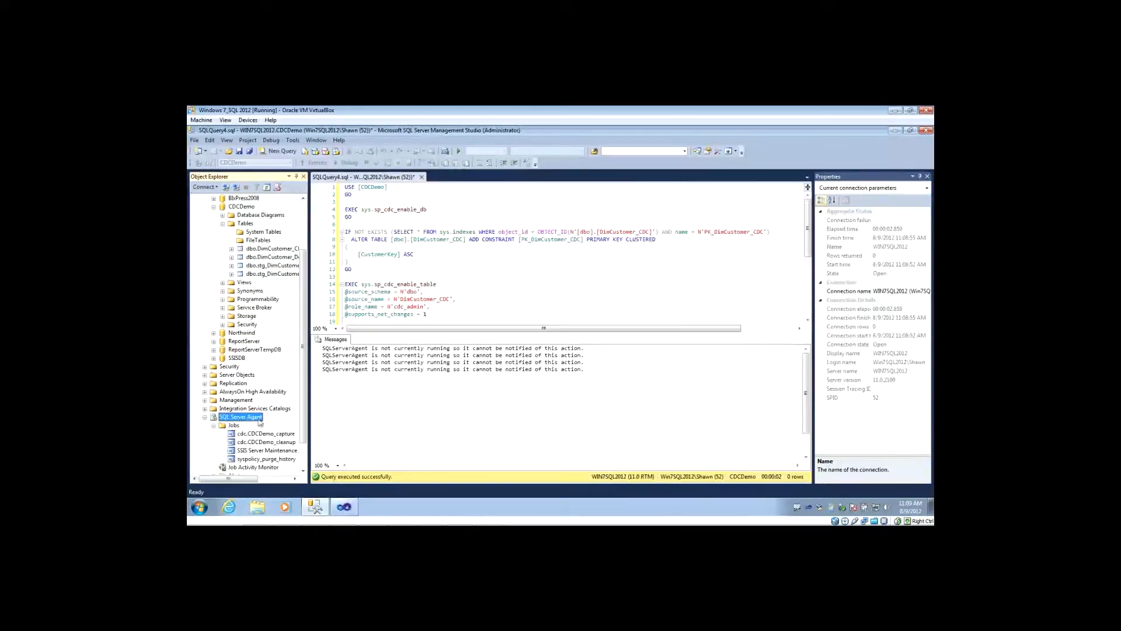
scroll(300, 435, down, 1)
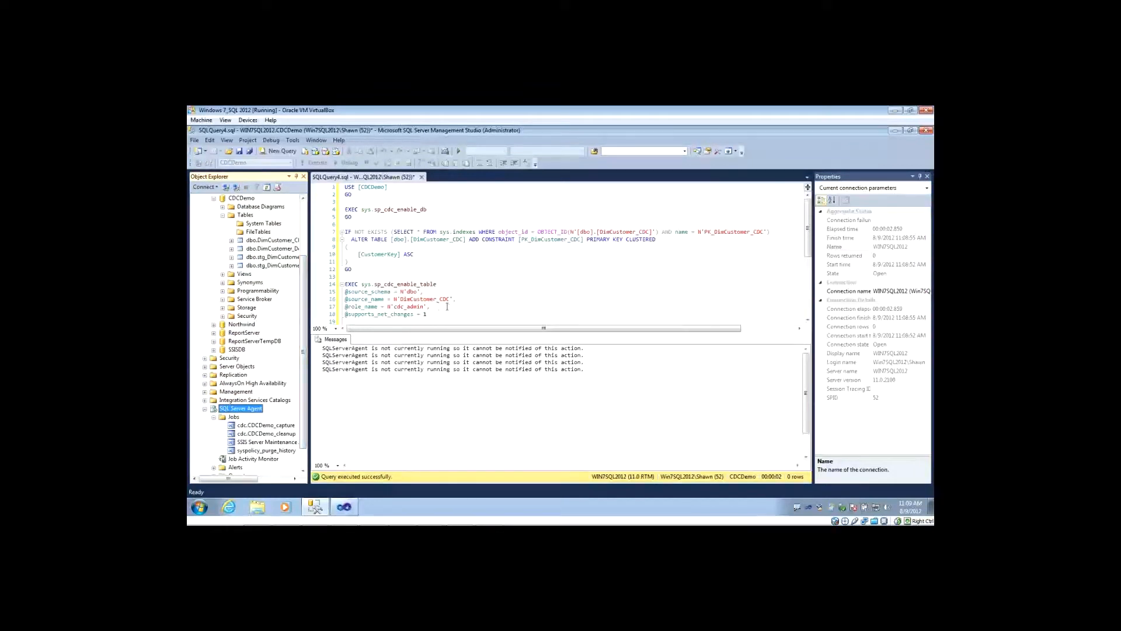
Try to run the change data capture script again with the SQL Server Agent running.
click(447, 316)
key(F5)
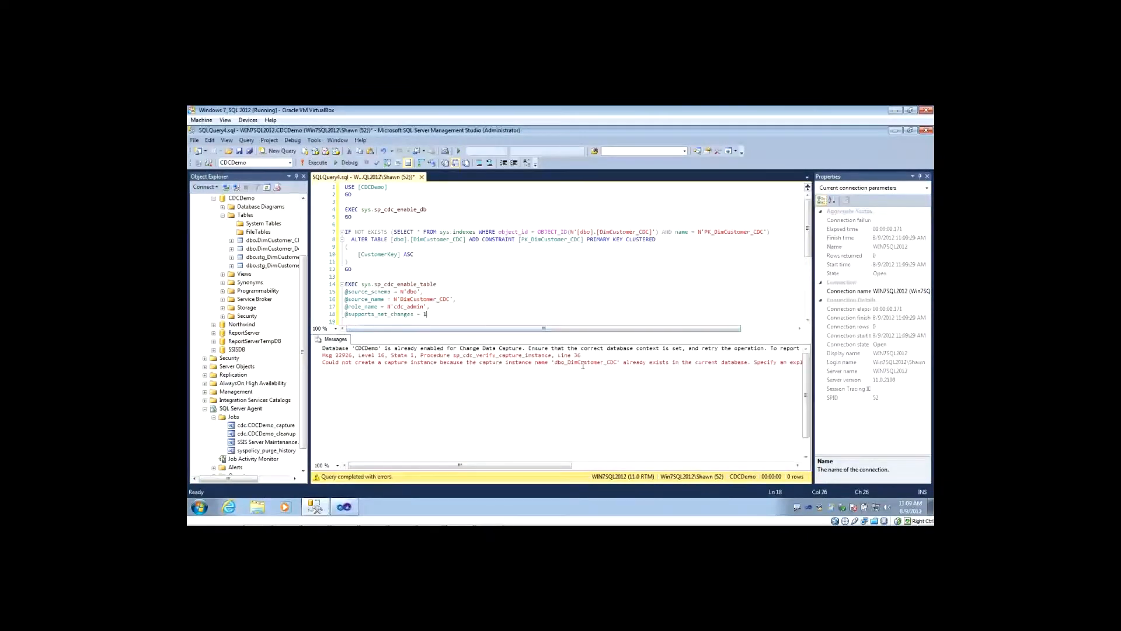
click(468, 297)
click(473, 319)
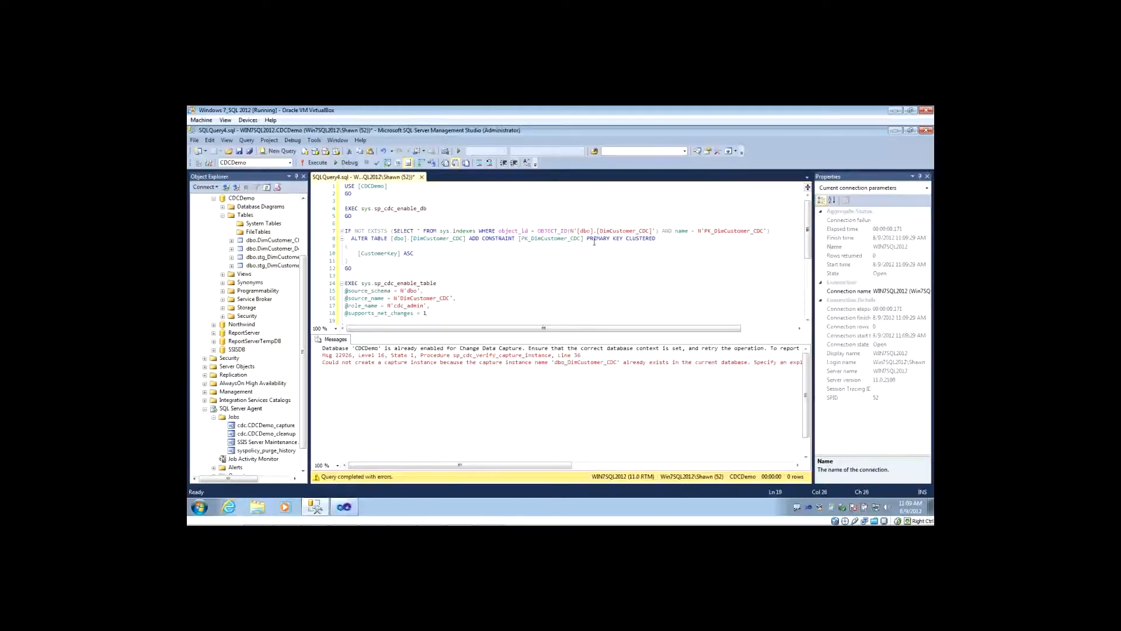
key(Up)
Refresh the Tables folder of the CDCDemo database.
right_click(245, 215)
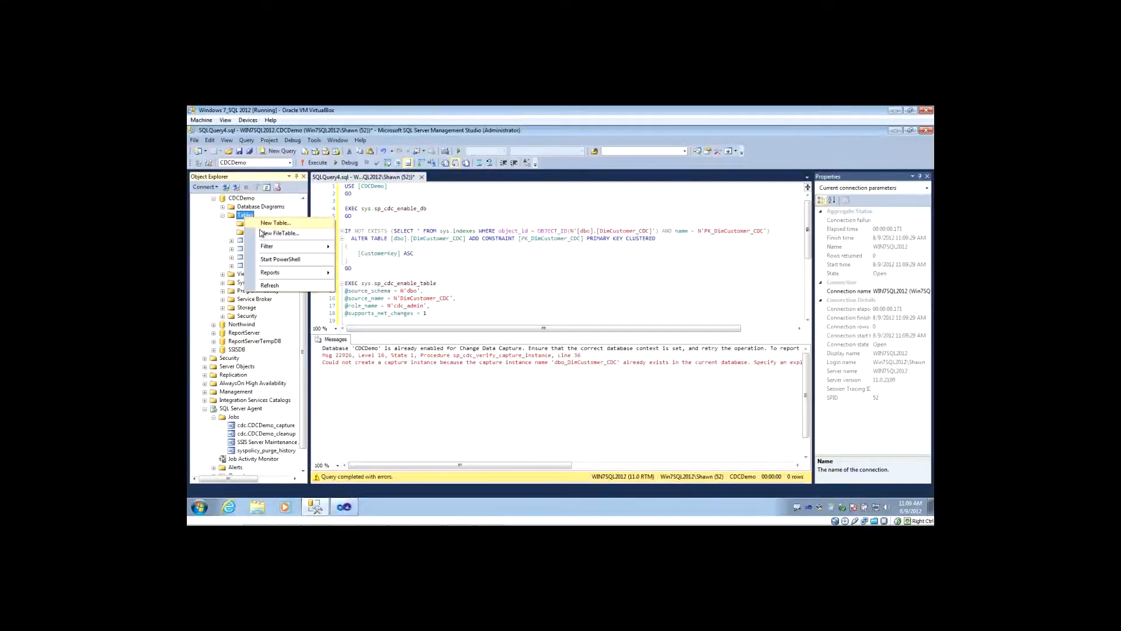
click(269, 285)
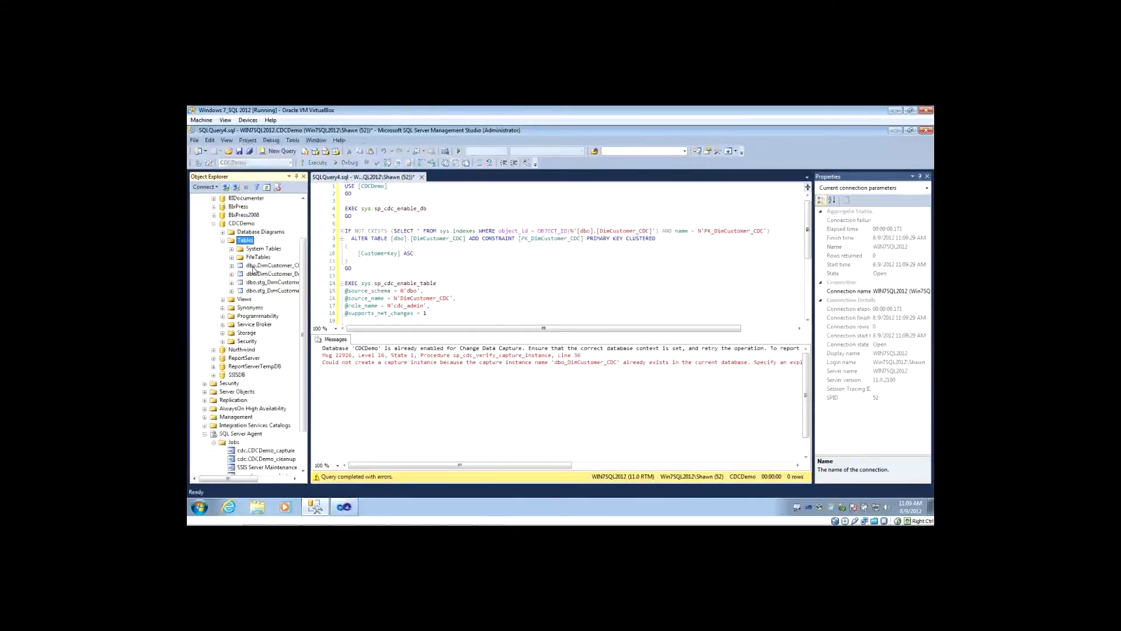
Examine the change data capture tables among the system tables of the CDCDemo database, leaving that folder collapsed.
click(231, 249)
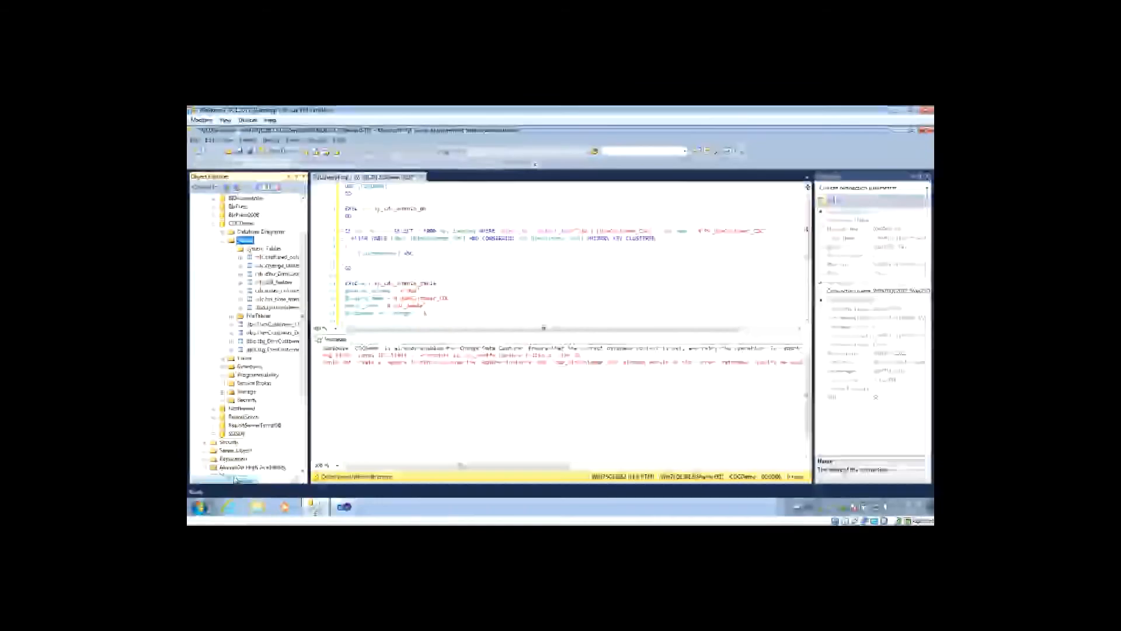
drag(235, 479, 251, 479)
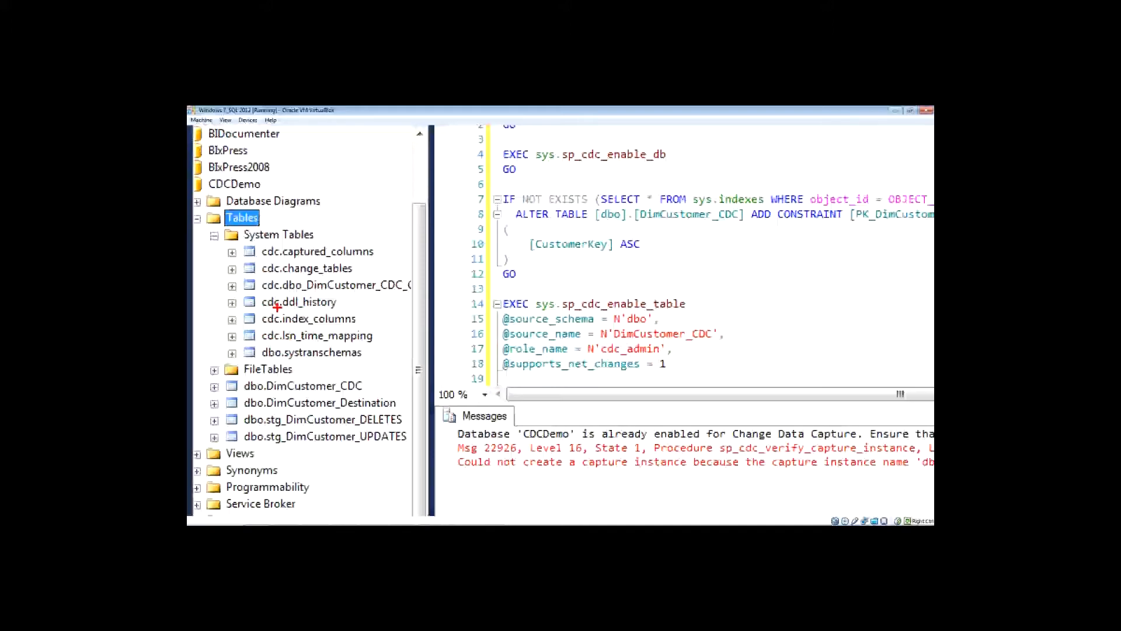
key(Escape)
click(201, 249)
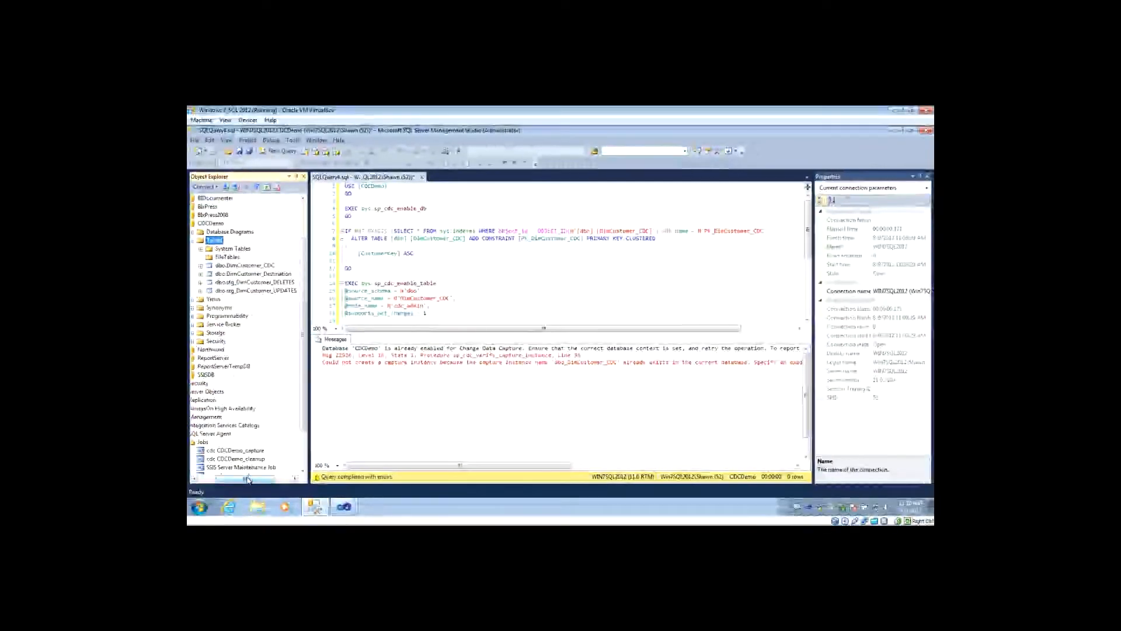
Examine the CDCDemo capture and cleanup jobs under SQL Server Agent and collapse the SQL Server Agent node.
drag(247, 479, 231, 479)
drag(304, 323, 304, 337)
drag(236, 480, 243, 480)
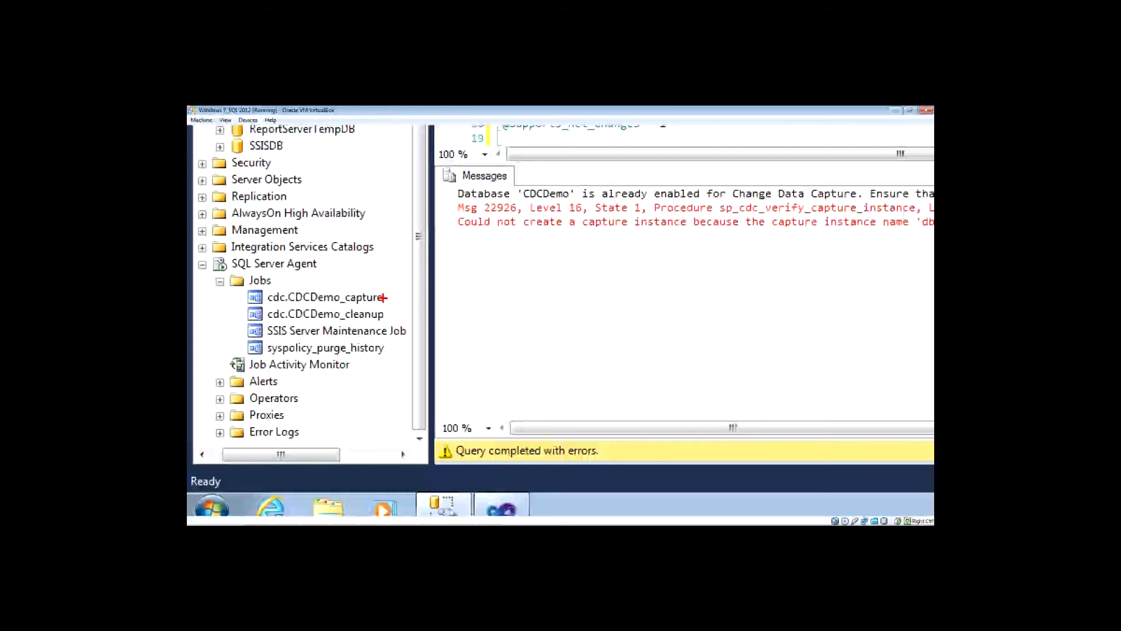
key(Escape)
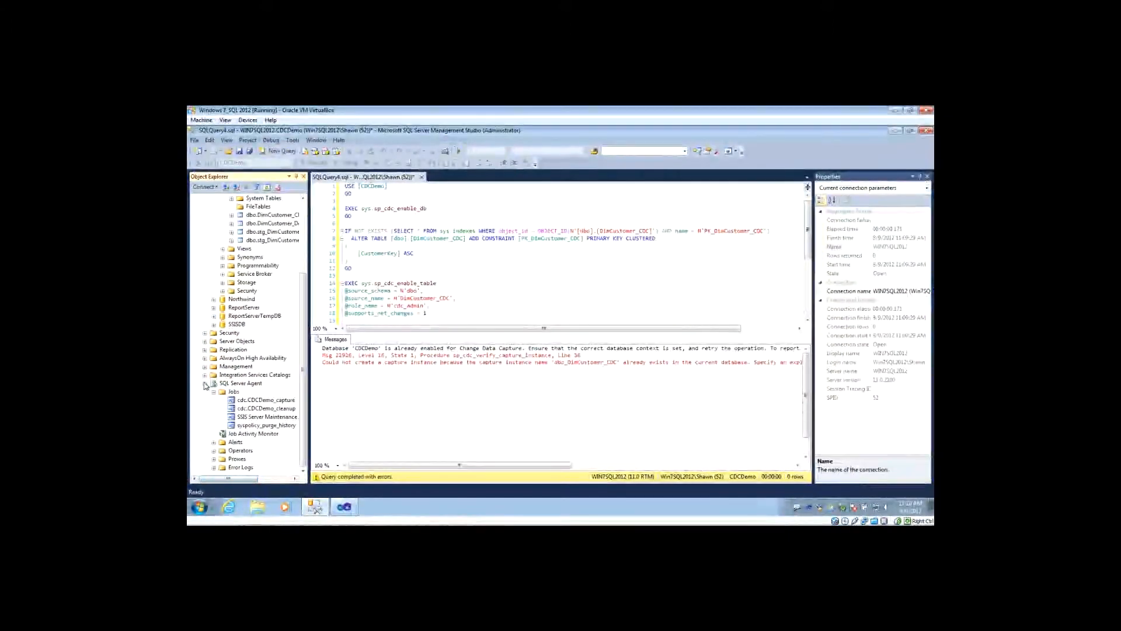
click(205, 383)
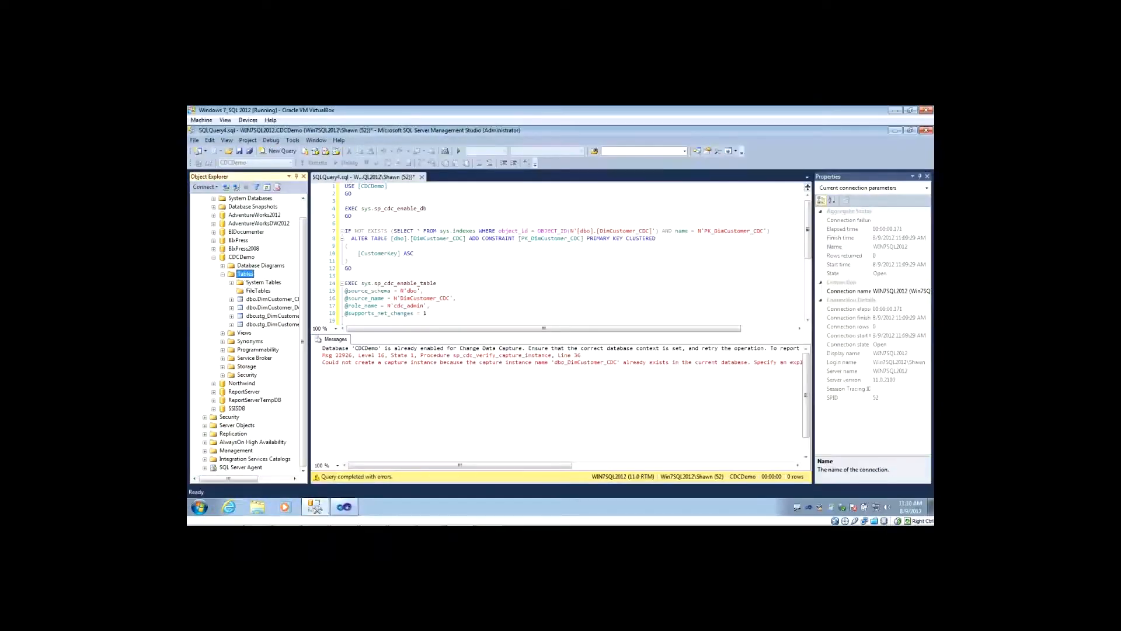
Switch to the CDCDemo Integration Services project in Visual Studio.
key(alt+Tab)
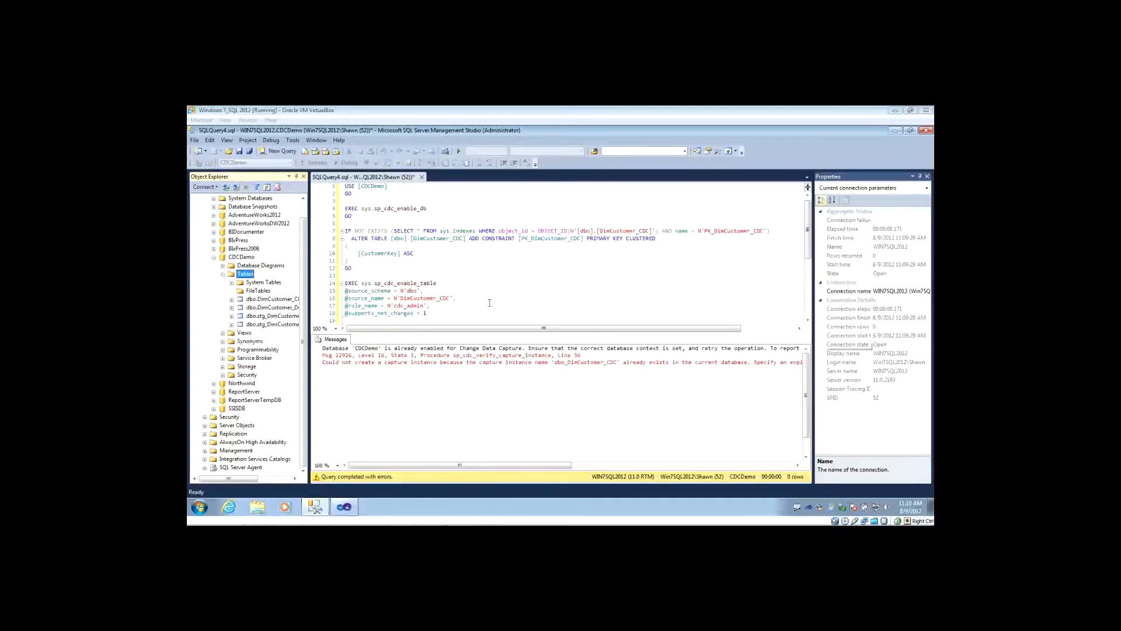
click(436, 387)
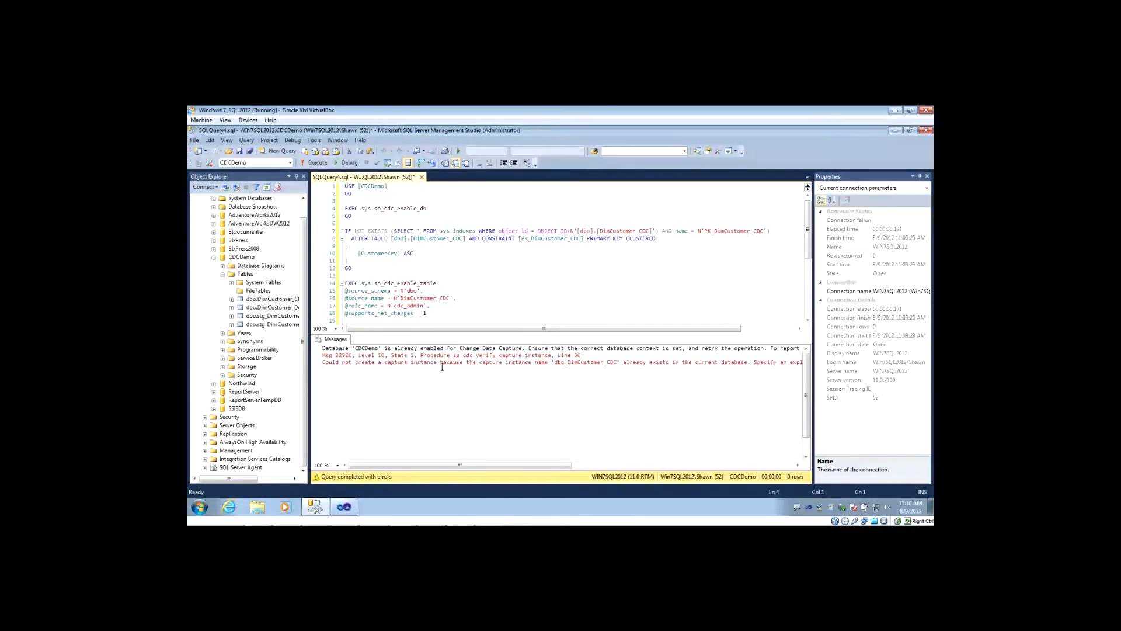
click(353, 508)
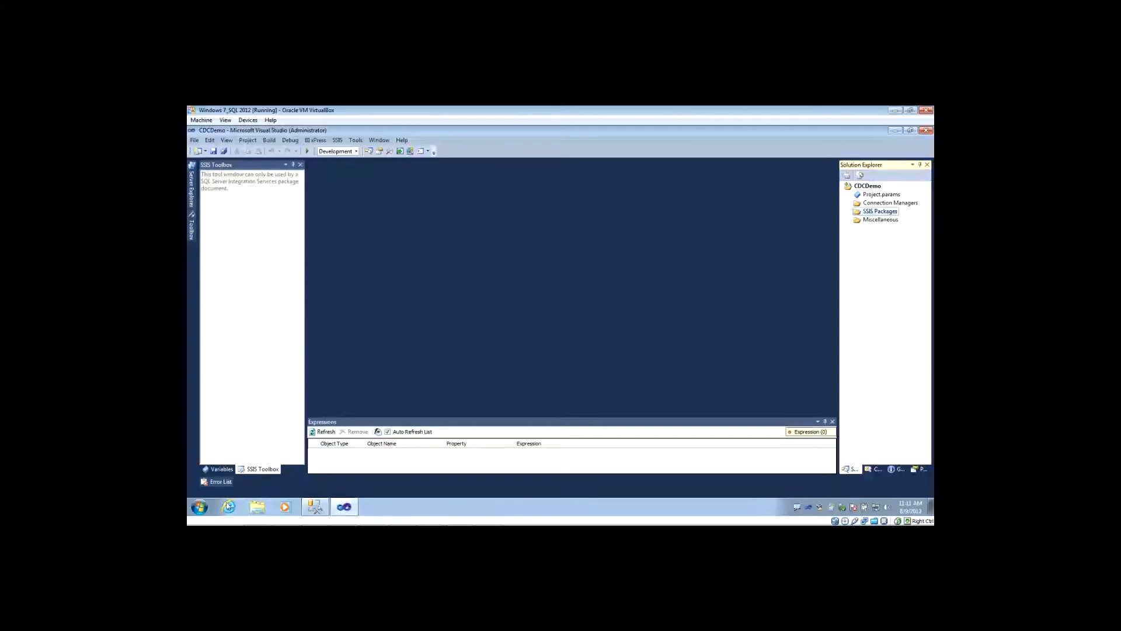
click(202, 509)
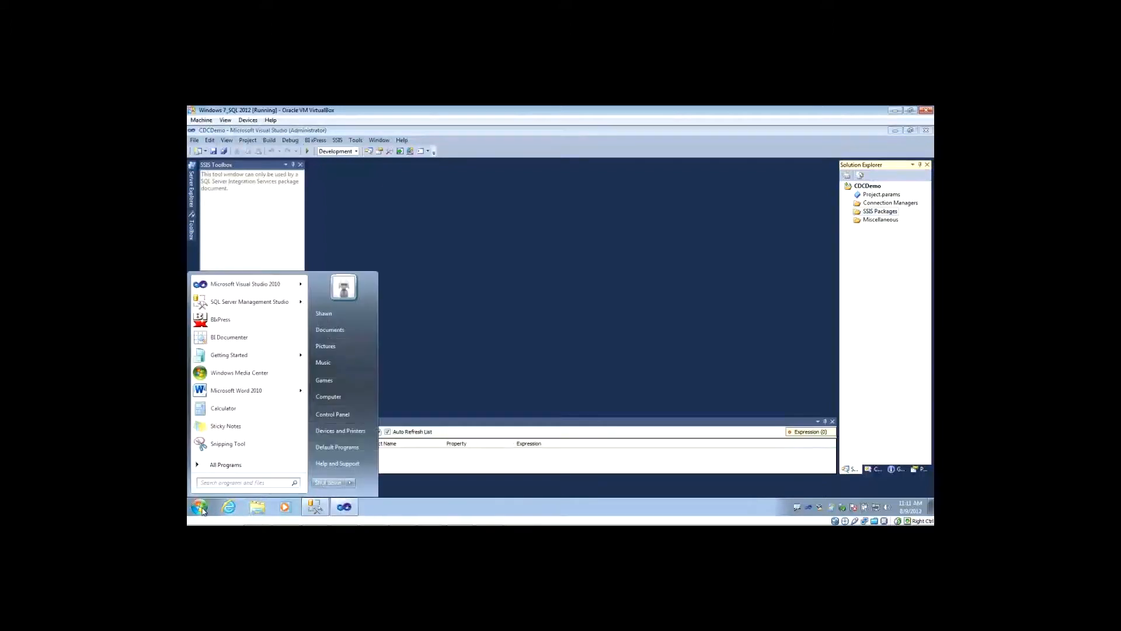
click(531, 337)
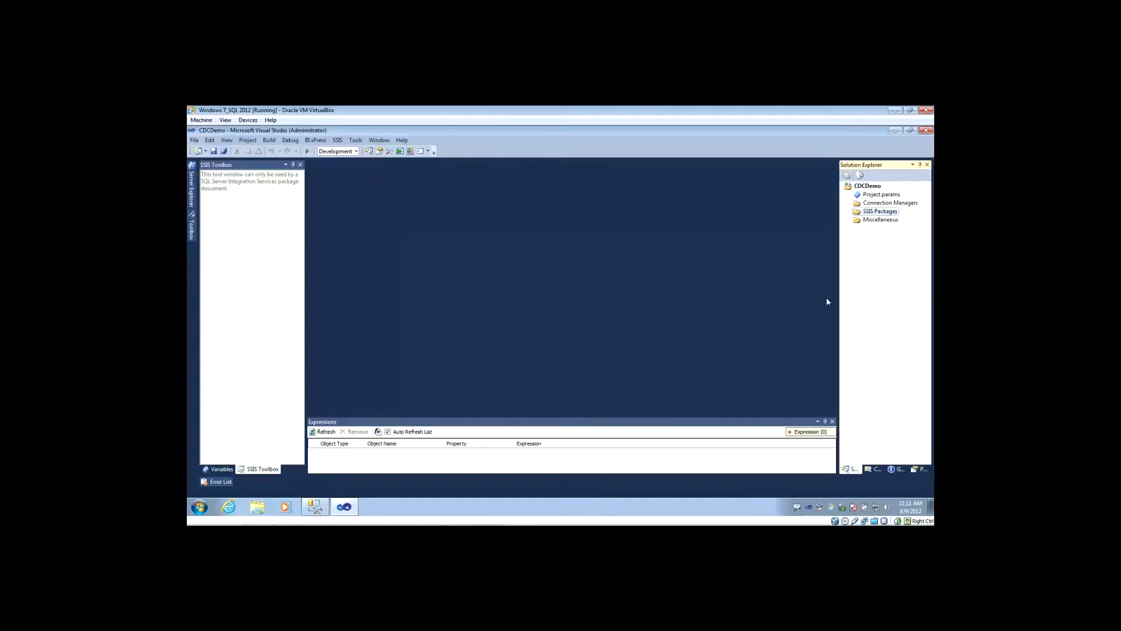
Add a new SSIS package to the CDCDemo project and rename it InitialLoad.
right_click(874, 215)
click(803, 227)
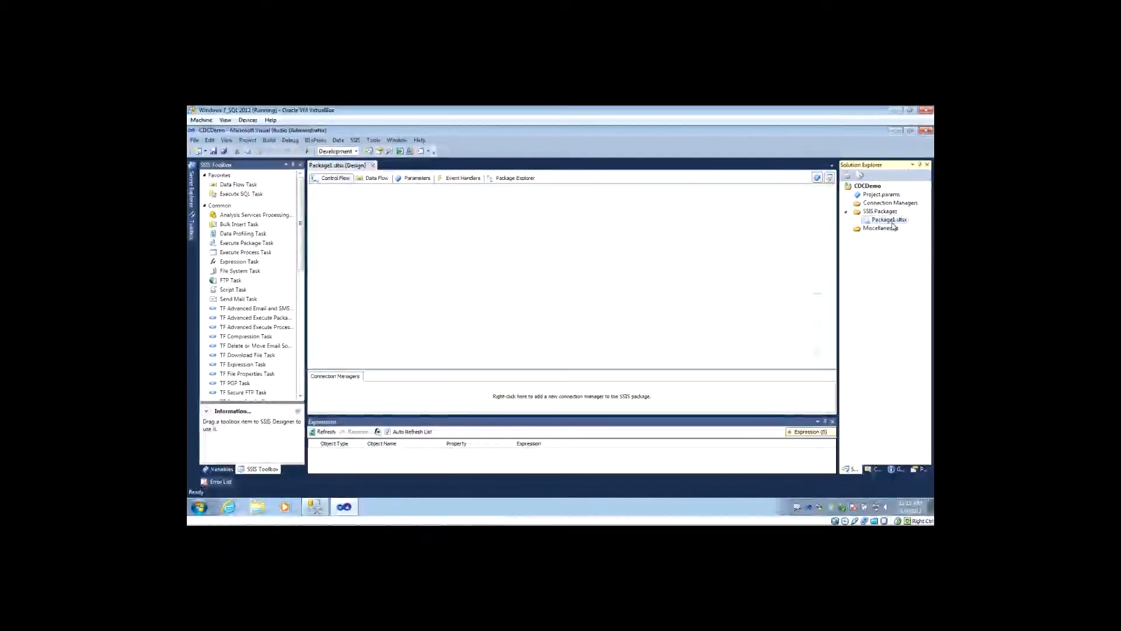
click(893, 220)
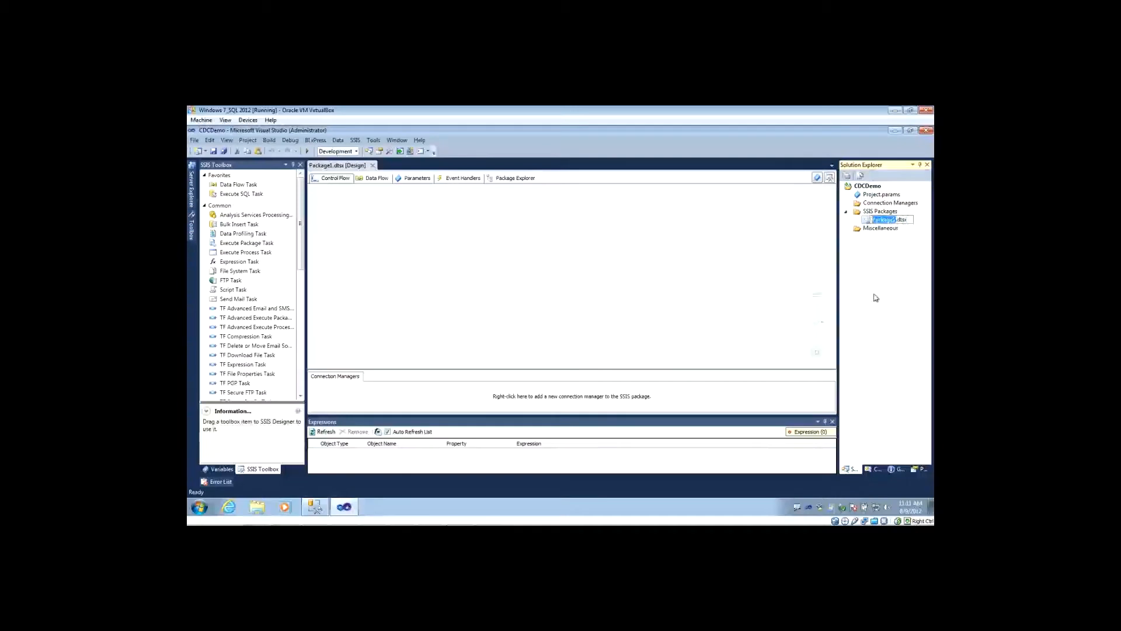
text(InitialLoad)
key(Return)
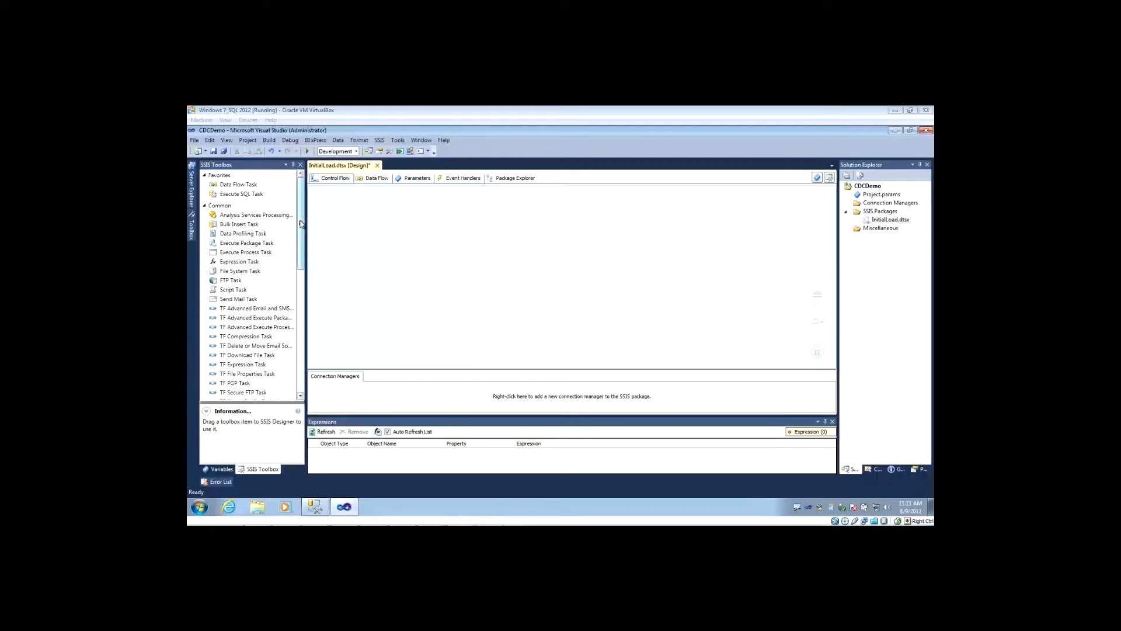
Add a CDC Control Task near the upper edge of the InitialLoad package's control flow.
drag(301, 224, 300, 328)
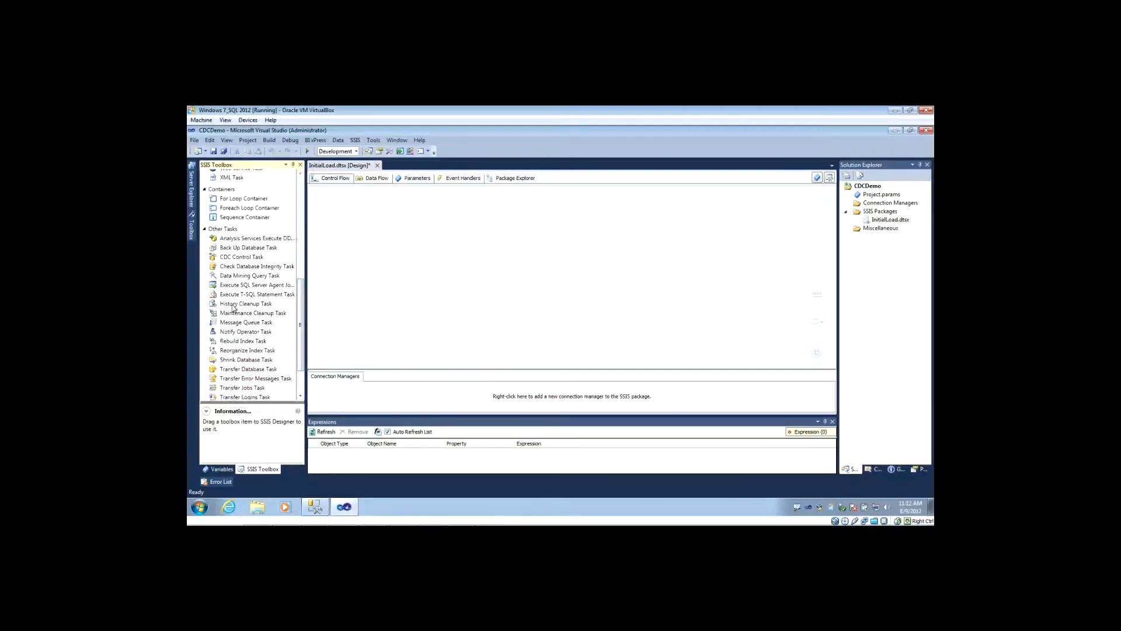
drag(228, 259, 435, 213)
click(433, 272)
Set the CDC Control Task's ADO.NET connection manager to localhost.CDCDemo and its control operation to Mark initial load start.
double_click(443, 210)
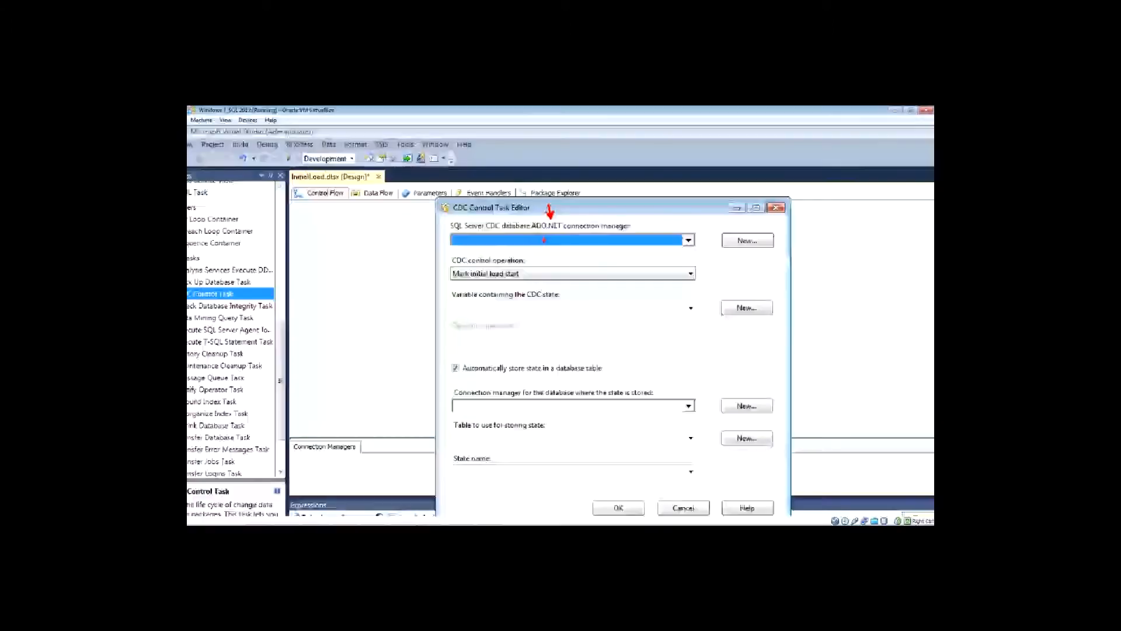
click(659, 217)
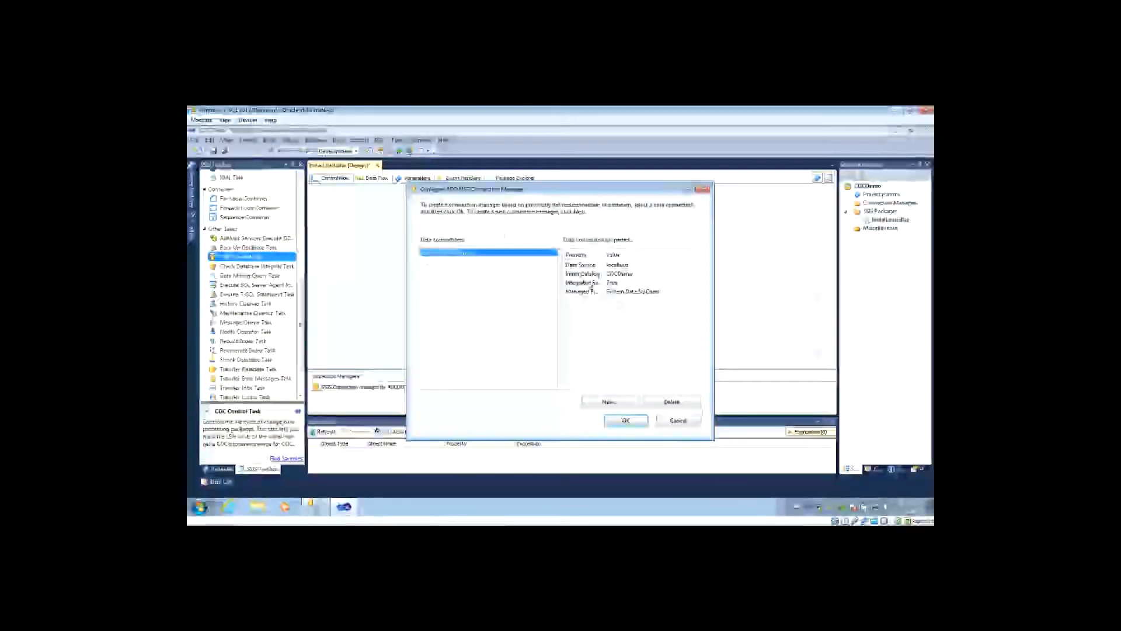
click(611, 425)
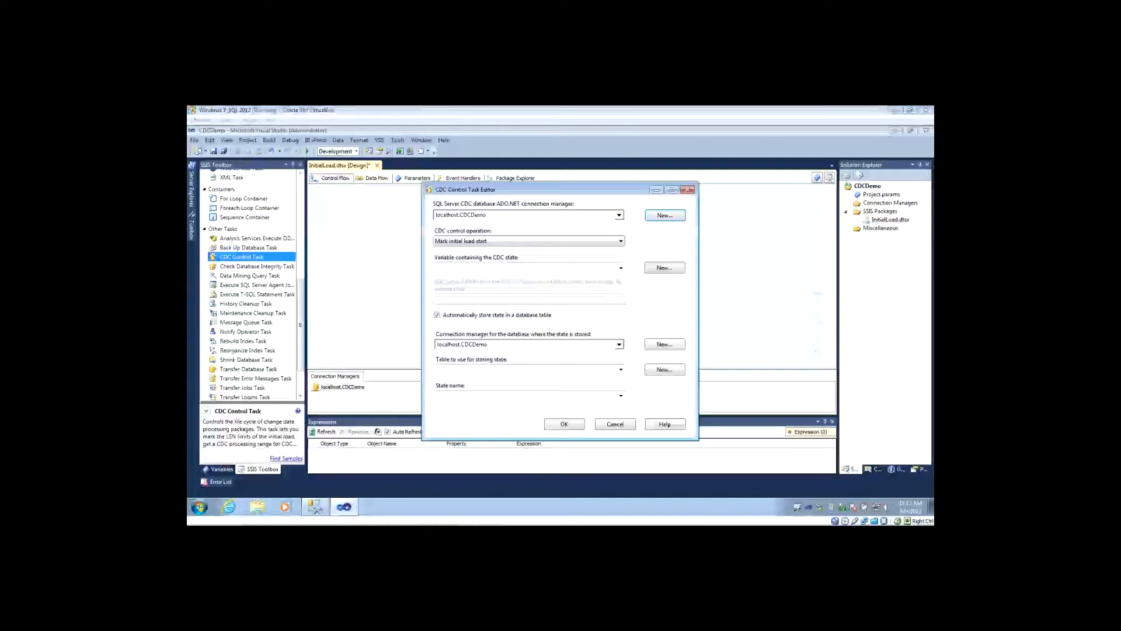
click(501, 242)
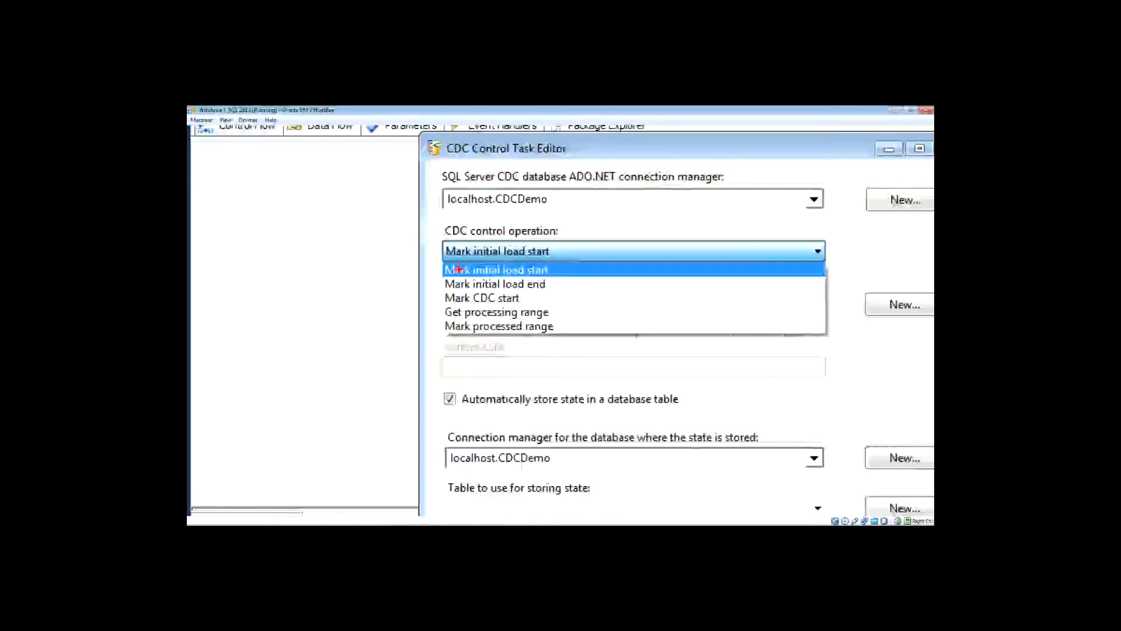
click(448, 273)
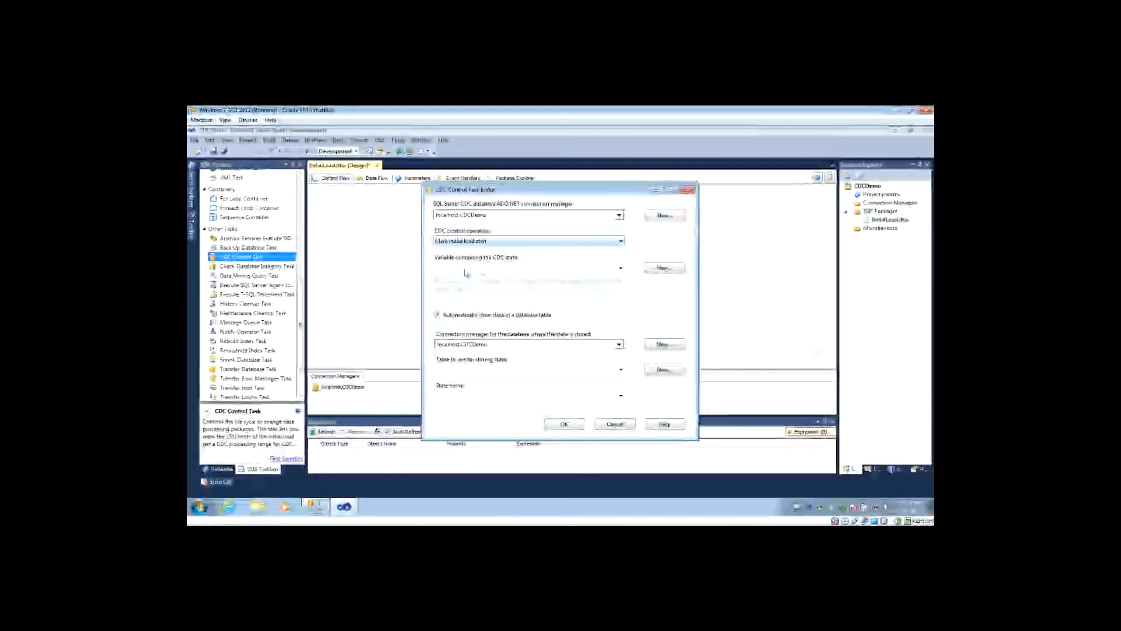
Create a new variable CDC_State in the InitialLoad container to hold the CDC state.
click(485, 270)
click(490, 270)
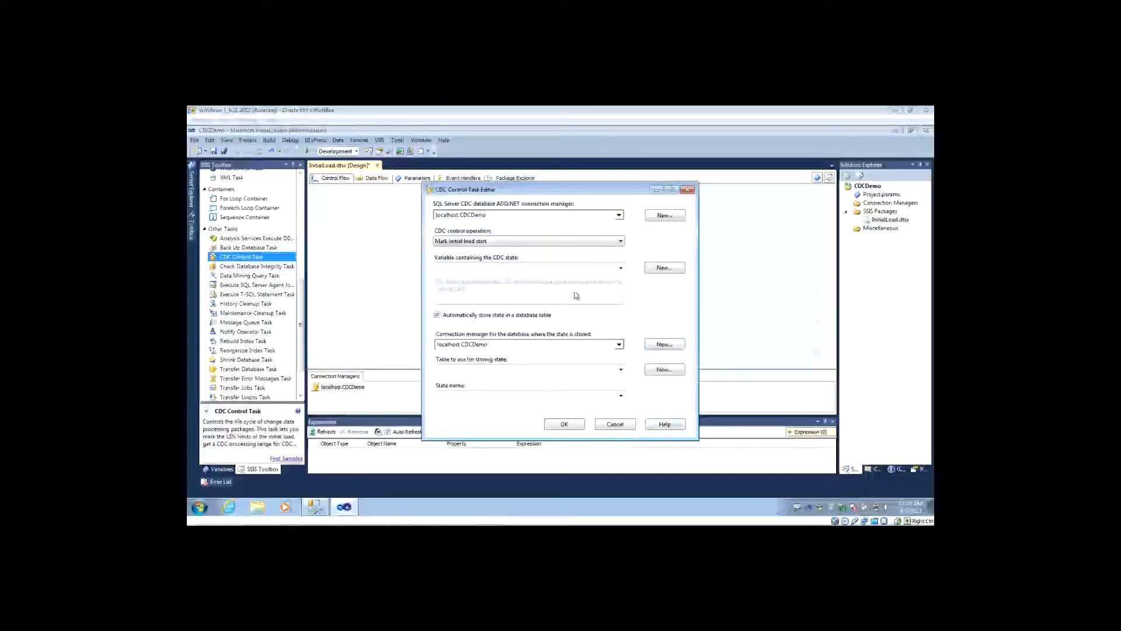
click(567, 270)
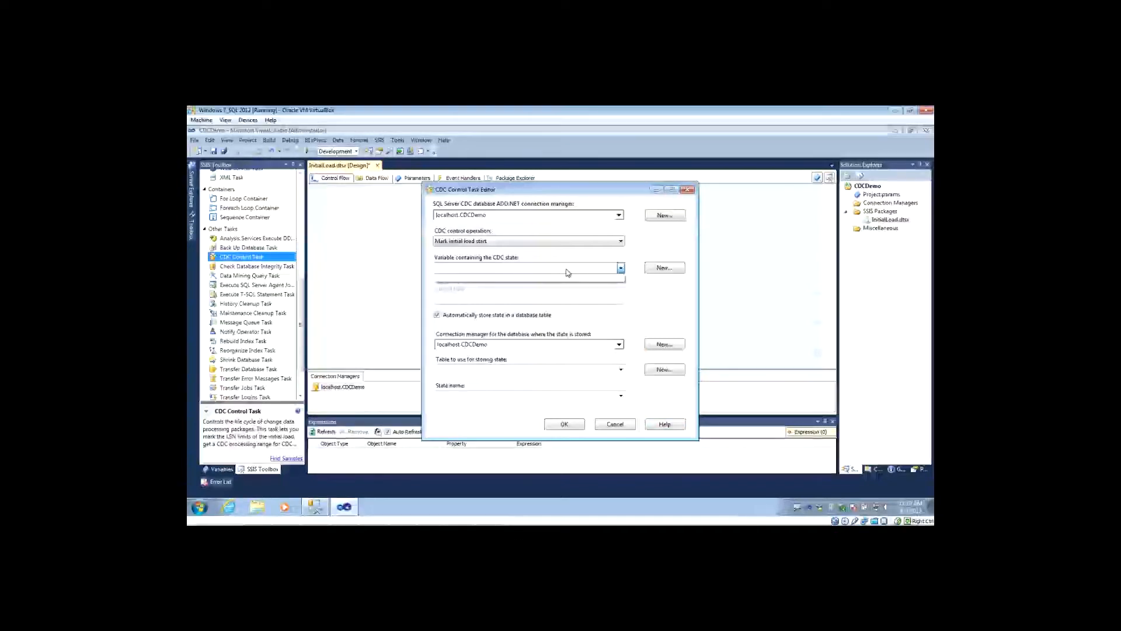
click(538, 273)
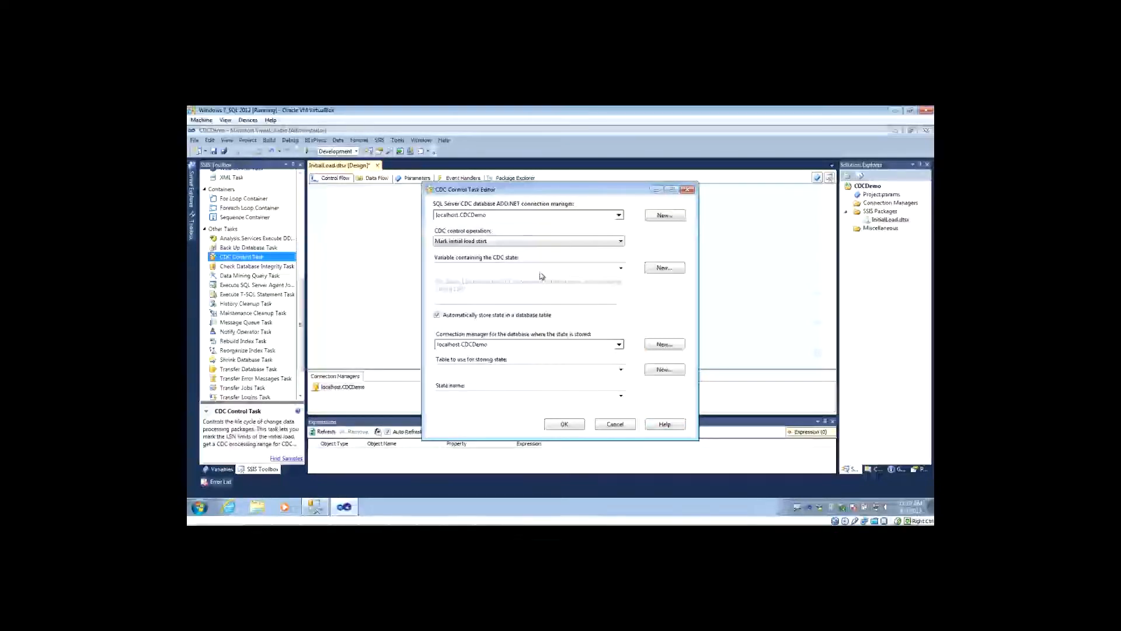
click(662, 269)
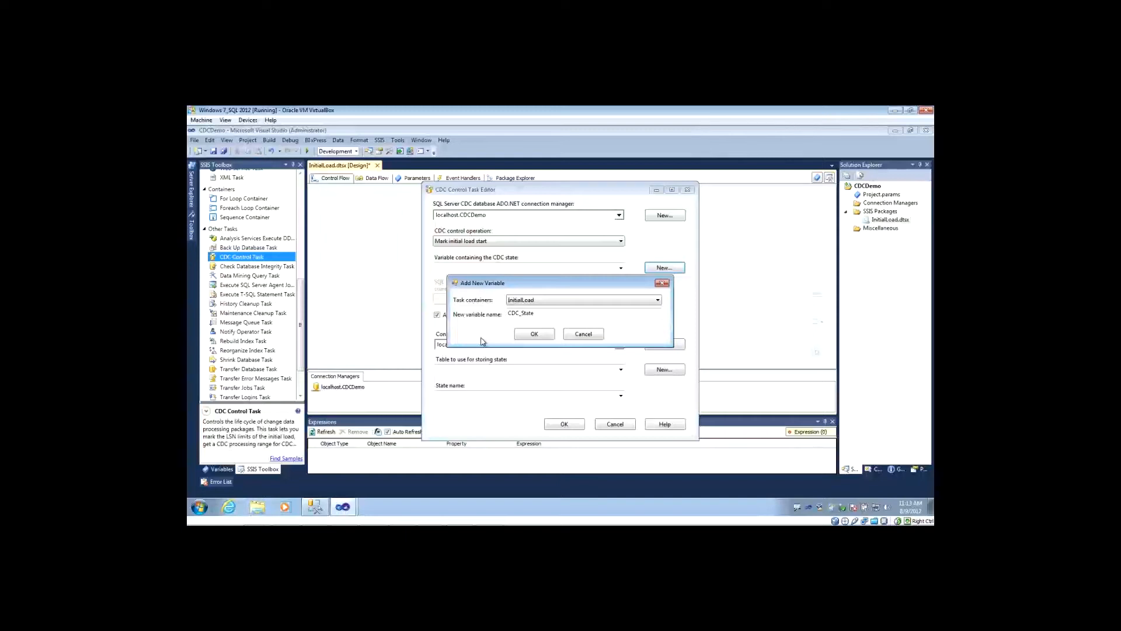
click(538, 313)
click(534, 334)
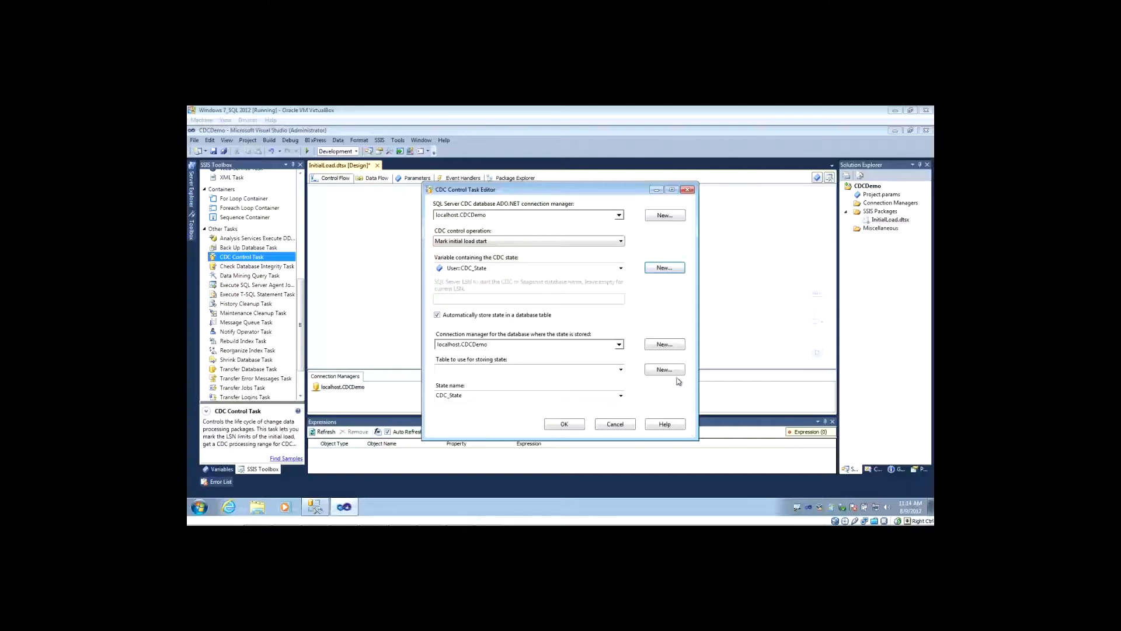
Create the new table [dbo].[cdc_states] in the CDCDemo database for storing the CDC state.
click(622, 372)
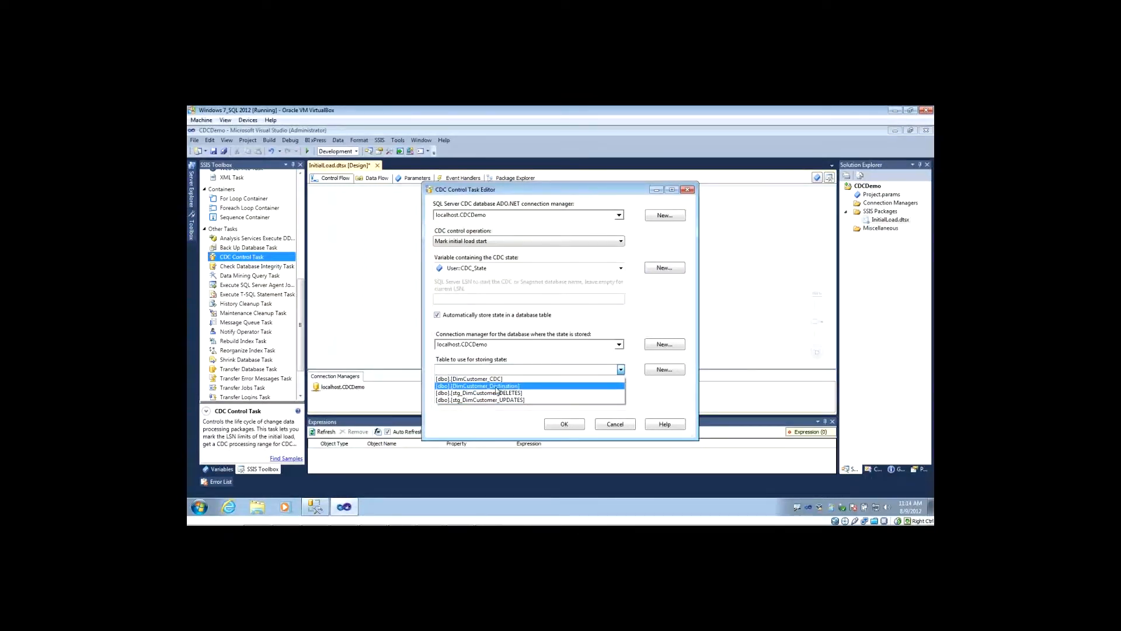
click(621, 371)
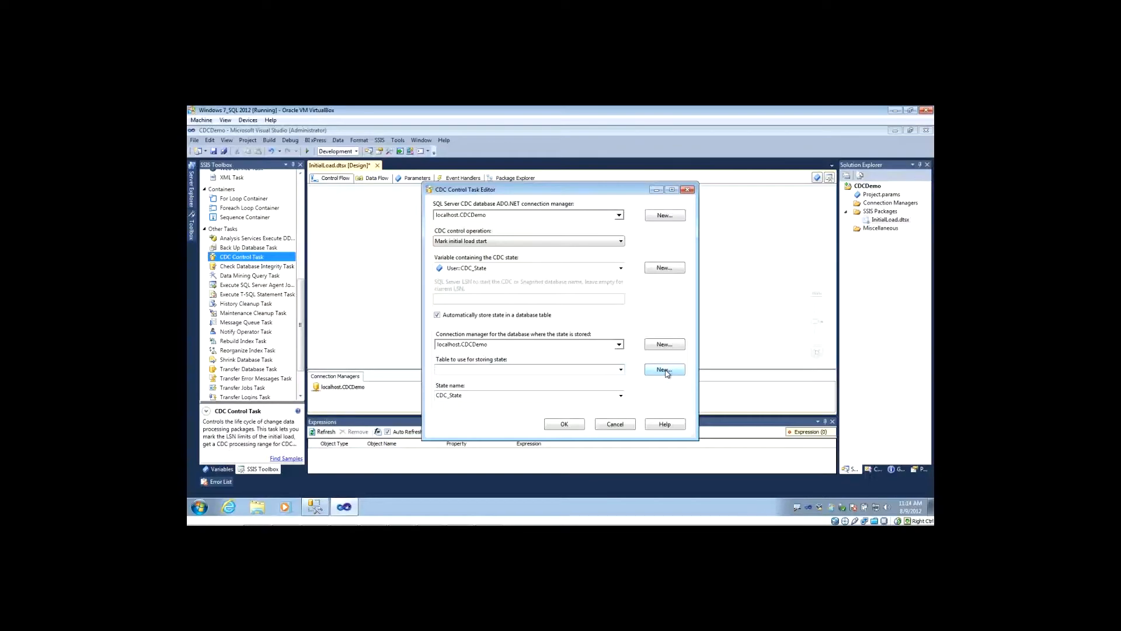
click(665, 370)
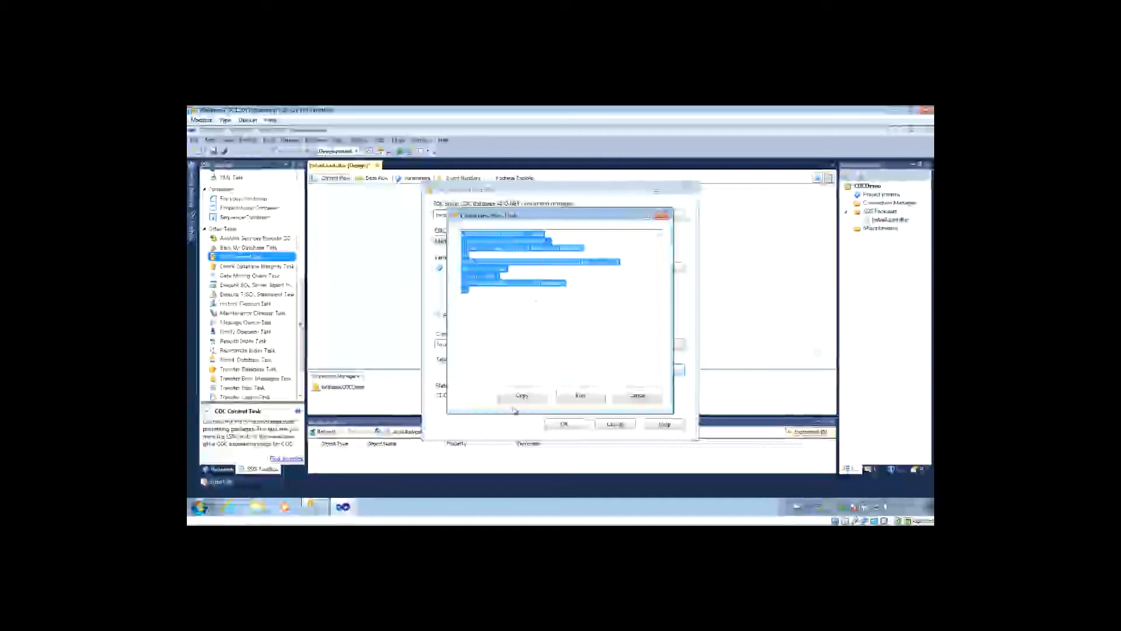
click(591, 398)
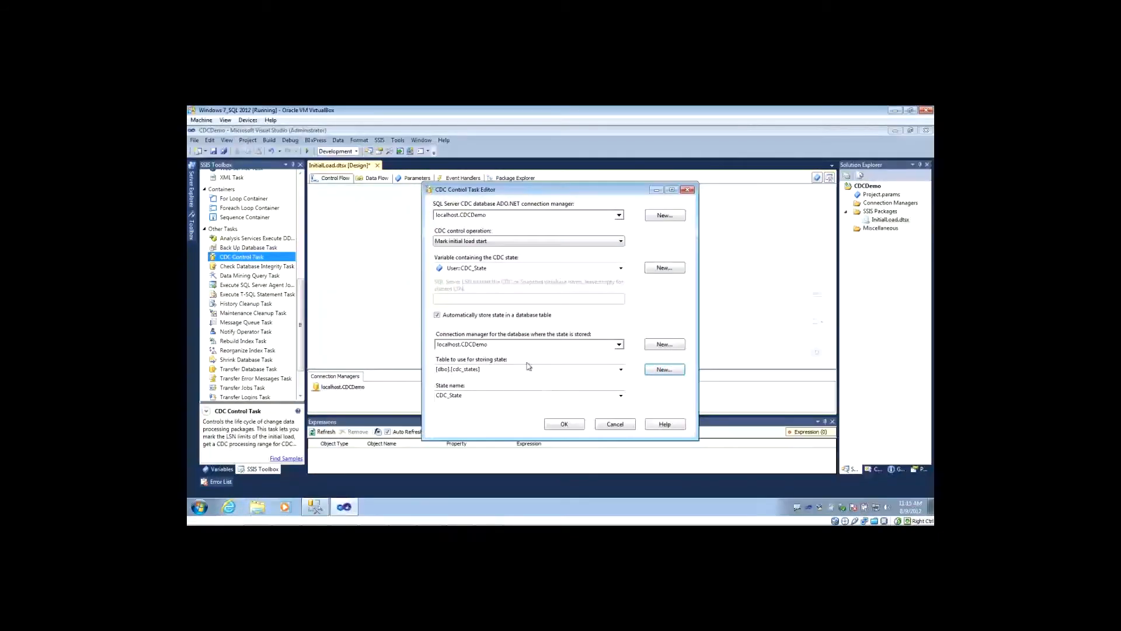
Keep the state name CDC_State and automatic state storage in a database table, and accept the CDC Control Task settings.
click(468, 397)
click(621, 396)
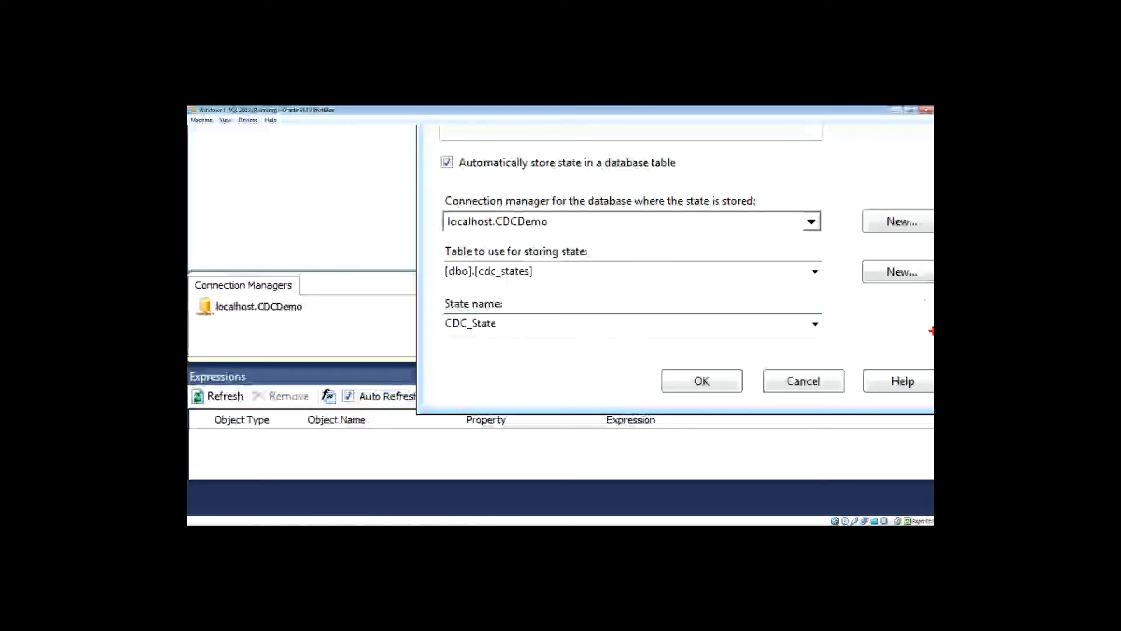
key(Escape)
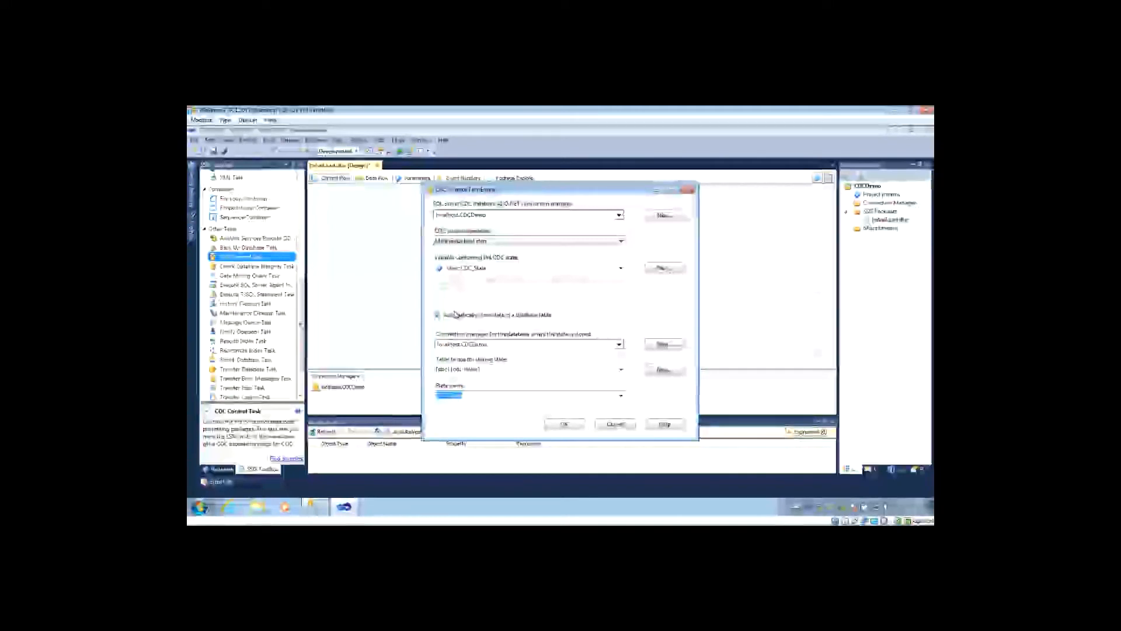
click(455, 314)
click(455, 316)
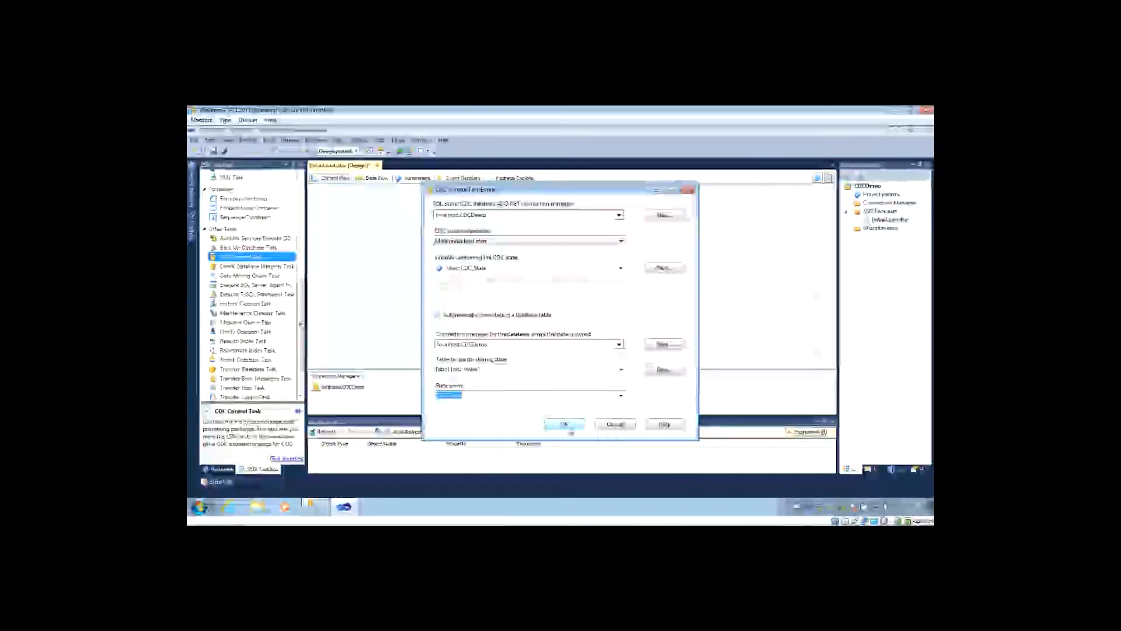
click(567, 425)
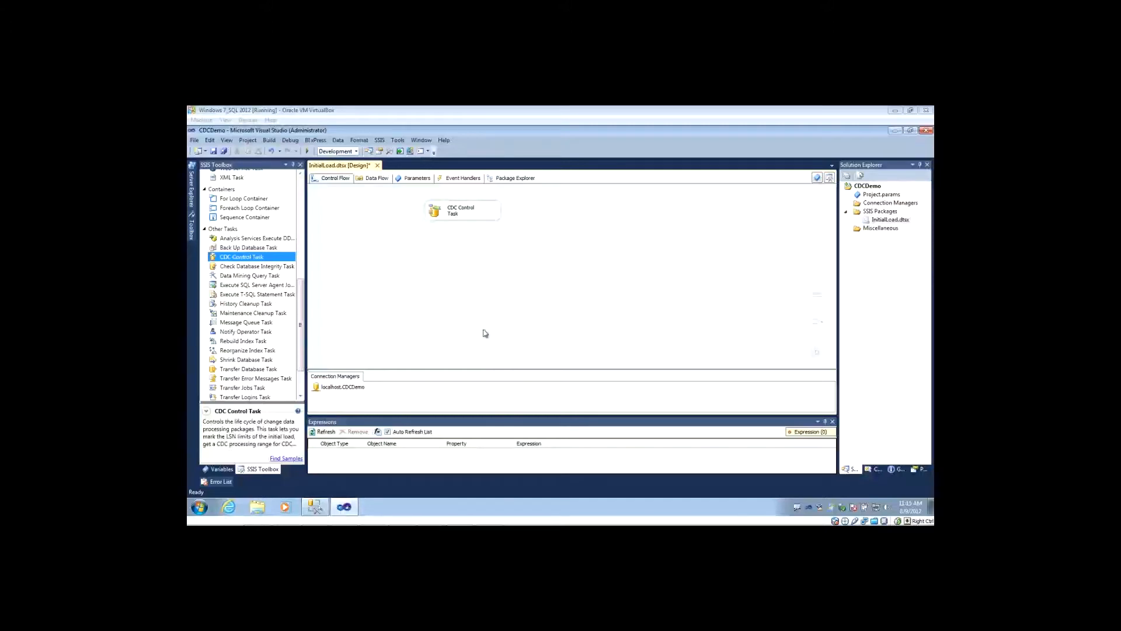
Add a Data Flow Task below the CDC Control Task and open its data flow for editing.
click(490, 304)
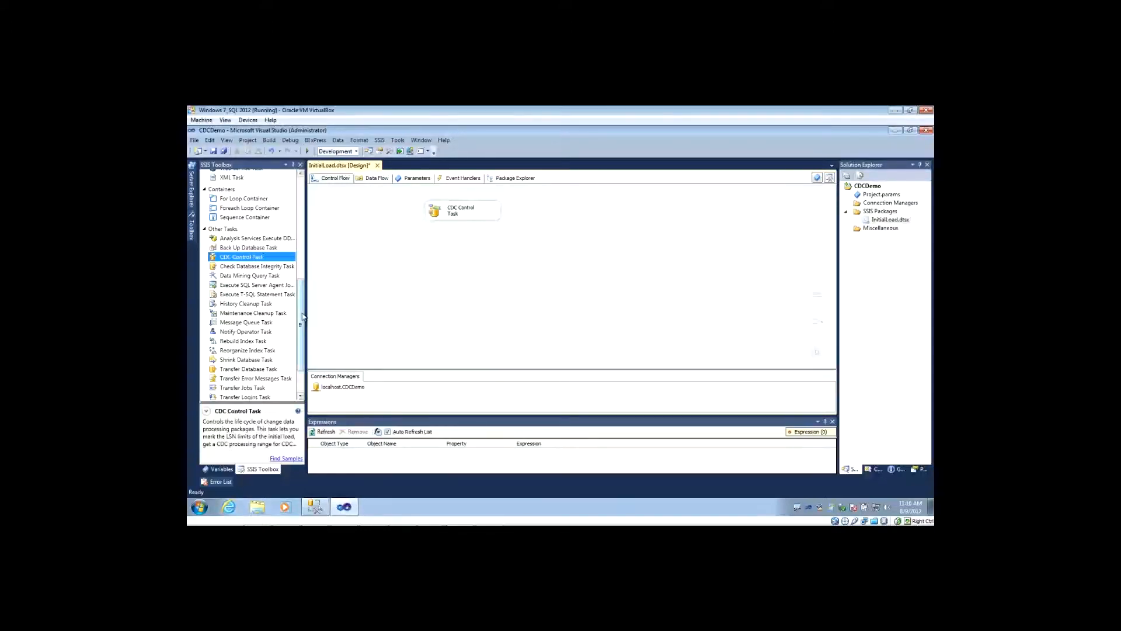
drag(302, 327, 305, 222)
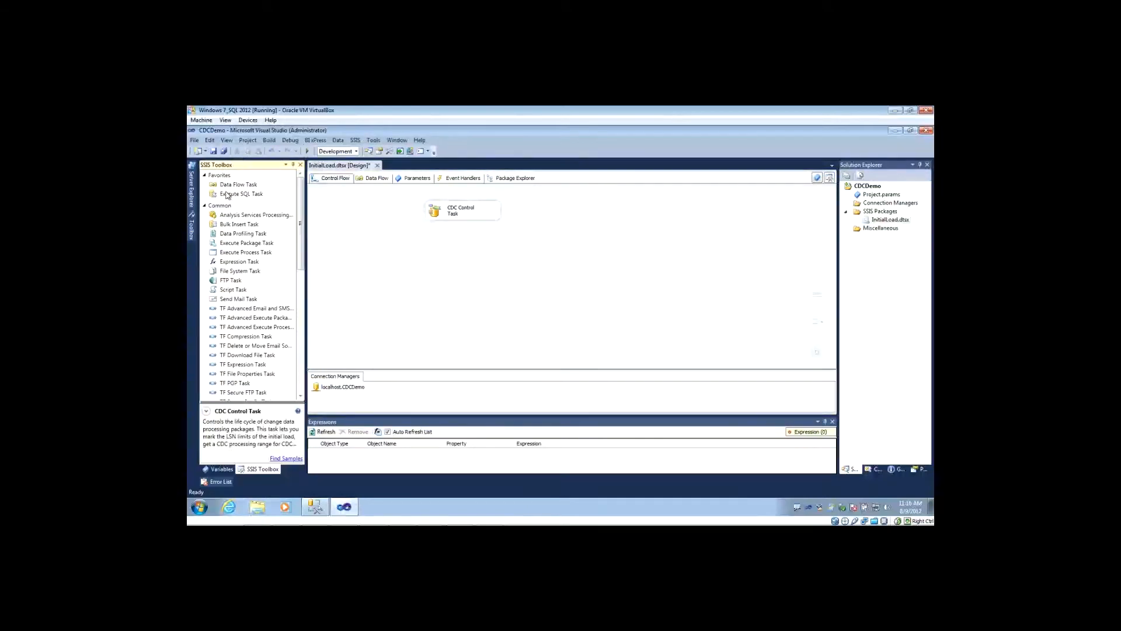
drag(228, 184, 461, 258)
click(457, 210)
double_click(435, 265)
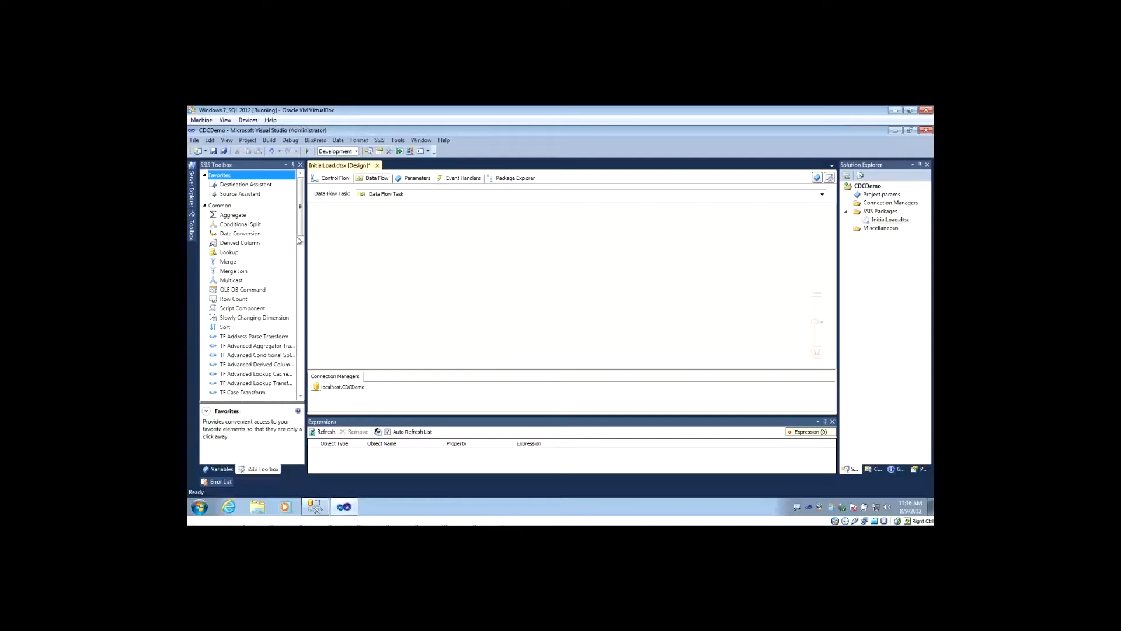
Add an OLE DB Source to the data flow and create its connection manager from the localhost.CDCDemo1 data connection.
drag(302, 210, 301, 338)
drag(219, 366, 388, 219)
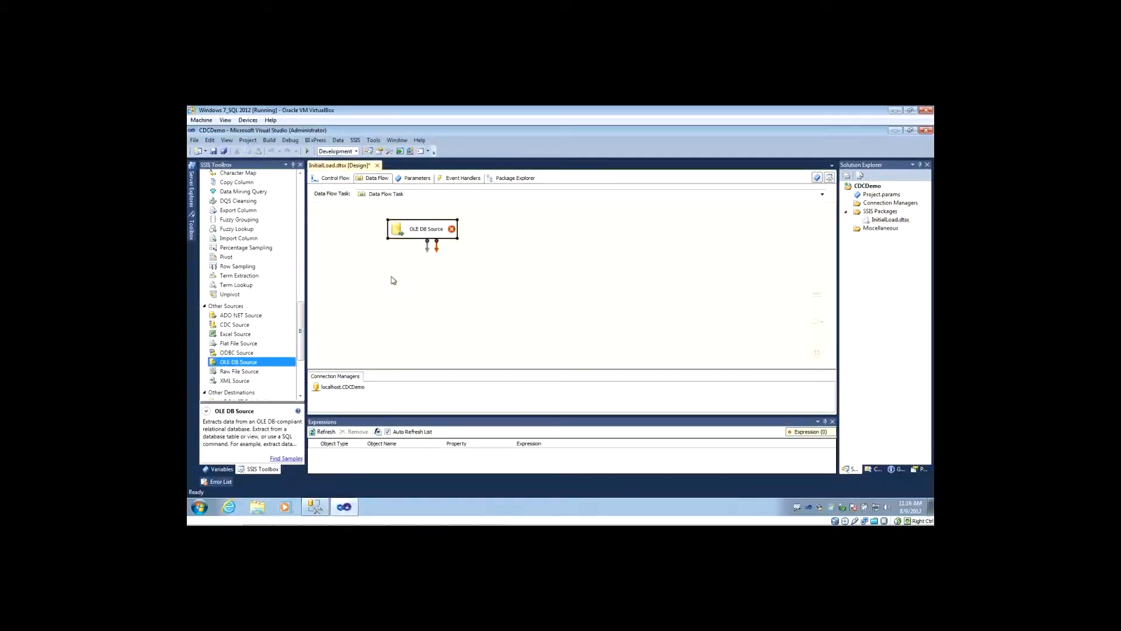
double_click(399, 232)
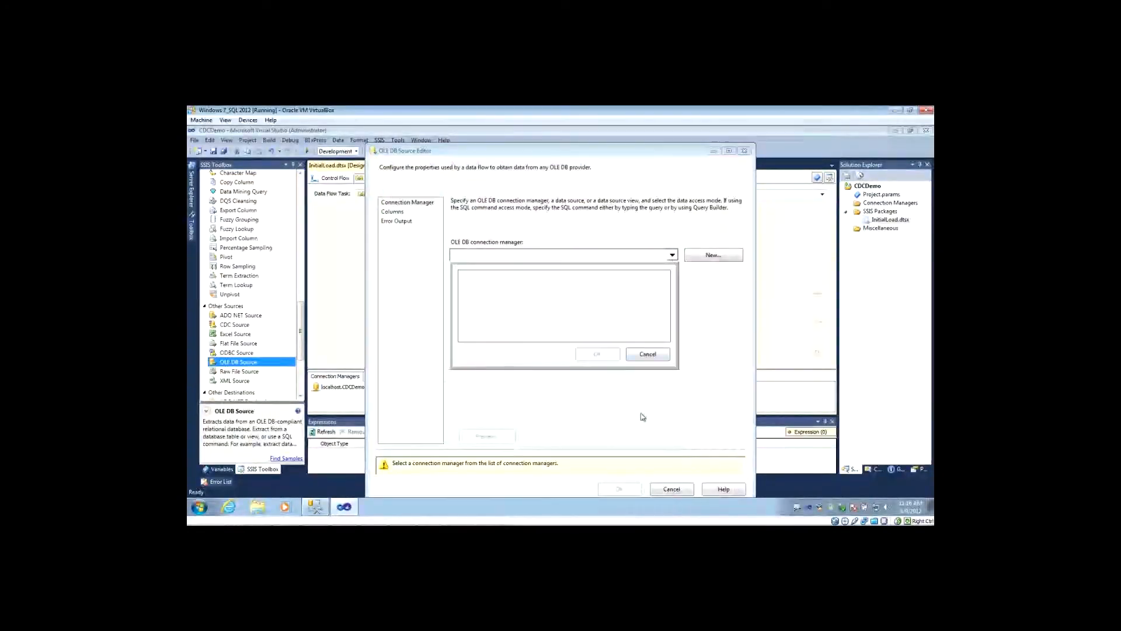
click(712, 255)
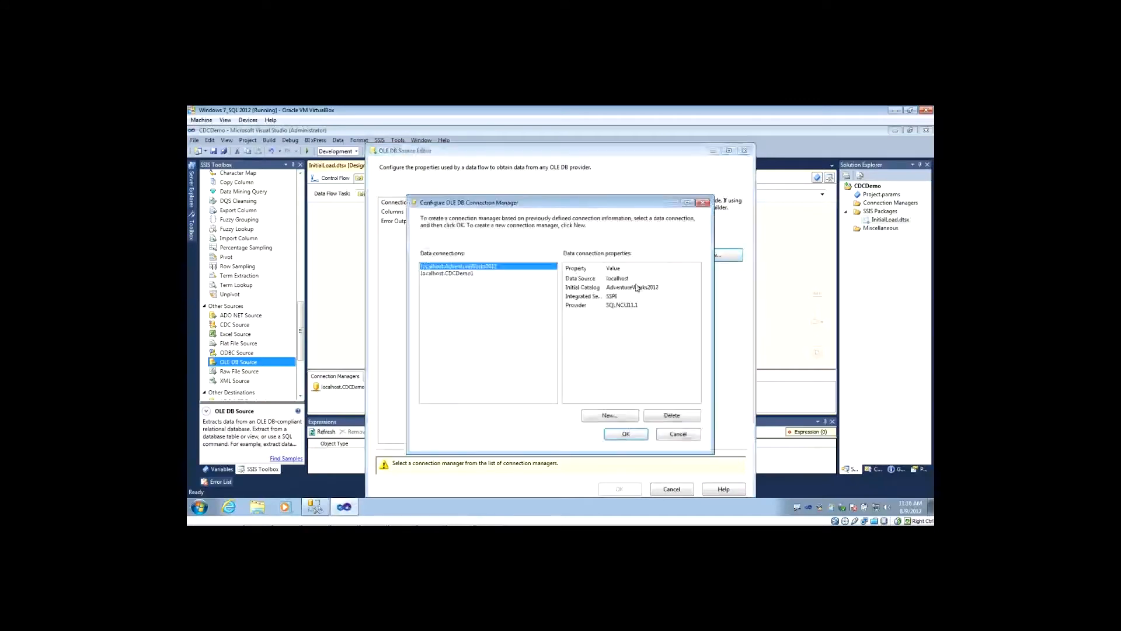
click(435, 273)
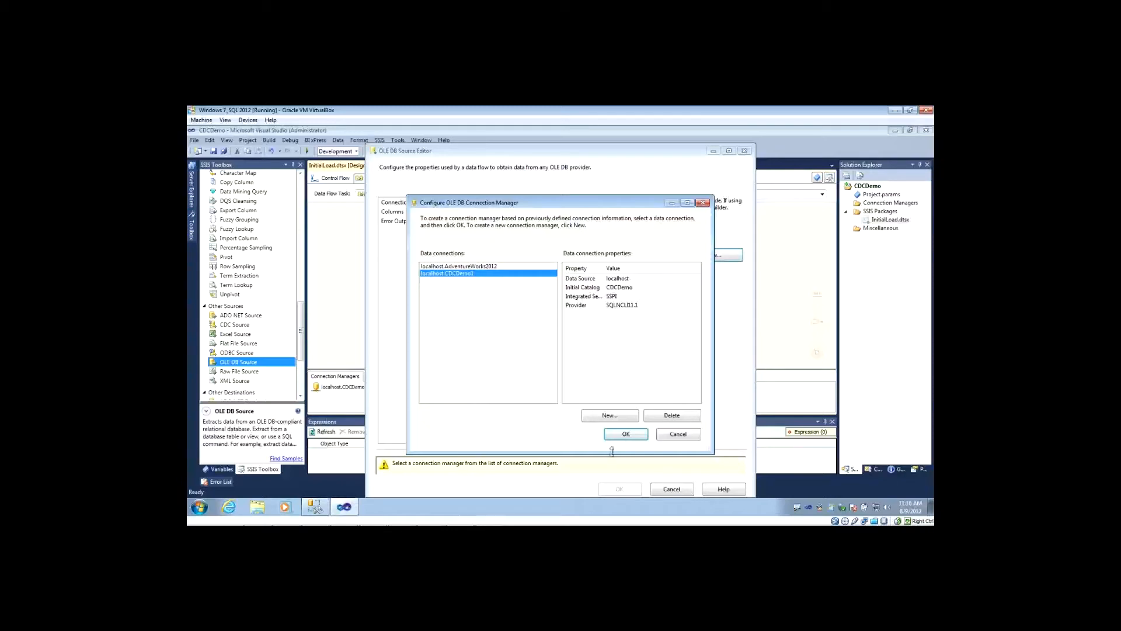
click(625, 434)
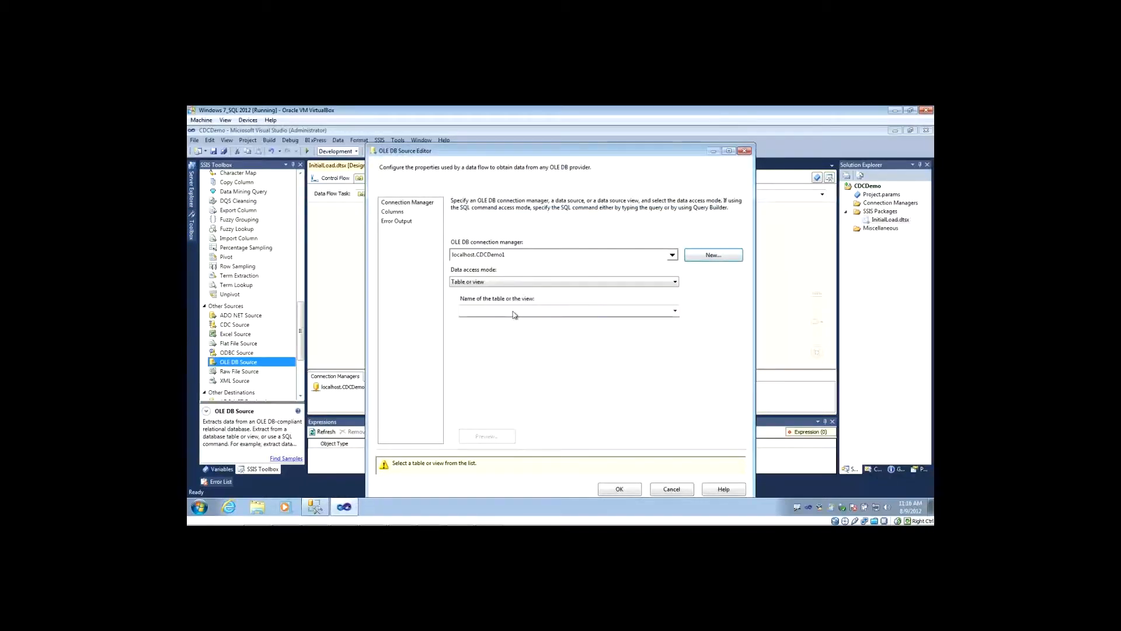
Set the OLE DB Source to read from the table [dbo].[DimCustomer_CDC] with all its columns, and accept the settings.
click(514, 312)
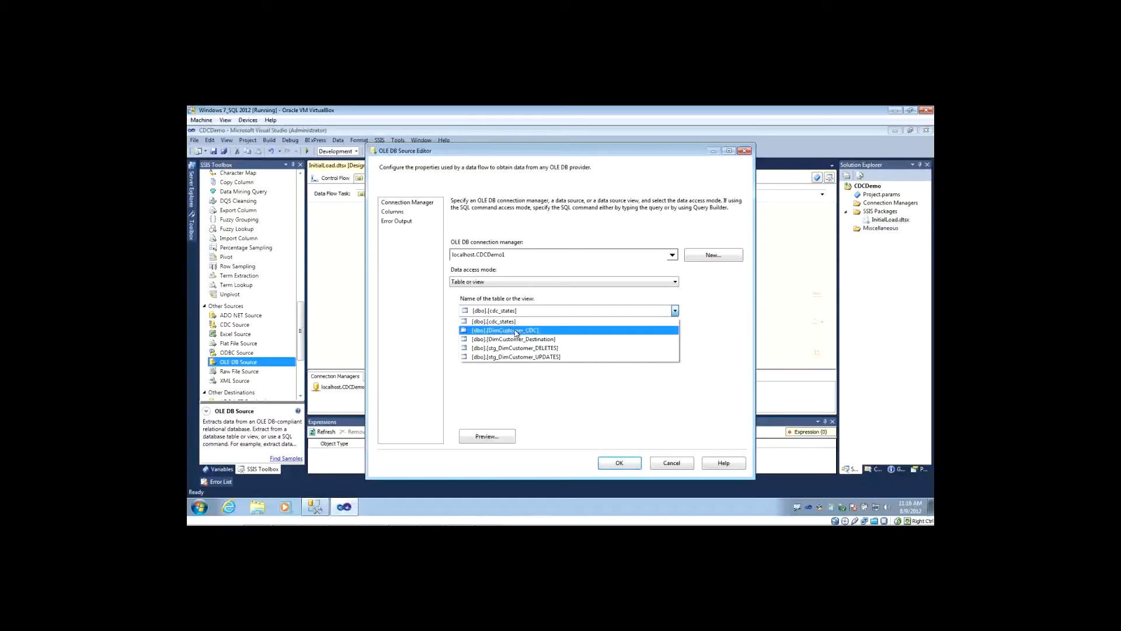
click(516, 330)
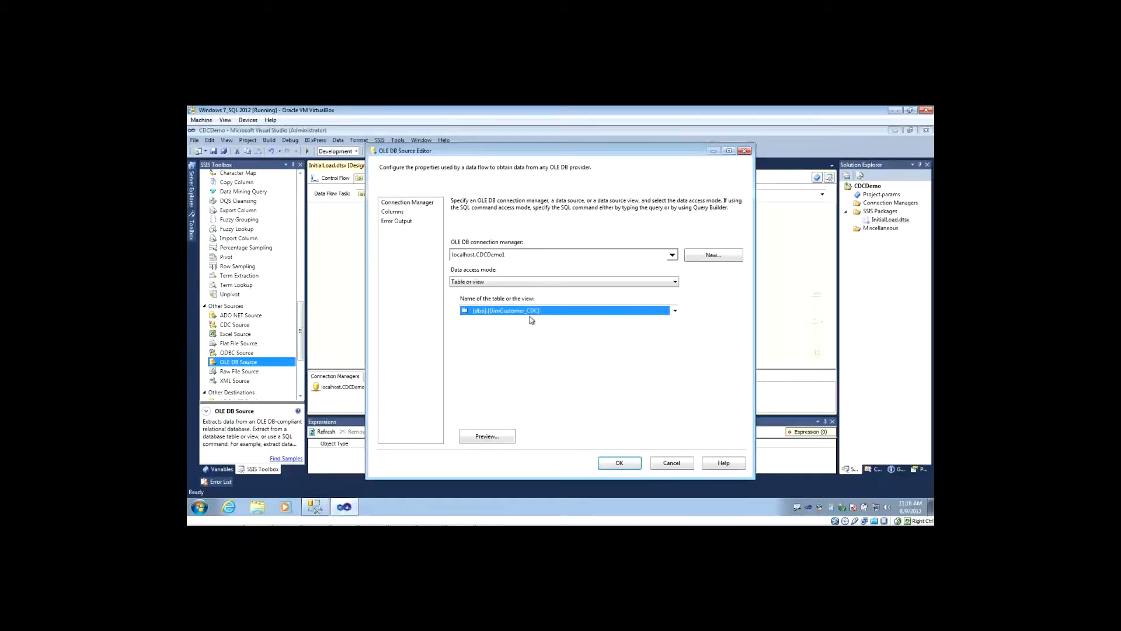
click(392, 212)
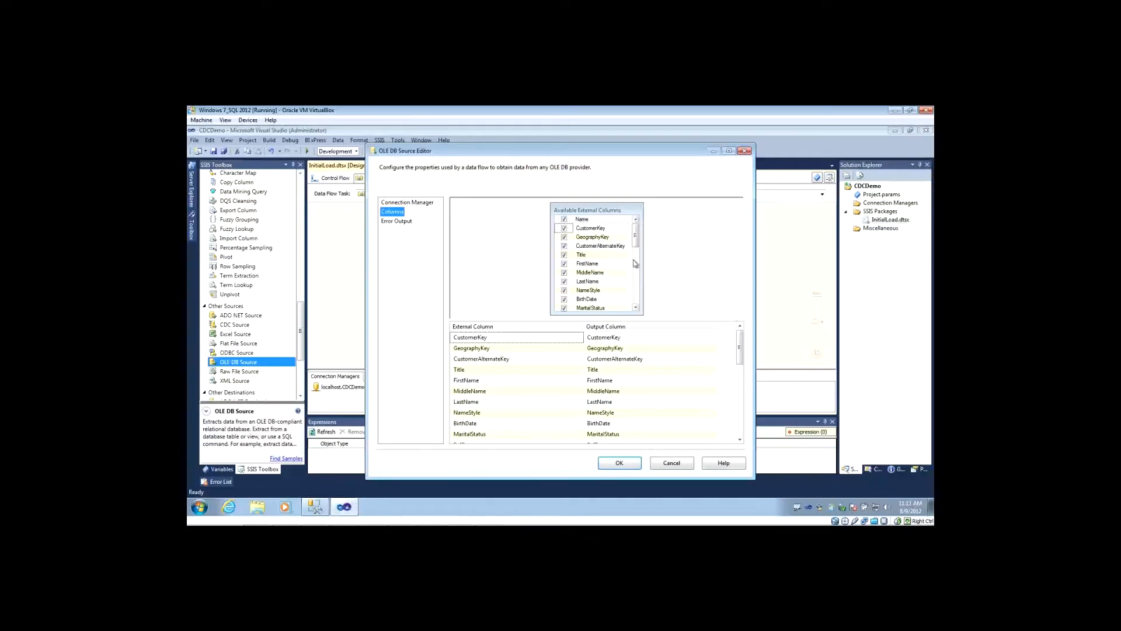
click(620, 463)
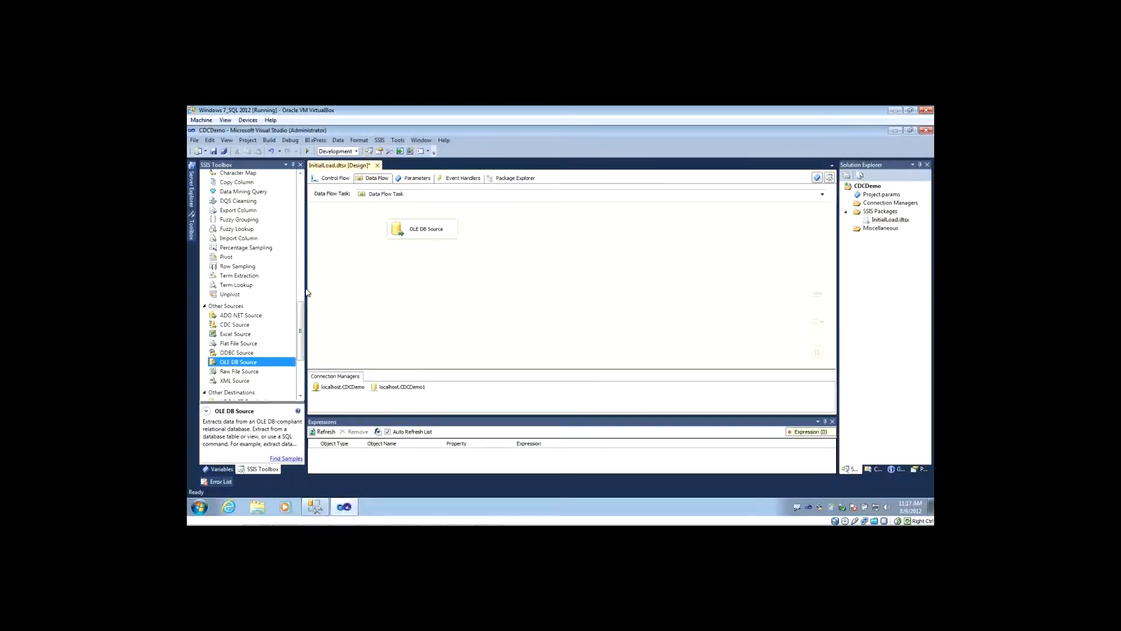
Add an OLE DB Destination below the OLE DB Source and connect the source's output to it.
scroll(301, 313, down, 3)
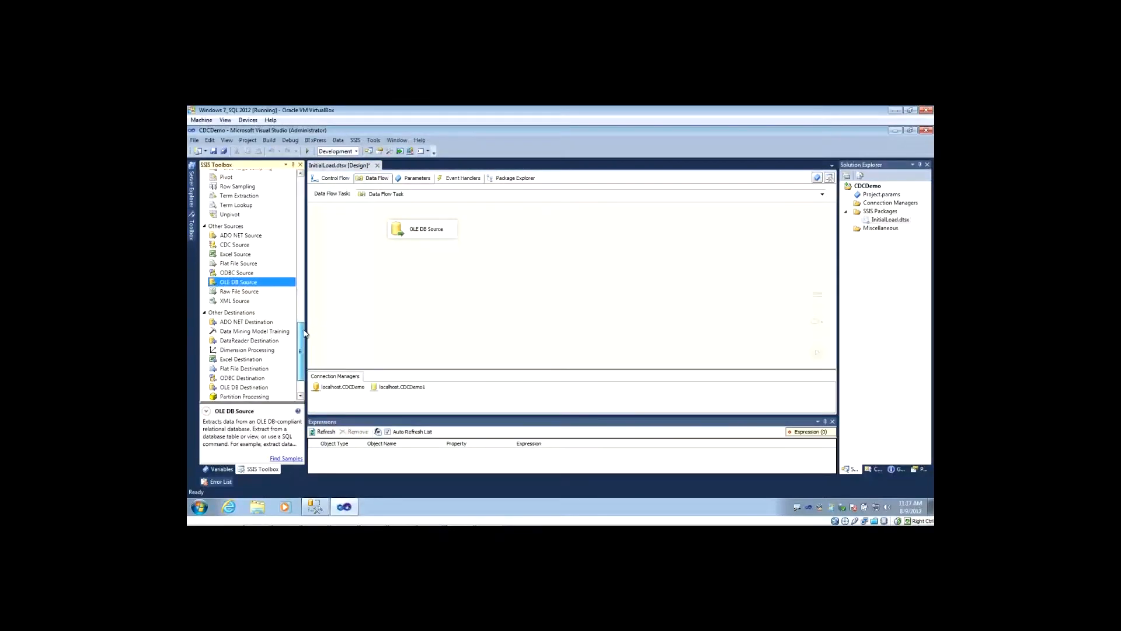
drag(226, 381, 394, 278)
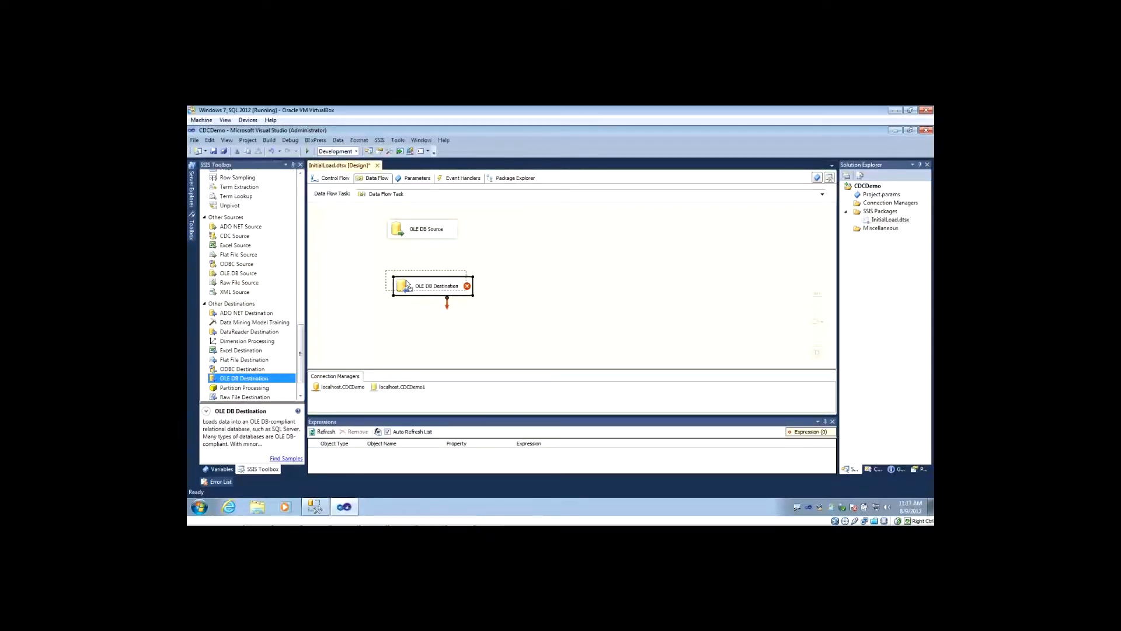
click(422, 234)
drag(424, 239, 426, 282)
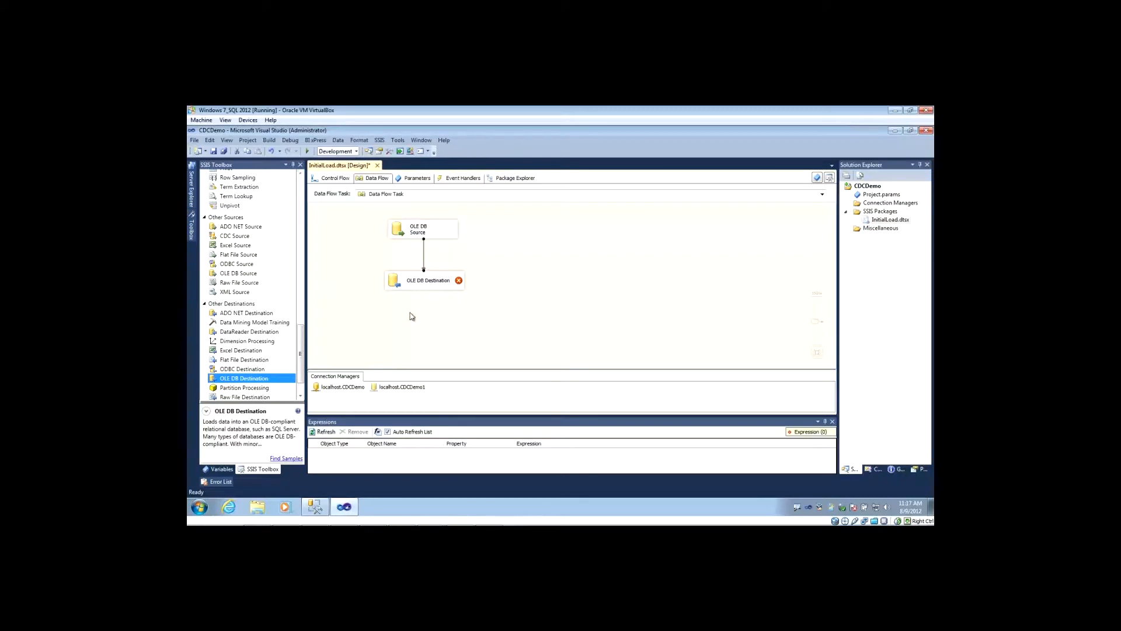
Set the OLE DB Destination's target table to [dbo].[DimCustomer_Destination].
double_click(402, 282)
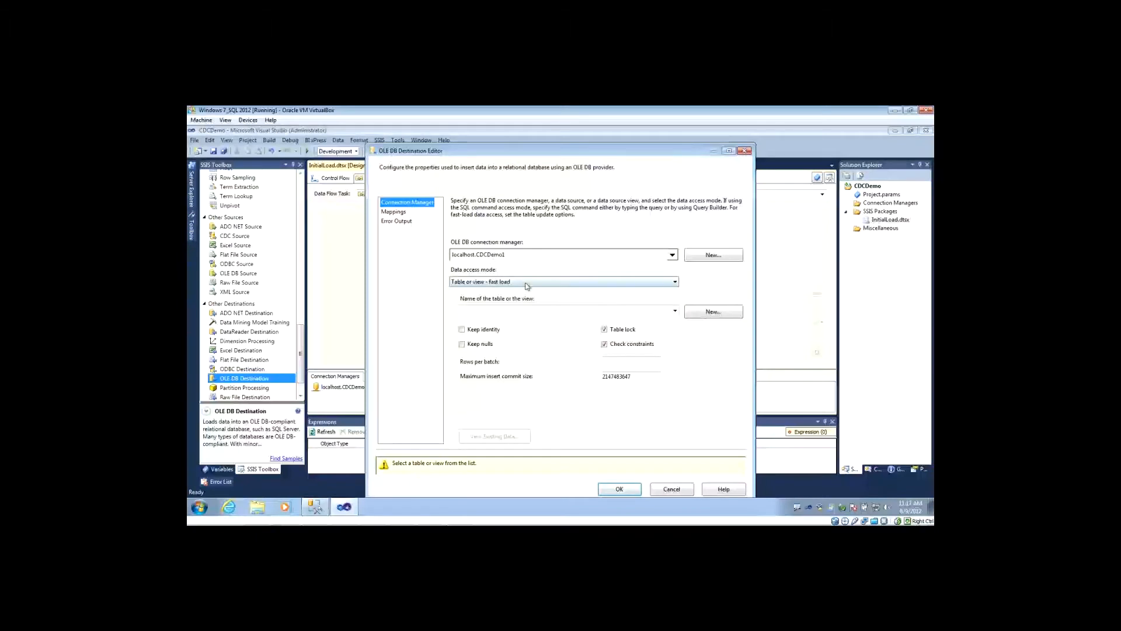
click(523, 312)
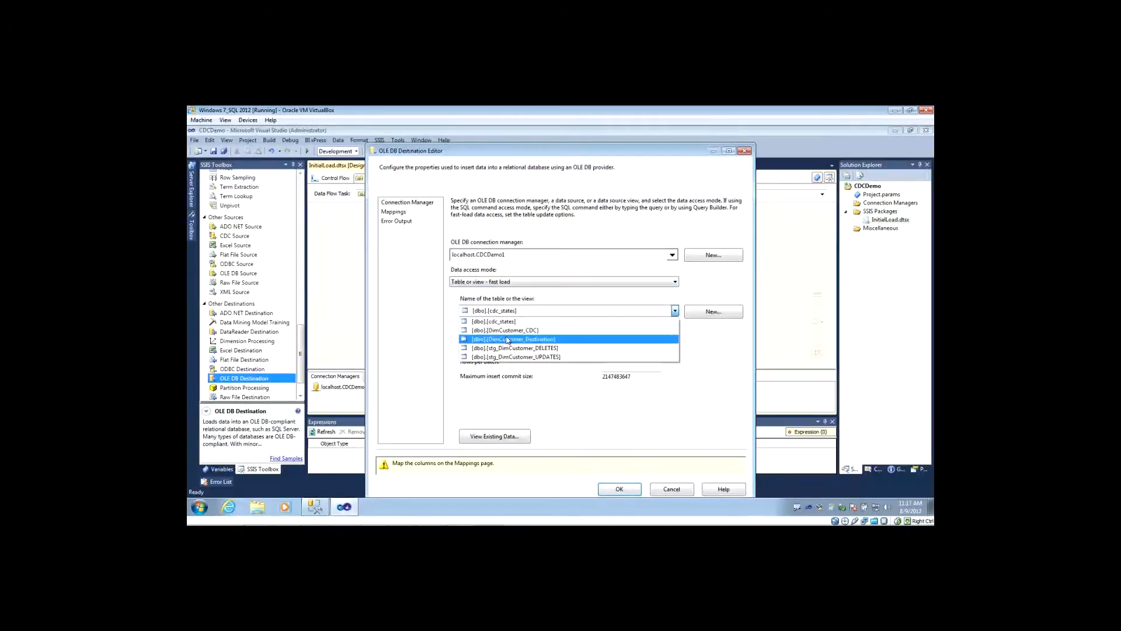
click(507, 341)
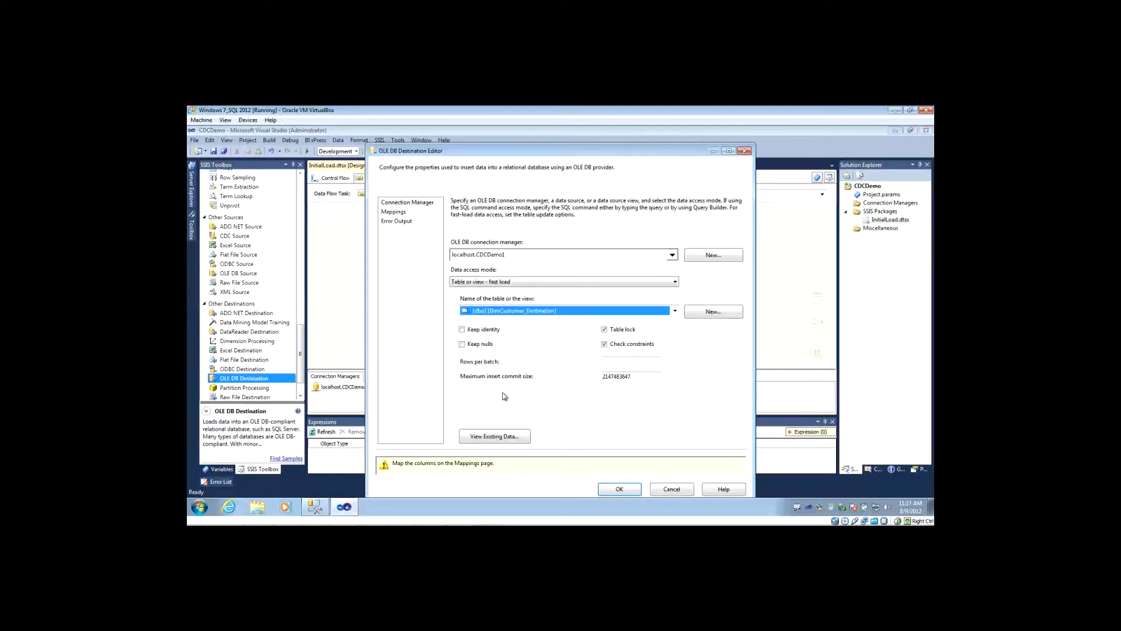
Remove the CustomerKey column mapping from the OLE DB Destination and accept the remaining mappings.
click(393, 211)
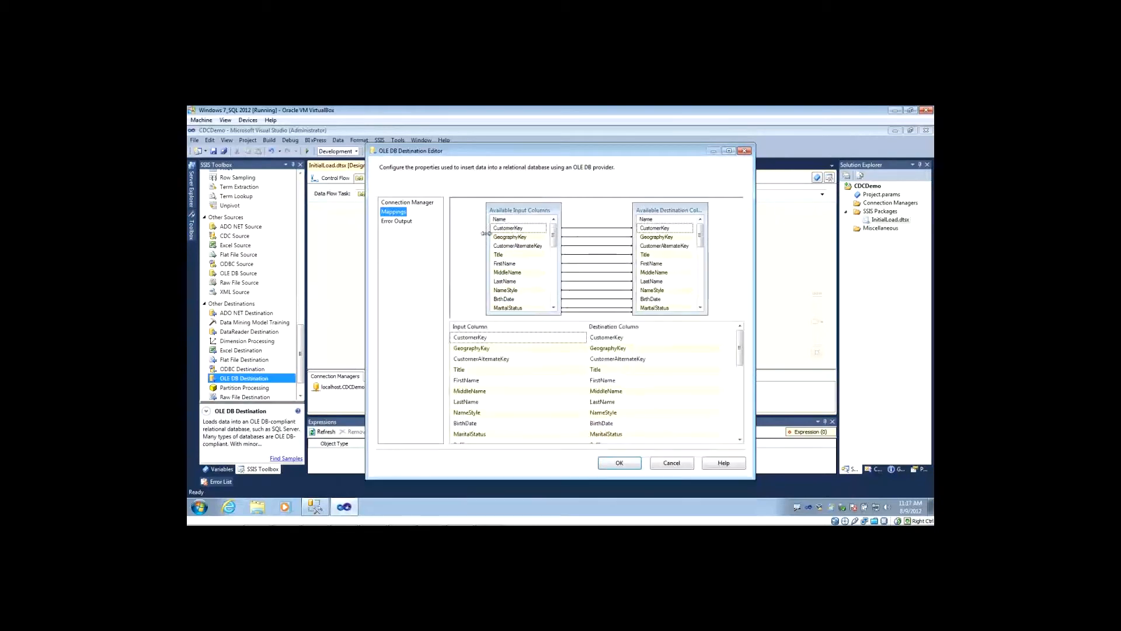
click(602, 228)
key(Delete)
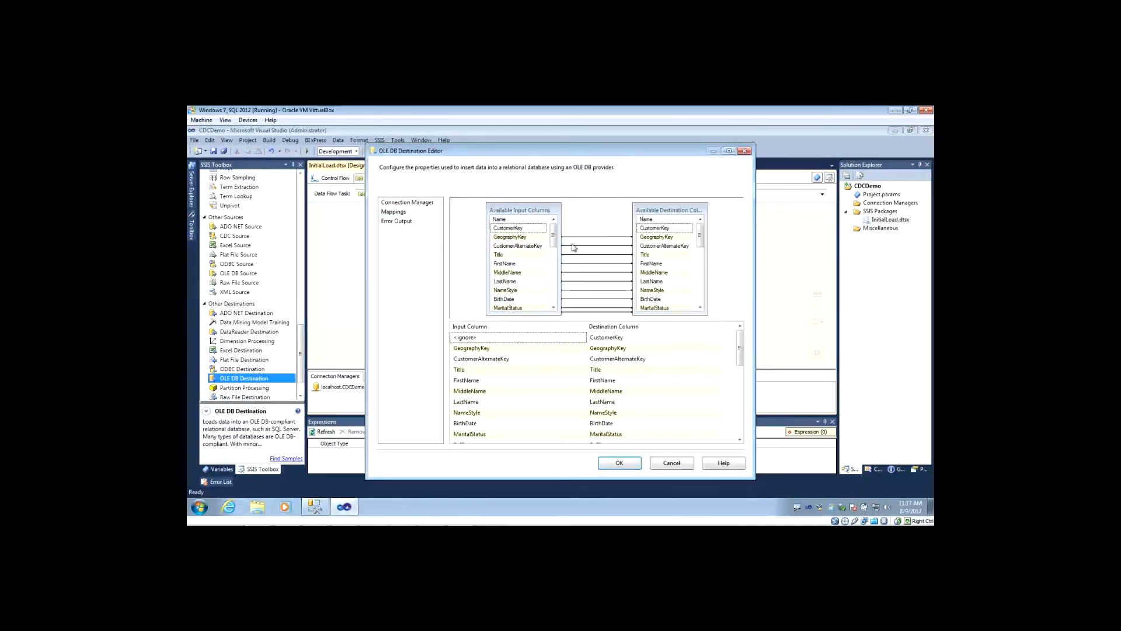
click(620, 463)
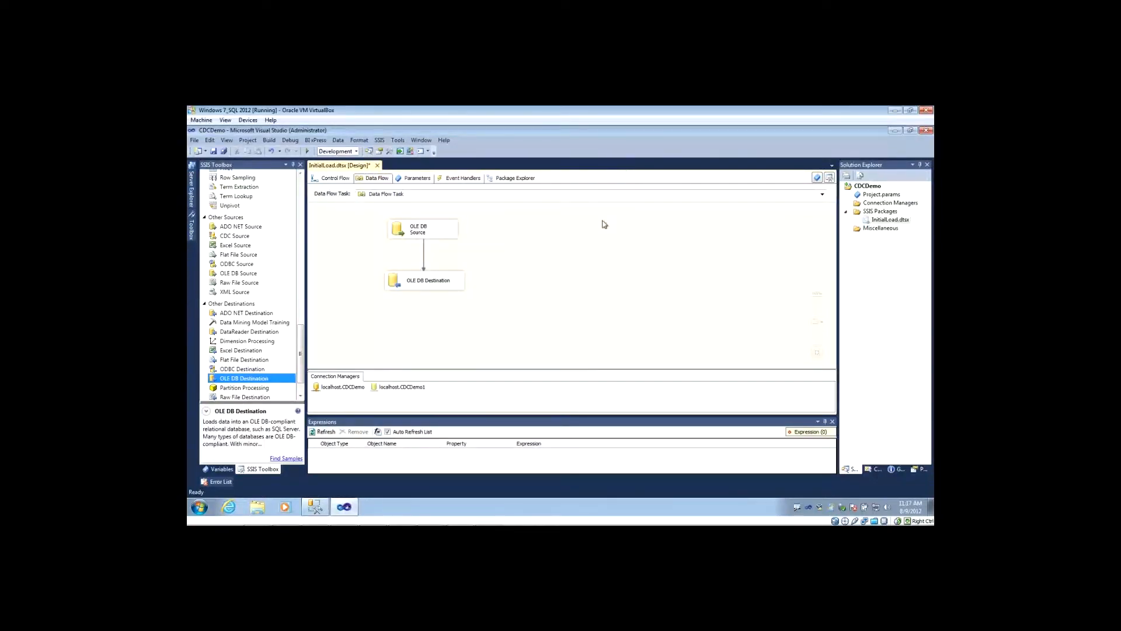
Add a second CDC Control Task to the control flow below the Data Flow Task and link the Data Flow Task to it.
click(346, 178)
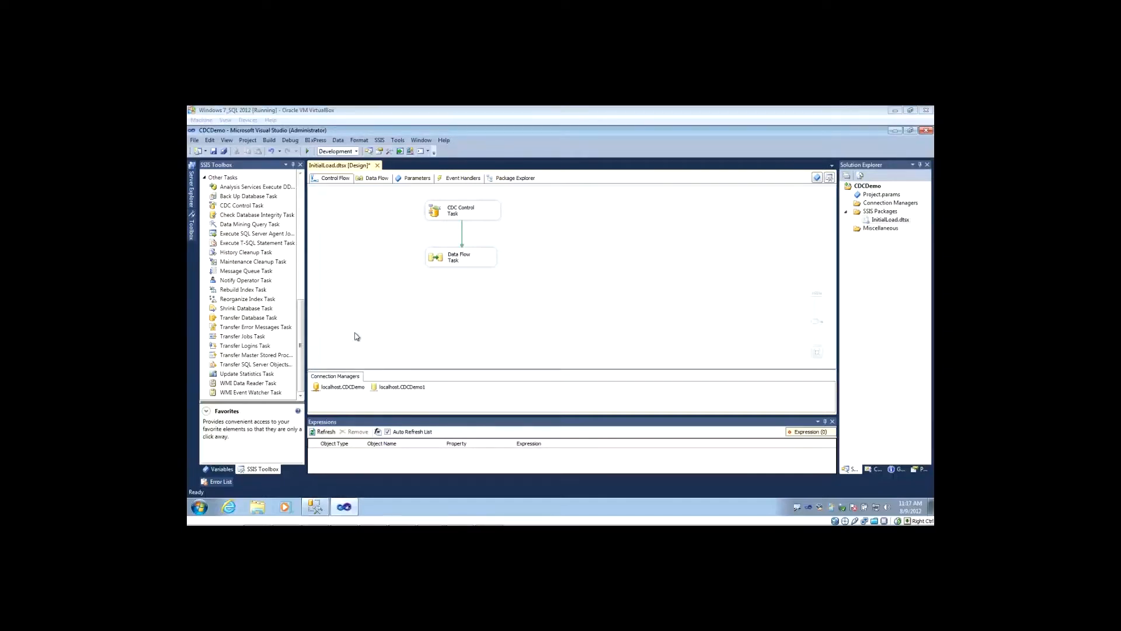
drag(301, 338, 305, 312)
drag(233, 290, 415, 314)
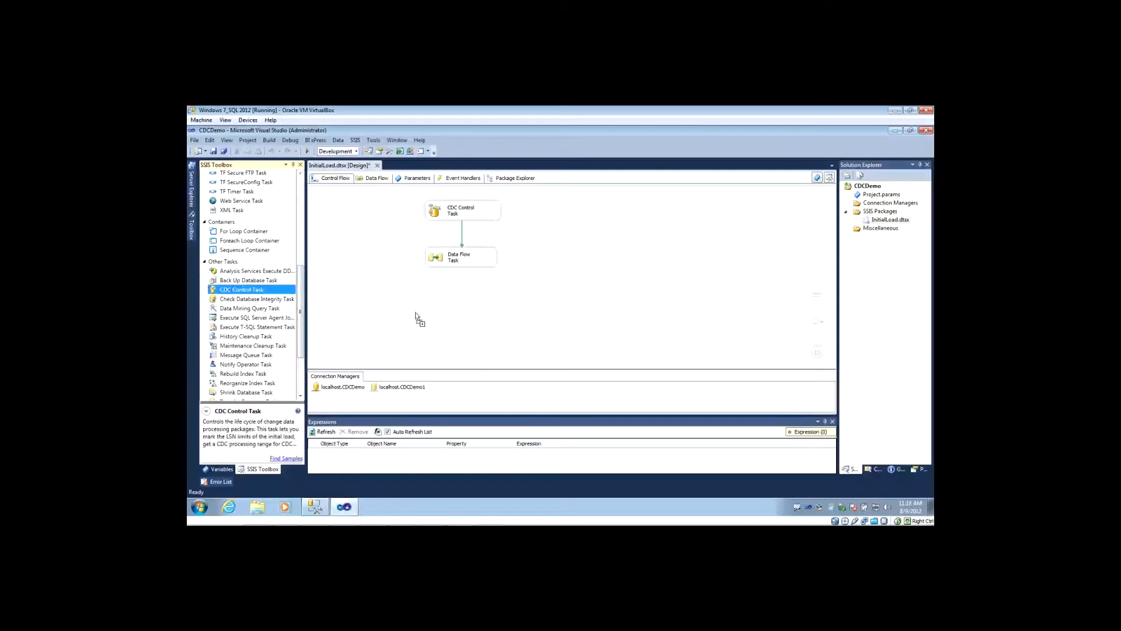
click(462, 261)
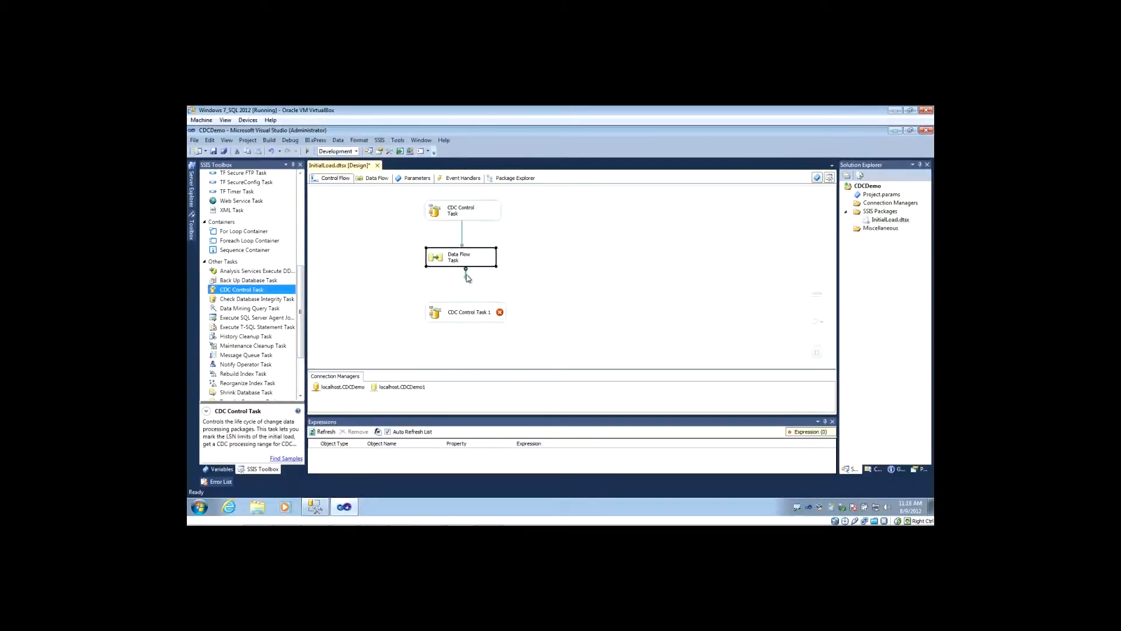
drag(466, 279, 465, 320)
Set the second CDC Control Task's operation to Mark initial load end and its state variable to User::CDC_State.
double_click(437, 314)
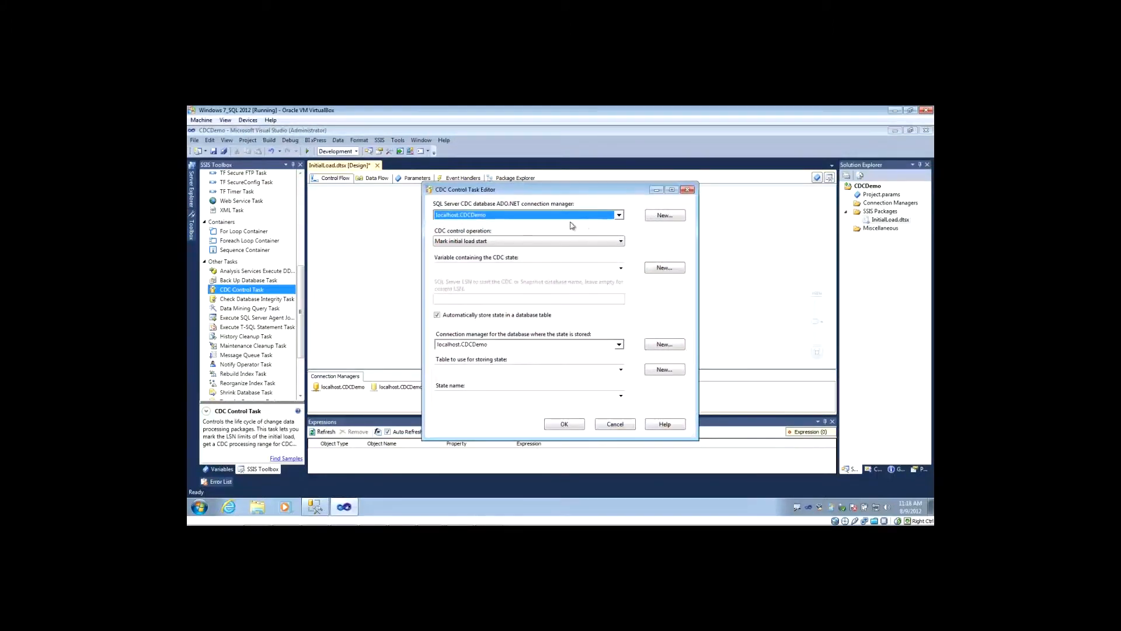
click(489, 242)
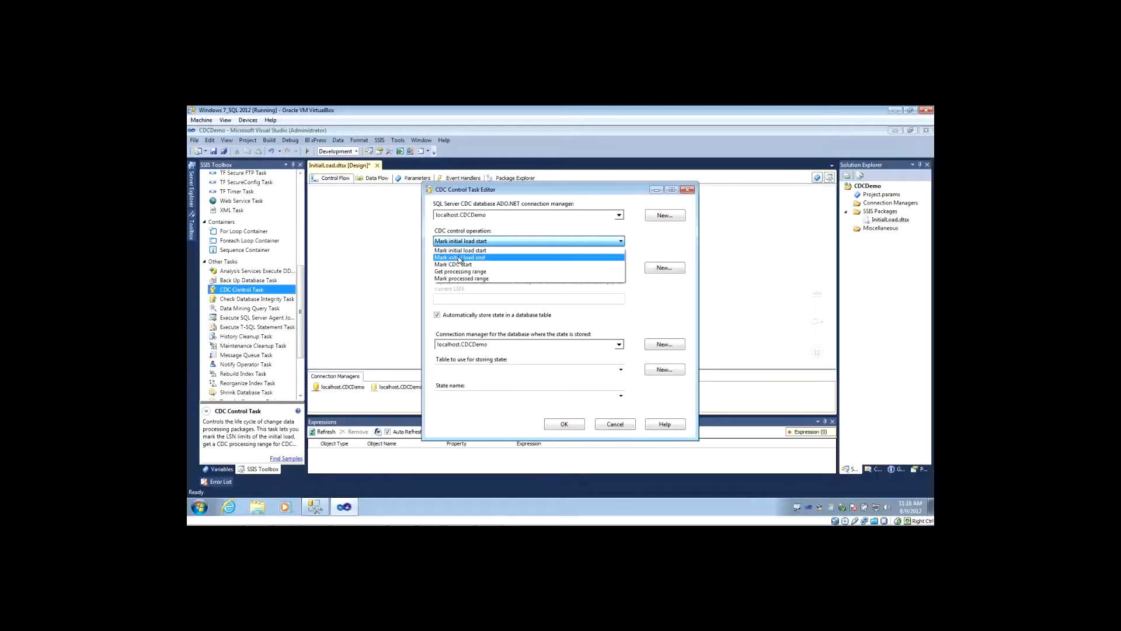
click(468, 258)
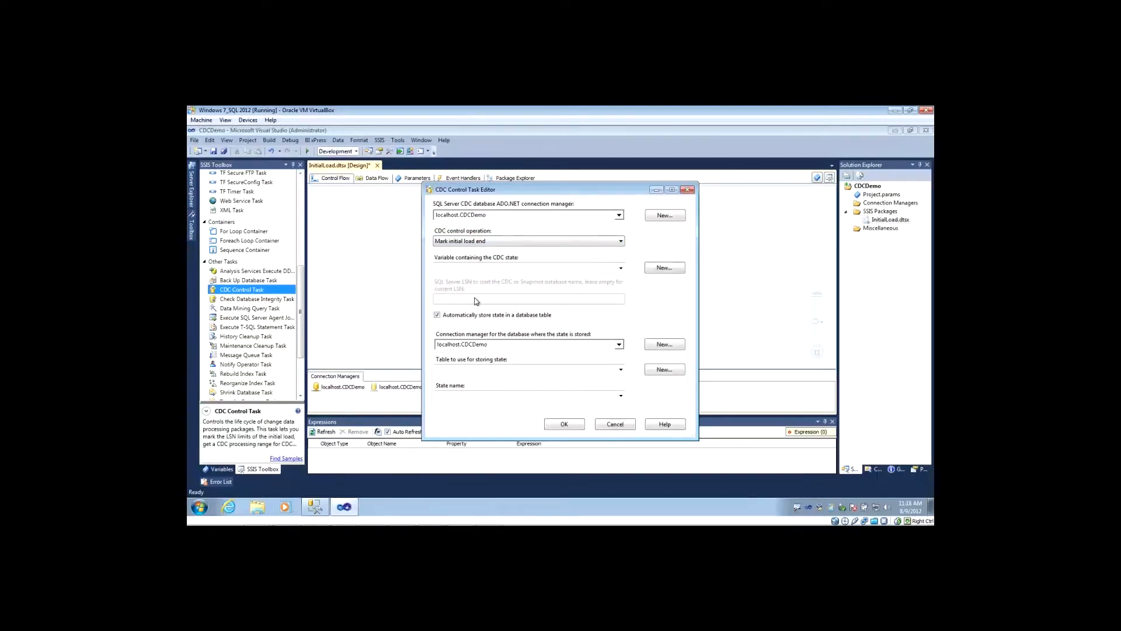
click(491, 271)
click(490, 278)
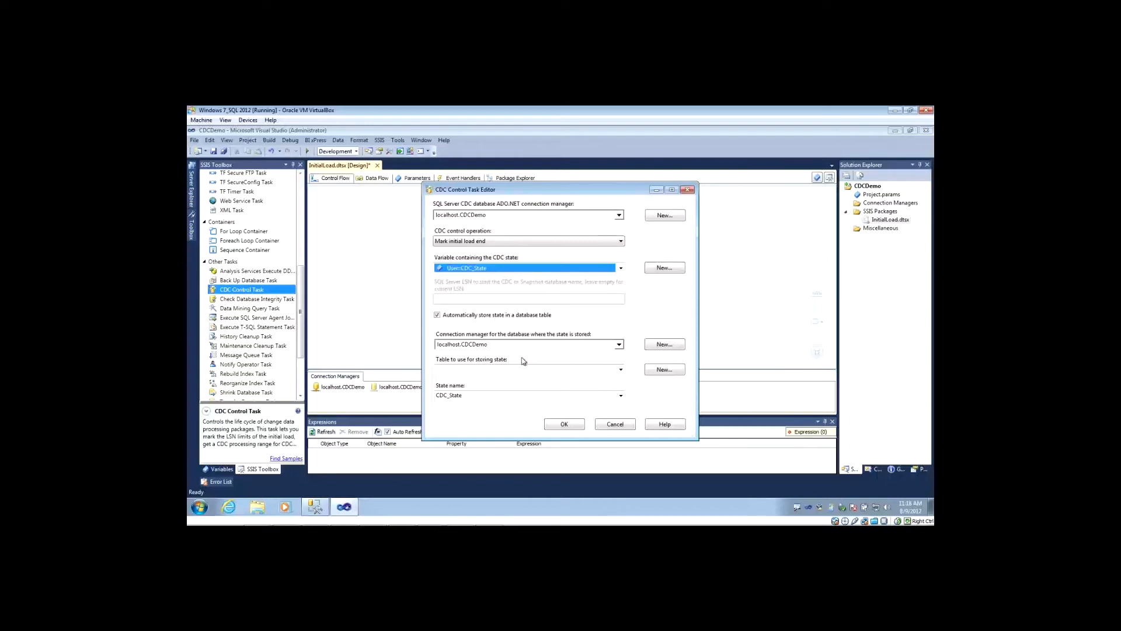
Choose [dbo].[cdc_states] as the second CDC Control Task's state storage table and accept the task settings.
click(477, 368)
click(621, 370)
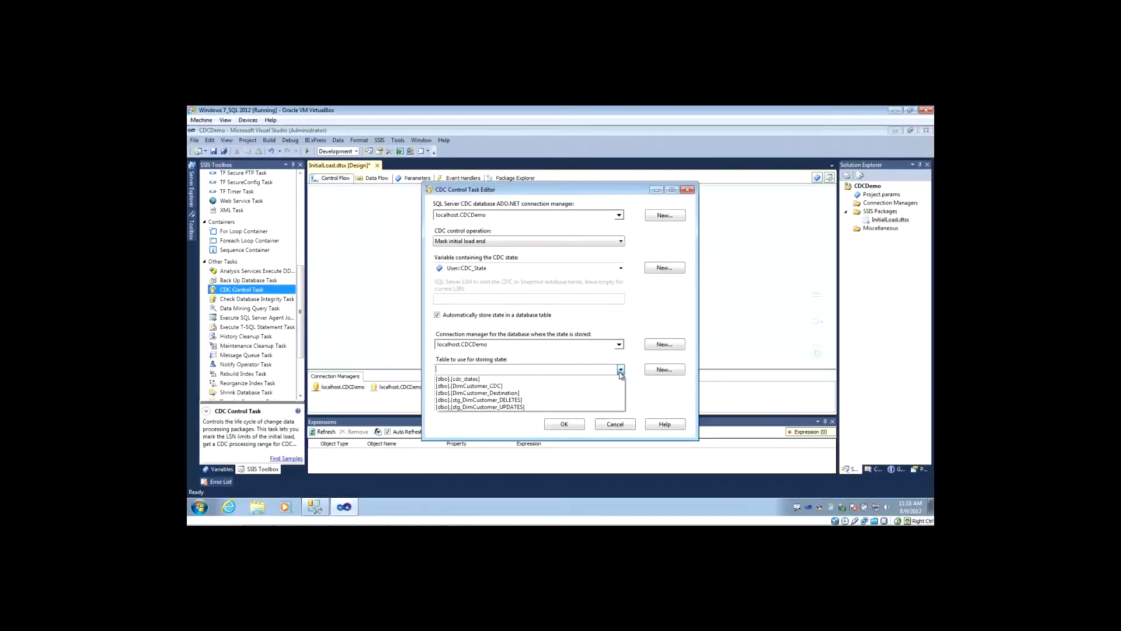
click(466, 379)
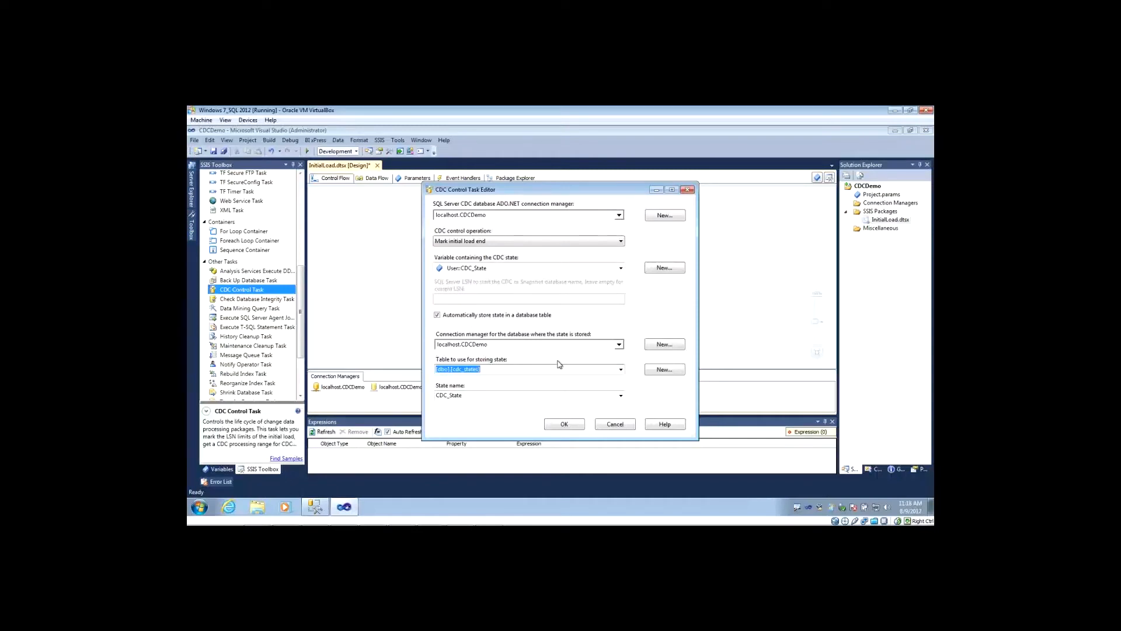
click(560, 425)
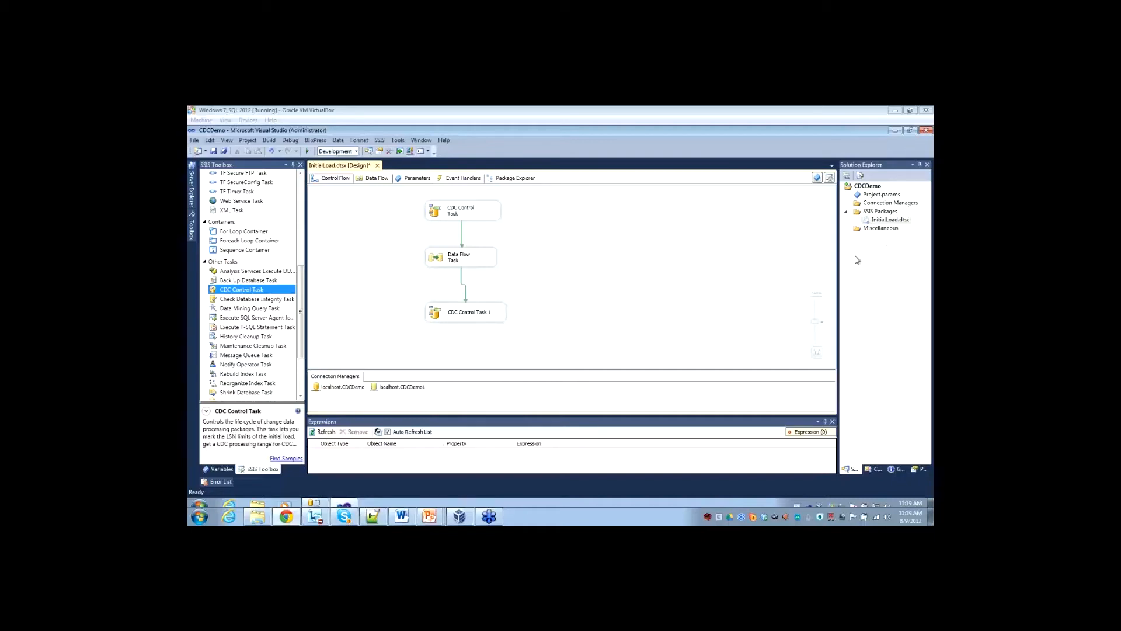
Execute the InitialLoad.dtsx package, and stop debugging once the run has finished.
right_click(883, 221)
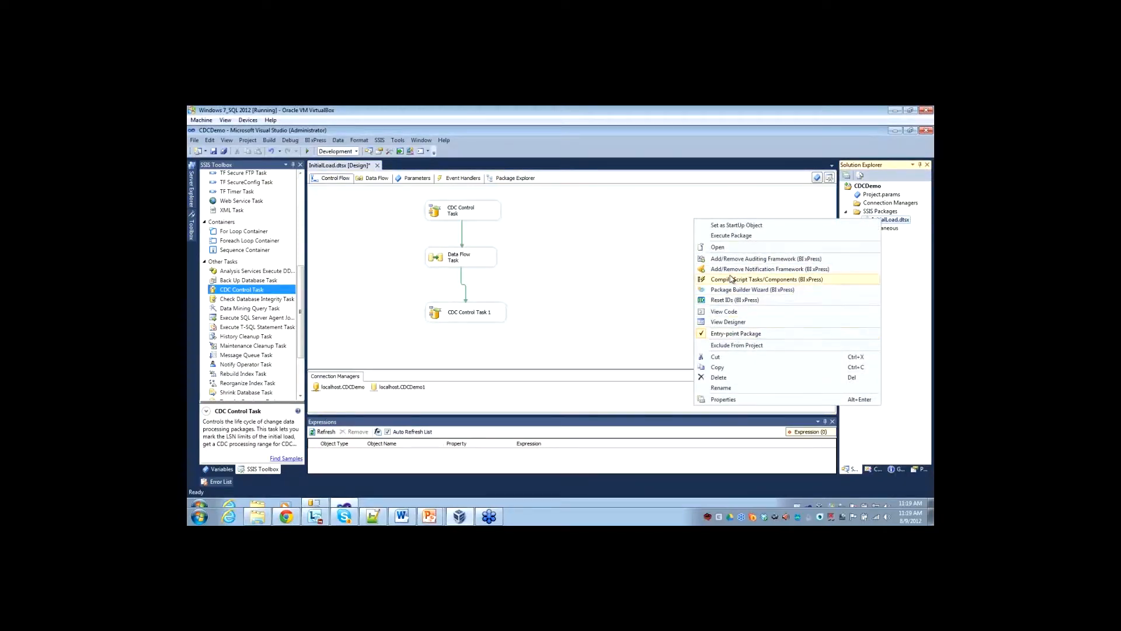
click(734, 237)
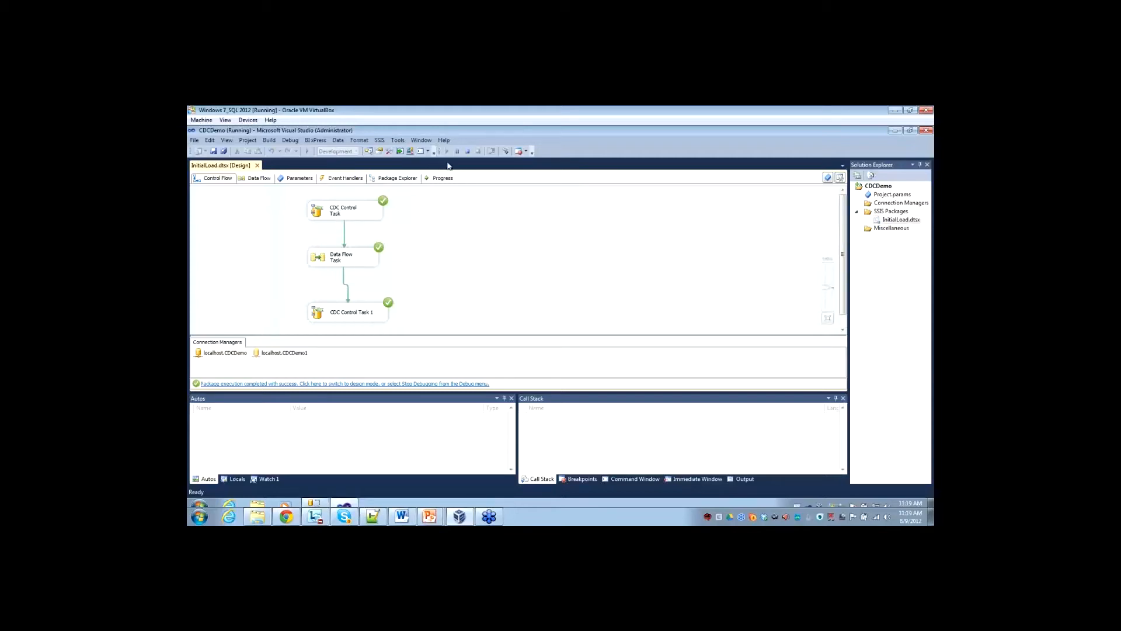
click(467, 150)
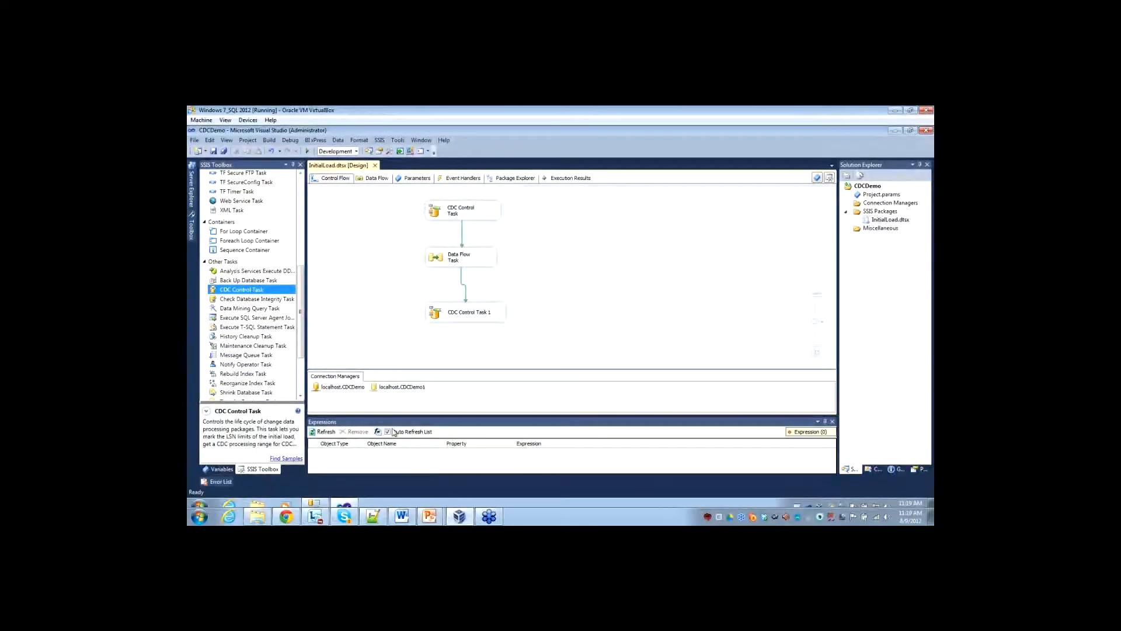
Switch to SQL Server Management Studio and query the top 1000 rows of dbo.DimCustomer_Destination to check the loaded data.
click(316, 507)
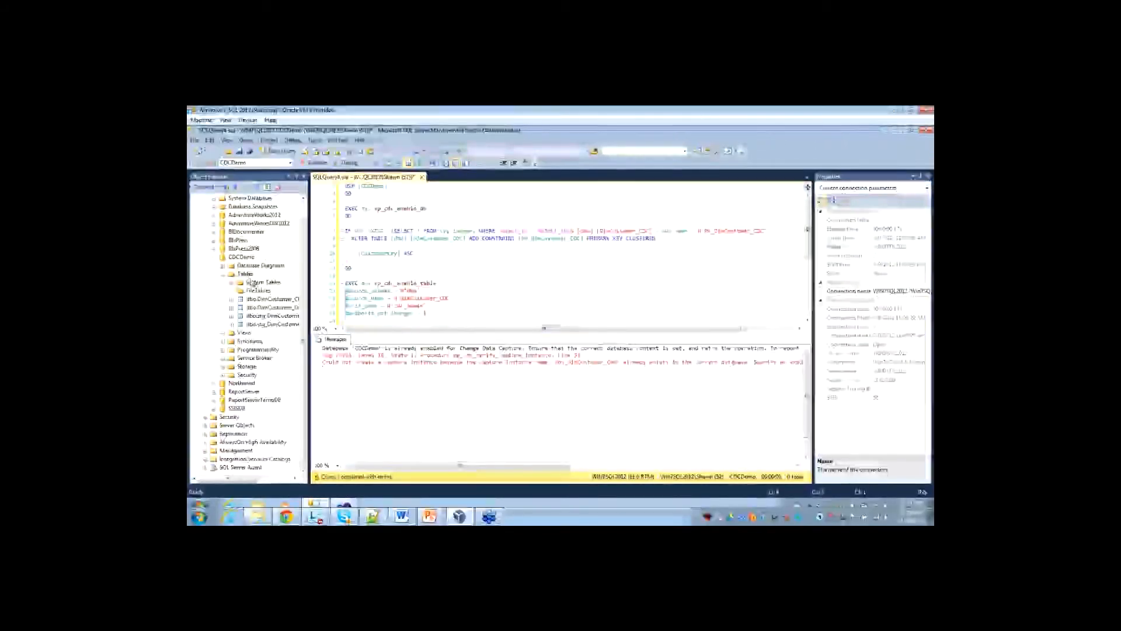
drag(248, 480, 266, 483)
right_click(246, 310)
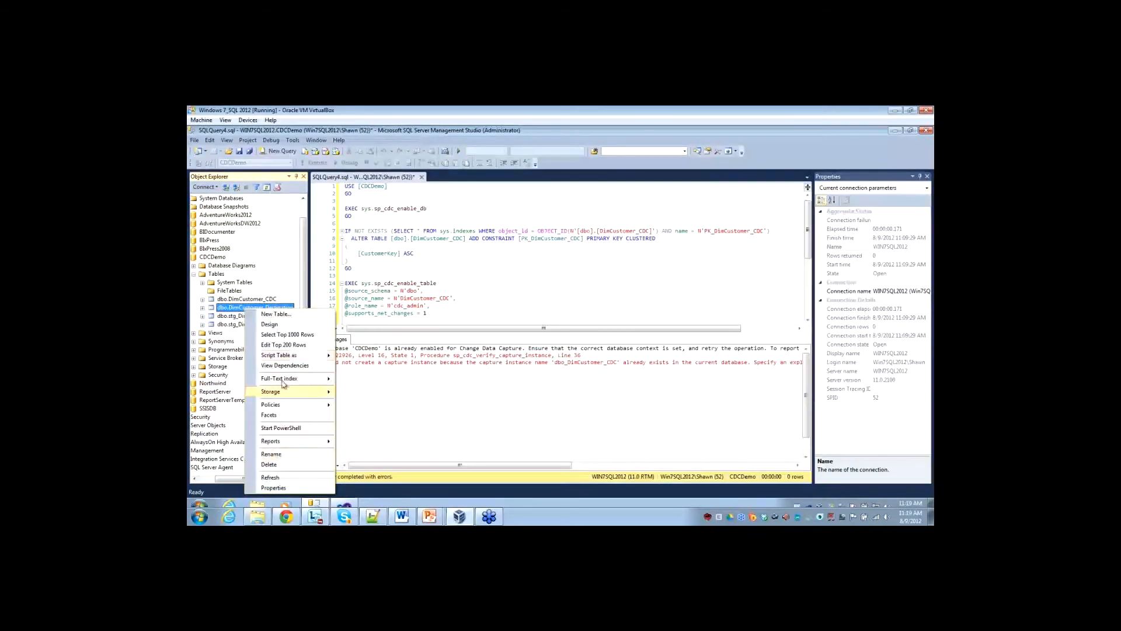
click(286, 338)
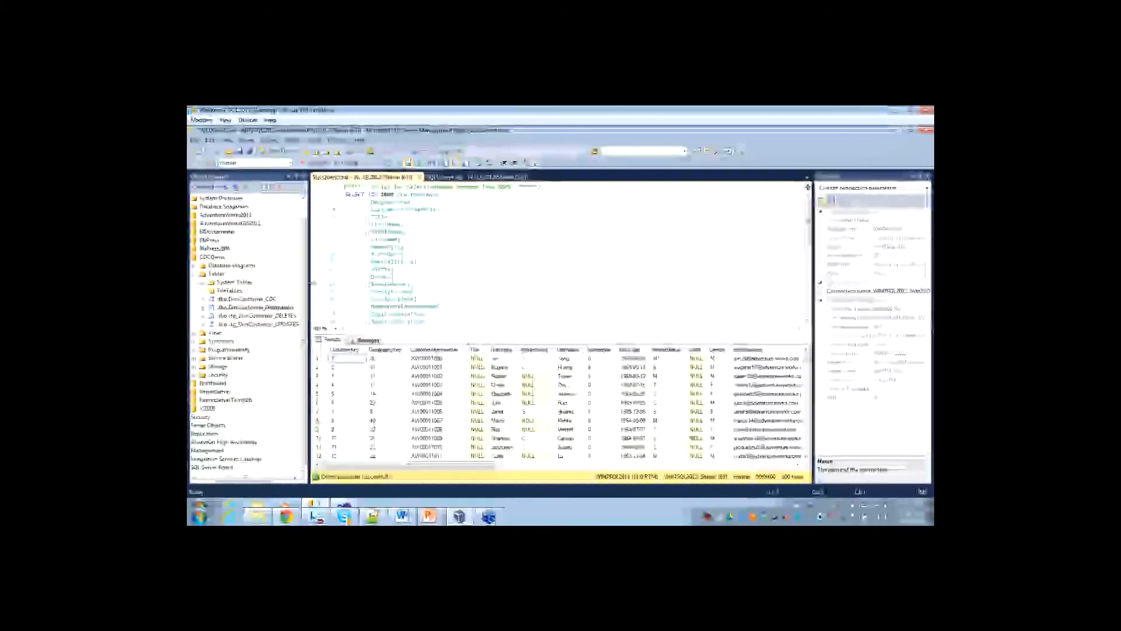
mouse_move(400, 466)
mouse_down()
mouse_move(501, 467)
mouse_move(402, 467)
mouse_up()
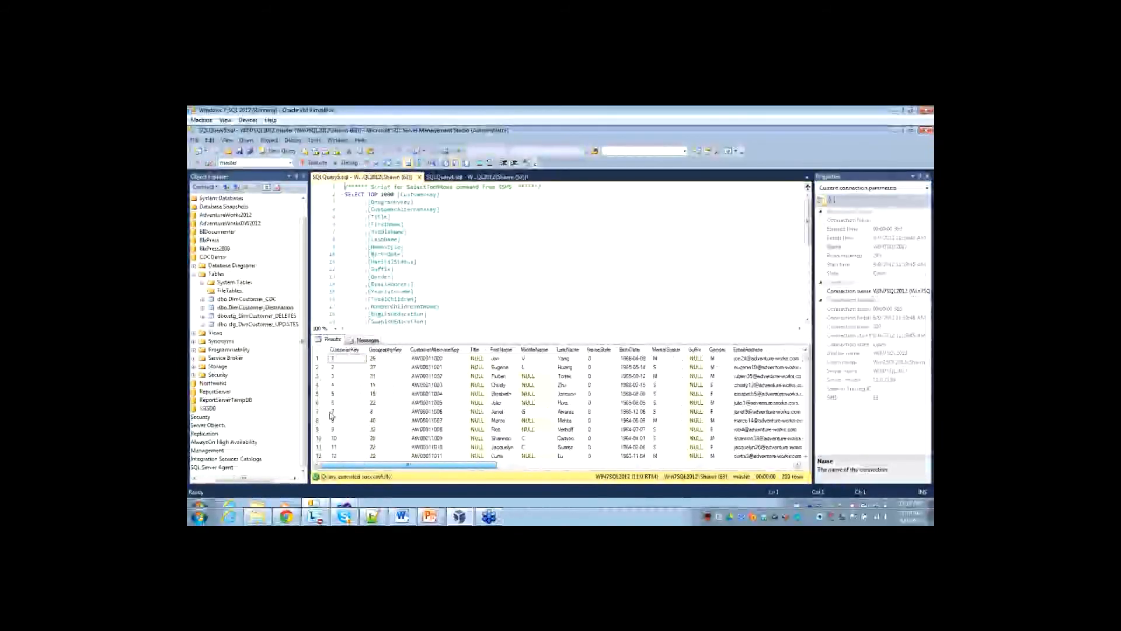
Refresh the CDCDemo tables, query the top 1000 rows of dbo.cdc_states, and widen the result columns to read the full state value.
right_click(217, 275)
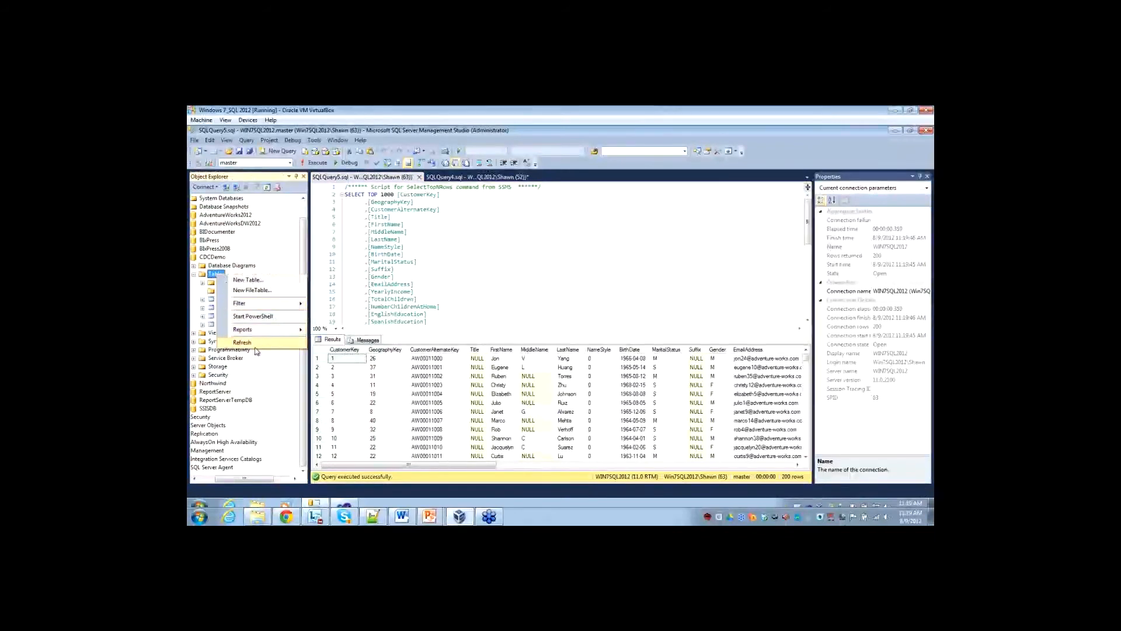
click(254, 342)
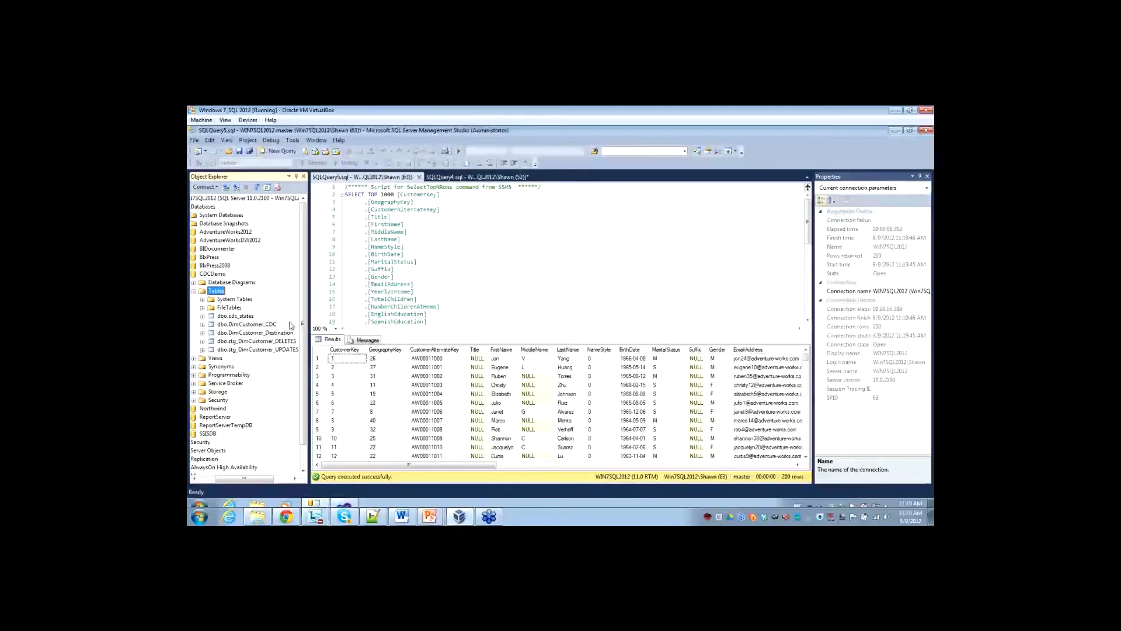
click(237, 317)
click(203, 317)
click(202, 317)
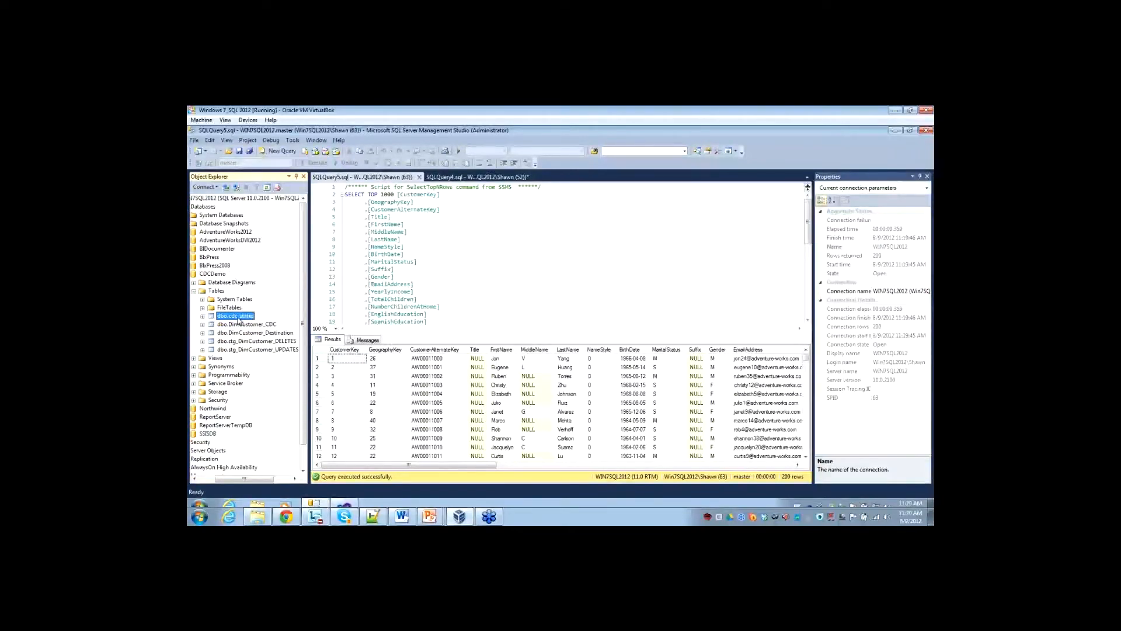
right_click(239, 318)
click(278, 337)
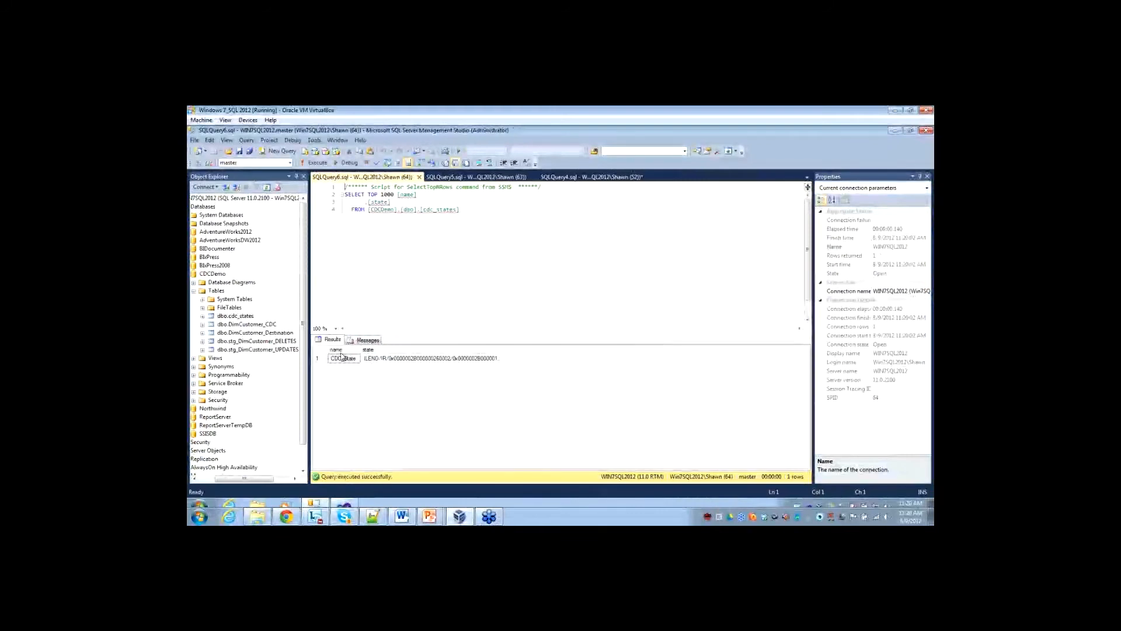
drag(358, 349, 375, 349)
drag(520, 349, 628, 349)
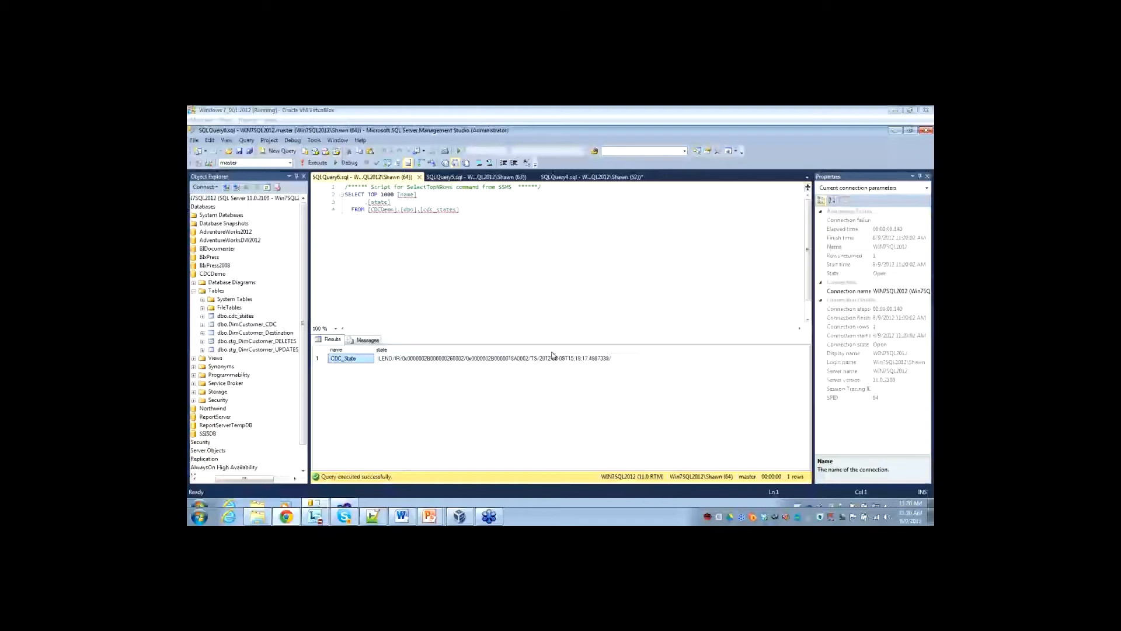
Switch to Visual Studio, add a new SSIS package to the CDCDemo project, and name it IncrementalLoad.dtsx.
click(346, 504)
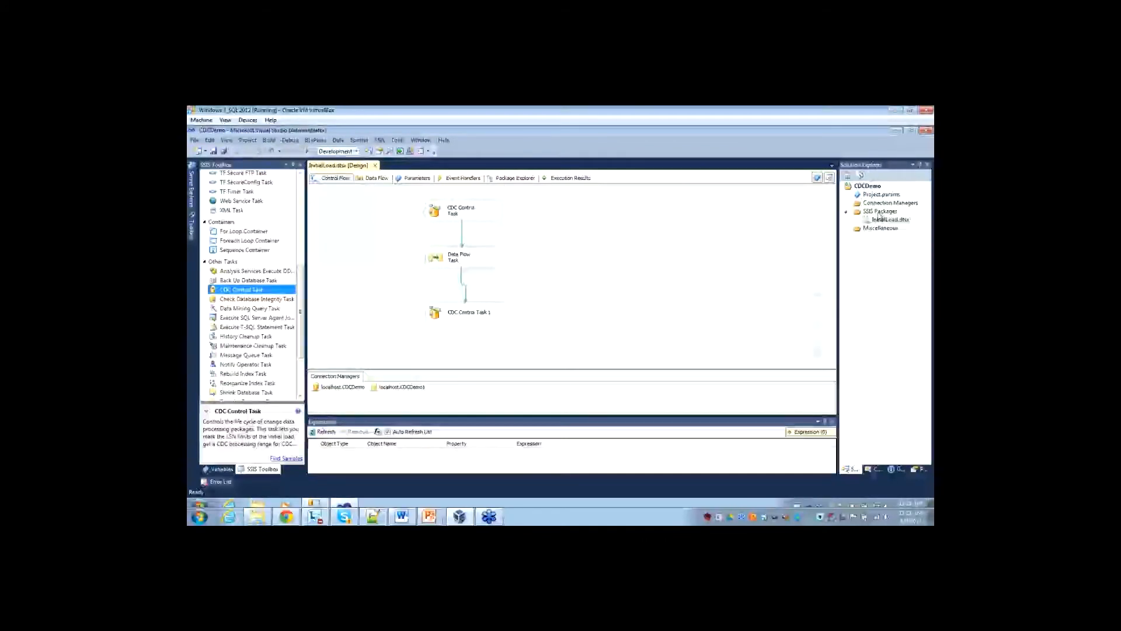
right_click(879, 213)
click(786, 228)
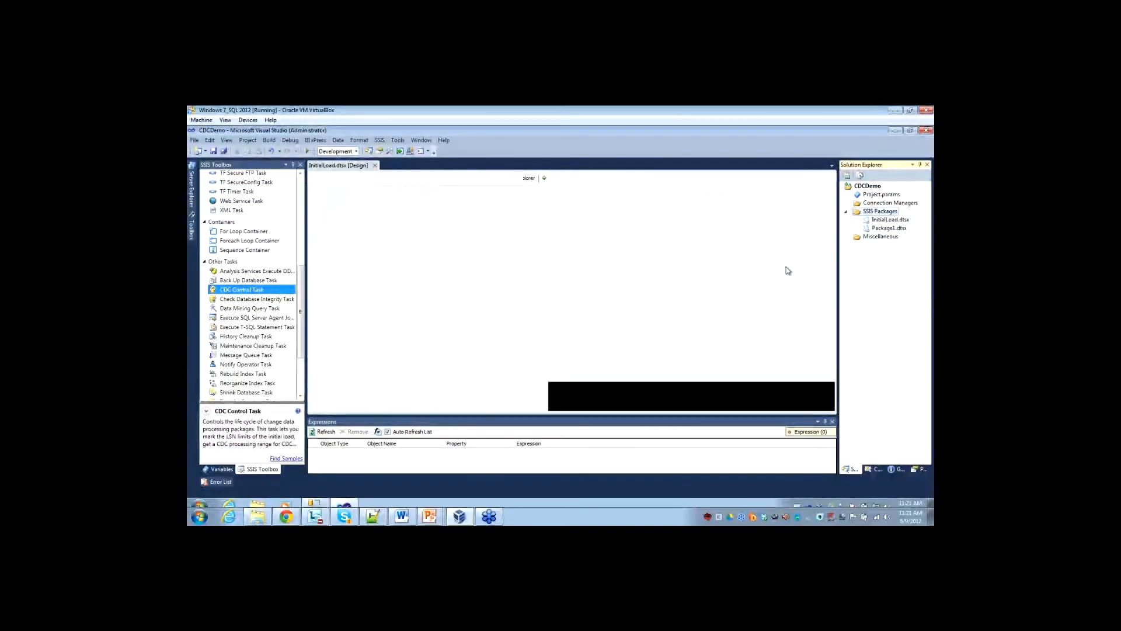
click(890, 228)
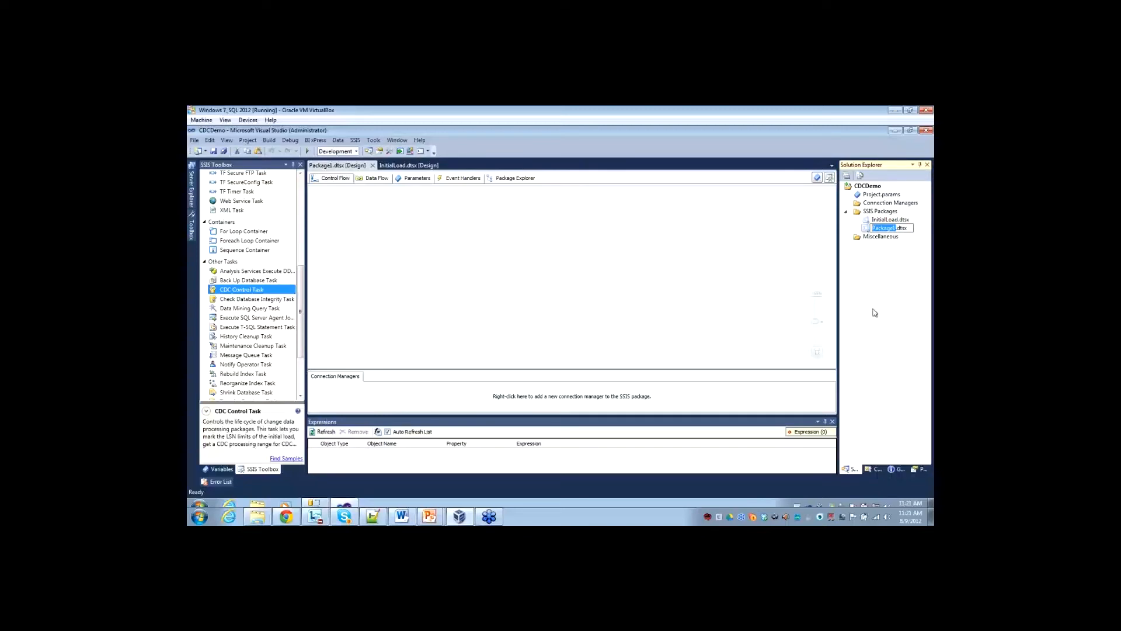
key(BackSpace)
text(IncrementalLoad)
click(717, 304)
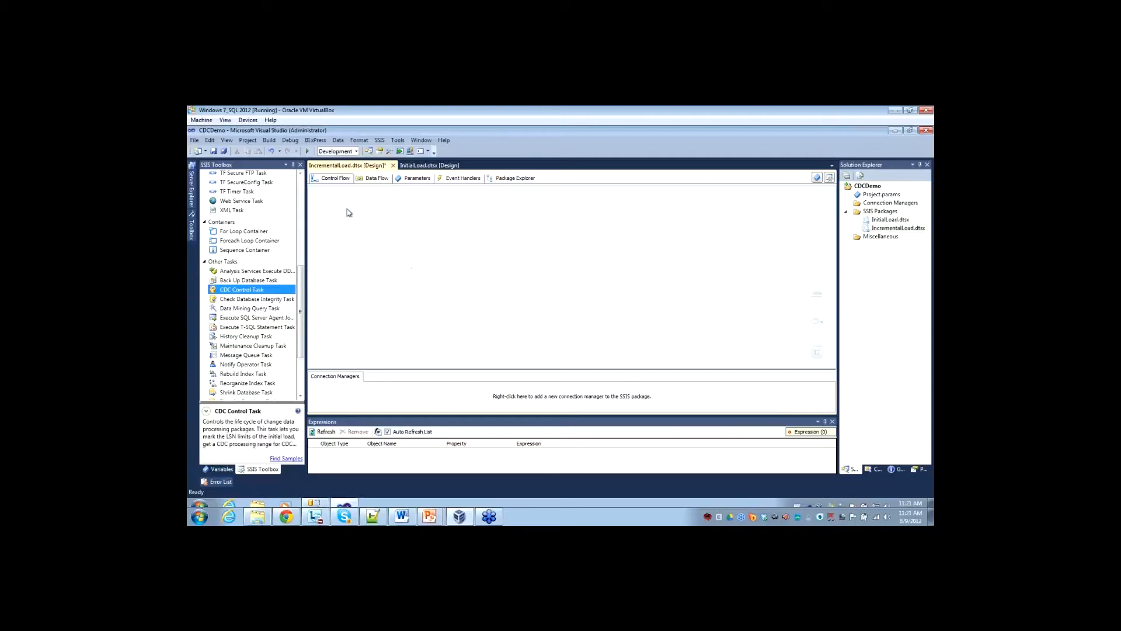
Add a CDC Control Task to the IncrementalLoad control flow and give it an ADO.NET connection manager for localhost.CDCDemo.
drag(235, 292, 407, 209)
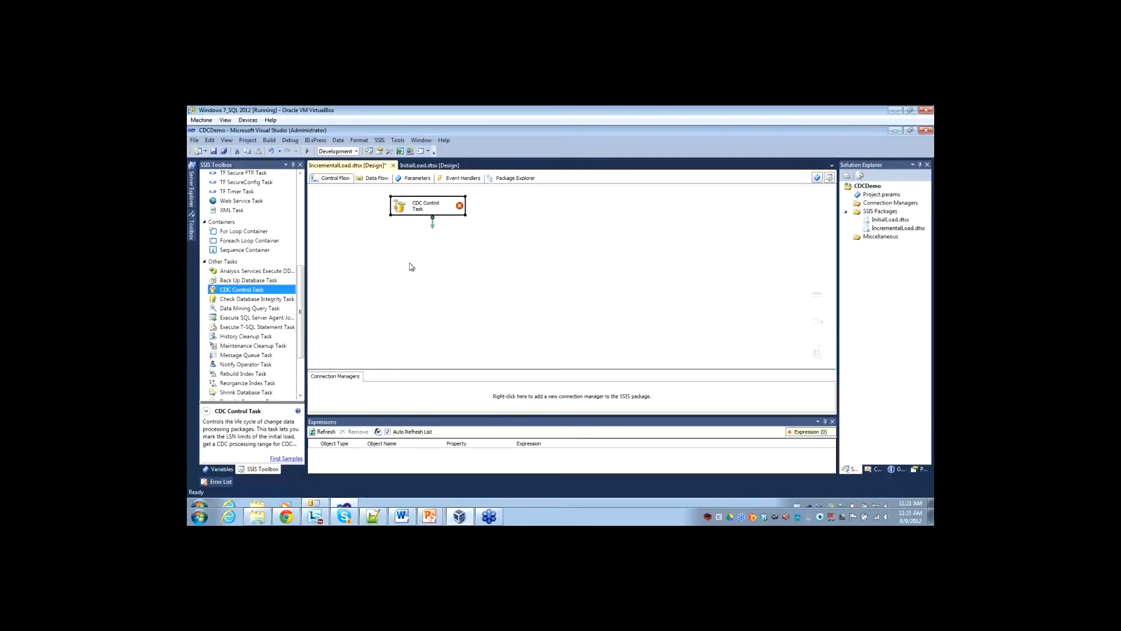
double_click(406, 206)
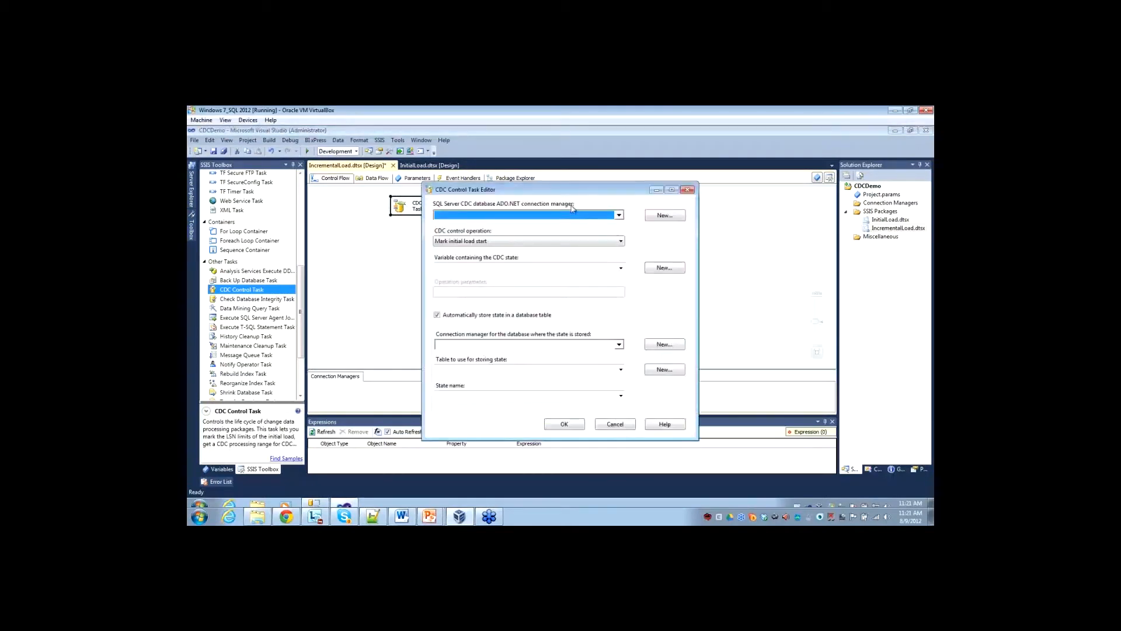
click(619, 216)
click(587, 304)
click(664, 216)
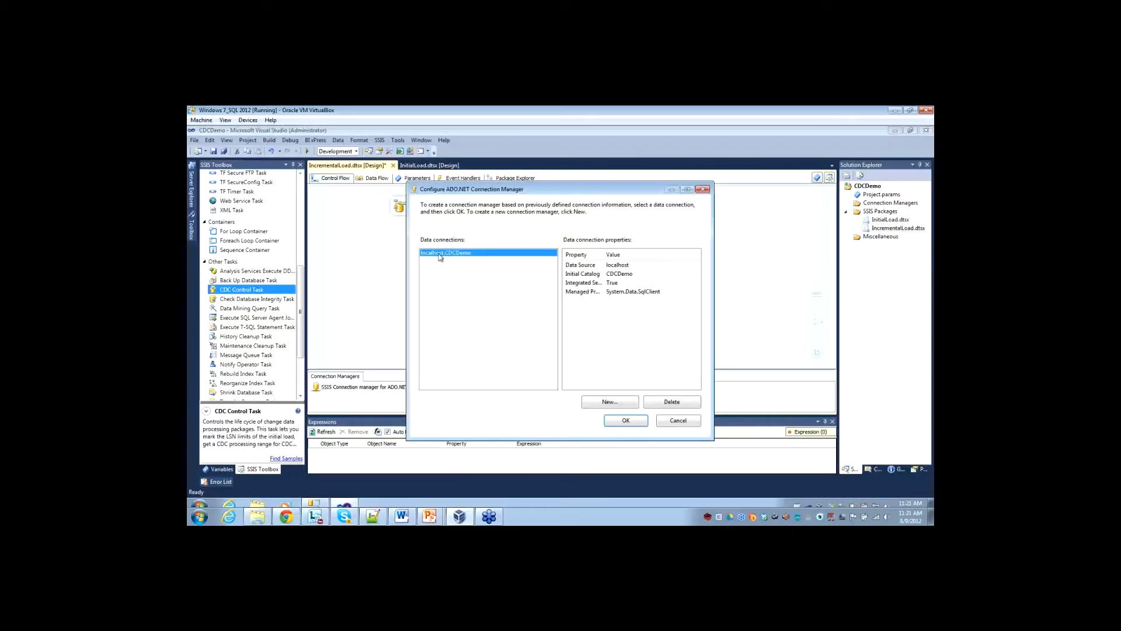
click(618, 428)
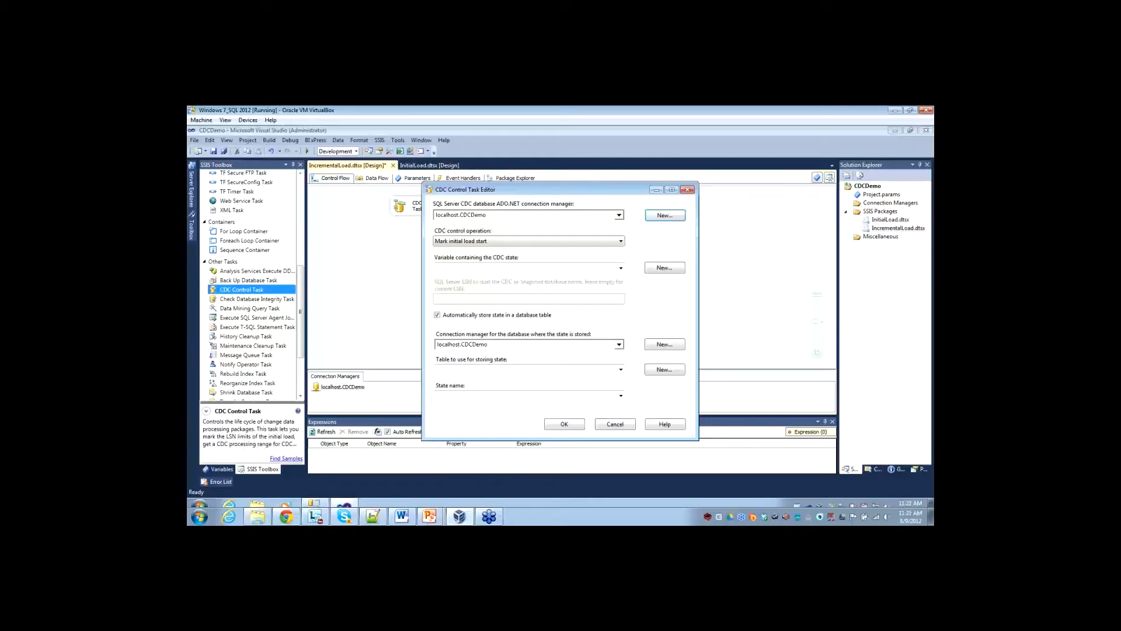
Set the CDC Control Task's operation to Get processing range and create its state variable CDC_State in the IncrementalLoad container.
click(518, 244)
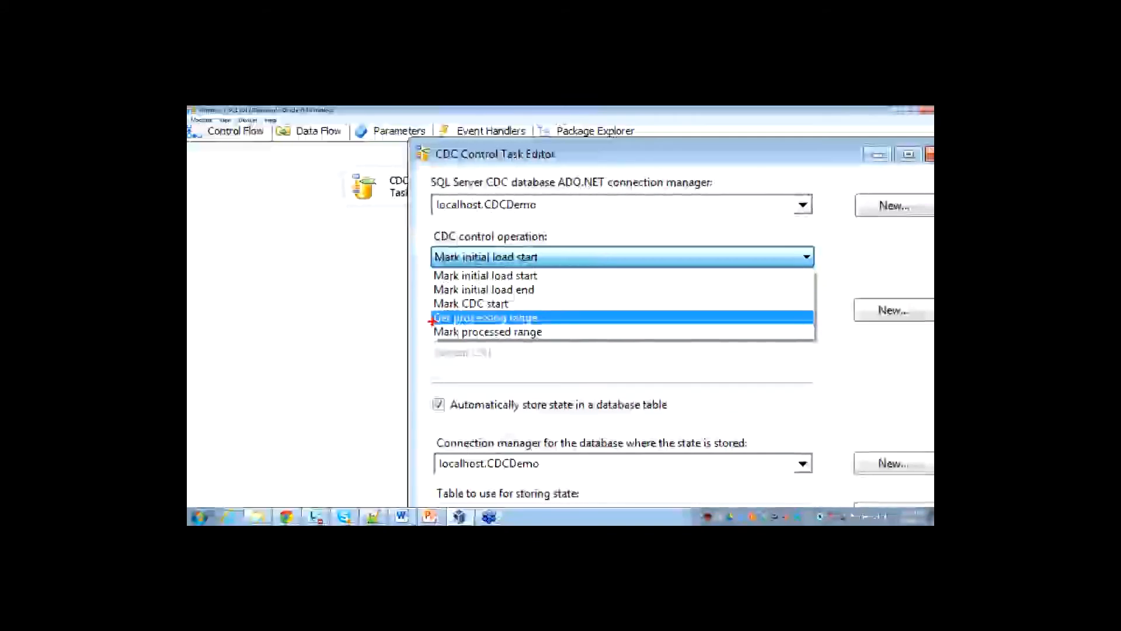
key(Escape)
click(475, 241)
click(451, 272)
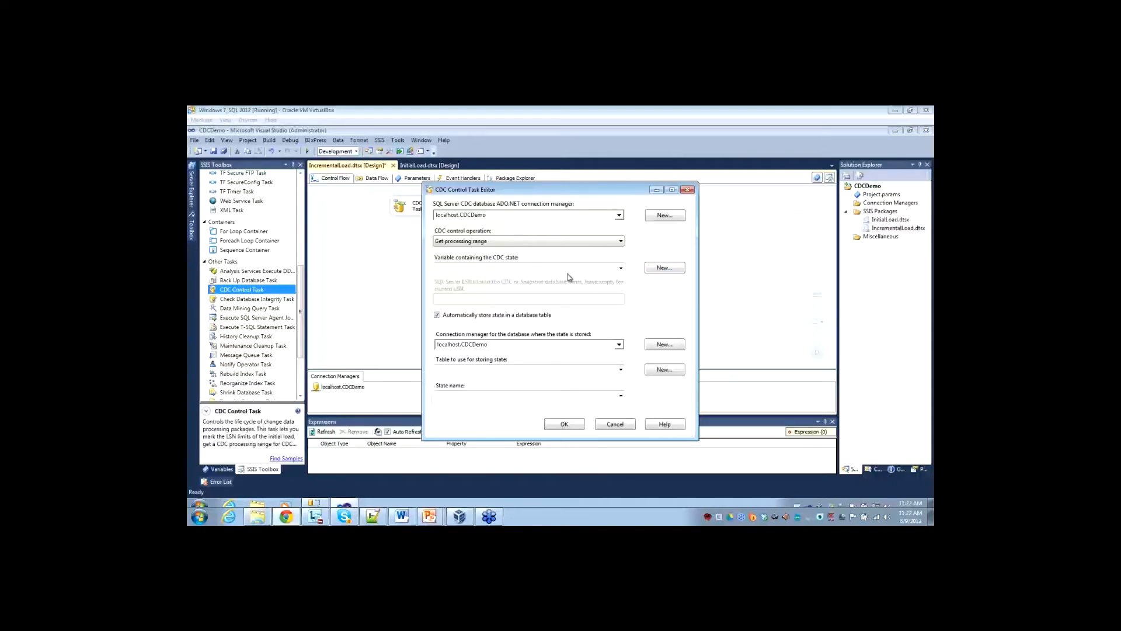
click(673, 269)
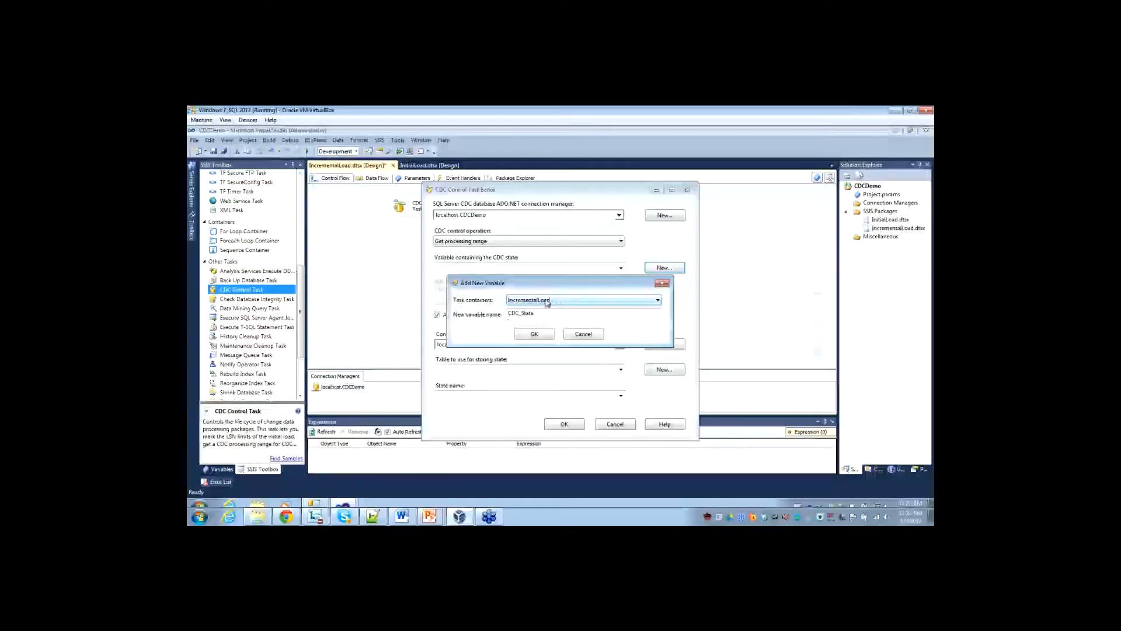
click(529, 336)
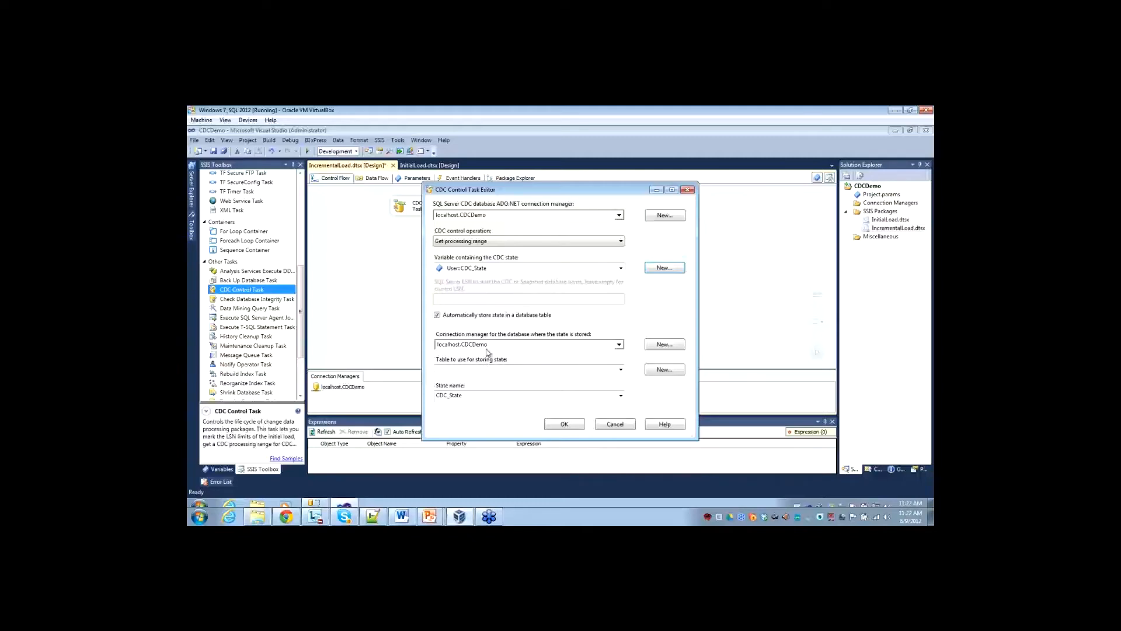
Choose [dbo].[cdc_states] as the table for storing the CDC state and accept the task settings.
click(621, 370)
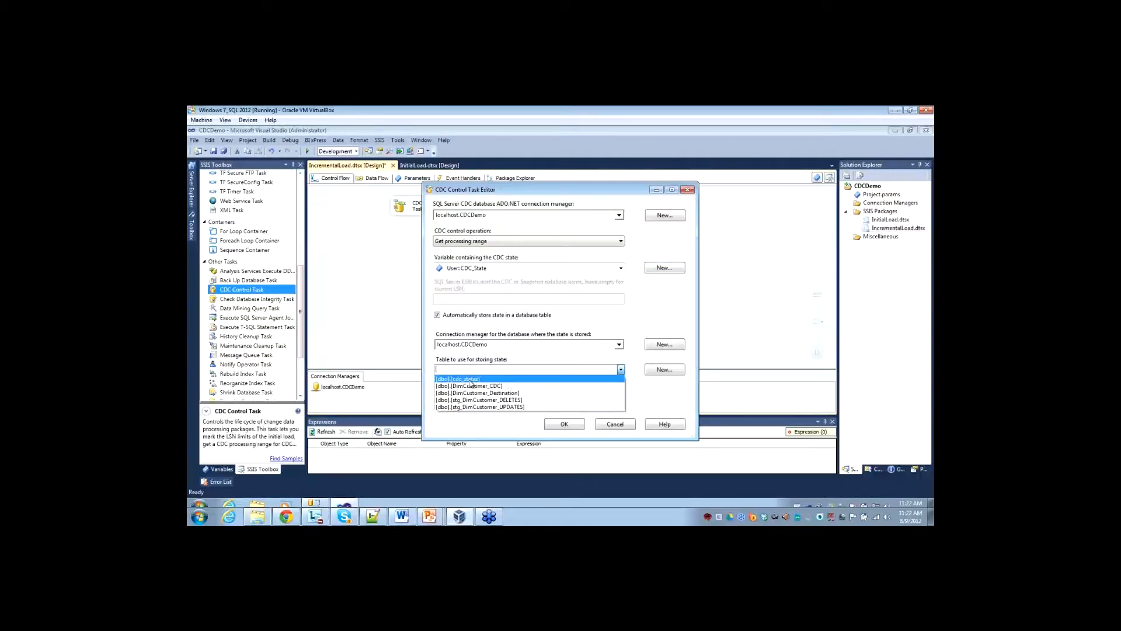
click(471, 379)
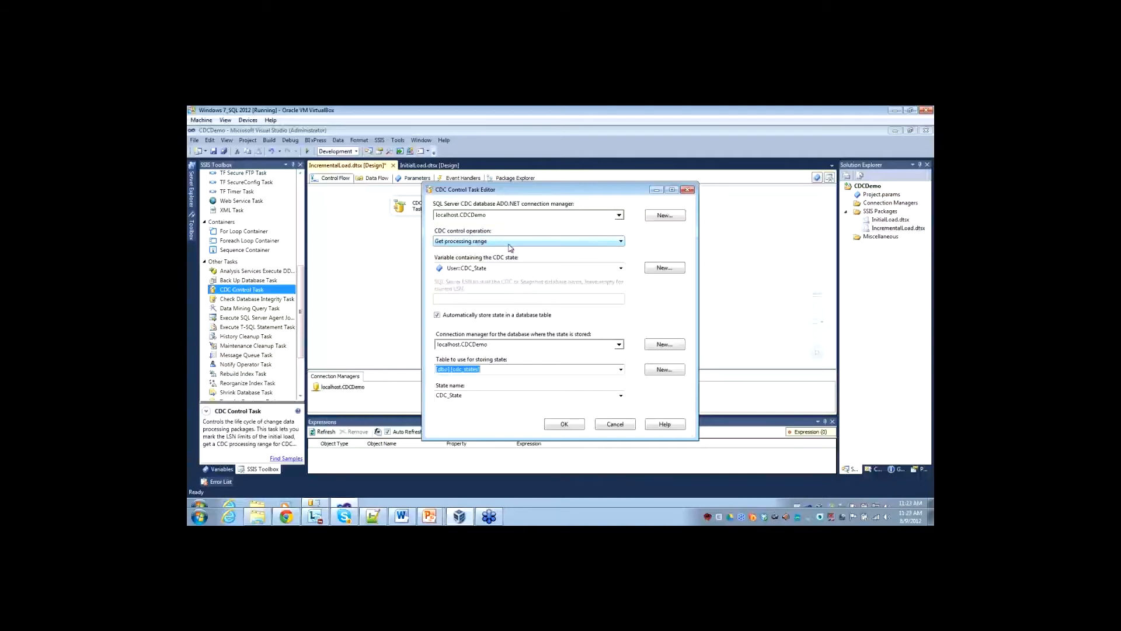
click(567, 425)
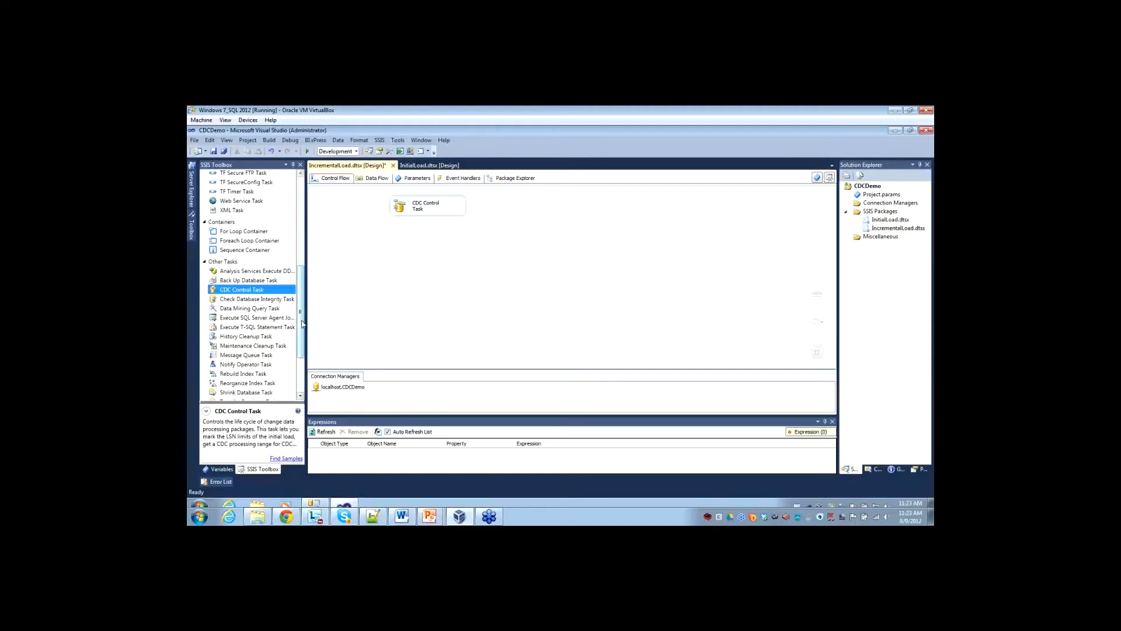
Add a Data Flow Task below the CDC Control Task, connect the control task to it, and open the data flow.
drag(302, 325, 397, 265)
click(422, 206)
drag(423, 218, 411, 270)
double_click(407, 262)
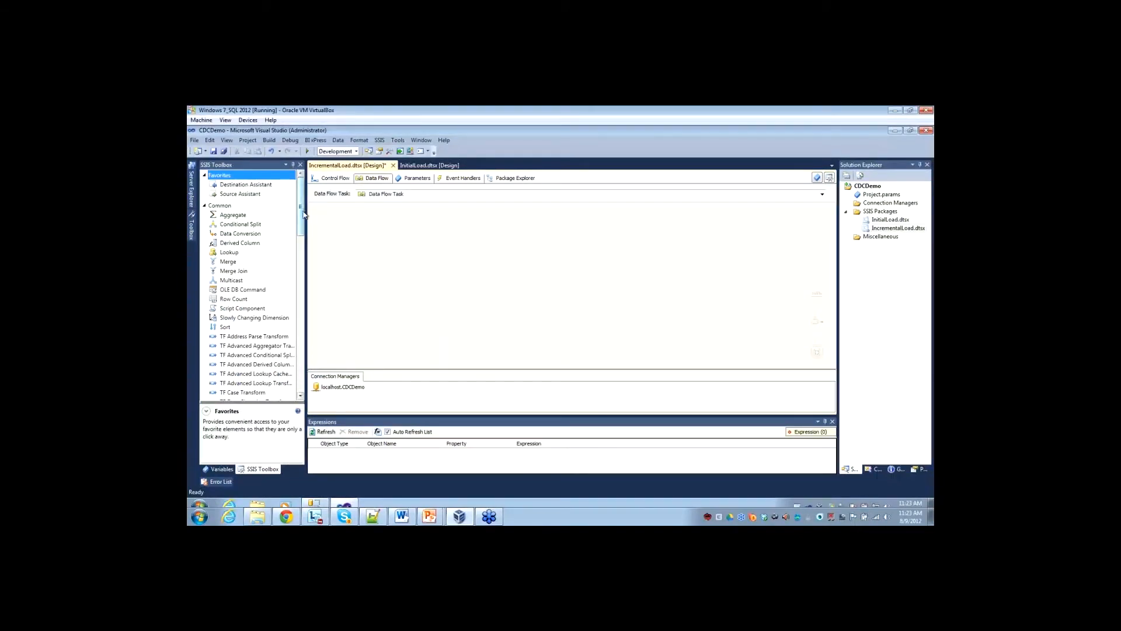
Add a CDC Source component to the empty data flow.
drag(302, 215, 314, 312)
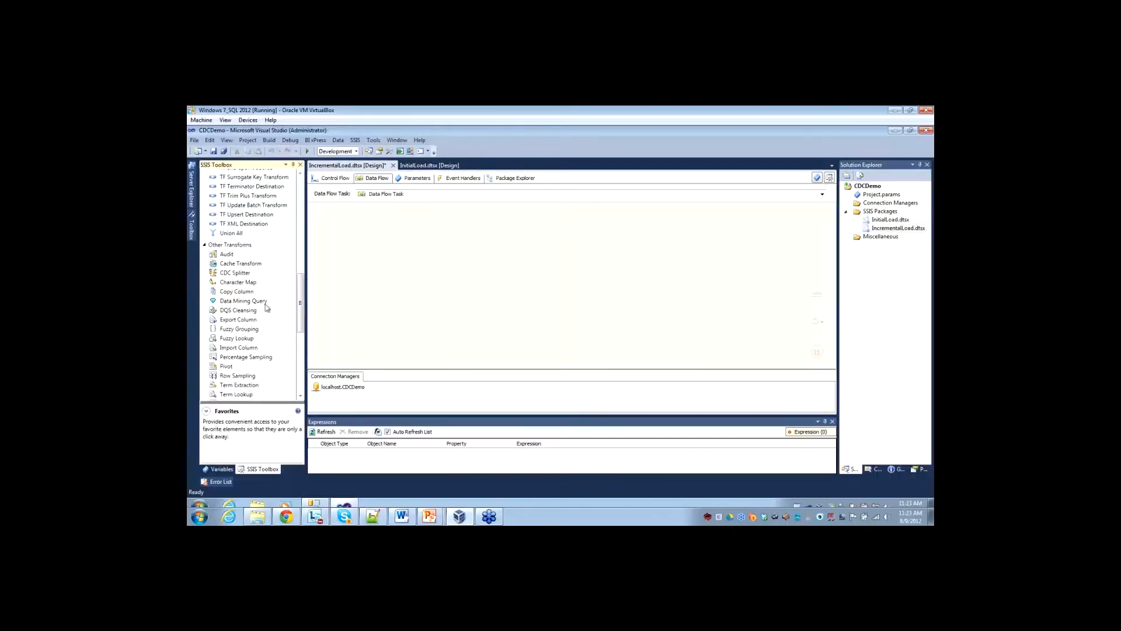
scroll(300, 299, down, 5)
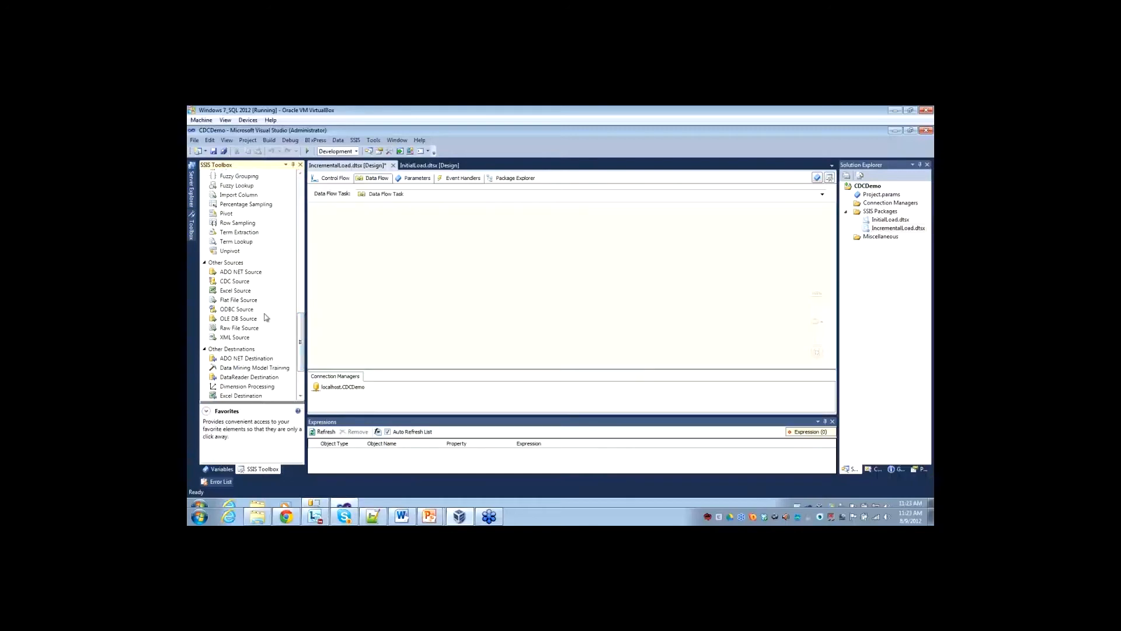
drag(230, 287, 399, 230)
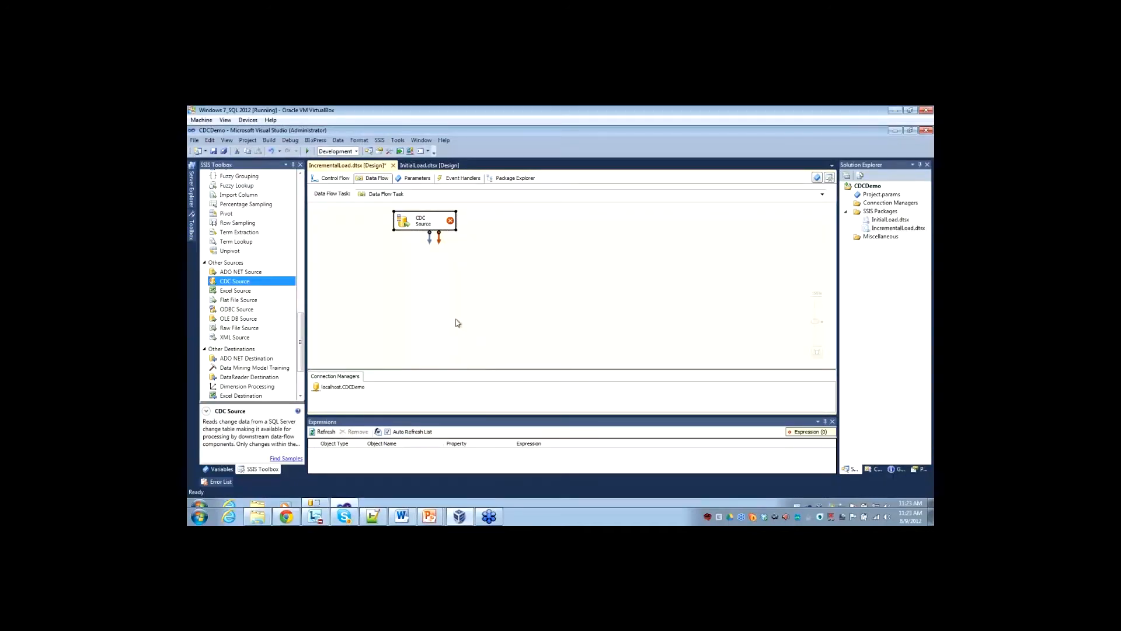
Open the CDC Source's settings and choose [dbo].[DimCustomer_CDC] as its CDC enabled table.
double_click(403, 222)
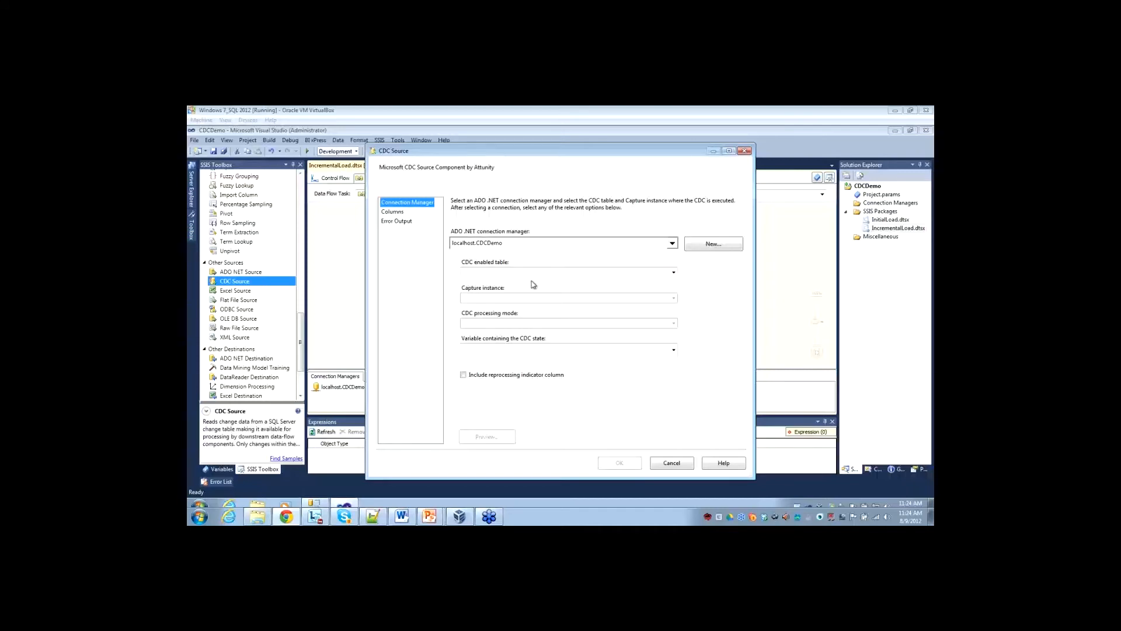
click(591, 278)
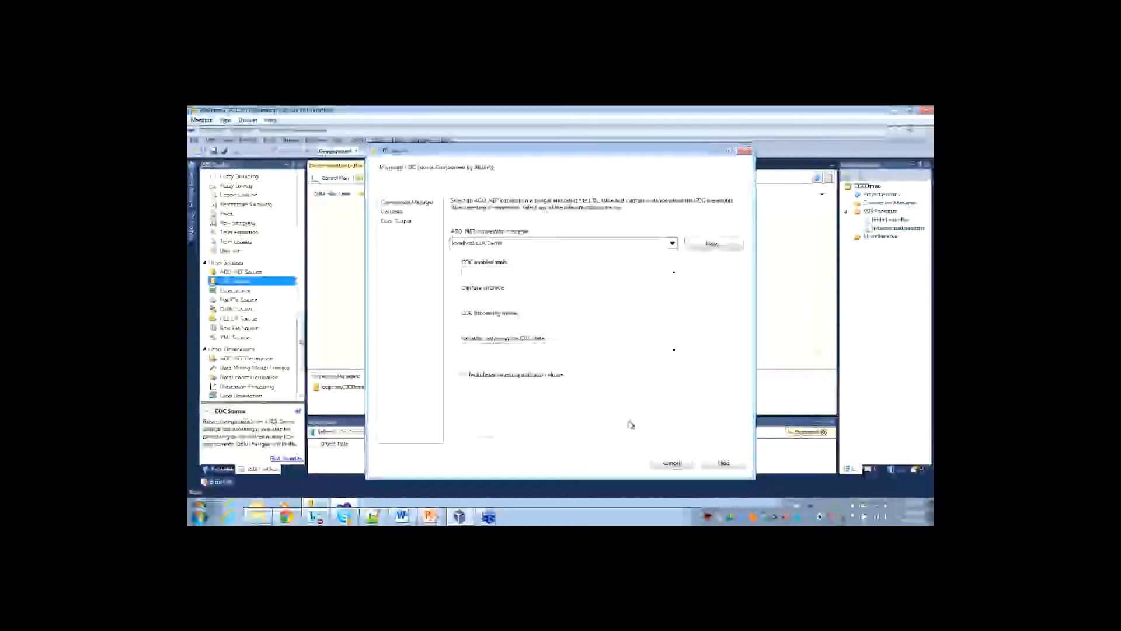
click(674, 272)
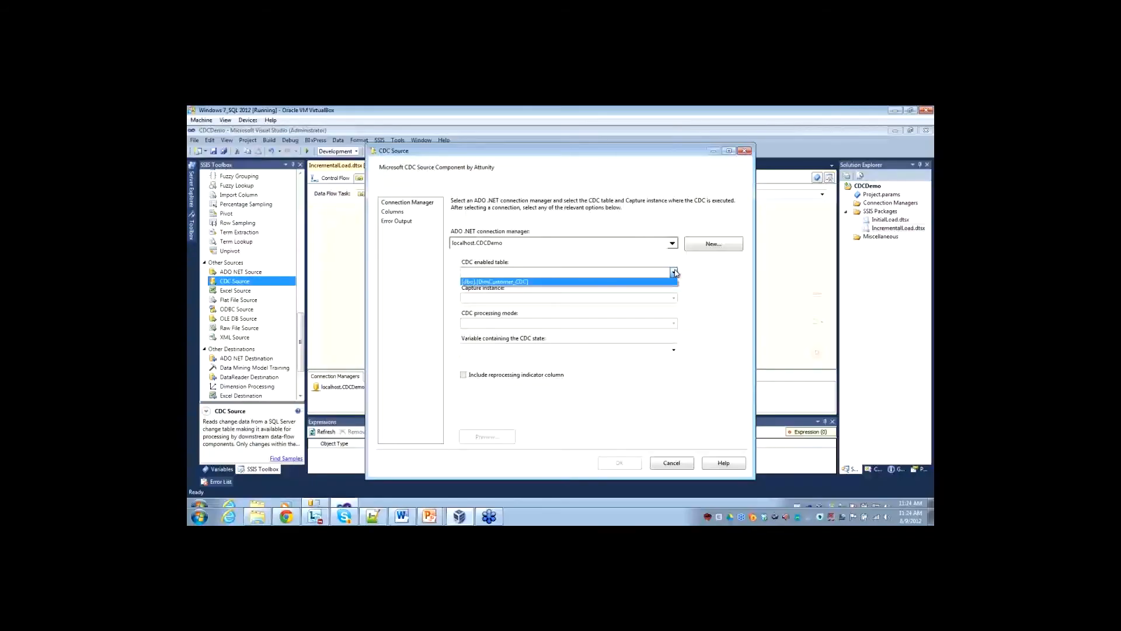
click(479, 281)
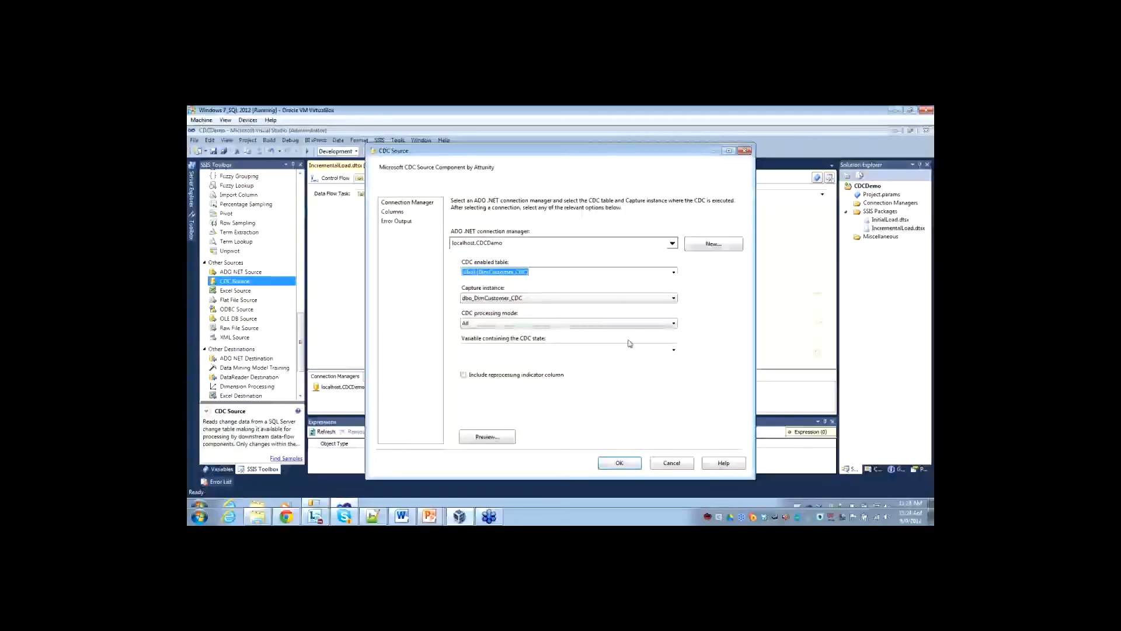
Set the CDC Source's processing mode to Net.
click(516, 327)
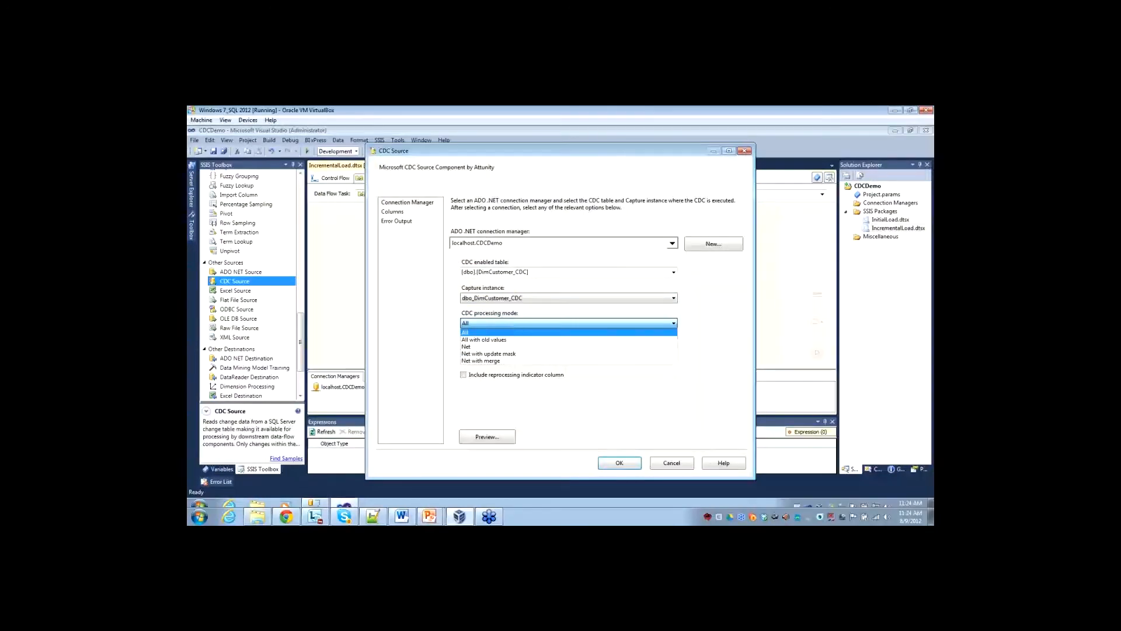
key(ctrl+1)
click(466, 335)
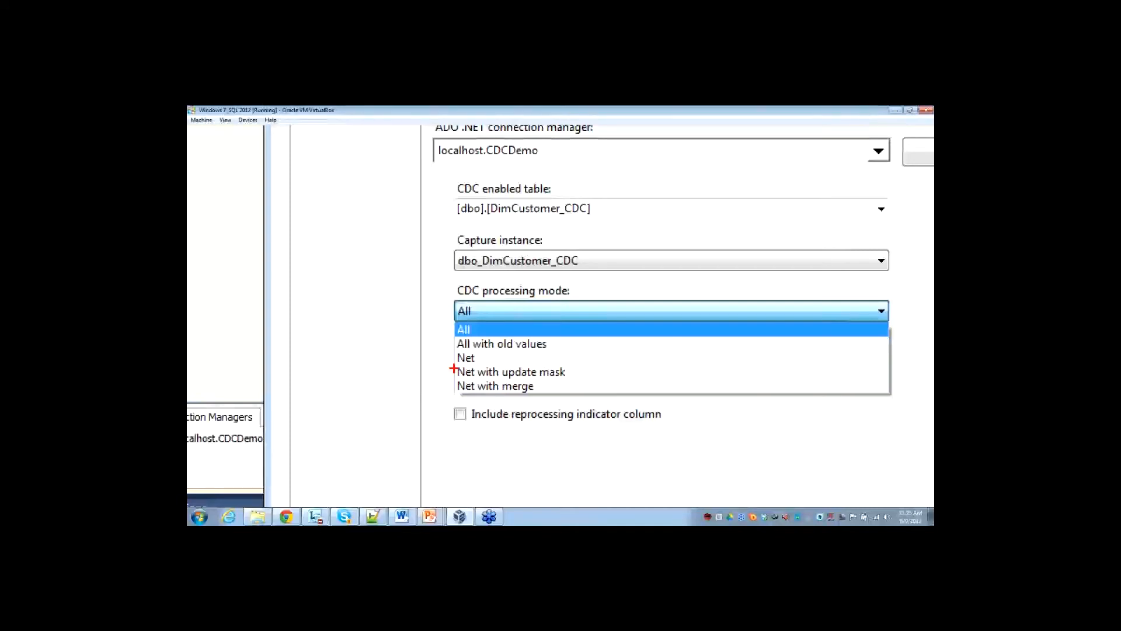
click(485, 351)
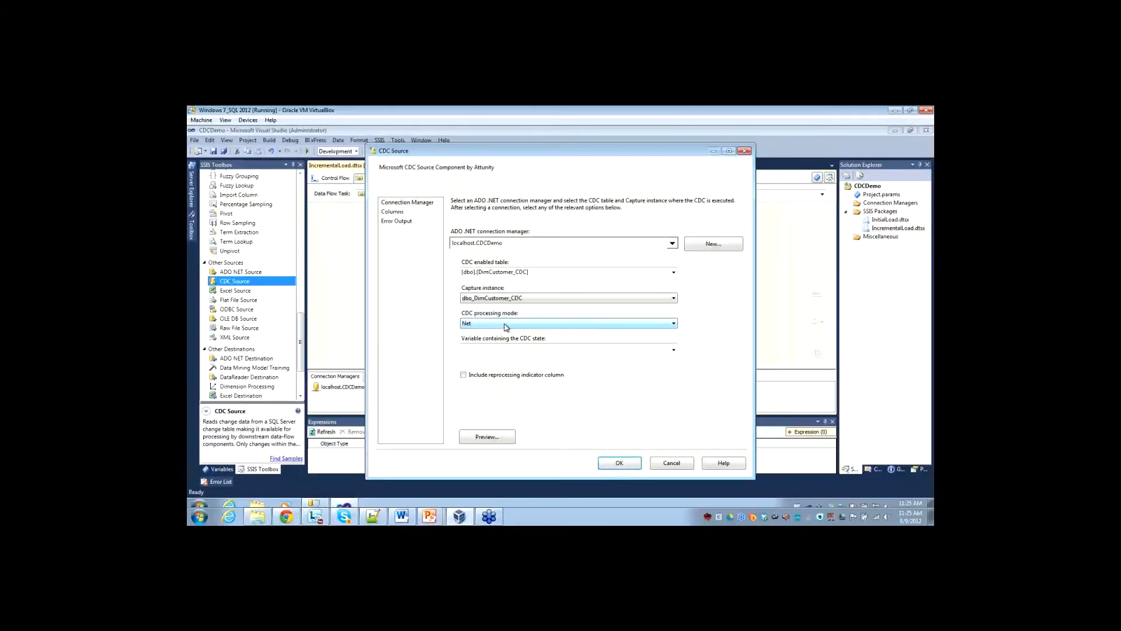
Set the CDC Source's state variable to User::CDC_State, review its columns, and accept the settings.
click(524, 352)
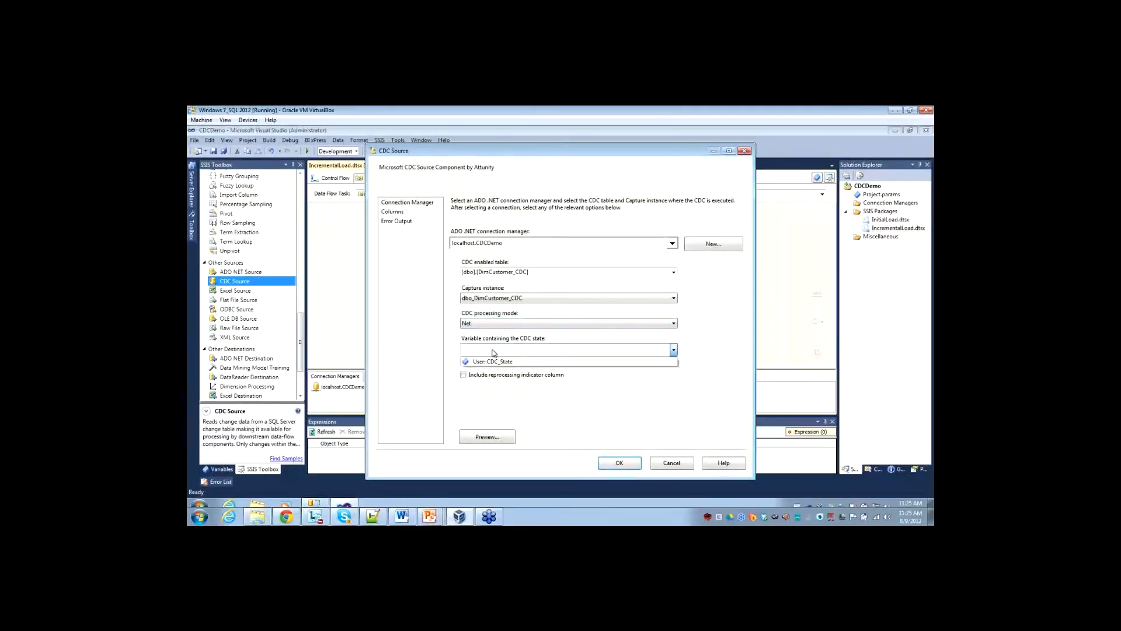
click(497, 361)
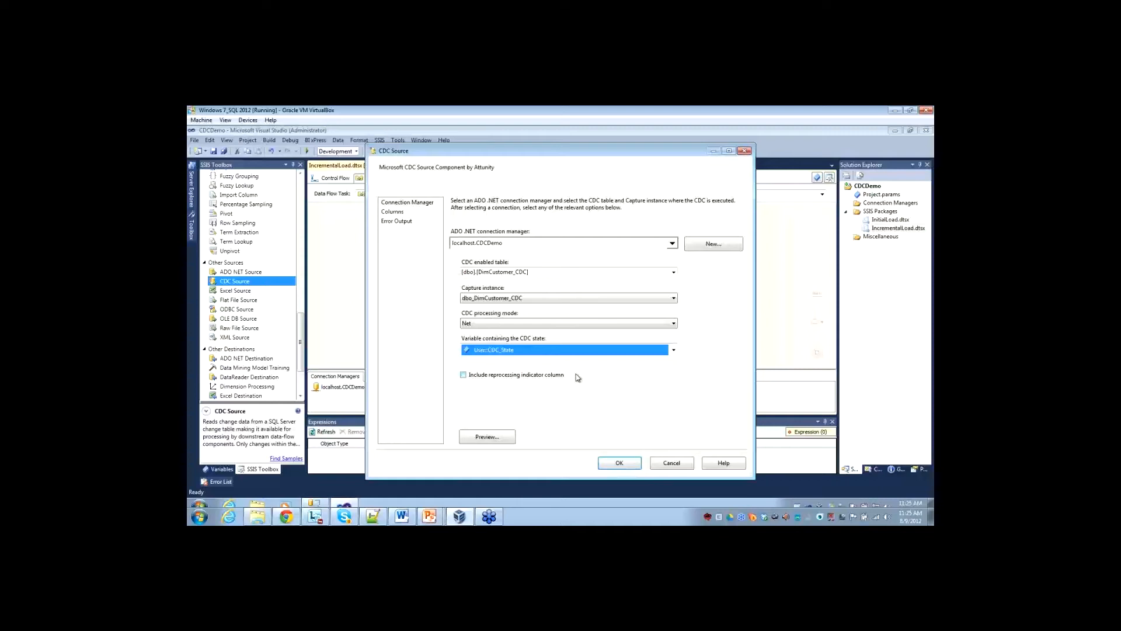
click(393, 212)
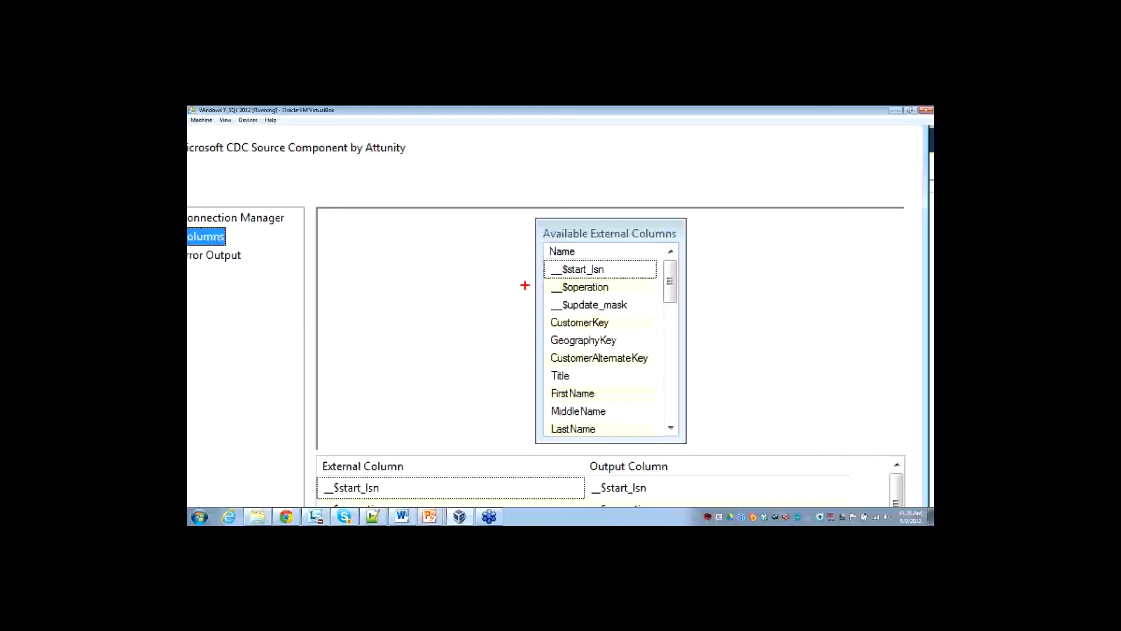
key(Escape)
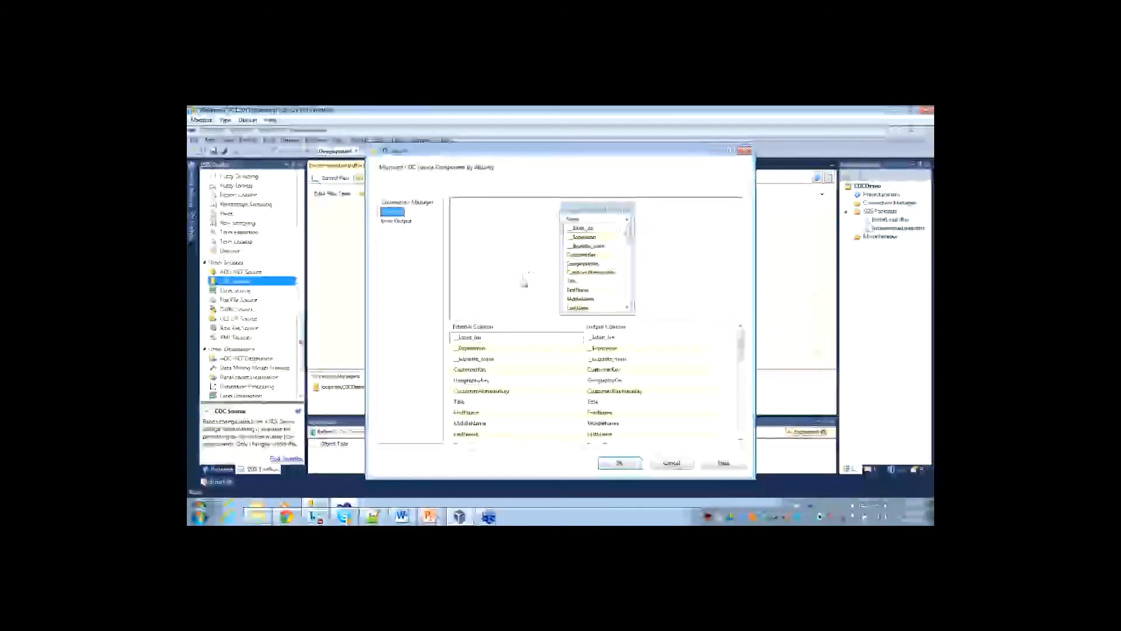
click(619, 462)
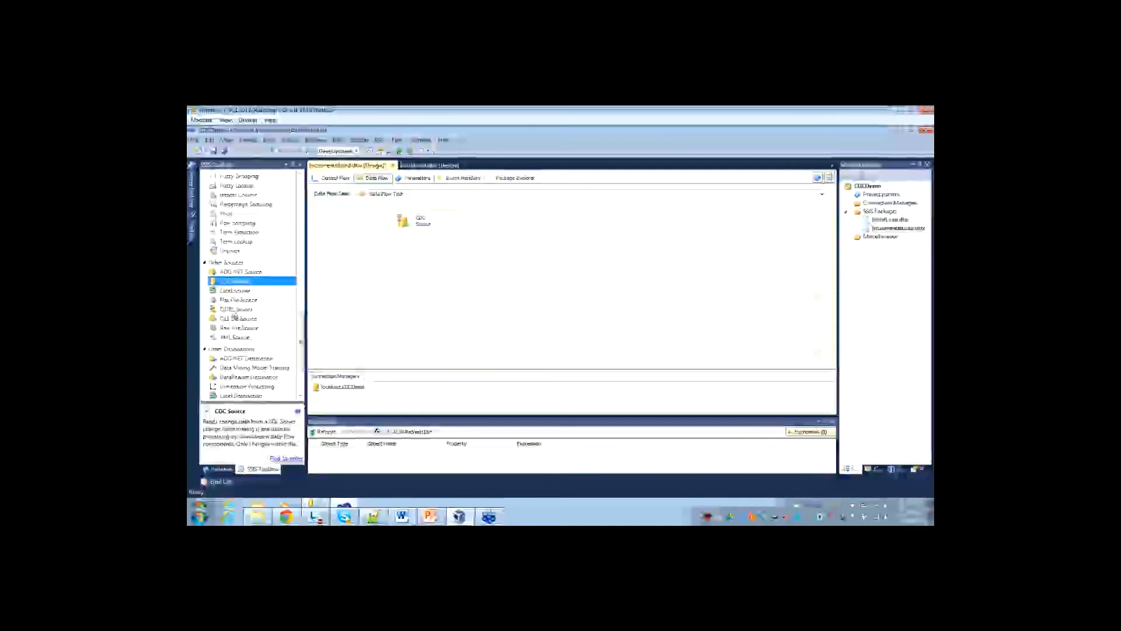
Add a CDC Splitter below the CDC Source and connect the source to it.
scroll(236, 286, up, 6)
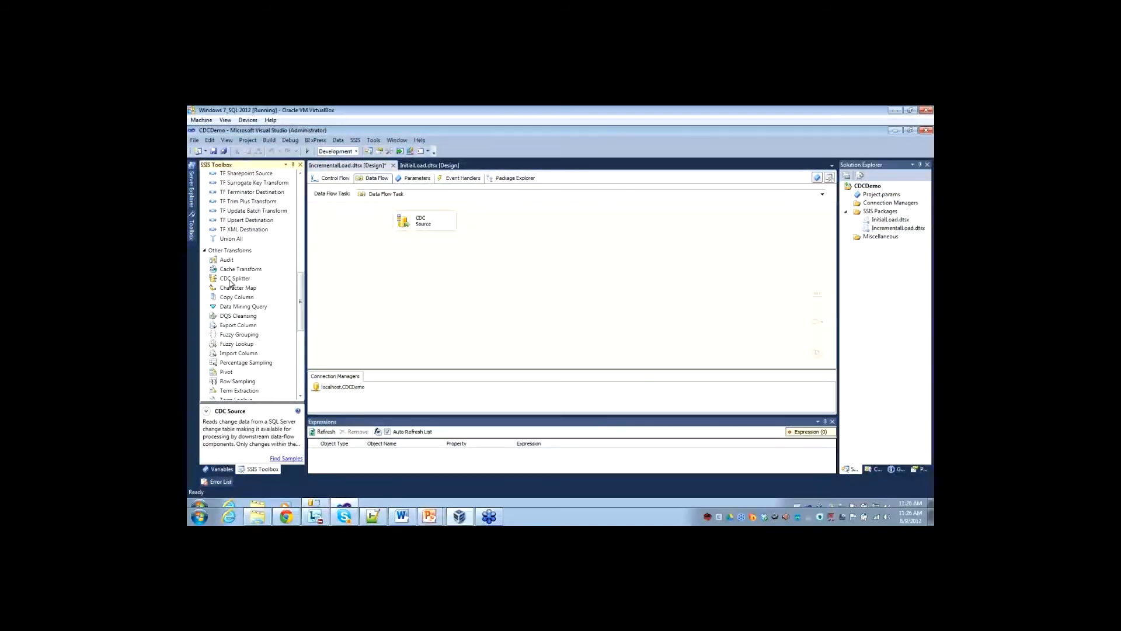
drag(225, 281, 417, 273)
click(421, 221)
drag(425, 232, 430, 258)
click(407, 294)
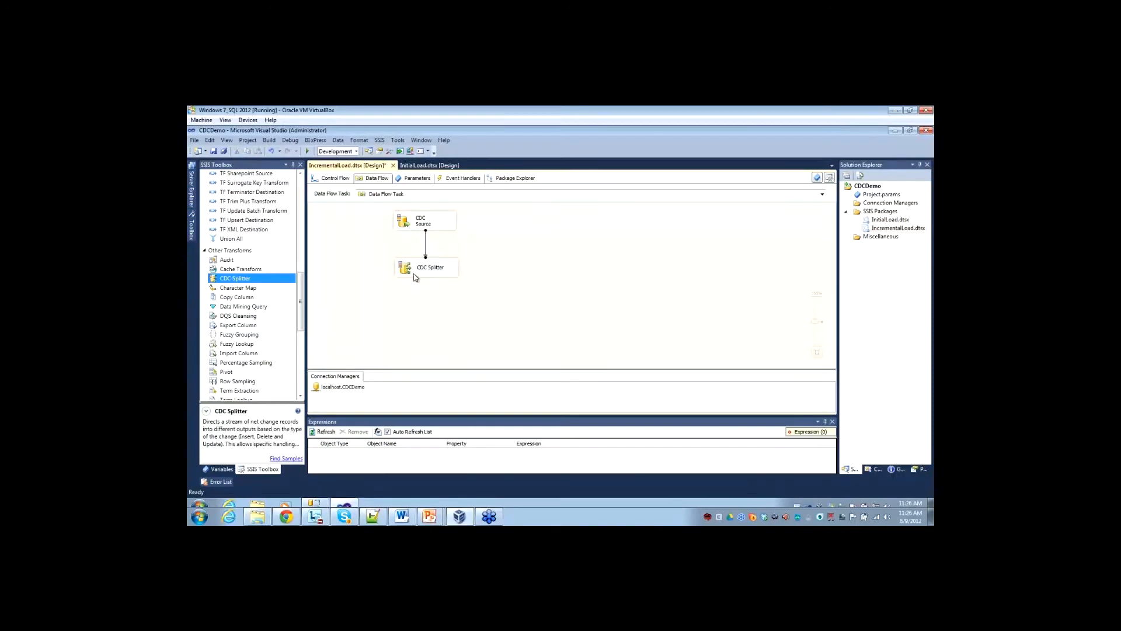
Examine the CDC Splitter's component properties, input columns, and input and output properties in its advanced editor.
click(408, 270)
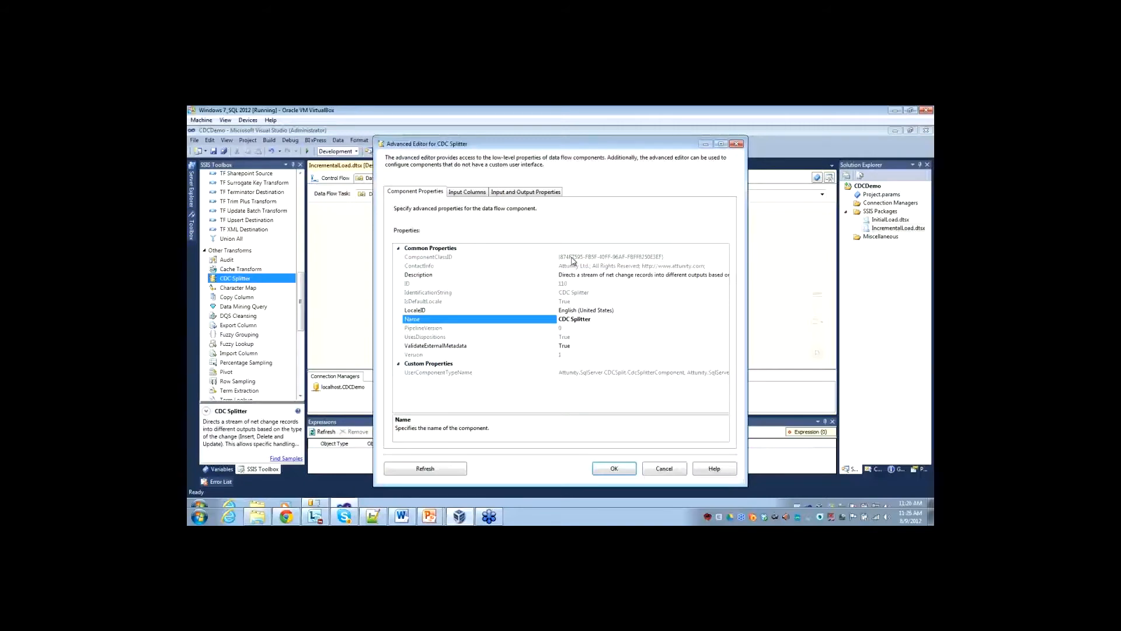
click(462, 197)
click(517, 193)
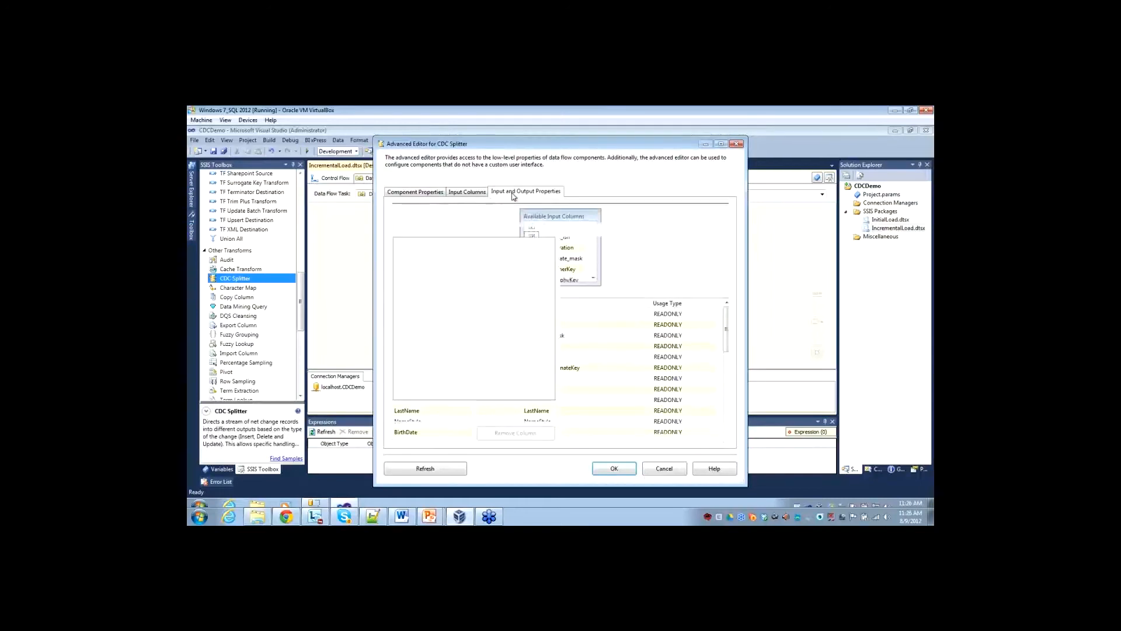
click(400, 250)
click(399, 250)
click(421, 197)
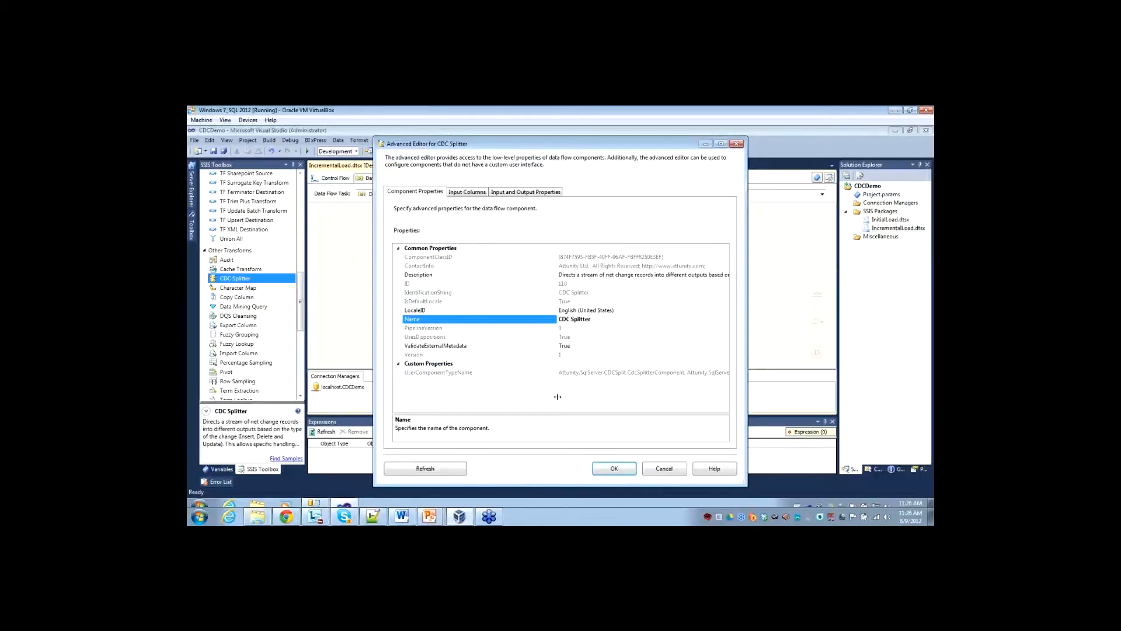
click(633, 475)
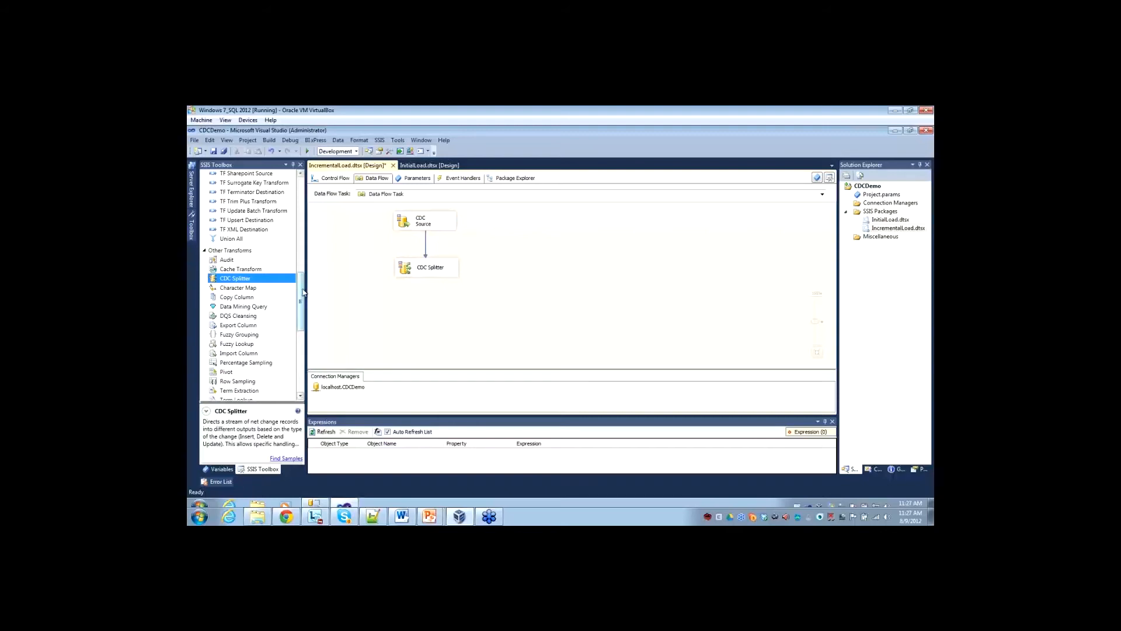
Add three OLE DB Destination components to the data flow near the CDC Splitter.
scroll(302, 293, down, 6)
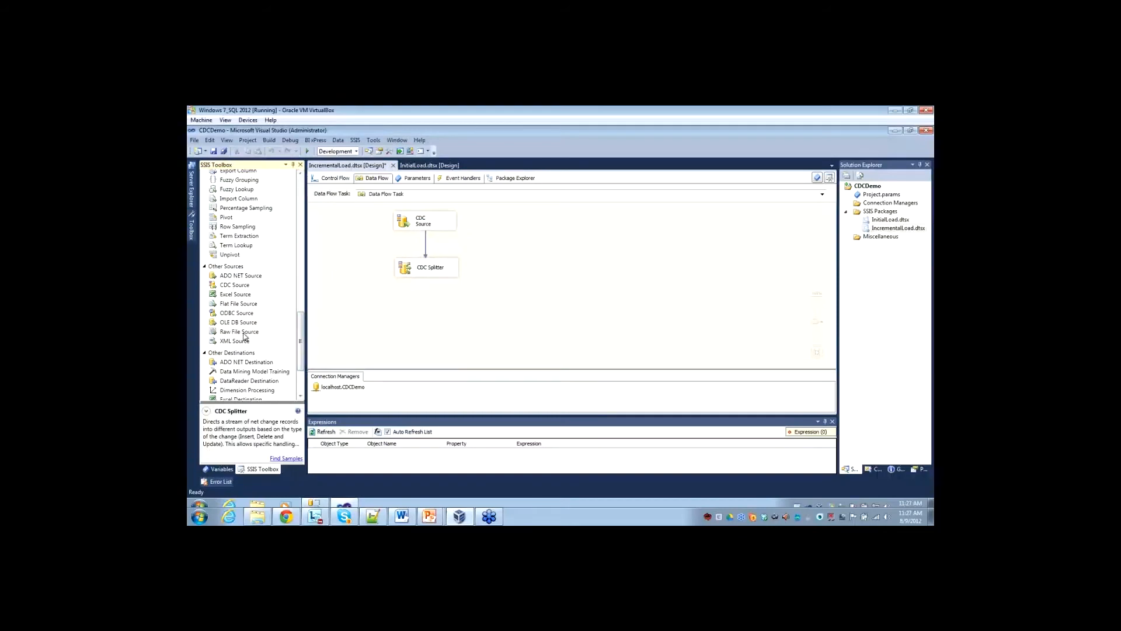
scroll(302, 341, down, 3)
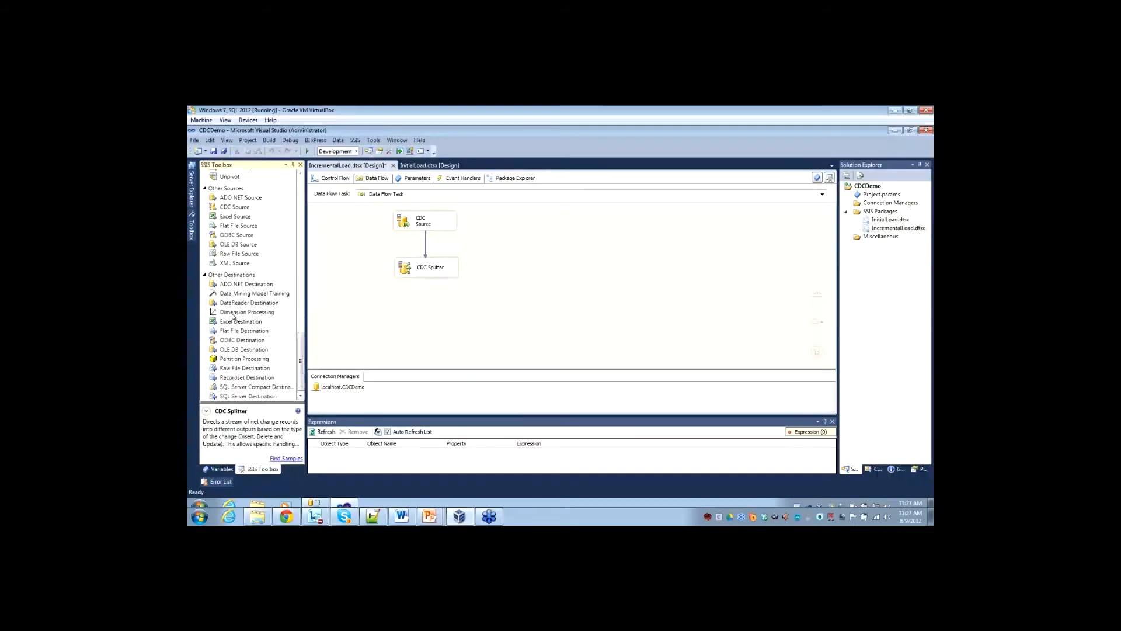
drag(237, 350, 332, 317)
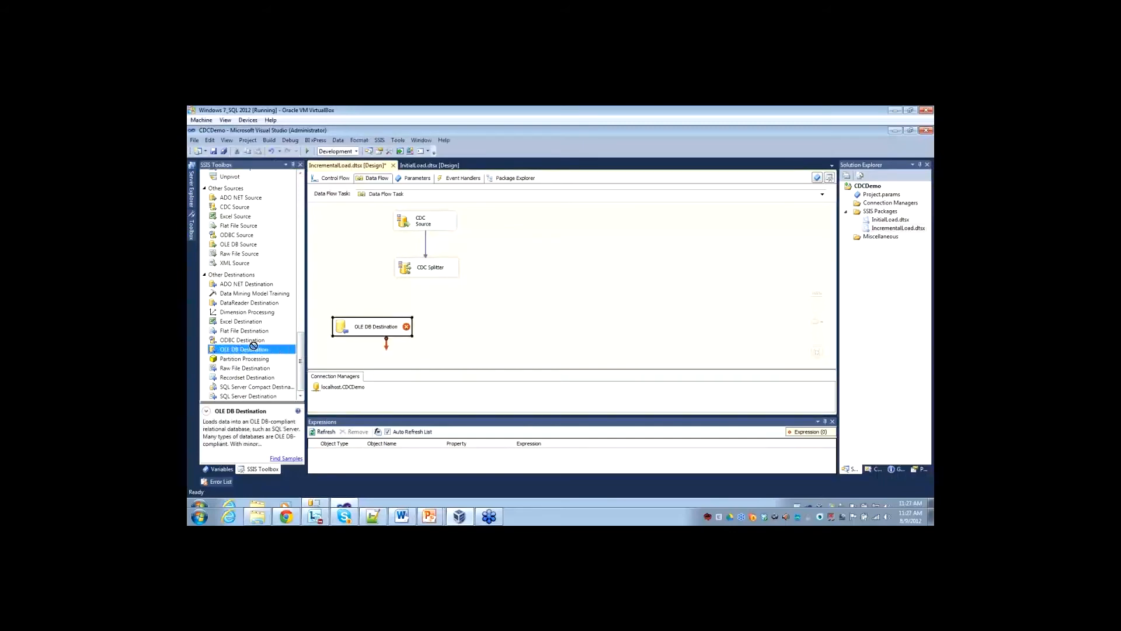
key(ctrl+v)
key(ctrl+v)
Rename the first OLE DB Destination as New and the second as Updates.
click(380, 329)
click(387, 329)
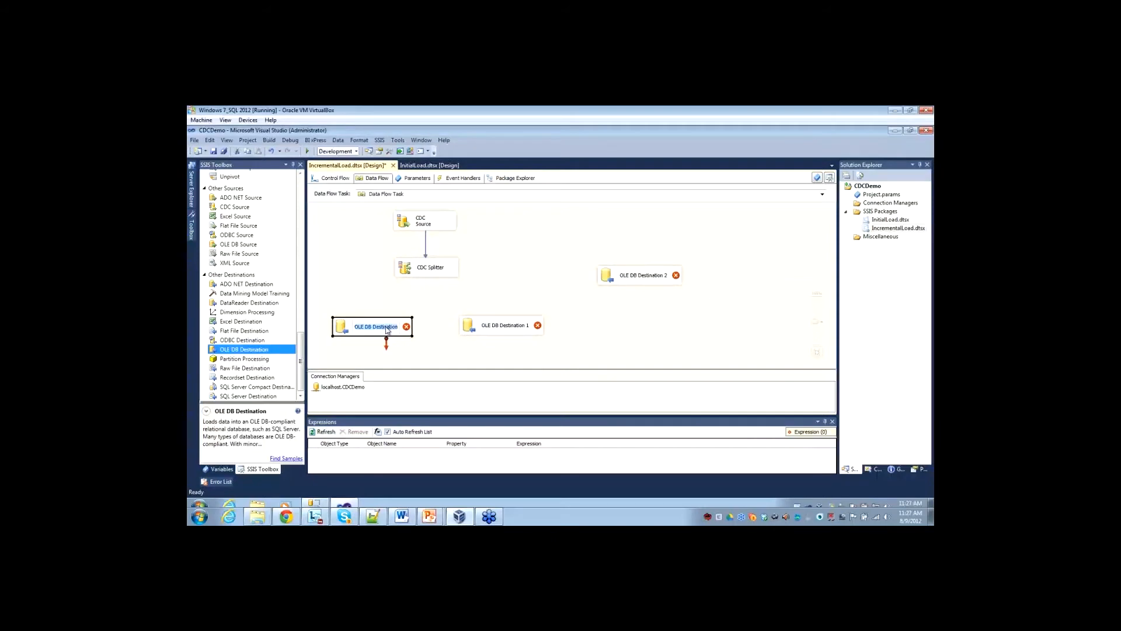
text(New)
click(508, 326)
click(509, 326)
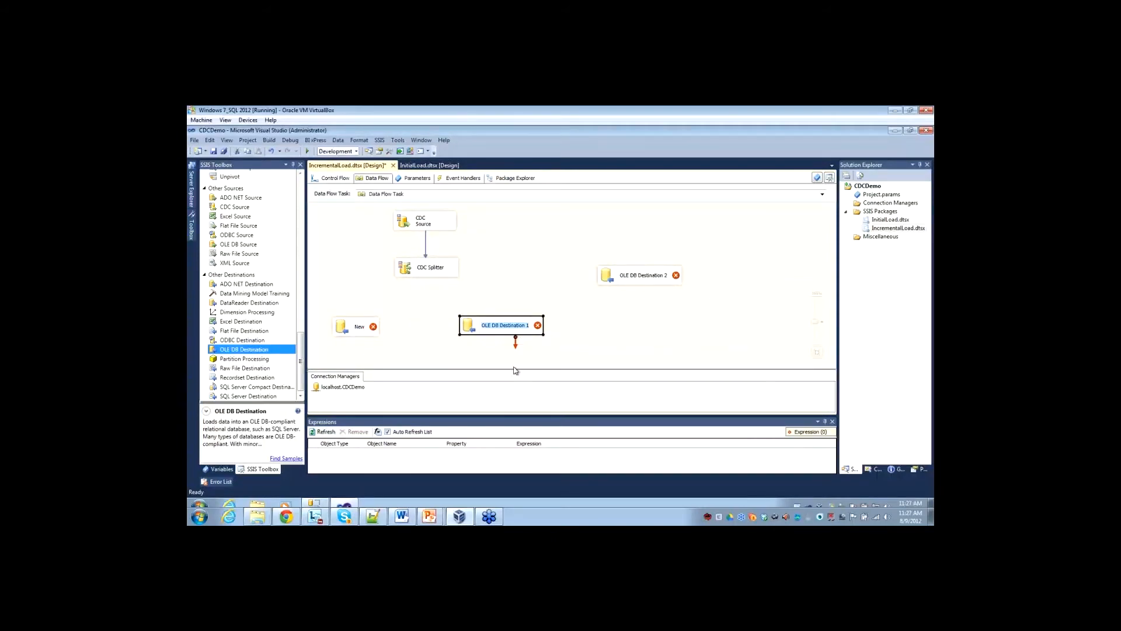
text(Updated)
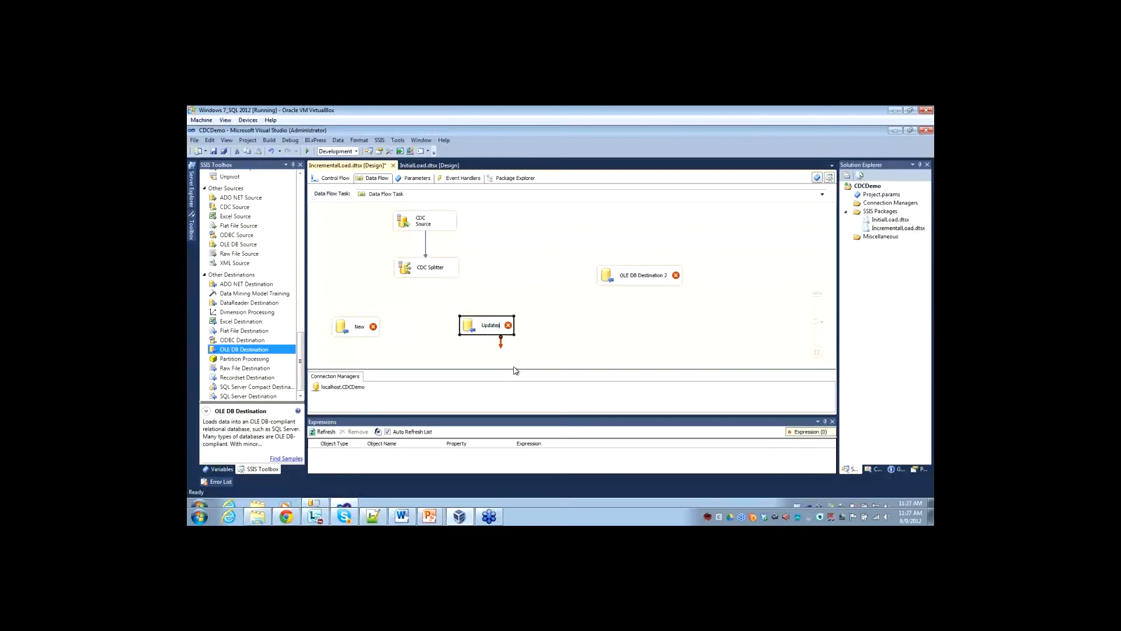
Rename the third OLE DB Destination as Deletes and move the Updates and Deletes destinations closer to the CDC Splitter.
click(641, 274)
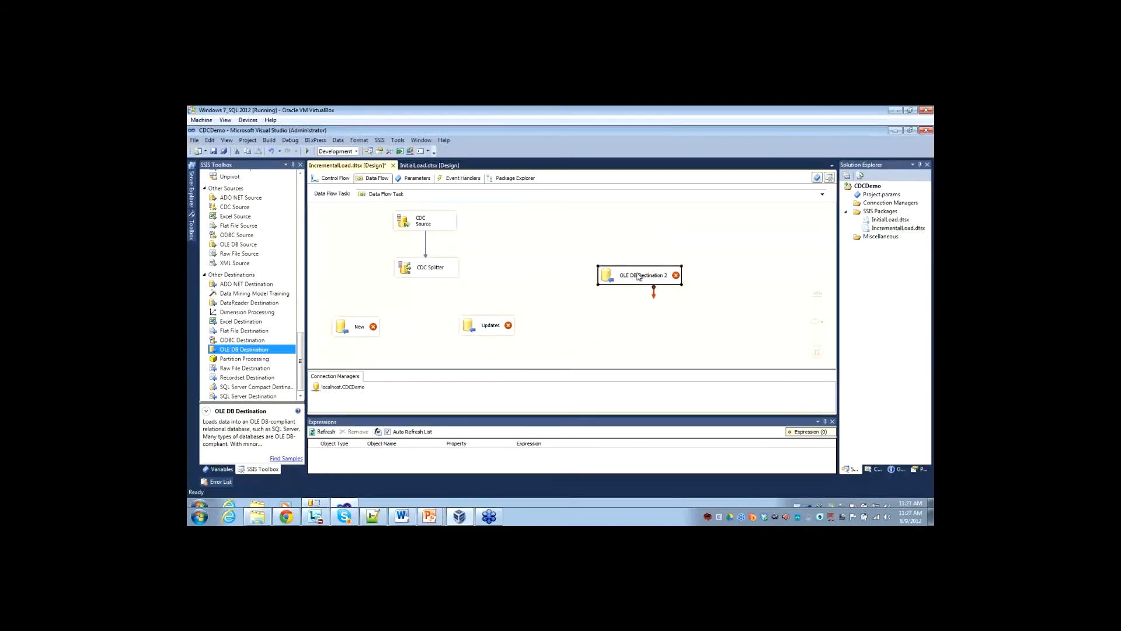
click(641, 278)
text(Deletes)
click(602, 334)
click(485, 329)
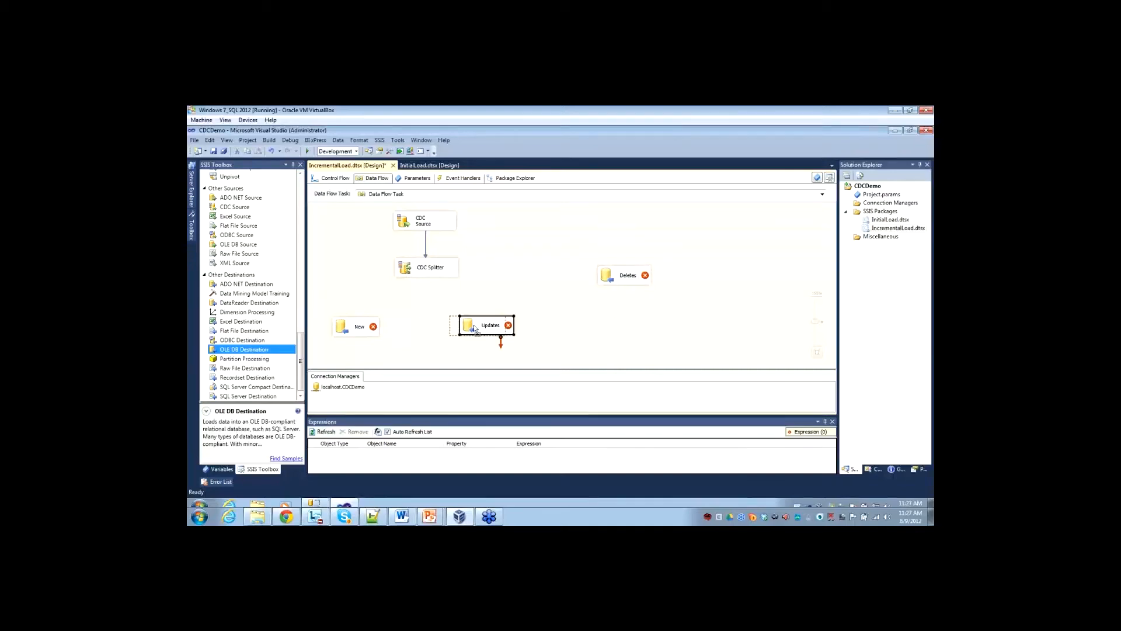
drag(624, 275, 545, 274)
Connect the CDC Splitter's InsertOutput to the New destination.
click(441, 264)
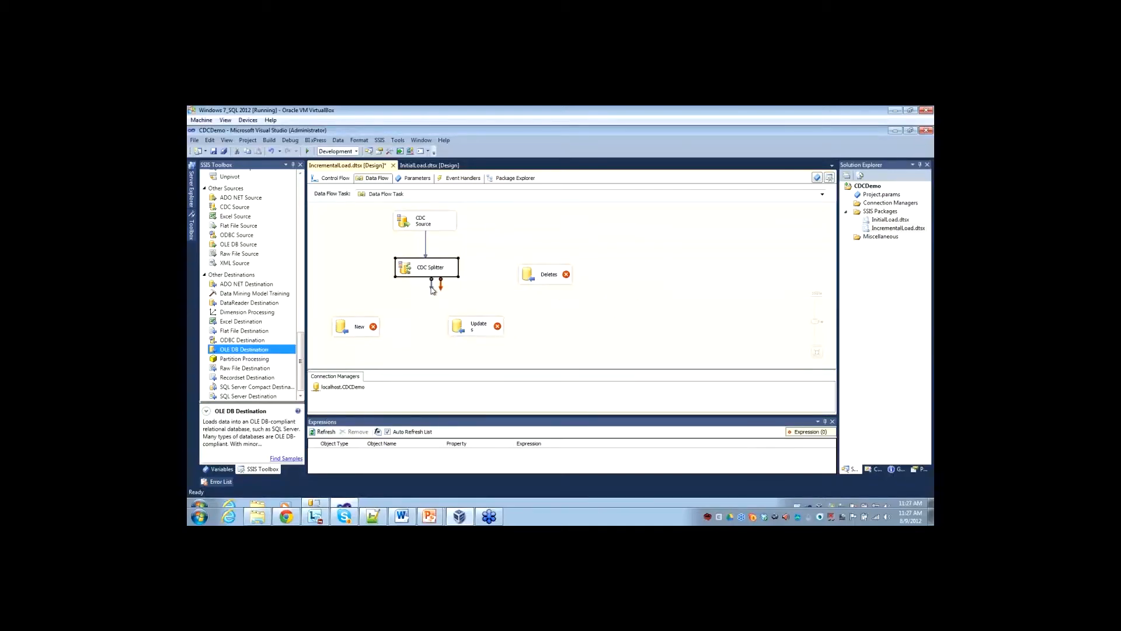
drag(432, 286, 362, 326)
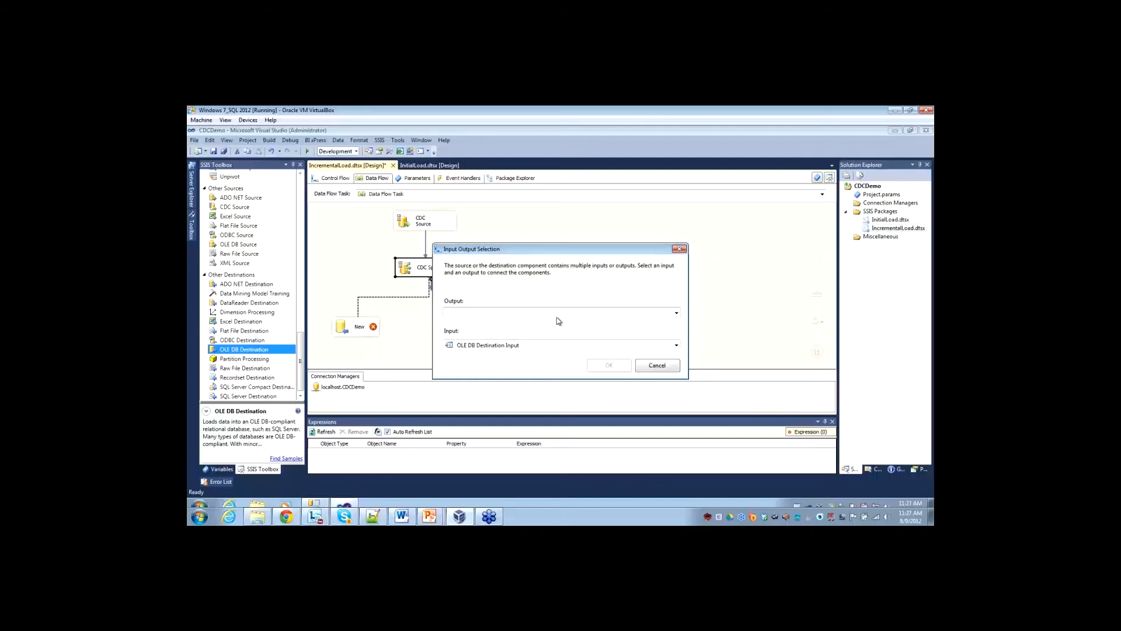
click(676, 314)
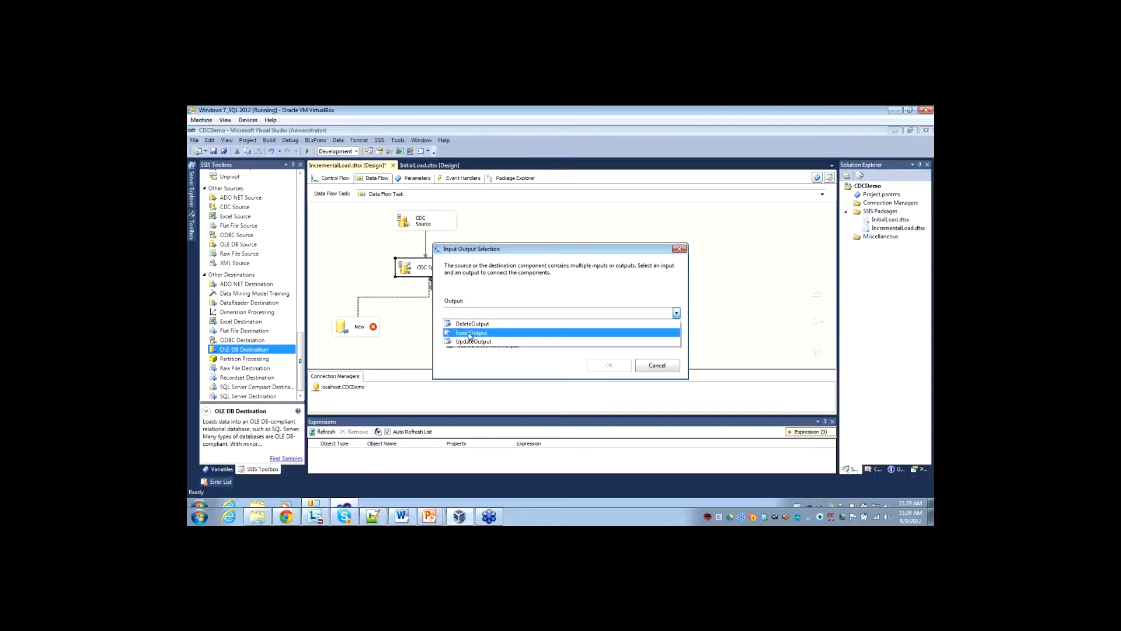
click(470, 333)
click(607, 365)
Connect the CDC Splitter's UpdateOutput to the Updates destination.
click(444, 269)
drag(435, 292, 474, 326)
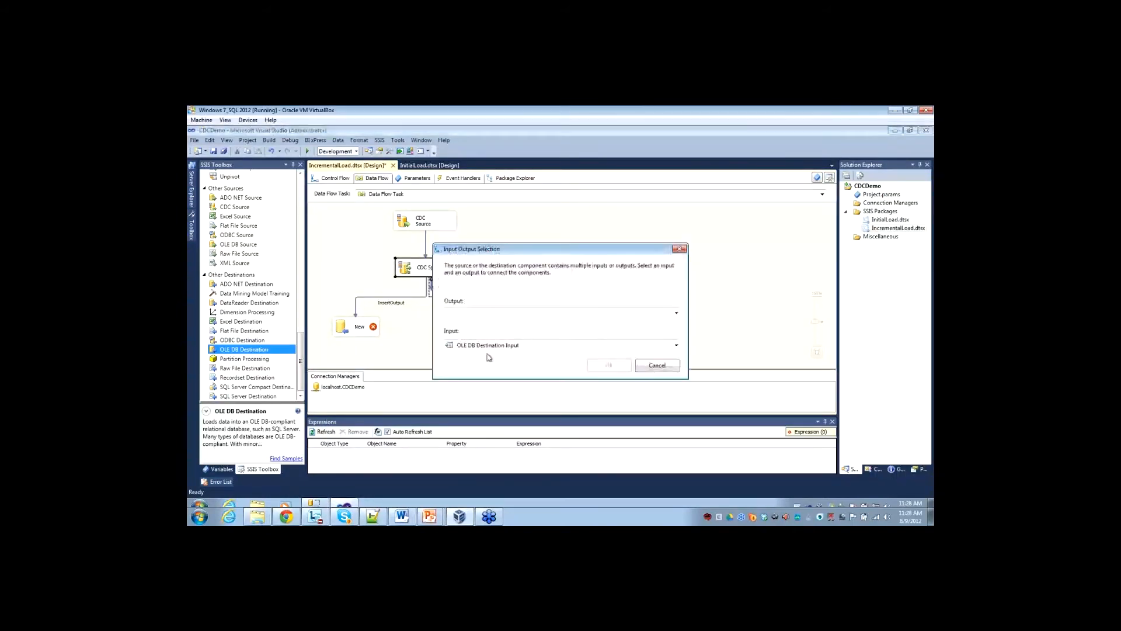
click(476, 312)
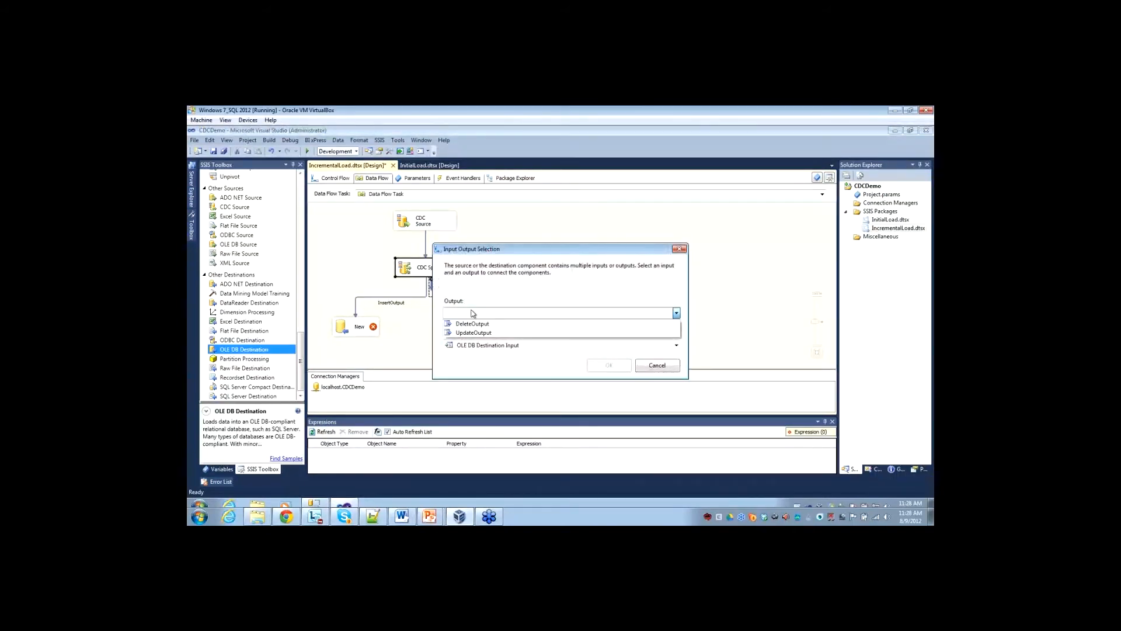
click(468, 334)
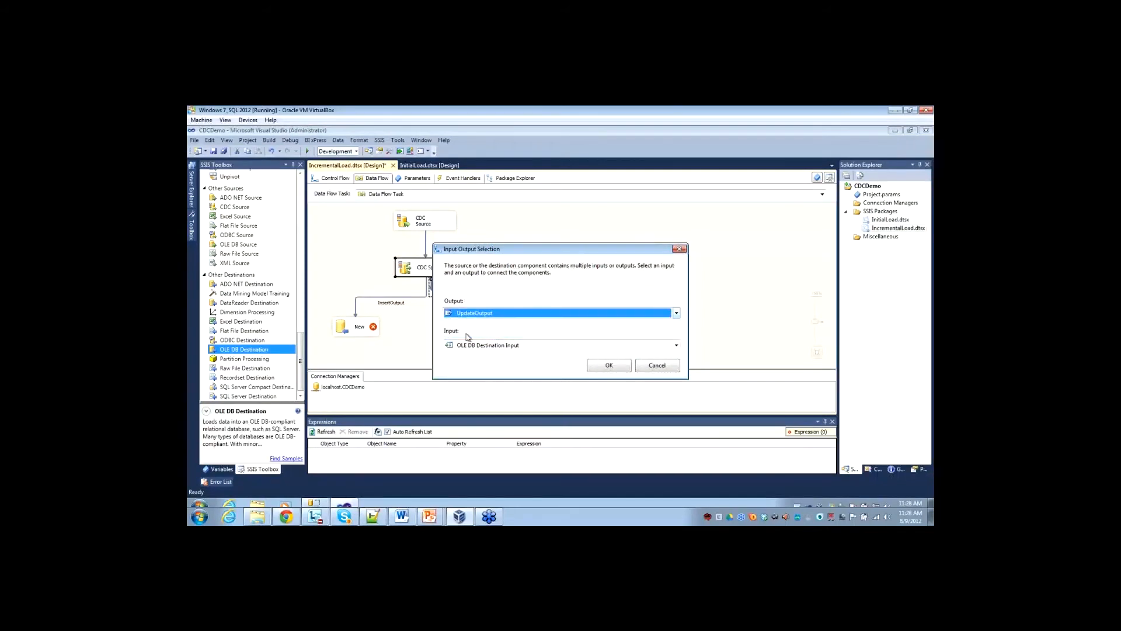
click(607, 366)
Connect the CDC Splitter's DeleteOutput to the Deletes destination and shift the Updates destination slightly toward New.
click(441, 272)
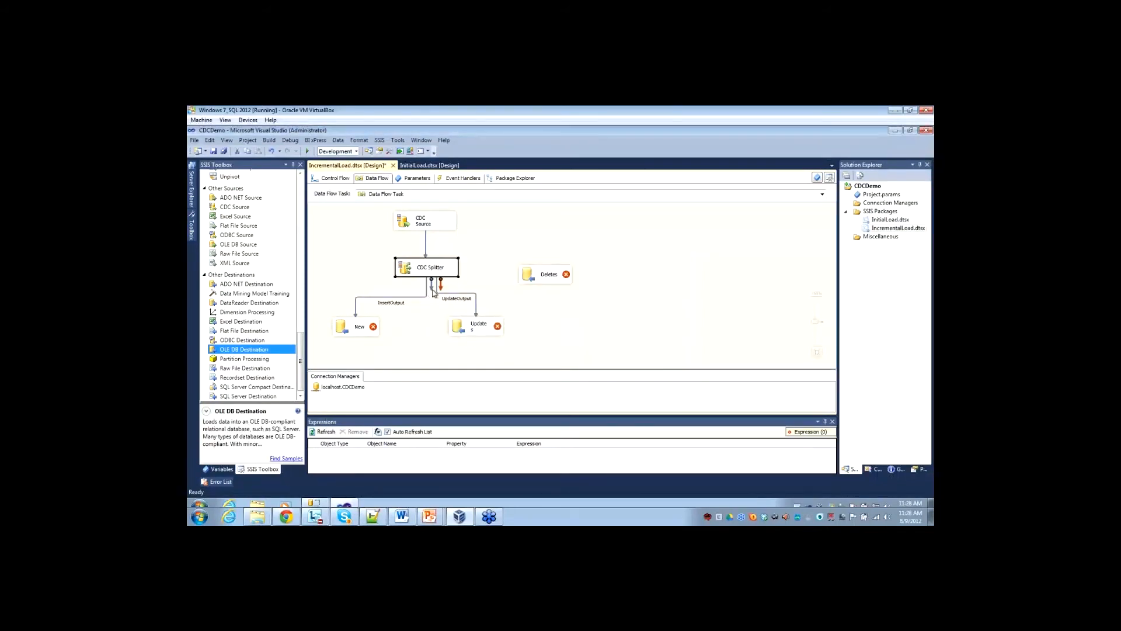
drag(440, 284, 540, 275)
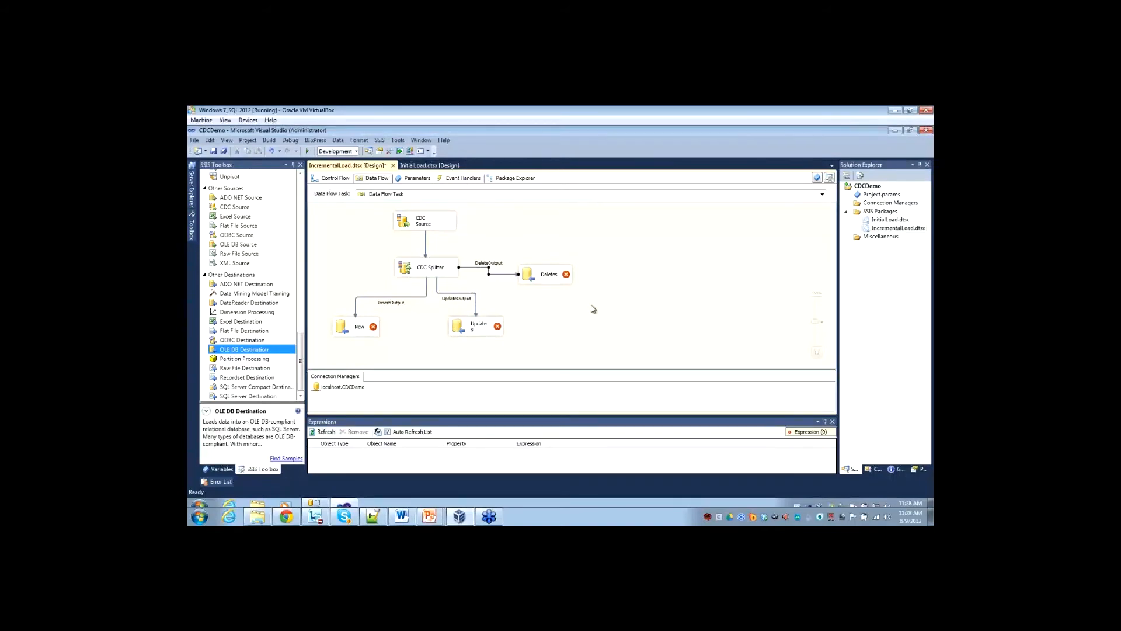
click(485, 334)
drag(484, 334, 473, 336)
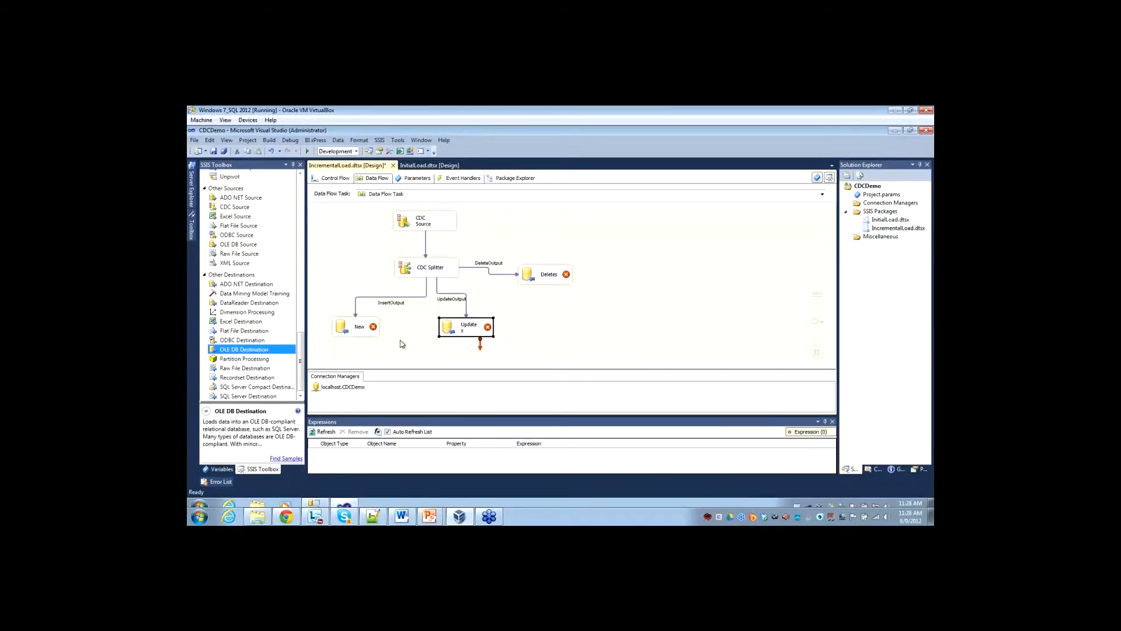
Open the New destination's editor and create its OLE DB connection manager from the localhost.CDCDemo1 data connection.
click(345, 331)
double_click(346, 330)
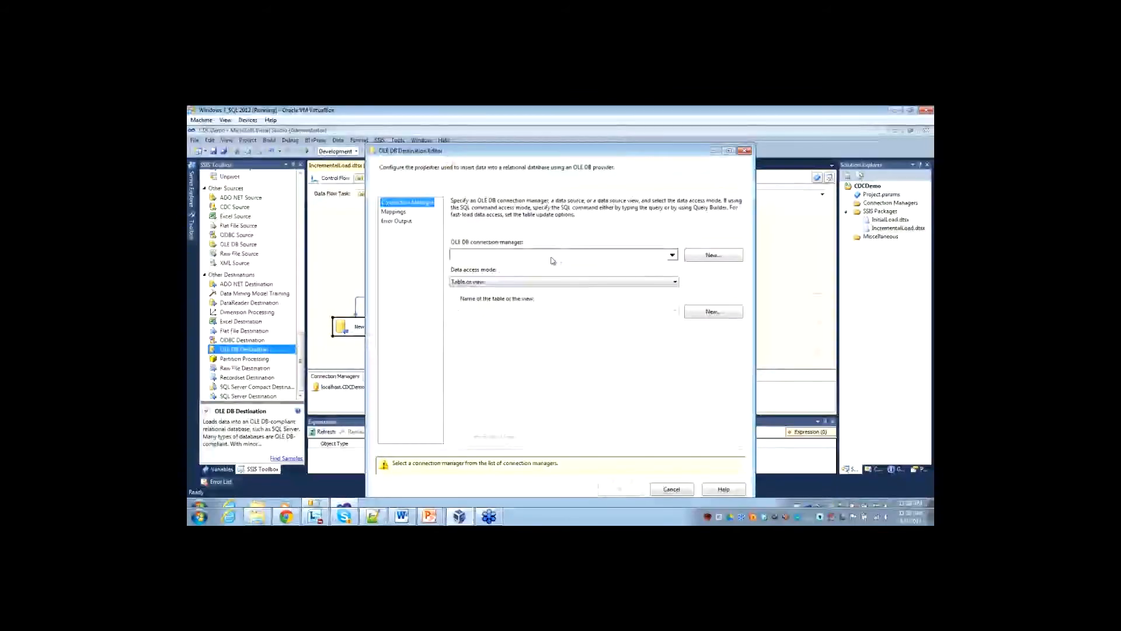
click(672, 256)
click(646, 354)
click(714, 257)
click(437, 274)
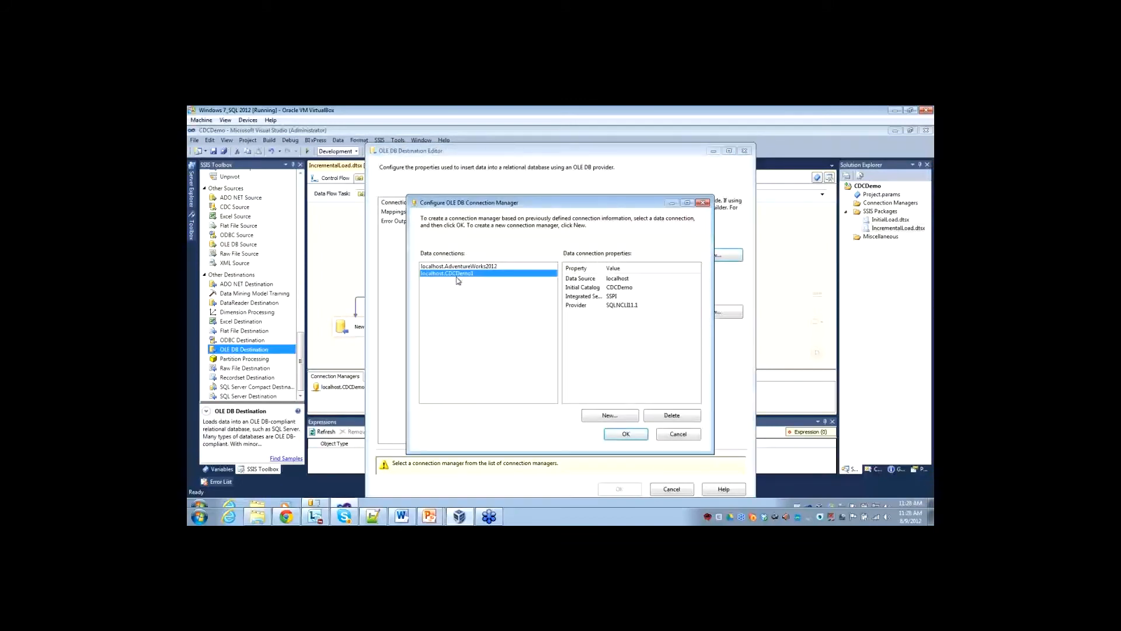
click(626, 435)
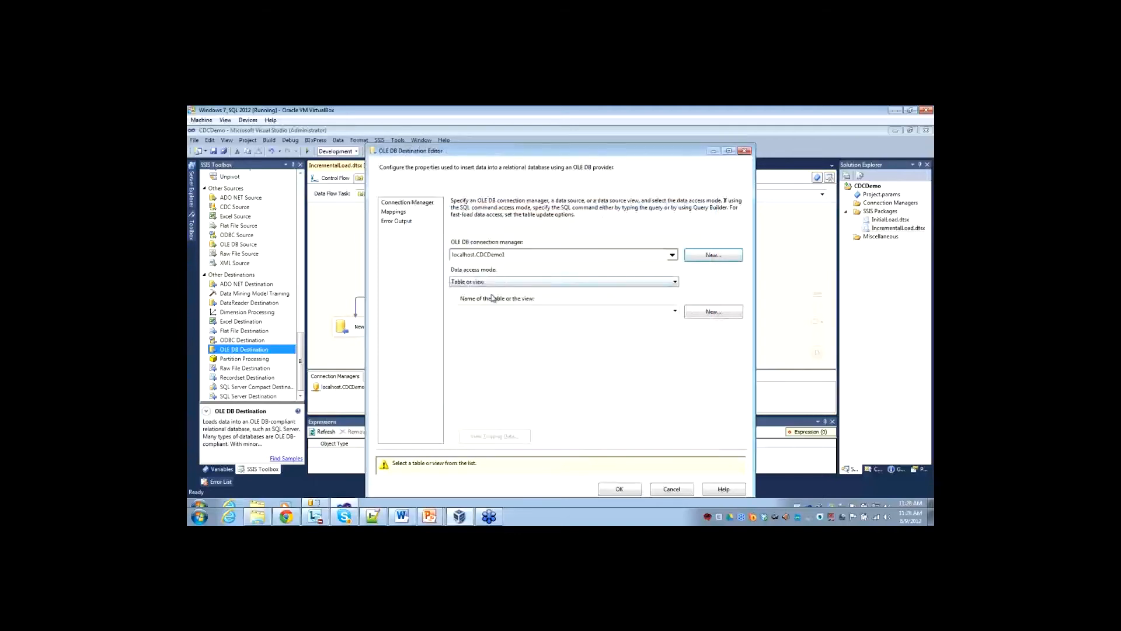
Point the New destination at the dbo.DimCustomer_Destination table and set the input column mapped to CustomerKey to ignore.
click(501, 313)
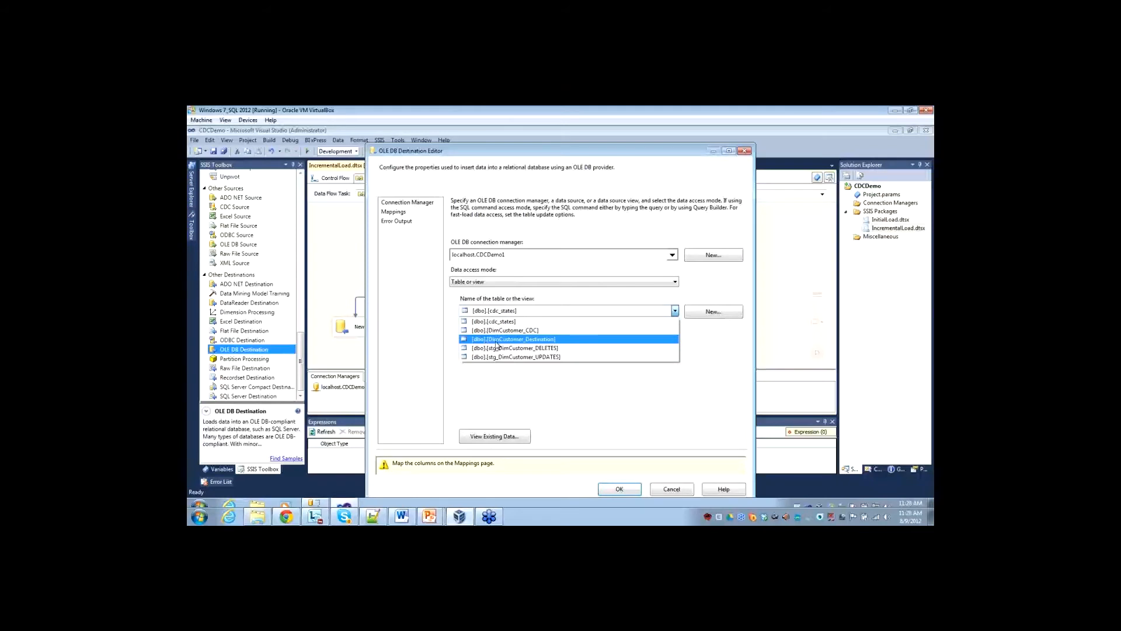
click(496, 341)
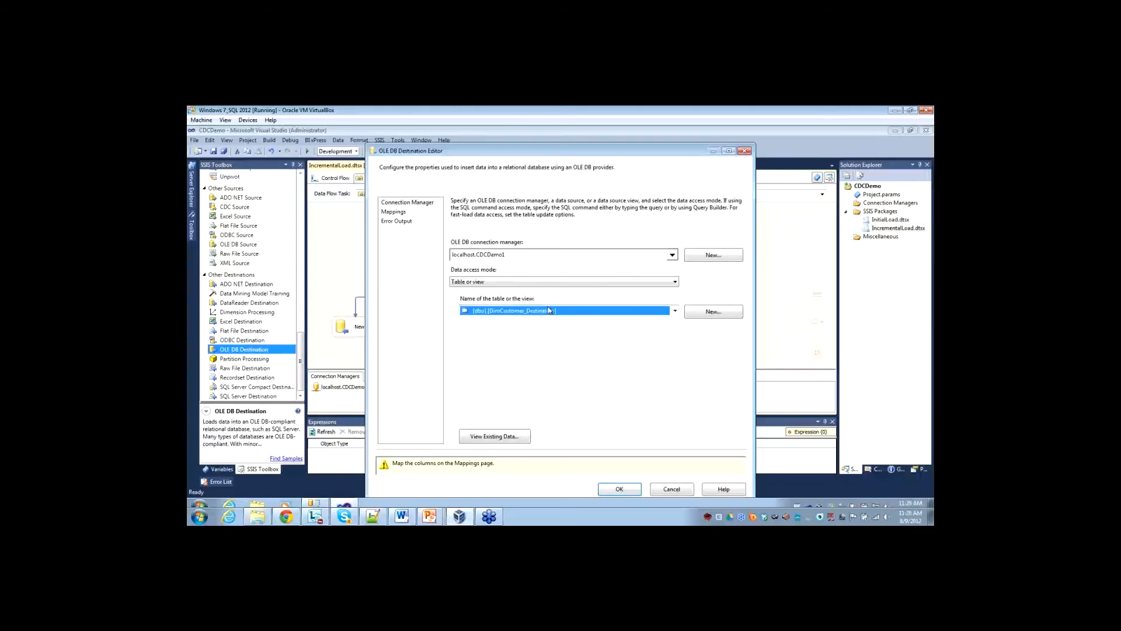
click(393, 211)
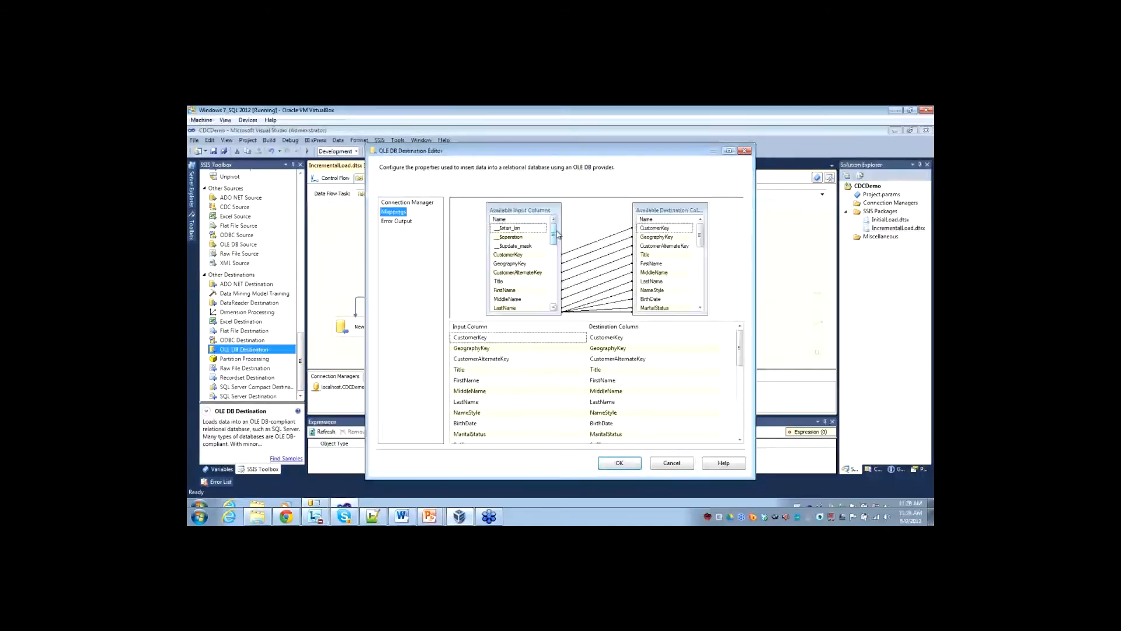
click(584, 337)
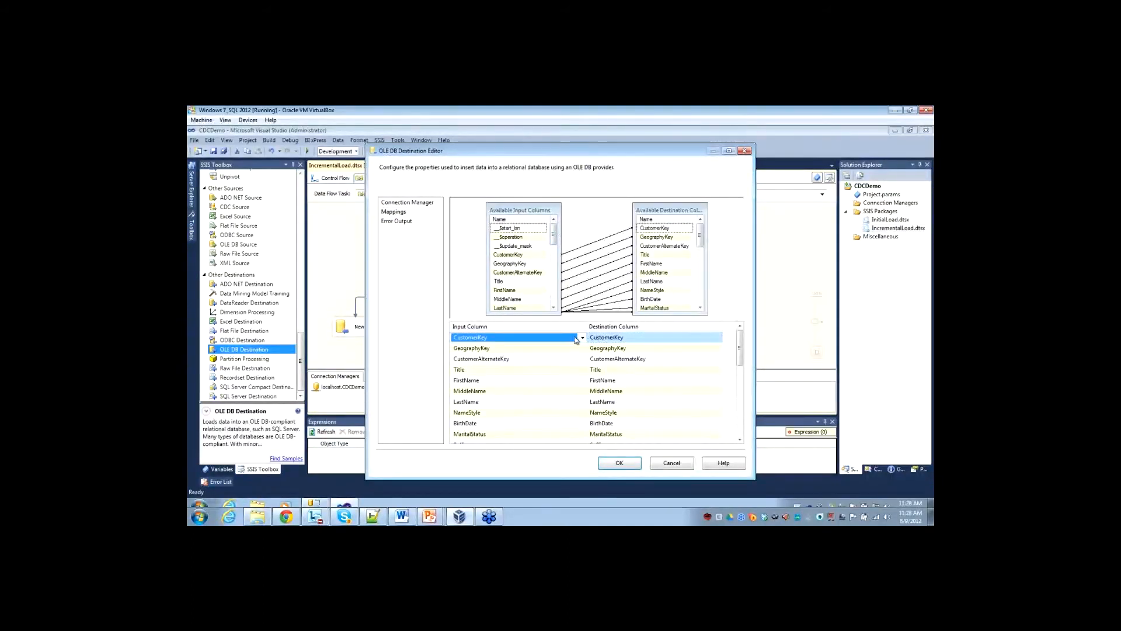
click(583, 342)
click(508, 348)
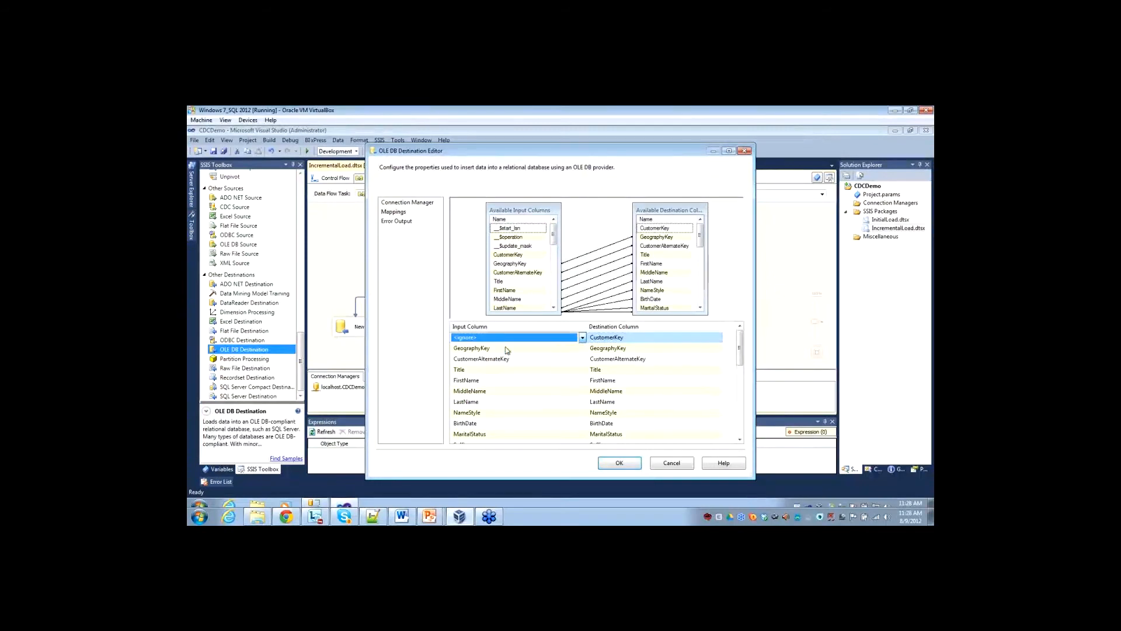
click(632, 465)
Load the Updates destination into the dbo.stg_DimCustomer_UPDATES table and accept its automatic column mappings.
mouse_move(451, 332)
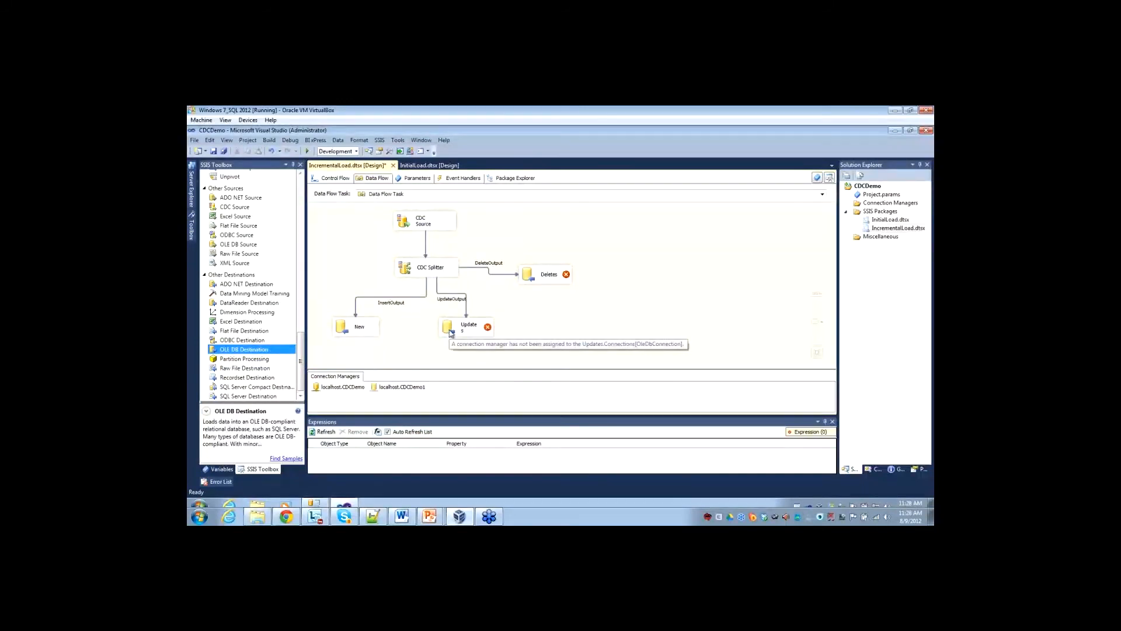
double_click(451, 331)
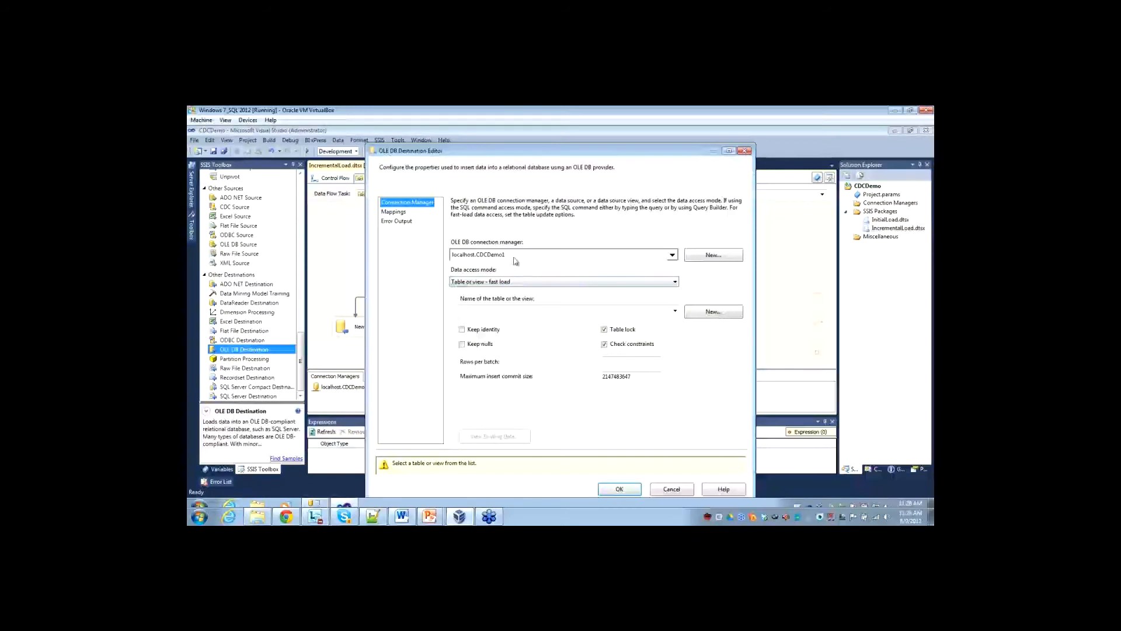
click(516, 311)
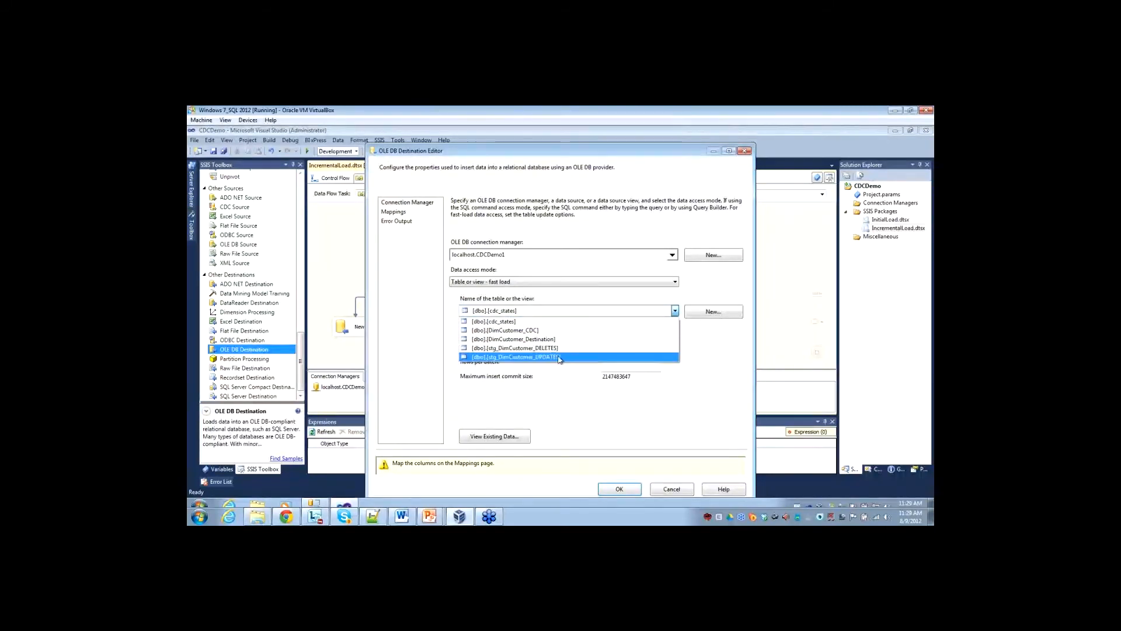
click(512, 359)
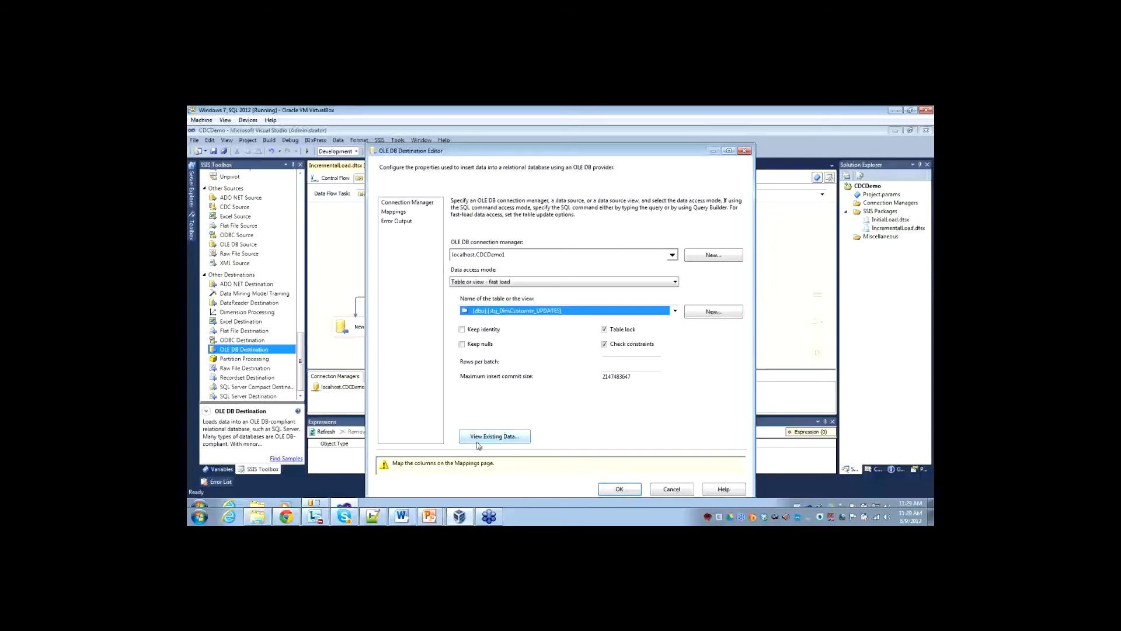
click(393, 211)
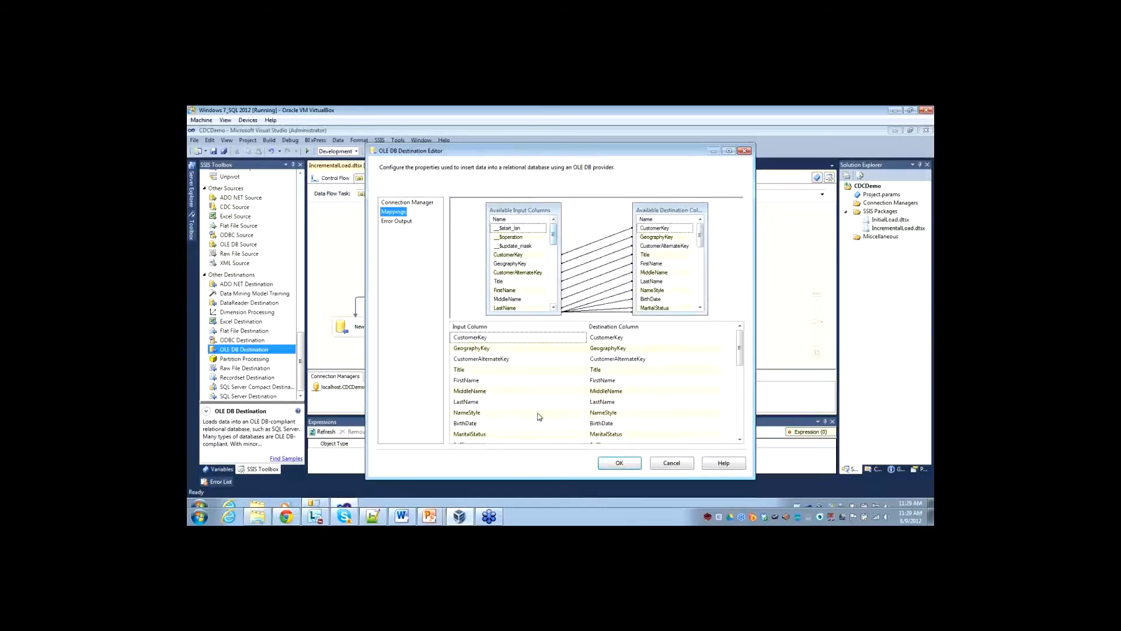
click(619, 462)
Recheck the Updates destination's connection settings and widen its box so the name fits on one line.
double_click(460, 331)
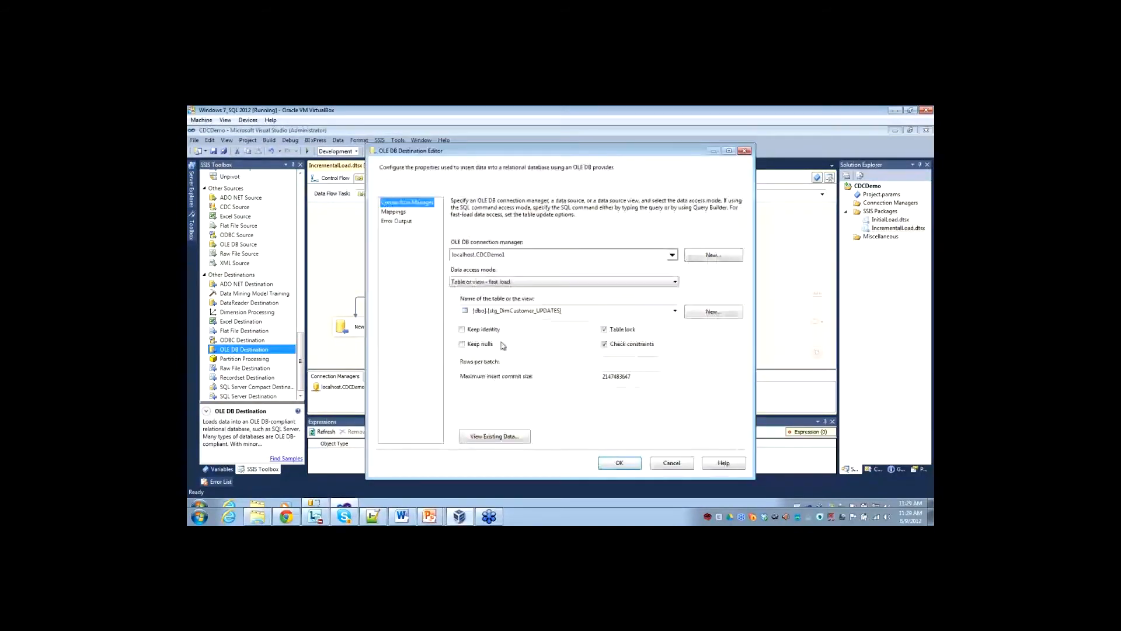
click(628, 466)
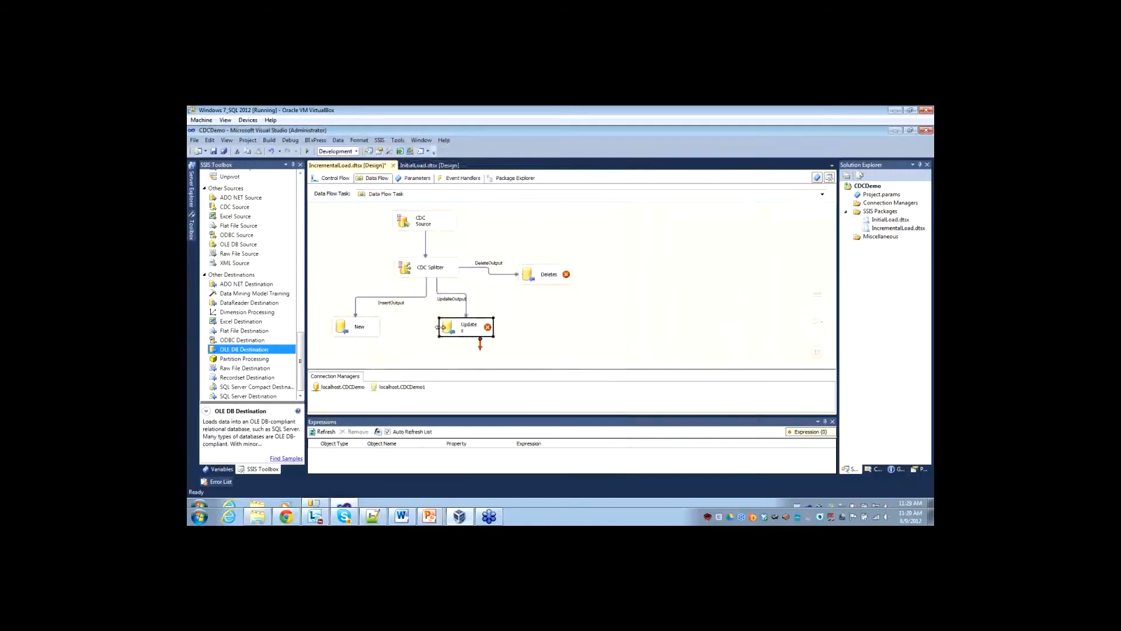
drag(438, 327, 431, 327)
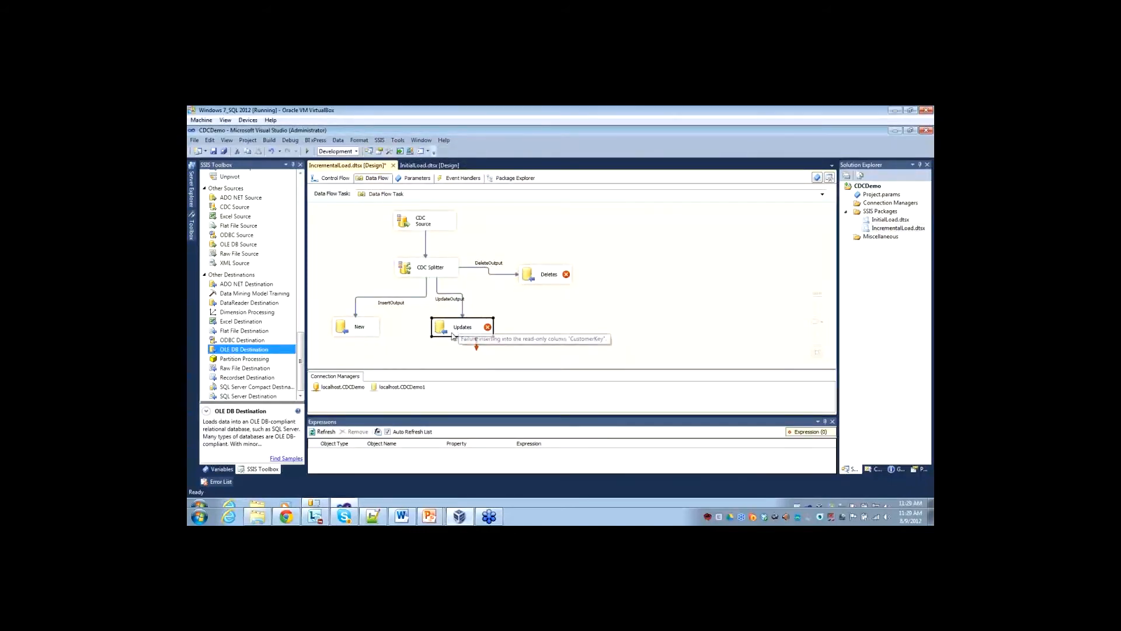
Read the Updates destination's error and set the input column mapped to its CustomerKey to ignore.
mouse_move(490, 331)
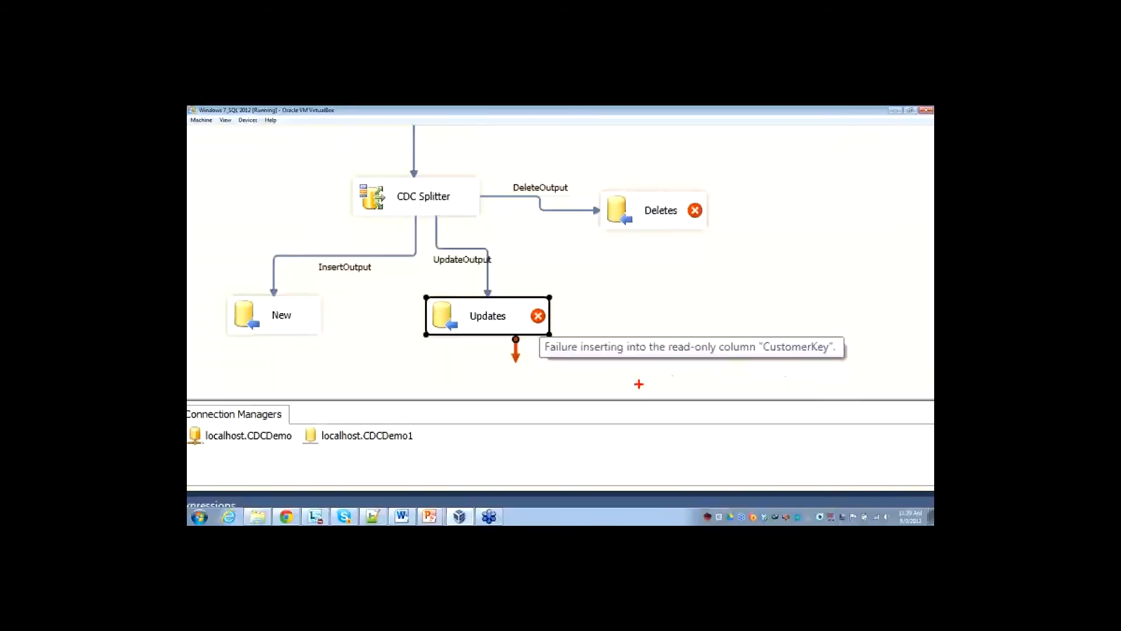
double_click(488, 316)
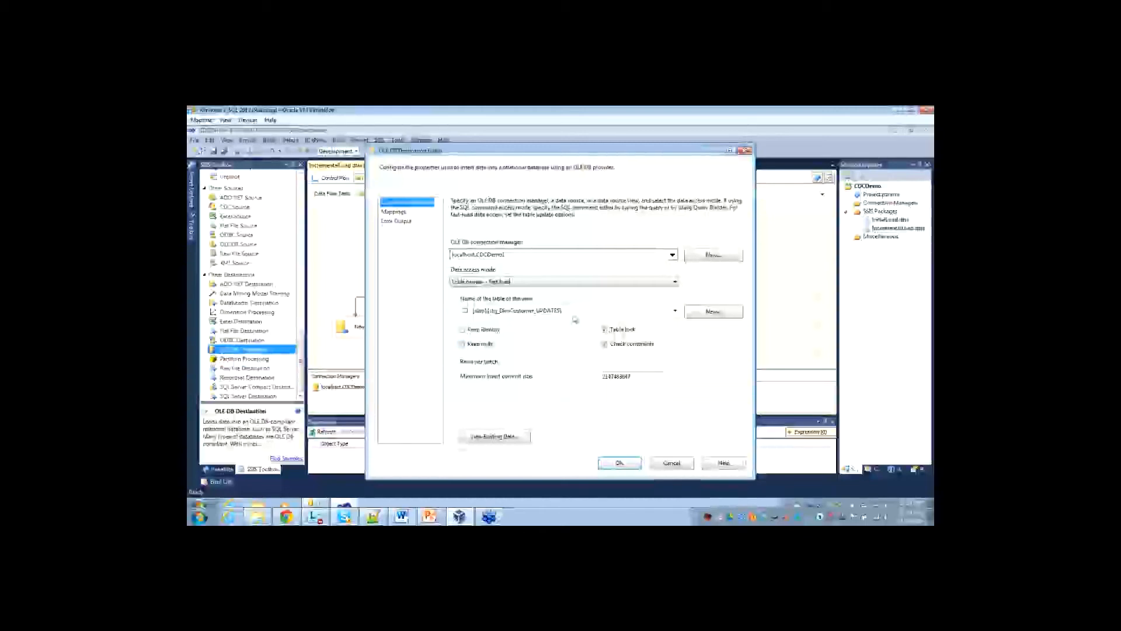
click(409, 212)
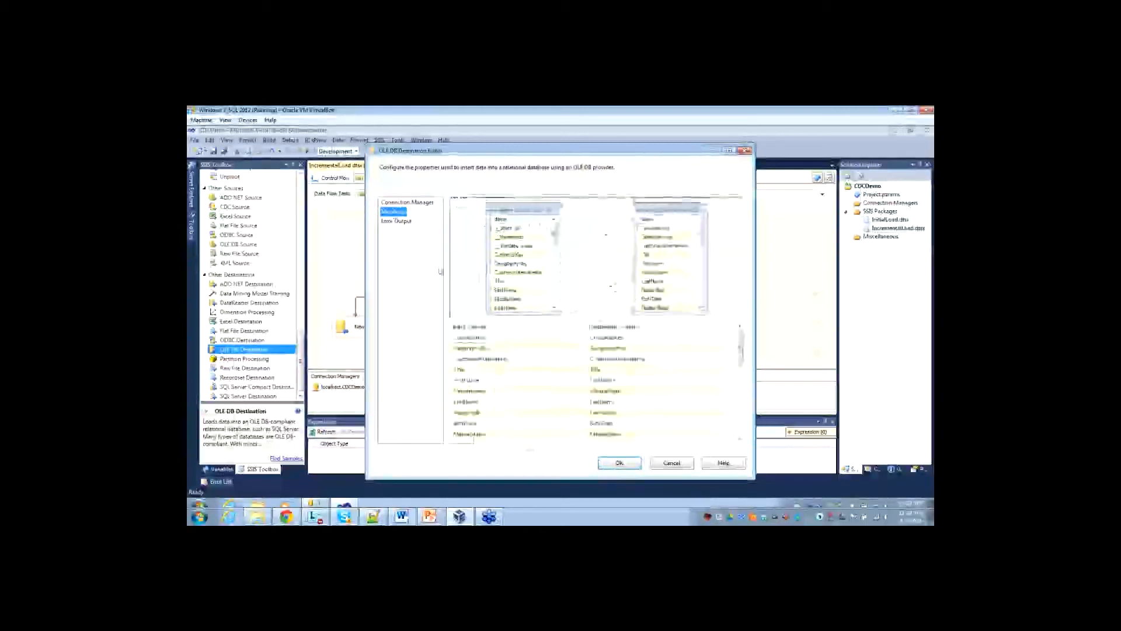
click(545, 339)
click(582, 339)
click(502, 346)
click(621, 463)
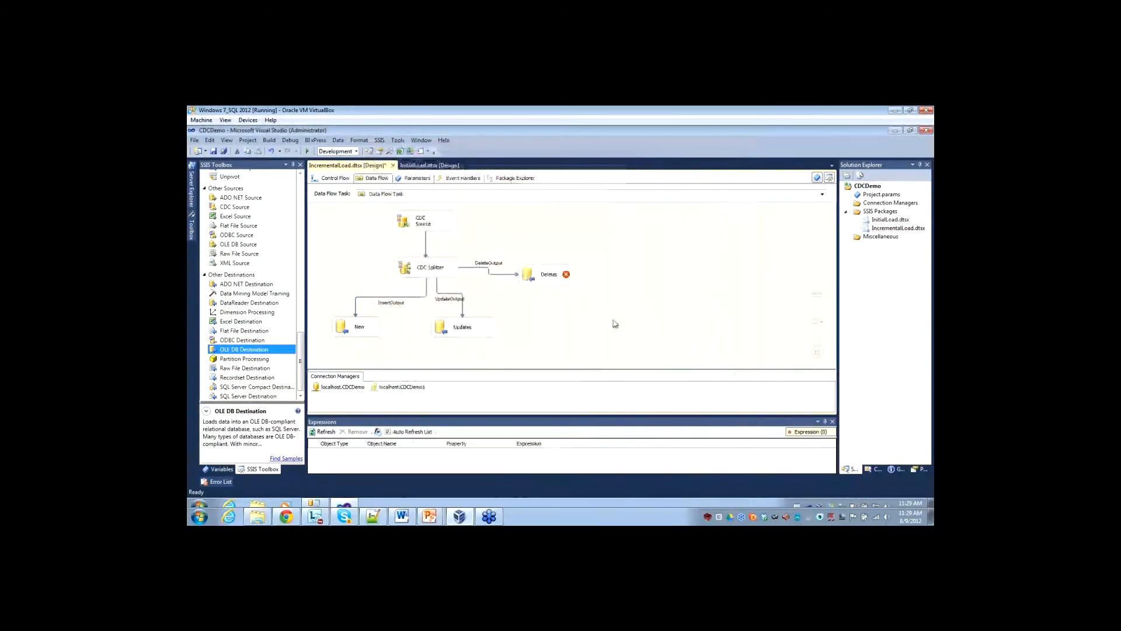
Point the Deletes destination at the dbo.stg_DimCustomer_DELETES table and exclude CustomerKey from its column mappings.
double_click(526, 280)
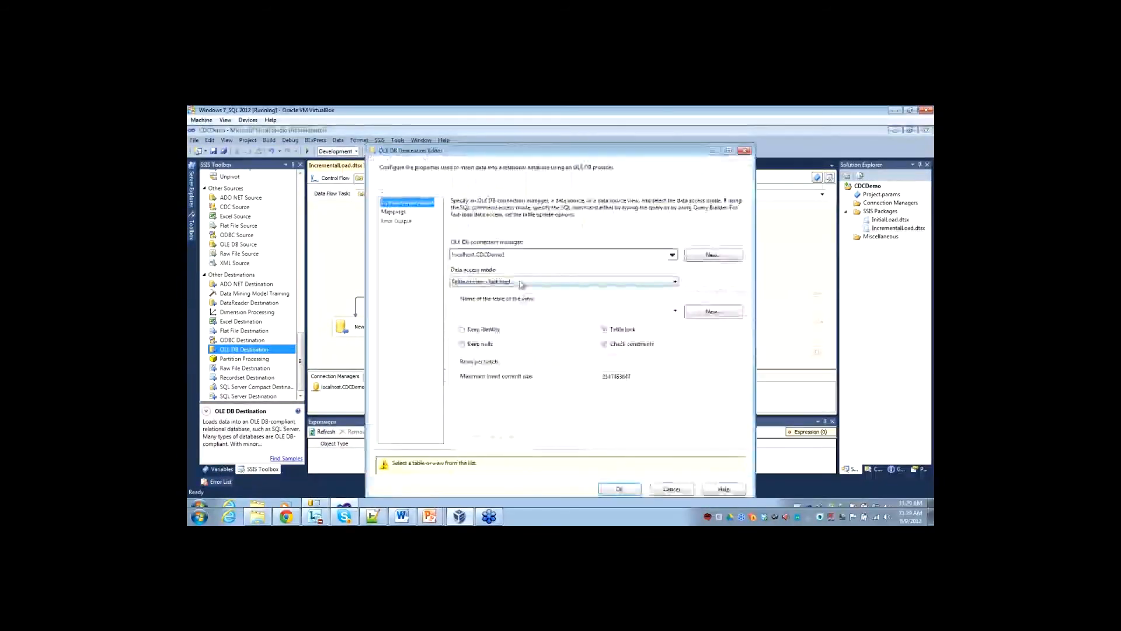
click(524, 312)
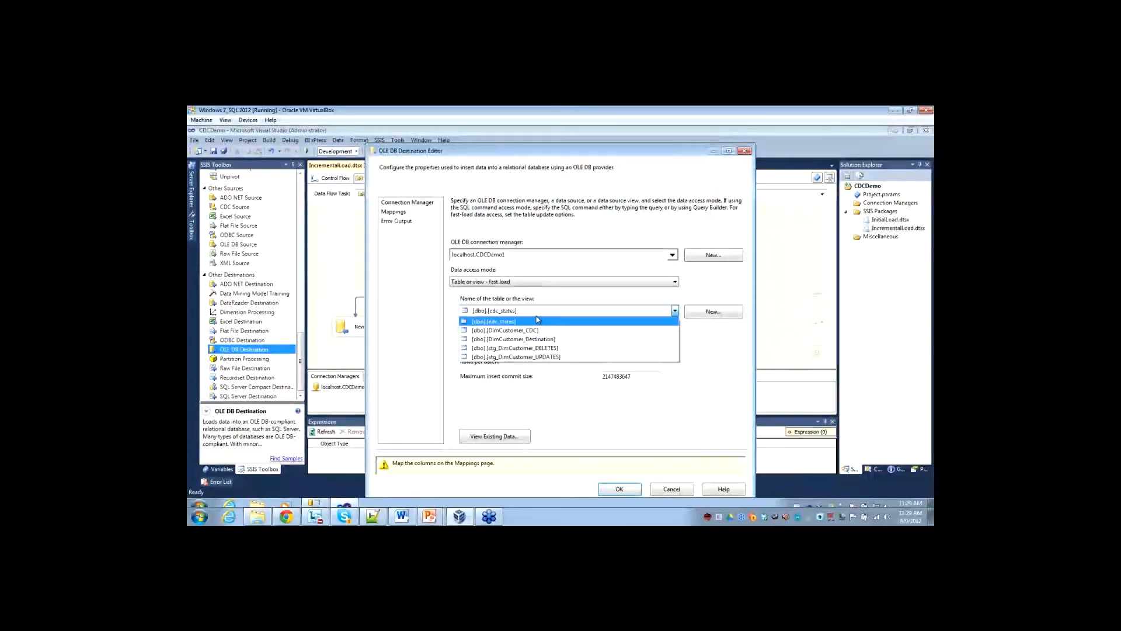
click(520, 349)
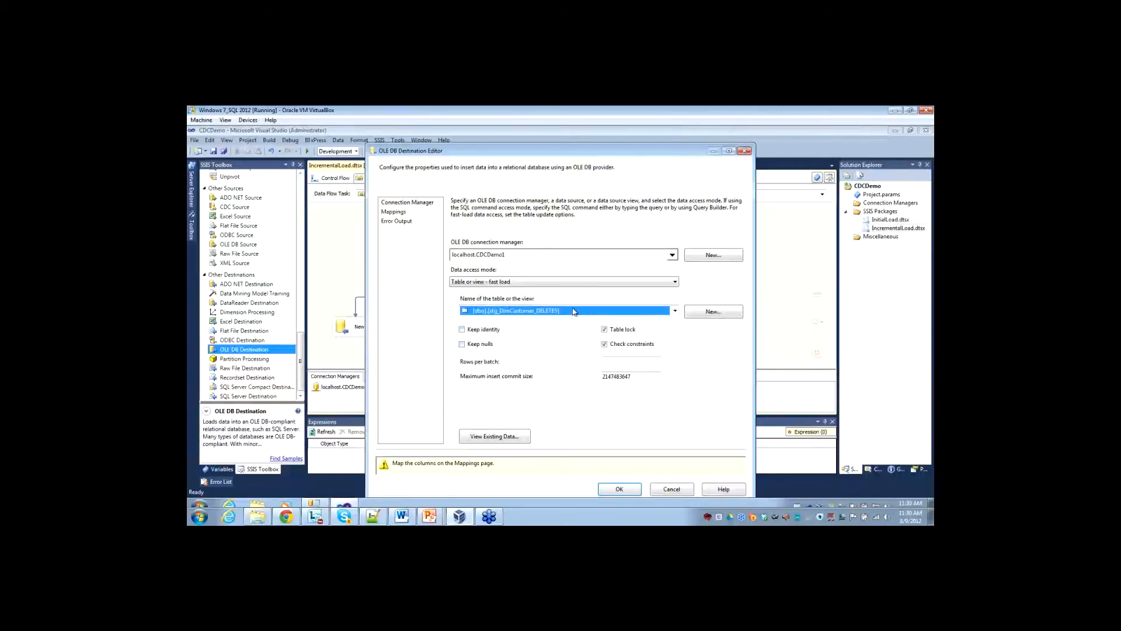
click(394, 212)
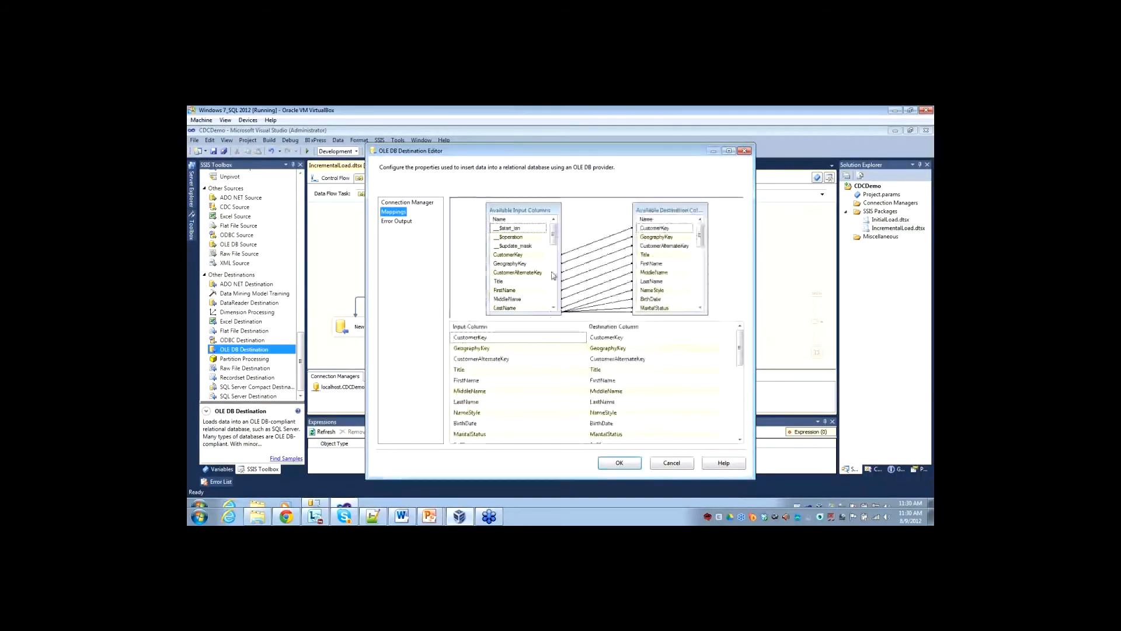
click(582, 339)
click(582, 339)
click(583, 339)
click(619, 462)
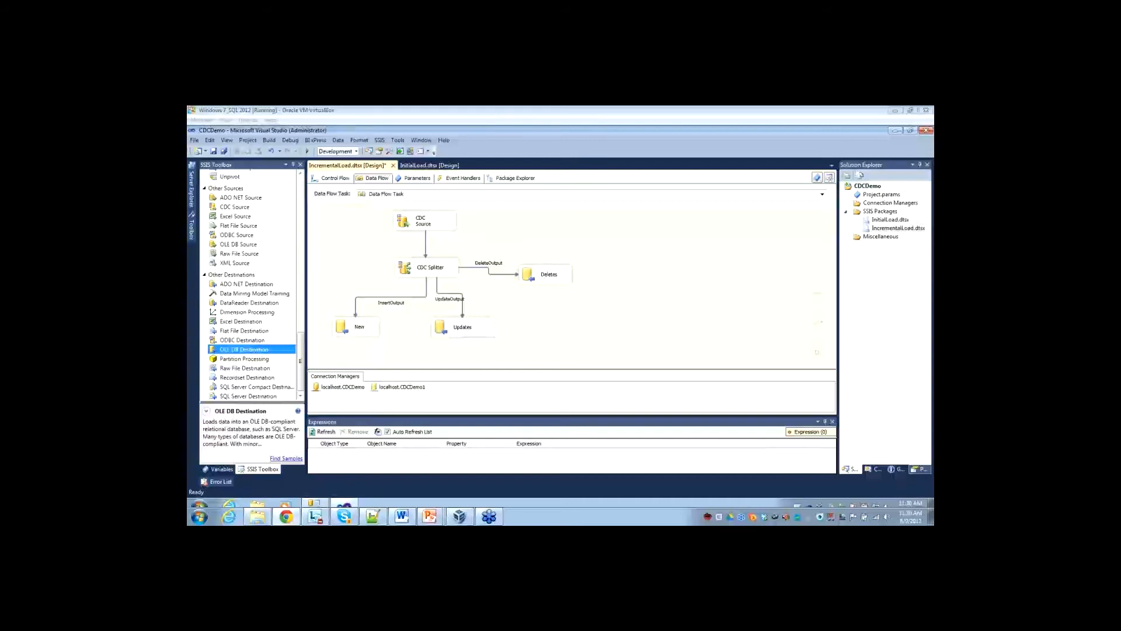
Add two Execute SQL Tasks to the IncrementalLoad control flow below the Data Flow Task.
click(328, 179)
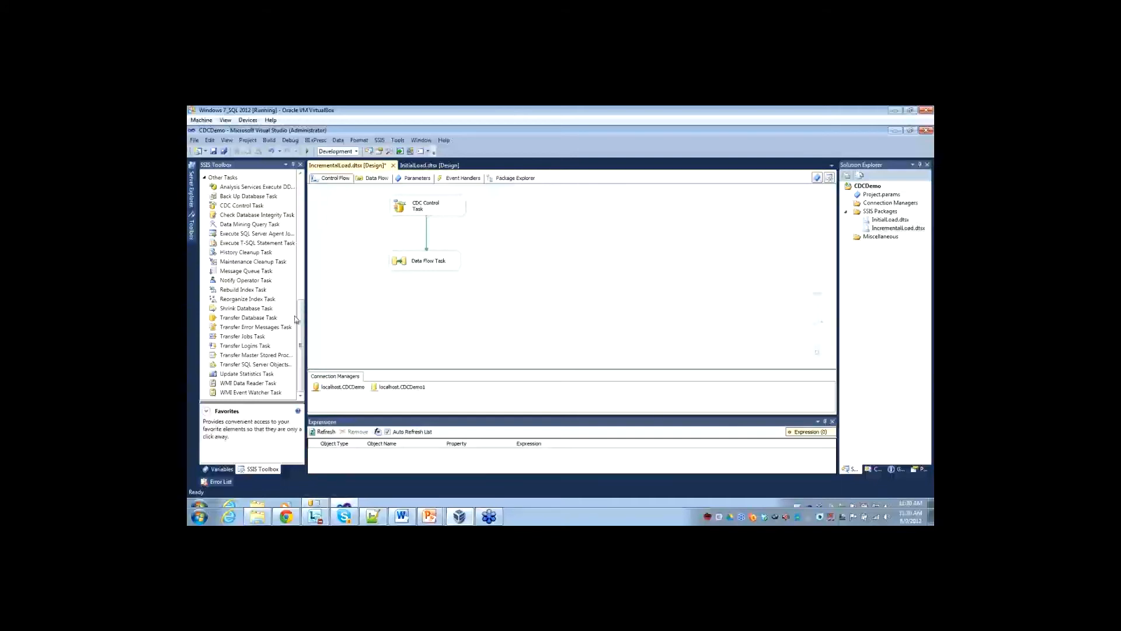
scroll(286, 319, up, 10)
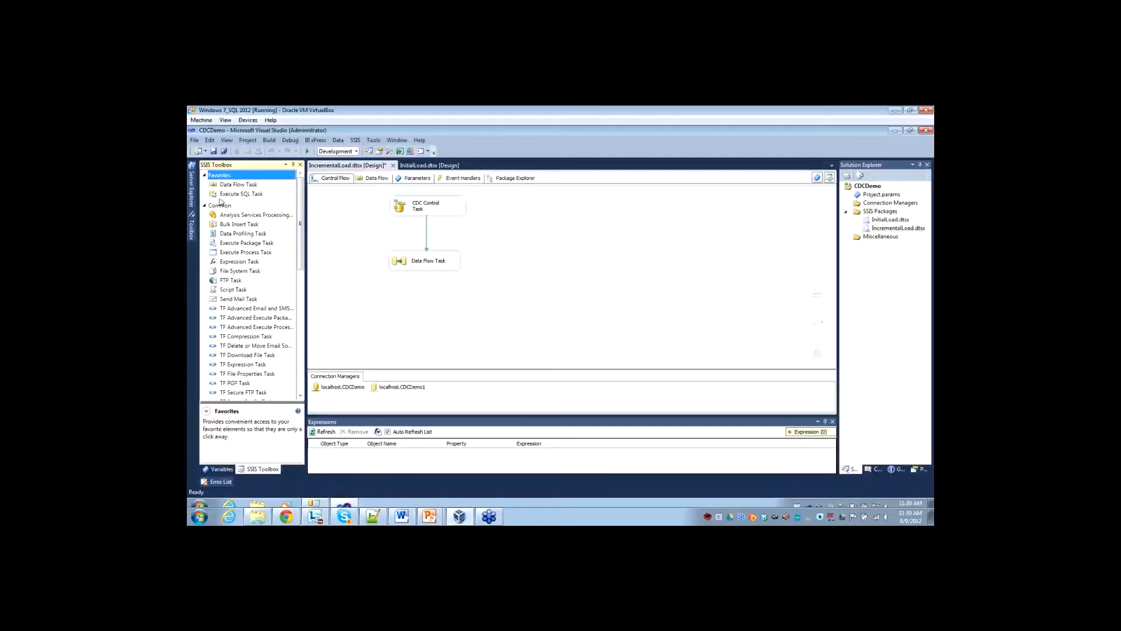
drag(224, 197, 374, 305)
drag(237, 195, 532, 325)
Rename the two Execute SQL Tasks as Updates and Deletes.
click(423, 312)
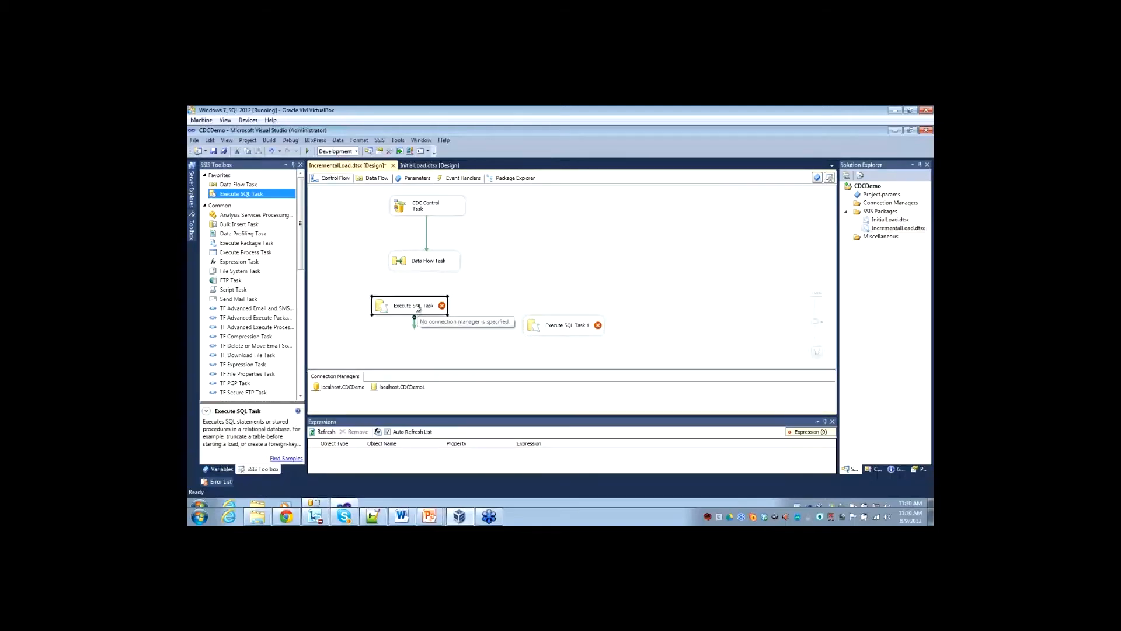
click(416, 309)
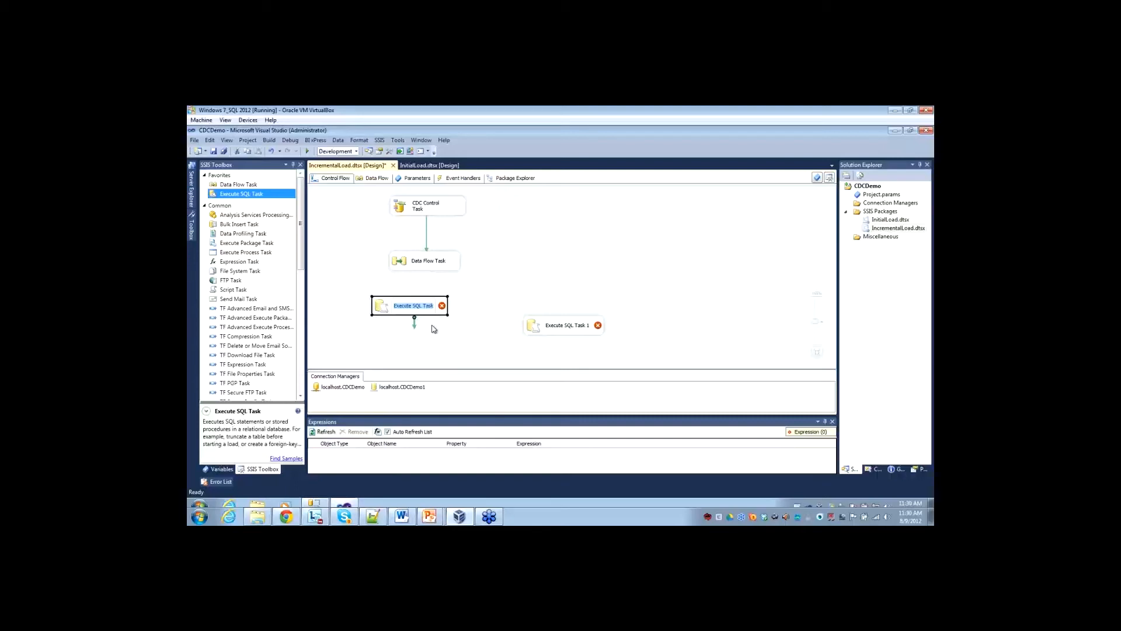
text(Updates)
click(576, 326)
click(575, 329)
text(Deletes)
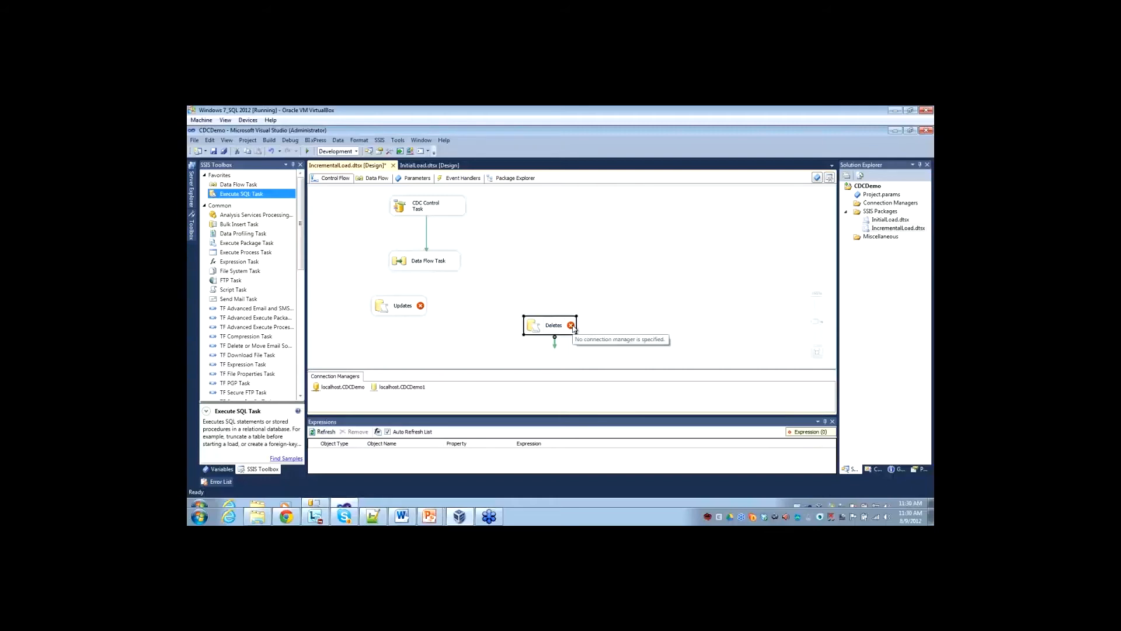
Align the Updates task under the Data Flow Task with a precedence constraint between them, and move the Deletes task below Updates.
click(567, 314)
drag(393, 308, 415, 314)
click(419, 267)
double_click(407, 263)
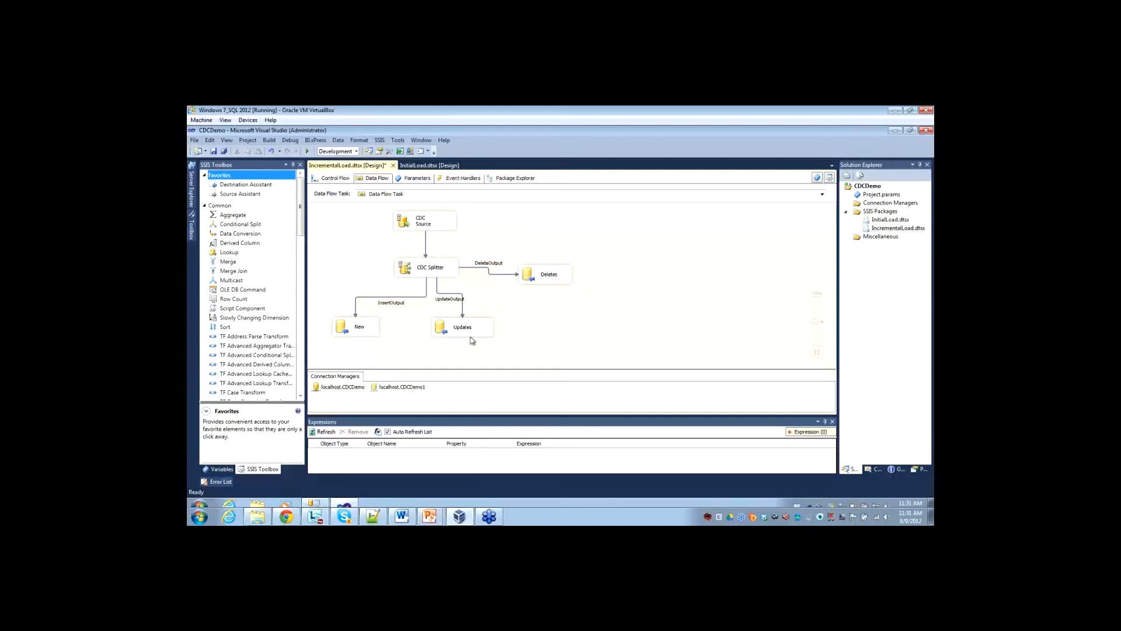
click(342, 178)
click(418, 308)
mouse_move(419, 309)
mouse_down()
mouse_move(430, 337)
mouse_move(425, 308)
mouse_up()
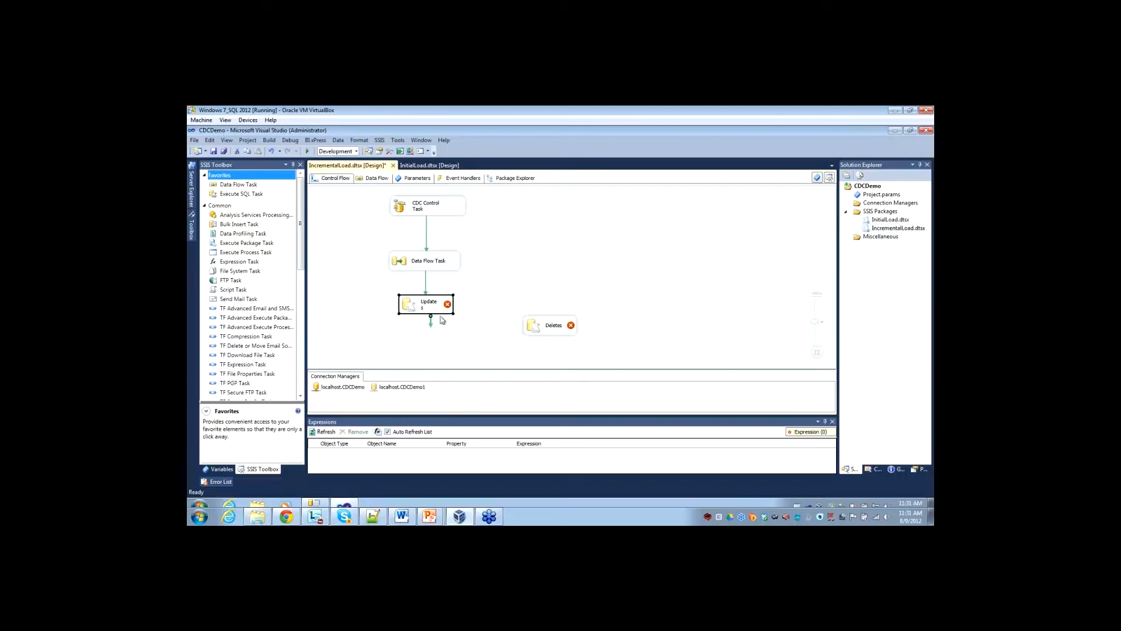
drag(547, 331, 428, 340)
Set the Updates task's connection to localhost.CDCDemo1, keeping OLE DB as its connection type.
click(424, 298)
double_click(418, 298)
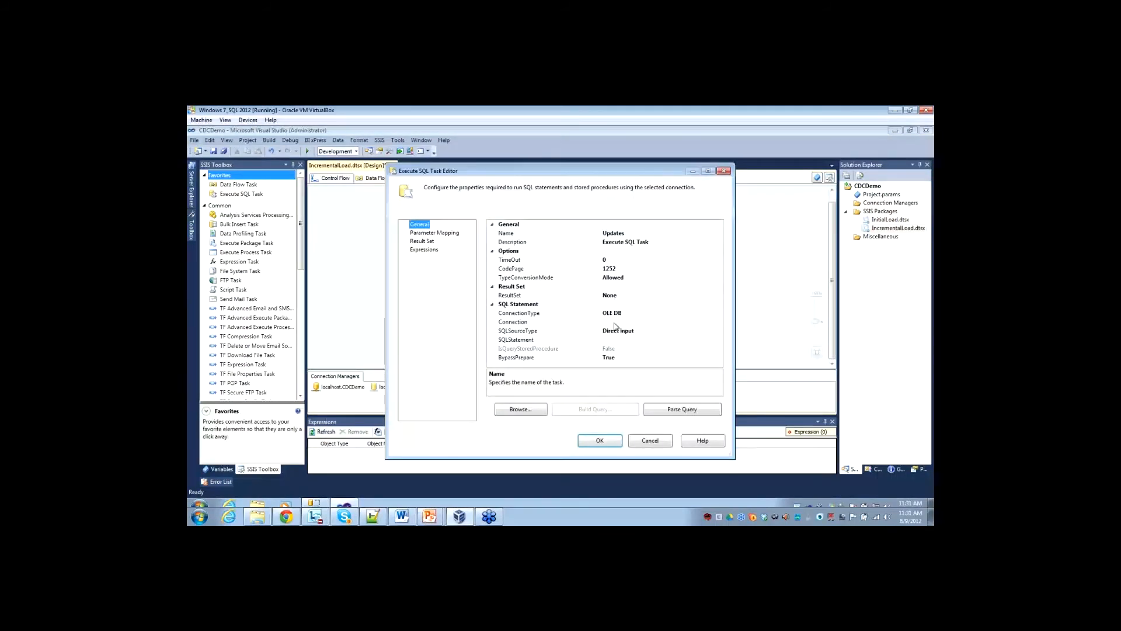
click(635, 315)
click(708, 322)
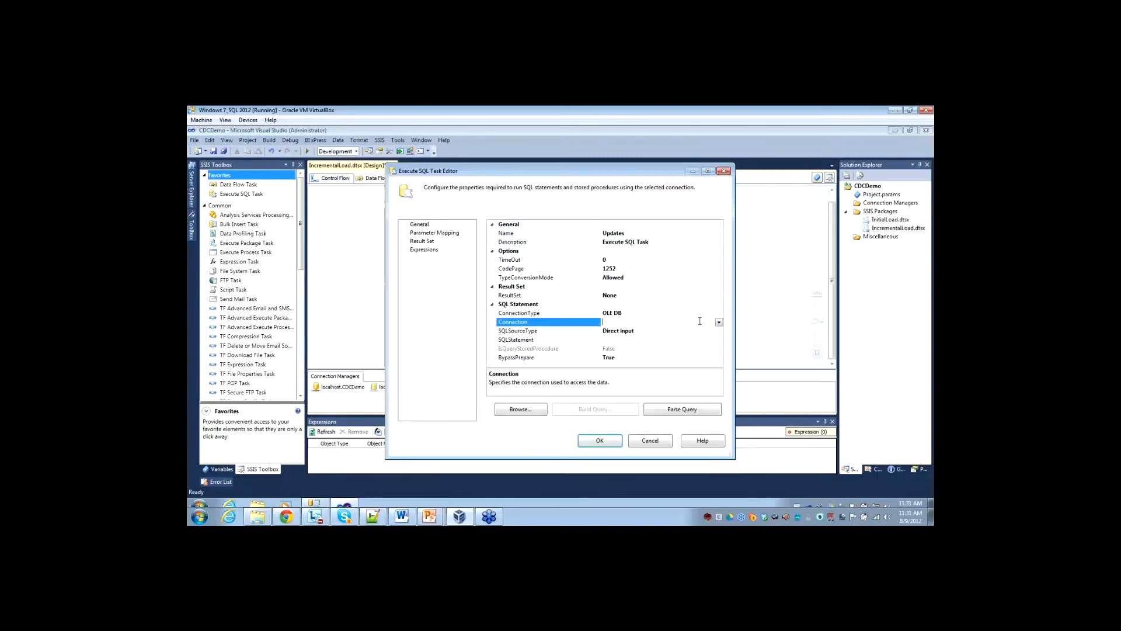
click(717, 314)
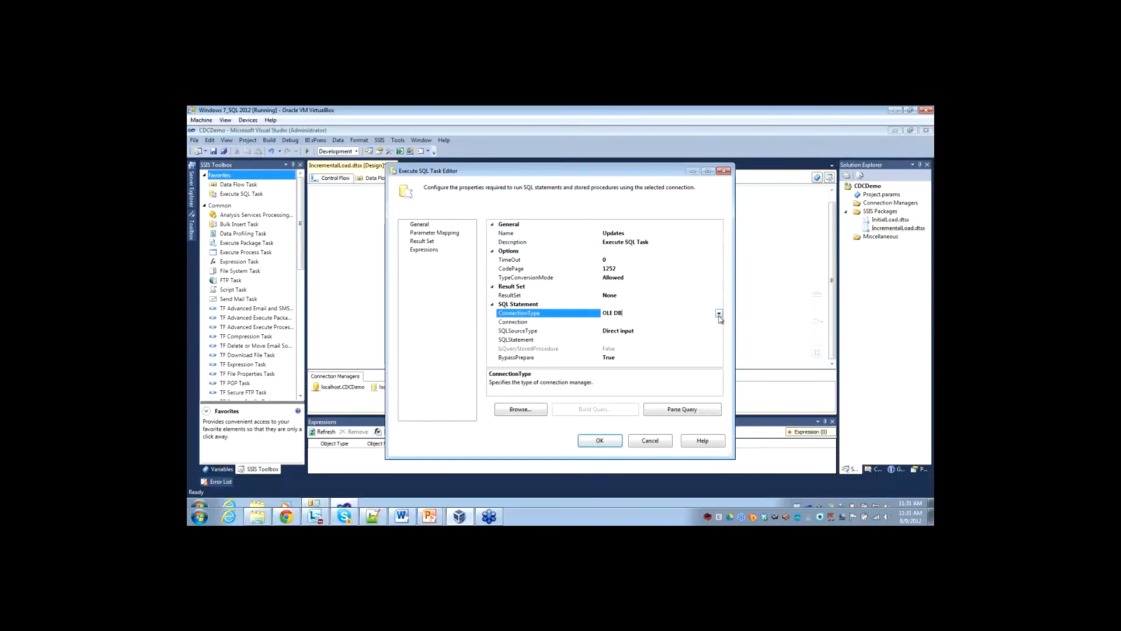
click(719, 316)
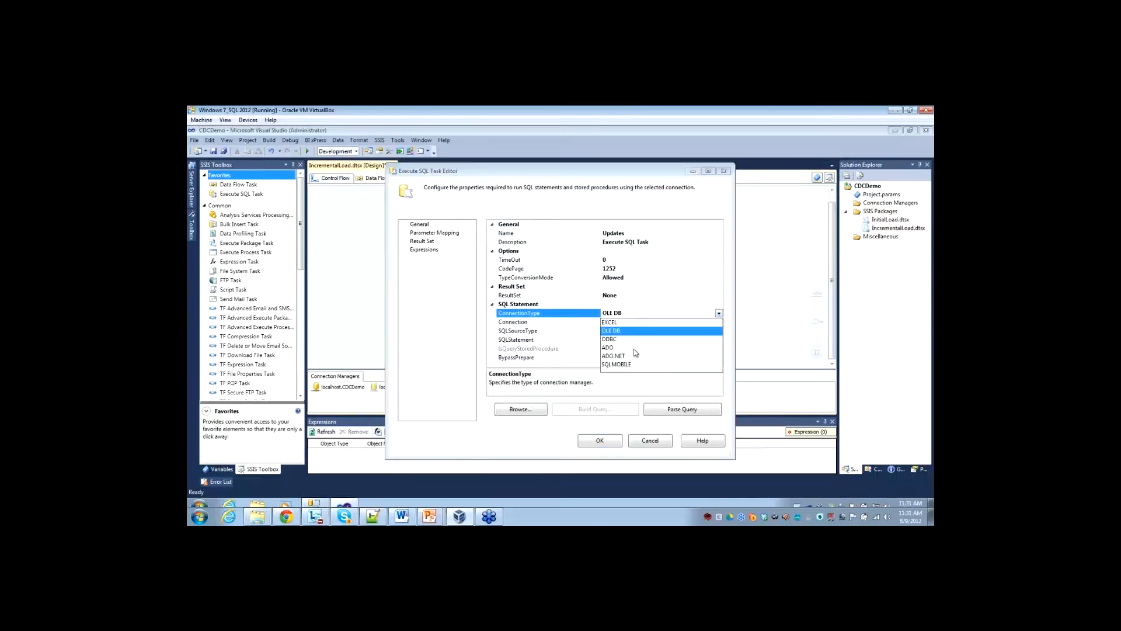
click(681, 391)
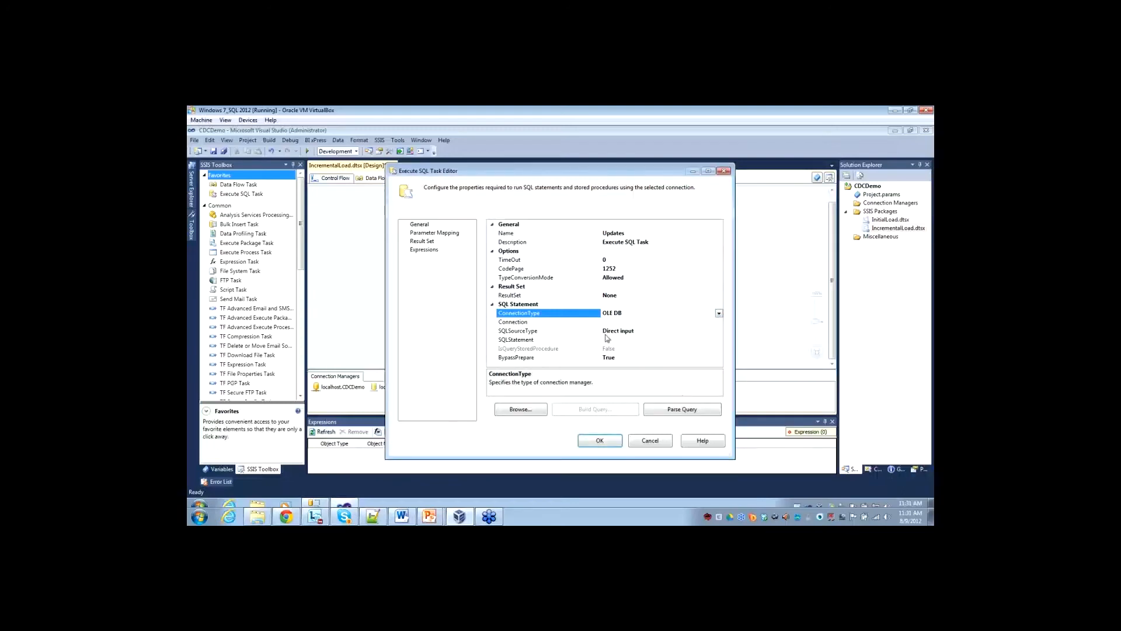
click(621, 322)
click(719, 322)
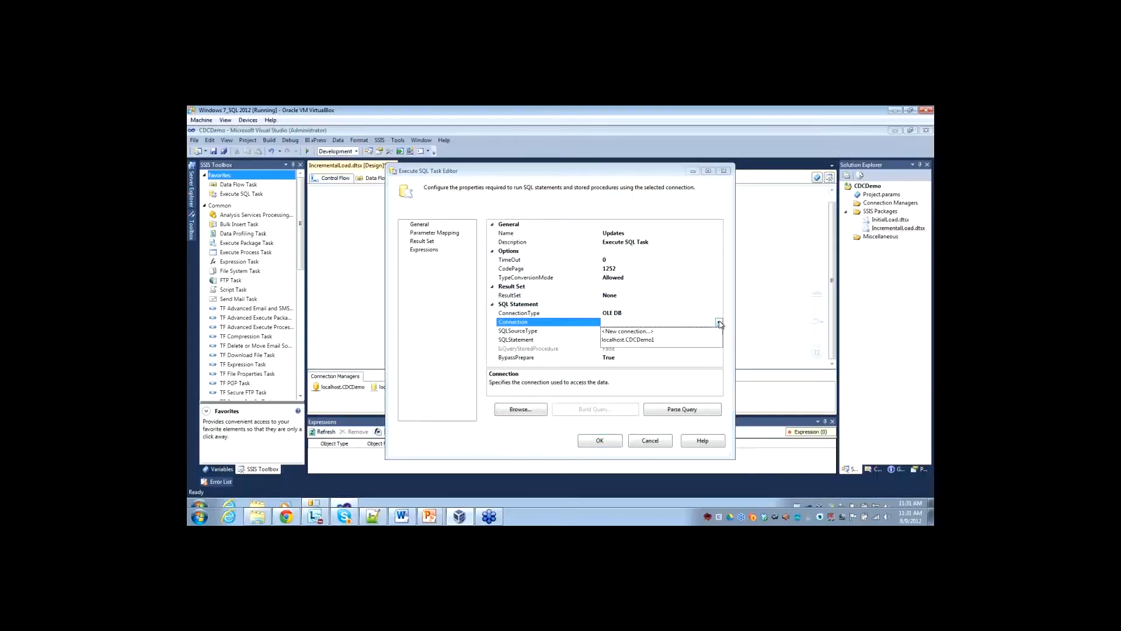
click(627, 341)
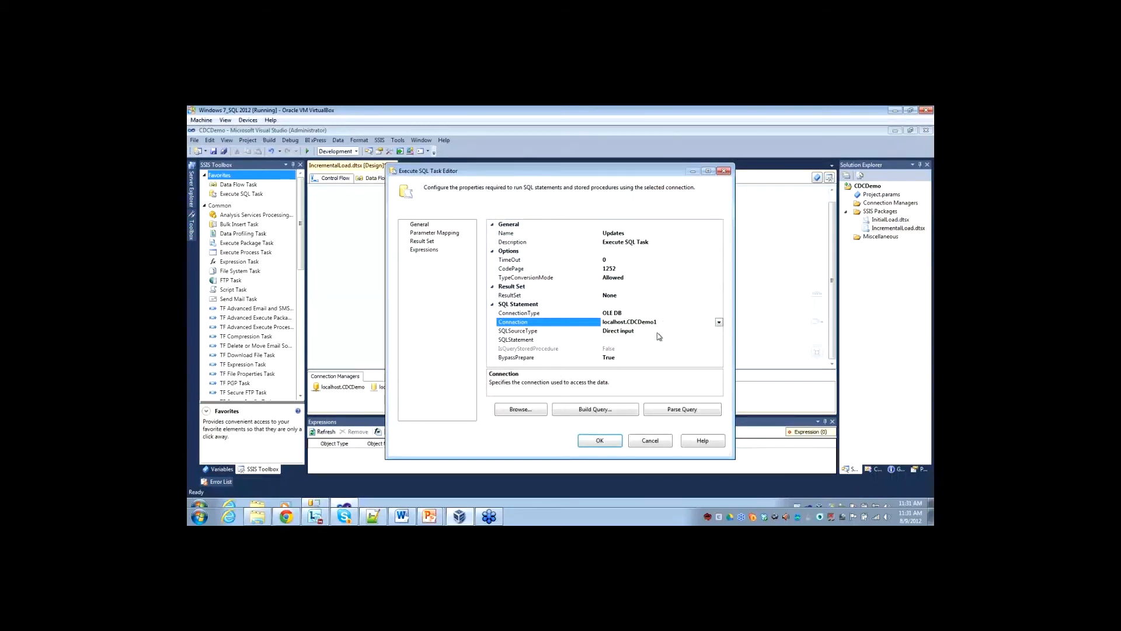
Give the Updates task an UPDATE query setting FirstName, MiddleName, LastName and YearlyIncome in DimCustomer_Destination from stg_DimCustomer_UPDATES, matched on CustomerKey.
click(629, 342)
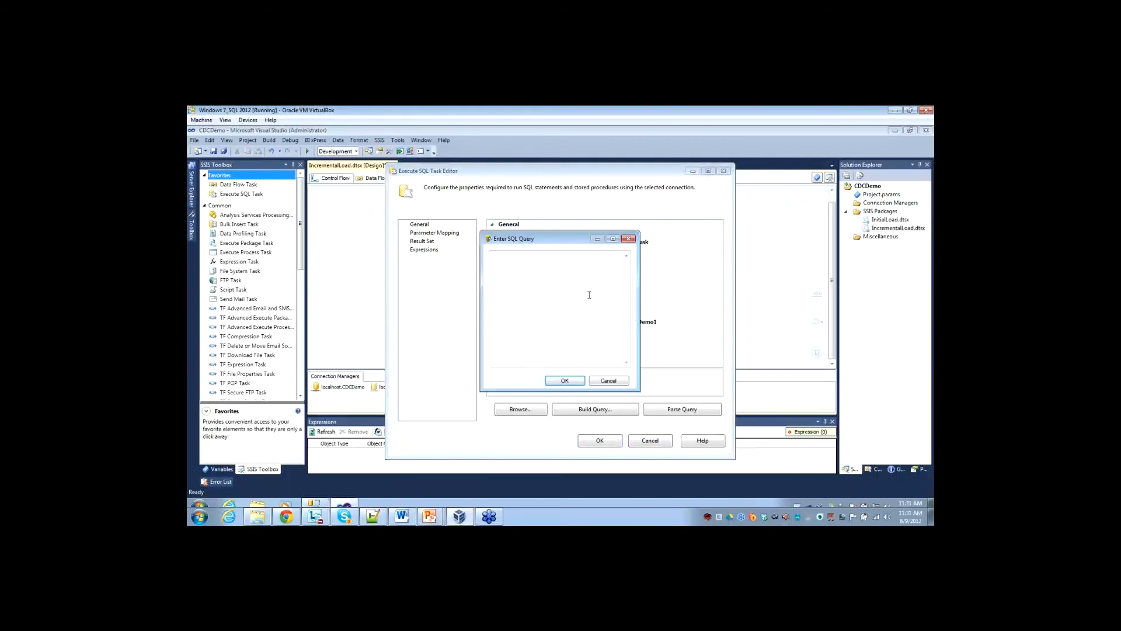
text(UPDATE dest SET 	dest.FirstName = stg.FirstName, 	dest.MiddleName = stg.MiddleName, 	dest.LastName = stg.LastName, 	dest.YearlyIncome = stg.YearlyIncome FROM 	[DimCustomer_Destination] dest, 	[stg_DimCustomer_UPDATES] stg WHERE 	stg.[CustomerKey] = dest.[CustomerKey])
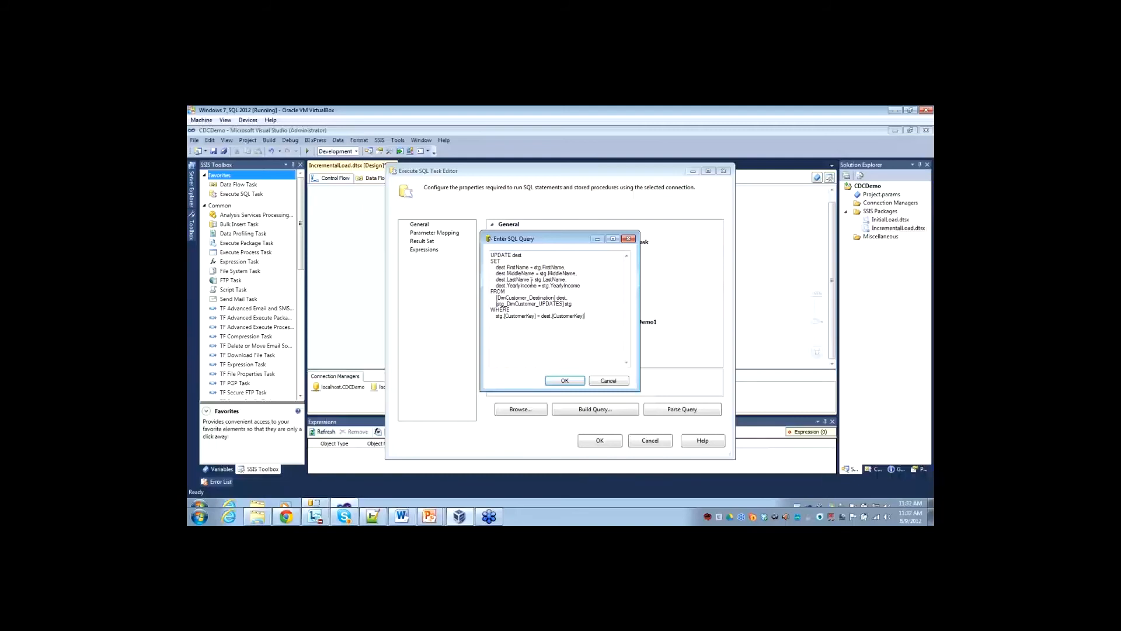
click(564, 380)
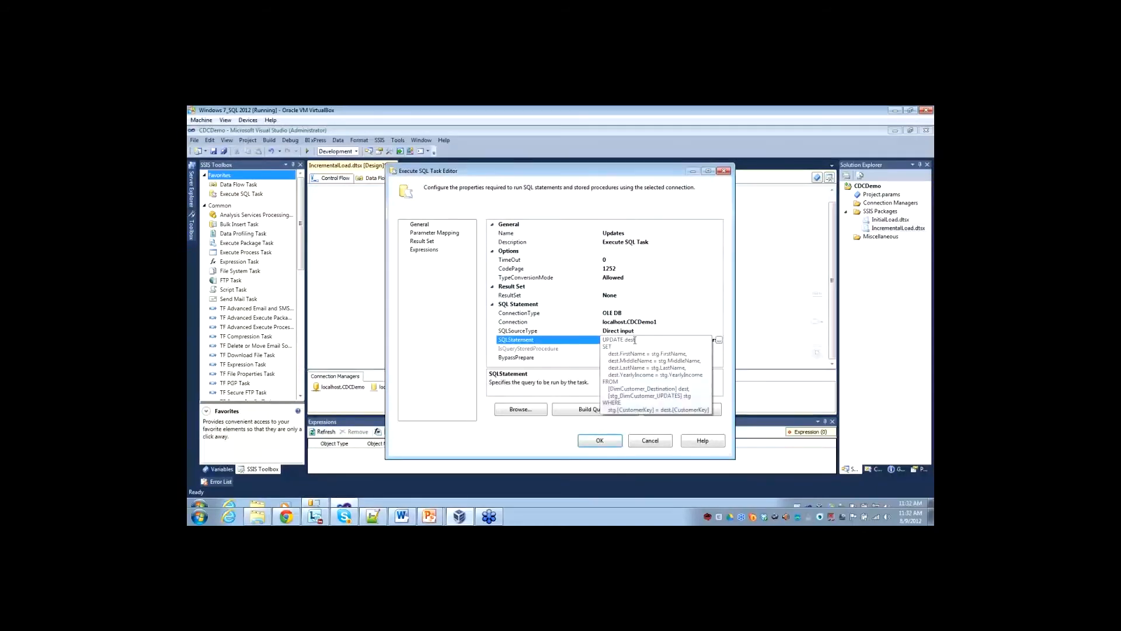
click(600, 440)
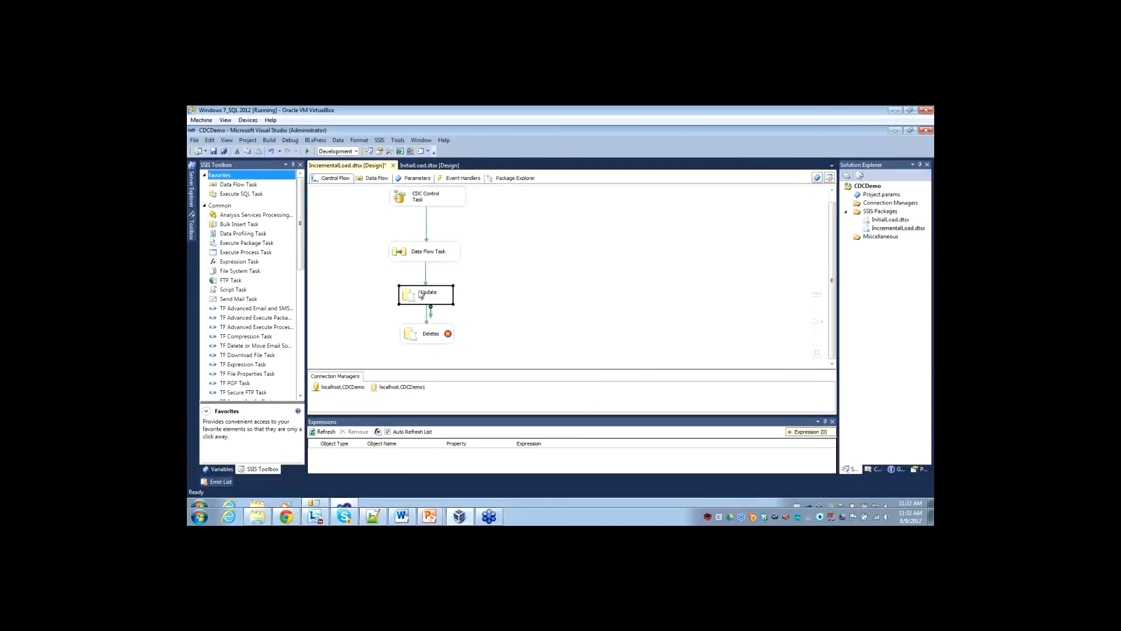
Open the Deletes task for editing and set its connection to localhost.CDCDemo1.
double_click(411, 335)
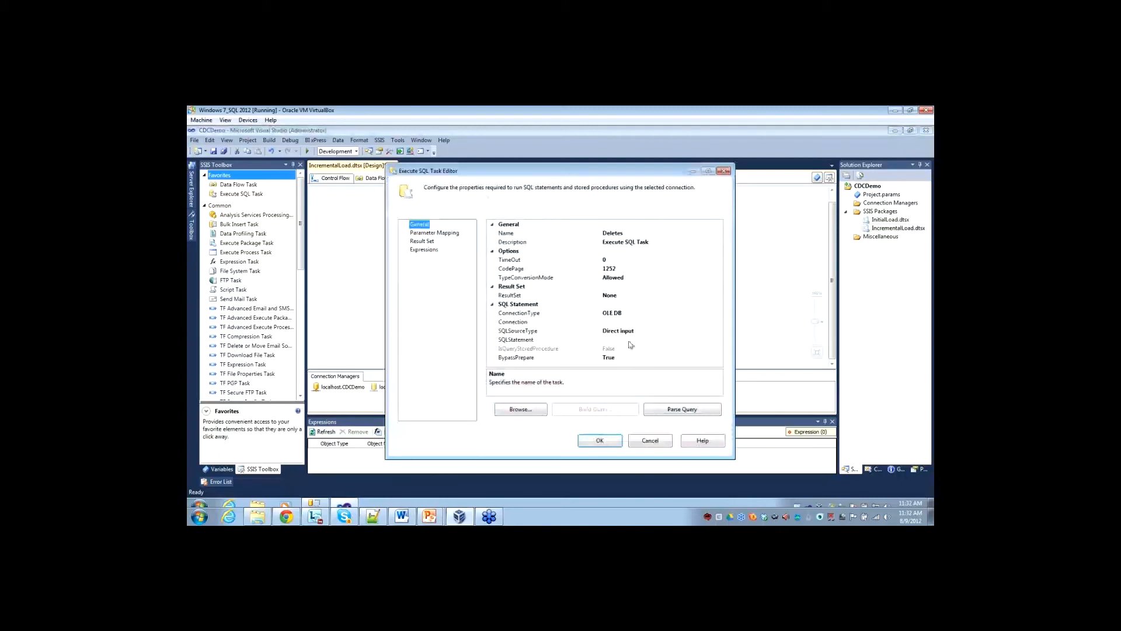
click(646, 322)
click(719, 322)
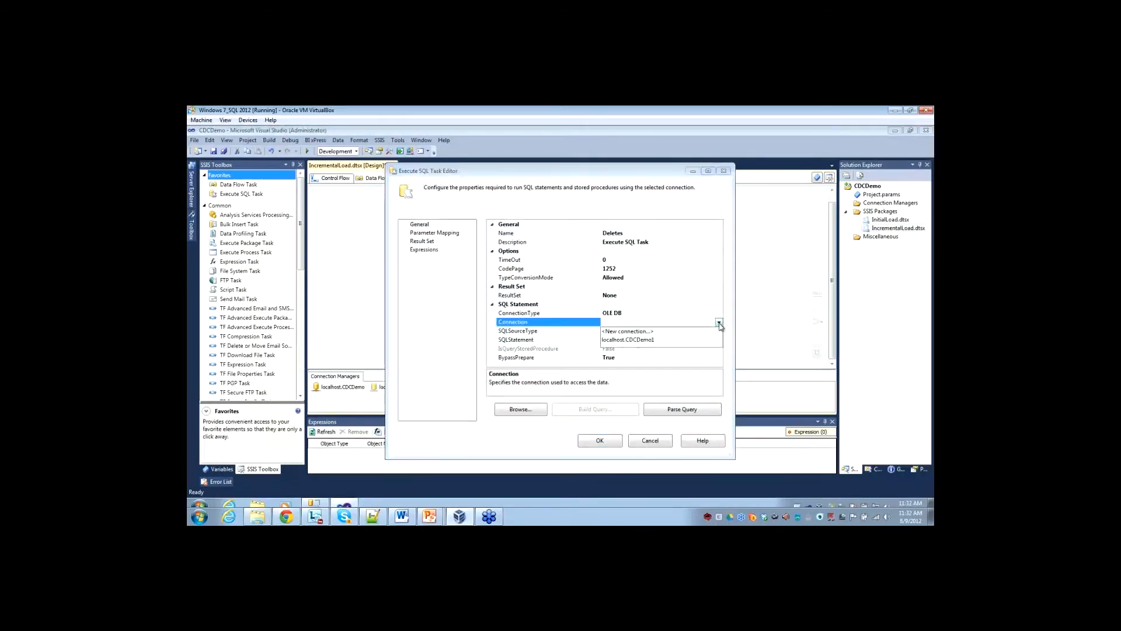
click(629, 340)
Give the Deletes task a query that deletes DimCustomer_Destination rows whose CustomerKey is found in dbo.stg_DimCustomer_DELETES.
click(658, 340)
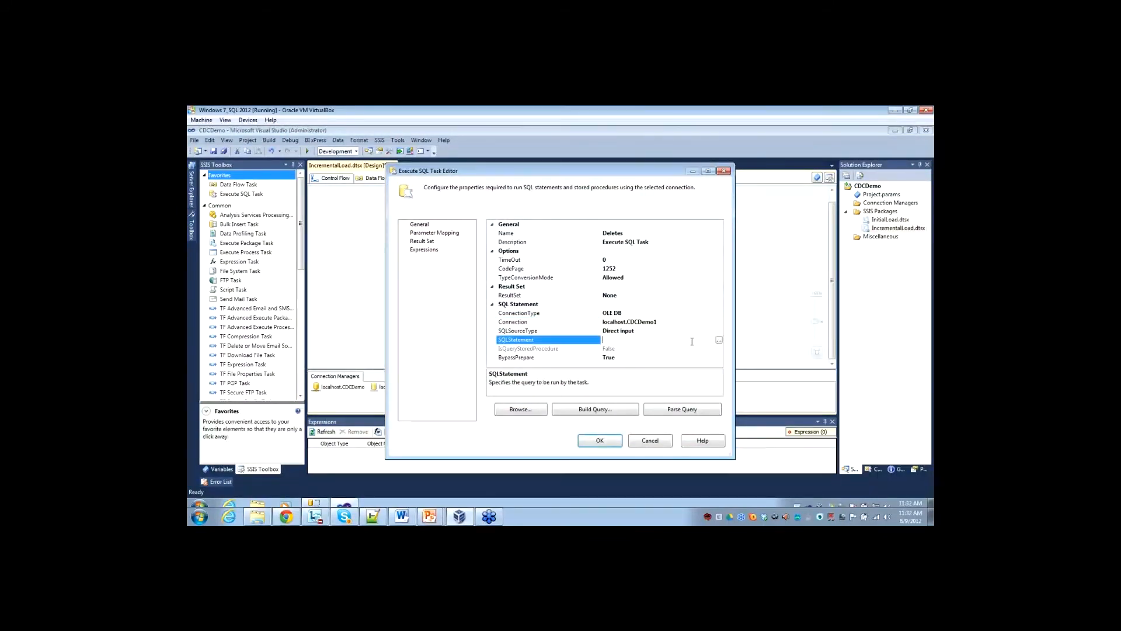
click(718, 342)
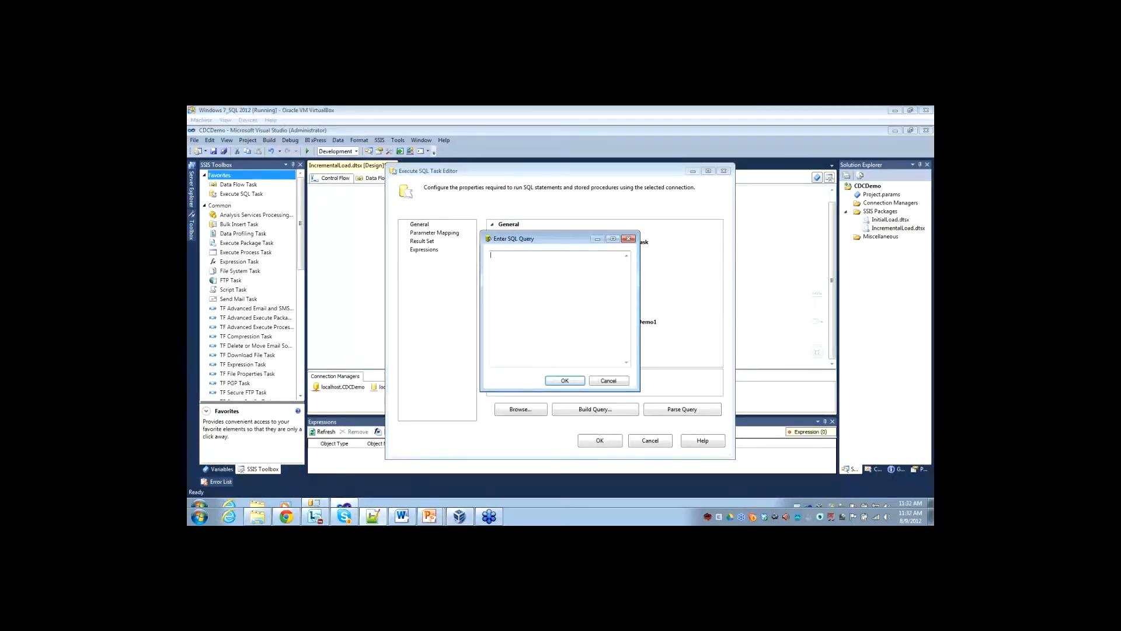
click(554, 331)
text(DELETE FROM [DimCustomer_Destination]  WHERE[CustomerKey] IN (   SELECT [CustomerKey]   FROM [dbo].[stg_DimCustomer_DELETES])
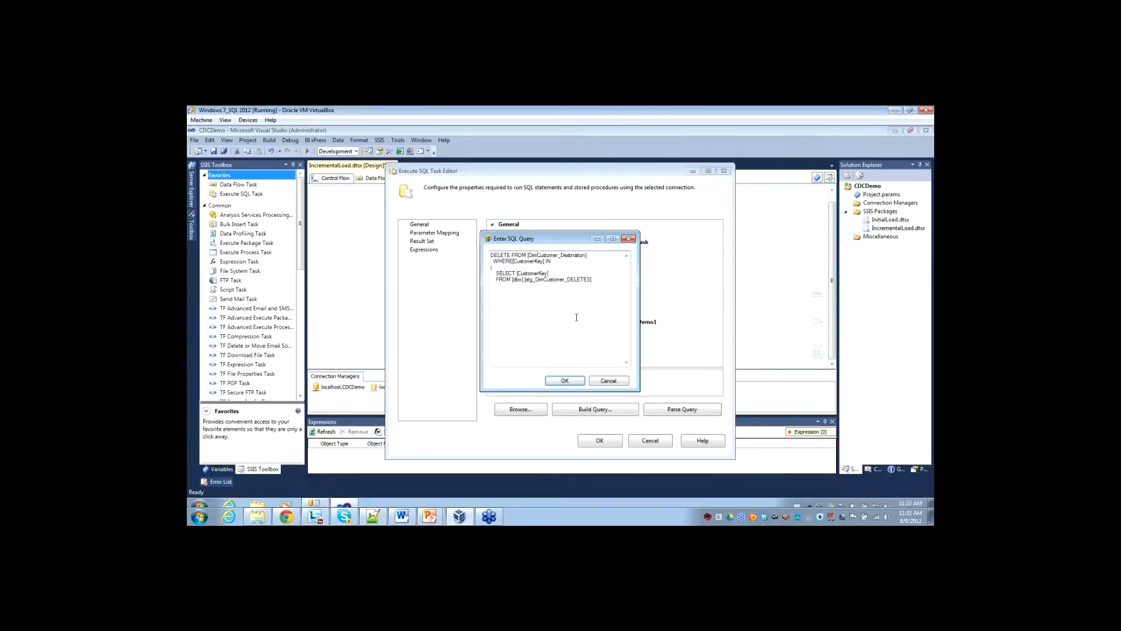
click(565, 380)
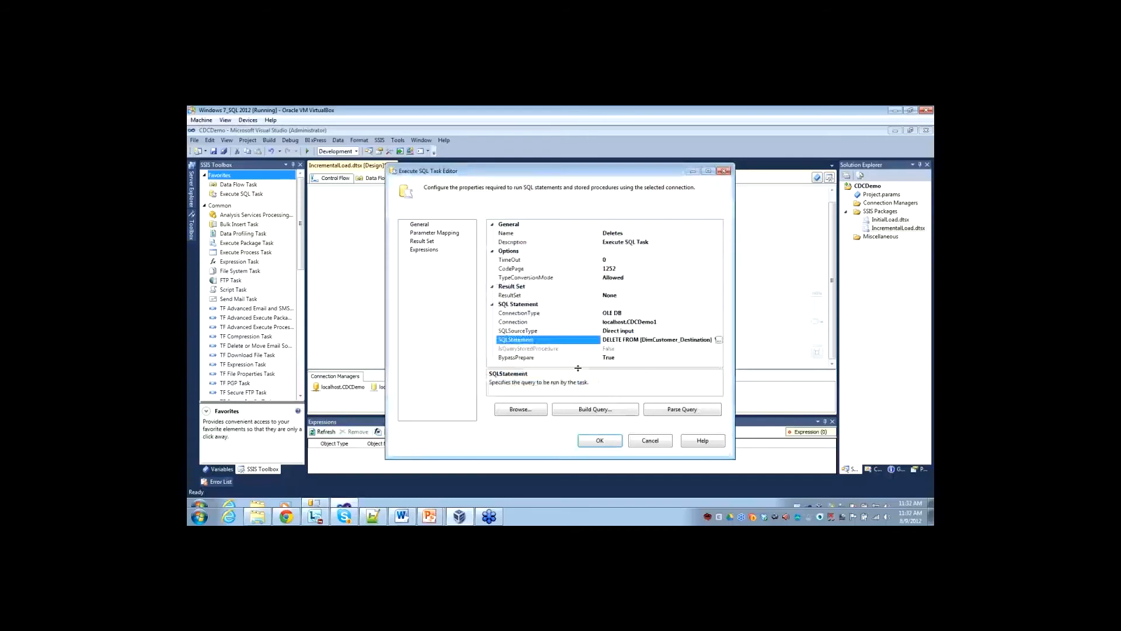
click(600, 441)
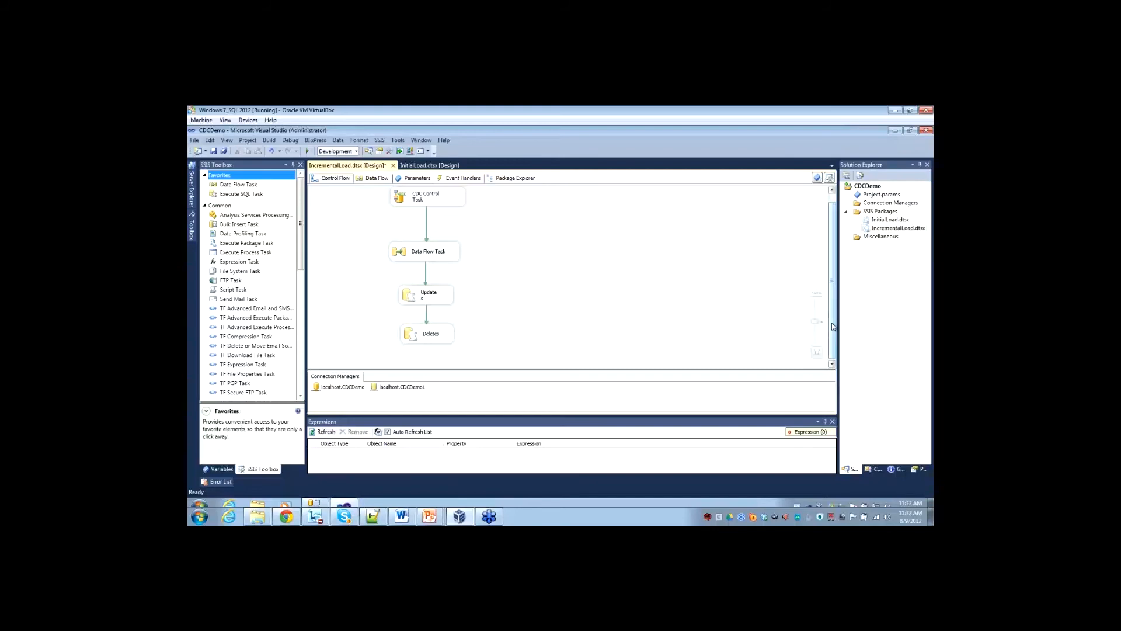
Compact the control flow by moving the Data Flow and Updates tasks up and placing Deletes beside Updates.
drag(431, 253, 430, 236)
drag(416, 290, 415, 270)
drag(416, 337, 499, 281)
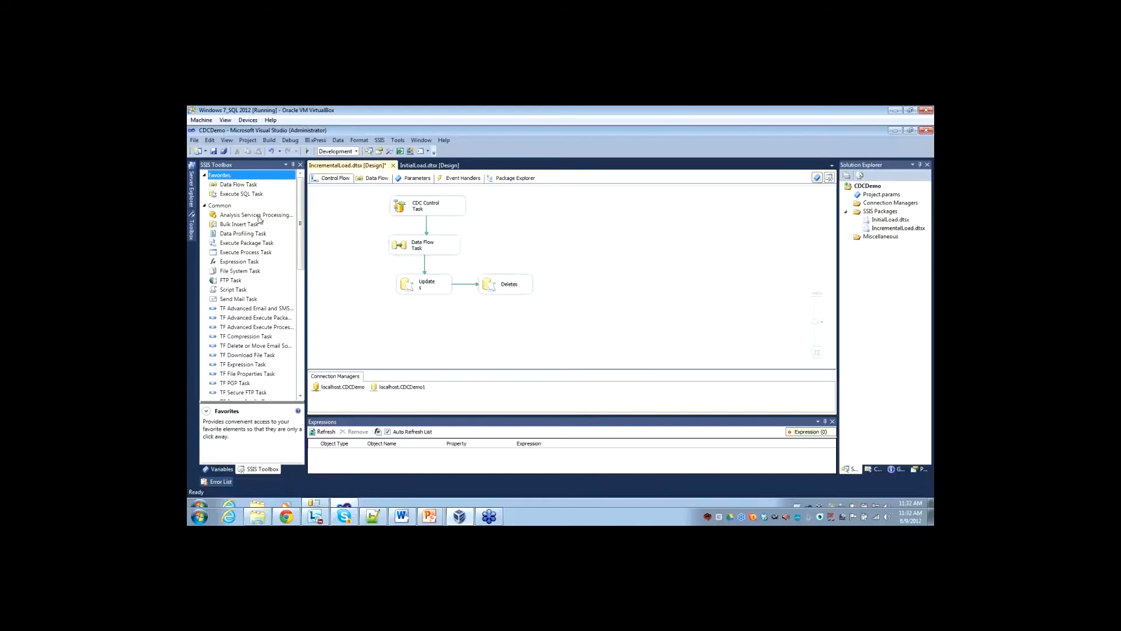
Add a second CDC Control Task below Updates and connect the Deletes task to it with a precedence constraint.
mouse_move(299, 247)
mouse_down()
mouse_move(302, 285)
mouse_move(300, 240)
mouse_up()
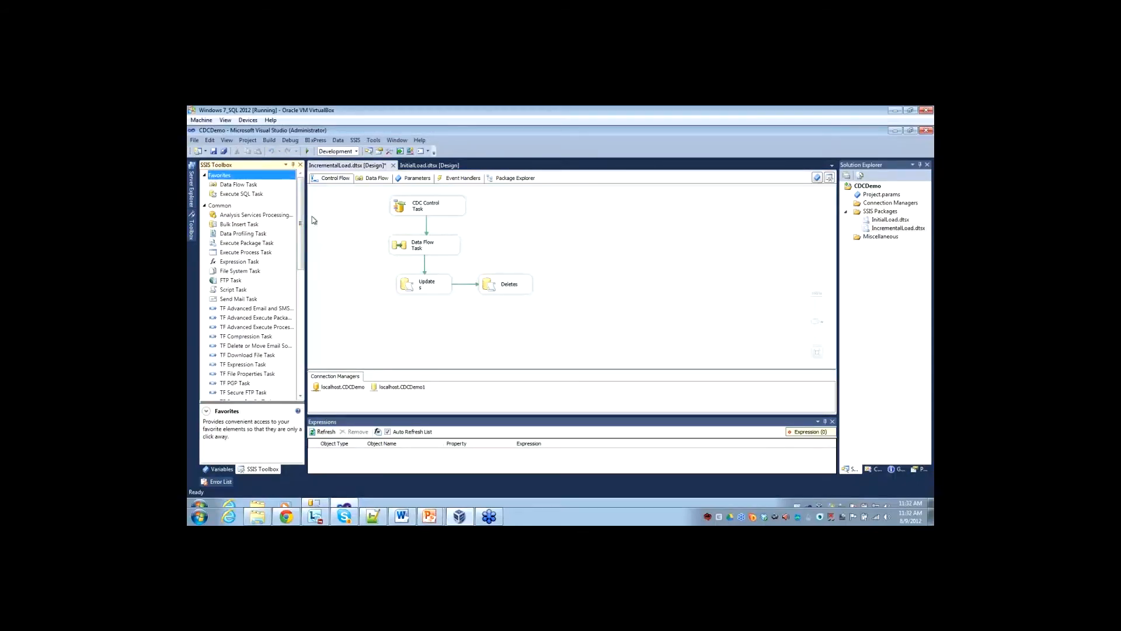
drag(301, 225, 304, 304)
scroll(257, 292, down, 2)
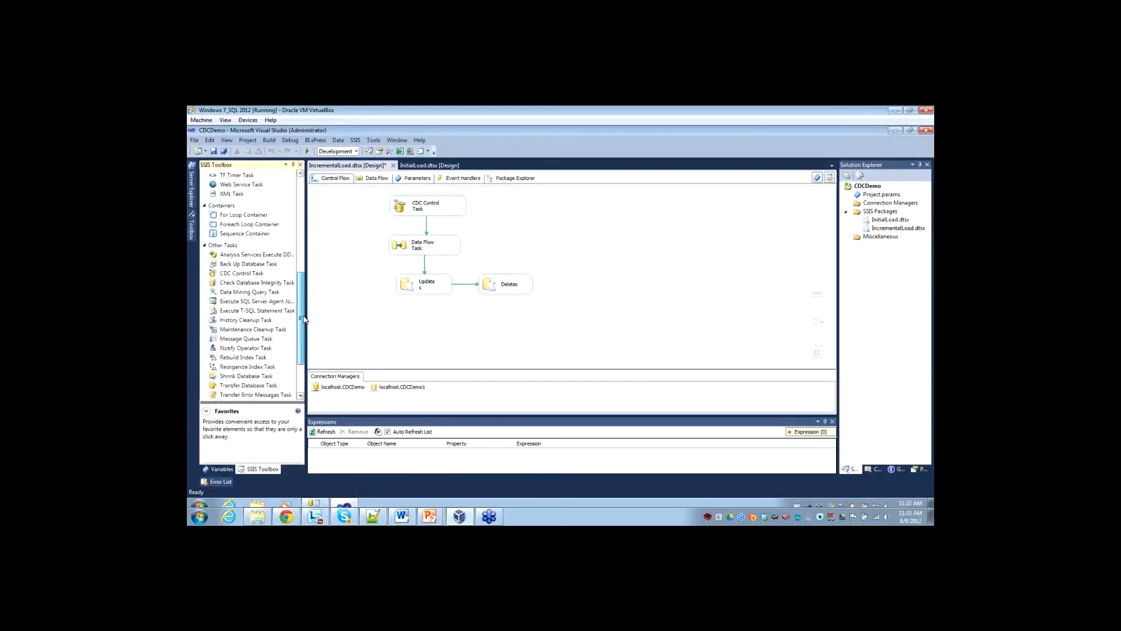
drag(230, 269, 245, 277)
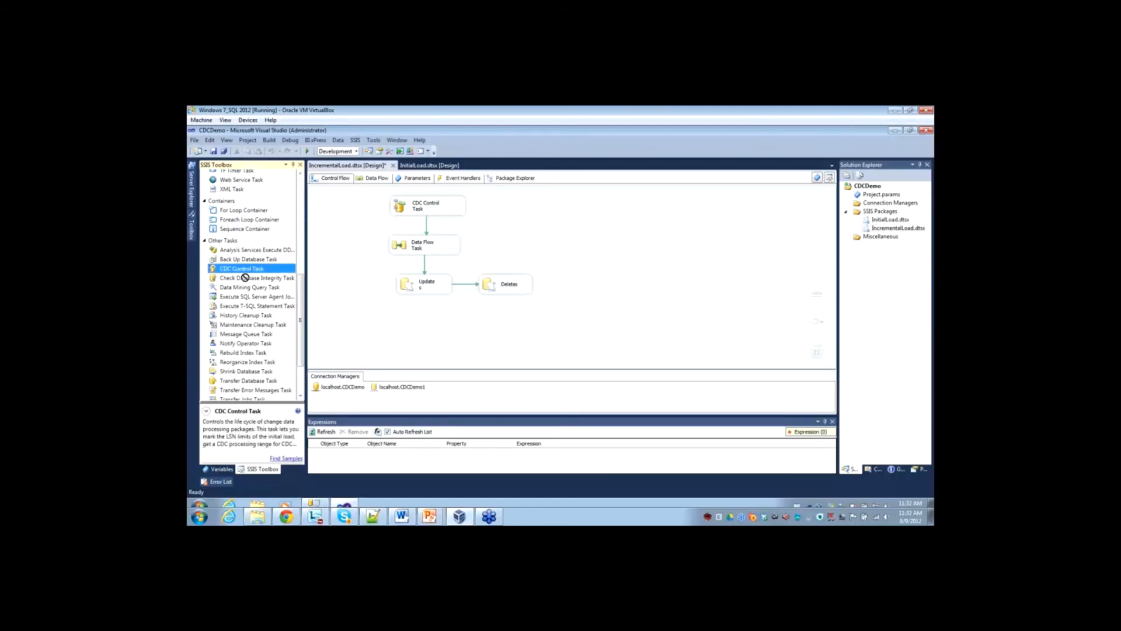
drag(464, 339, 434, 339)
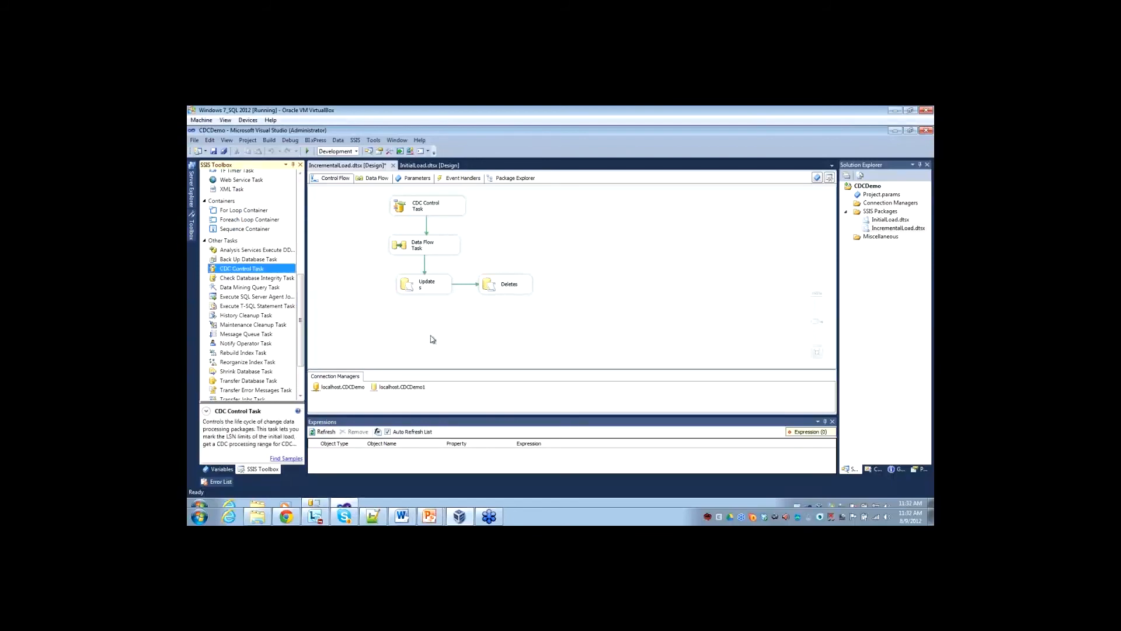
click(492, 278)
drag(509, 294, 435, 330)
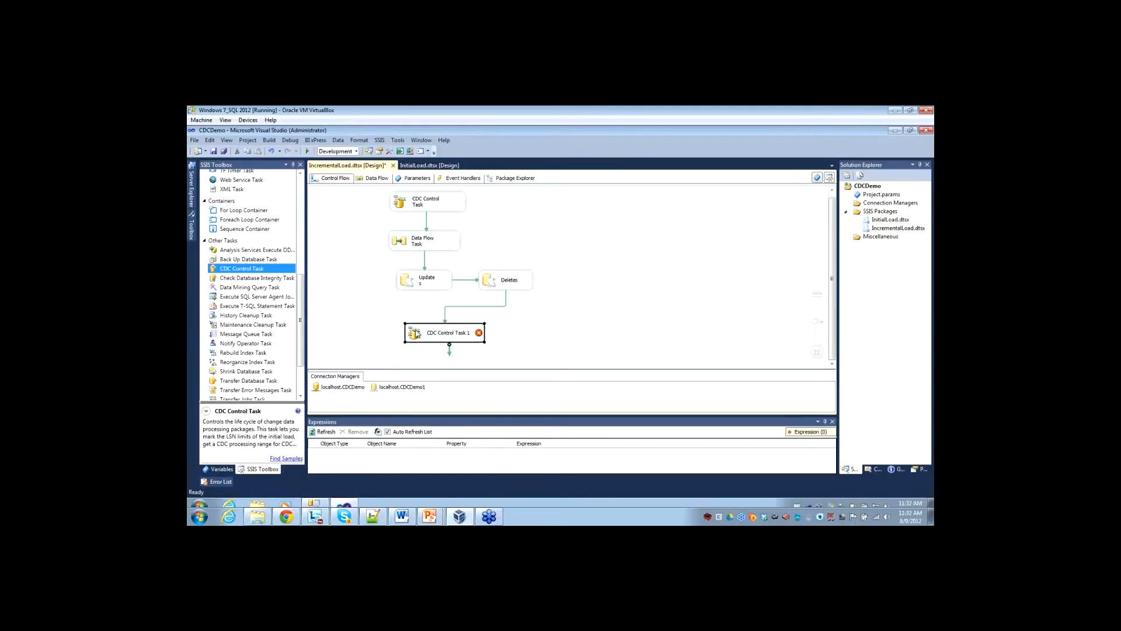
Set the second CDC Control Task's control operation to Mark processed range.
double_click(417, 334)
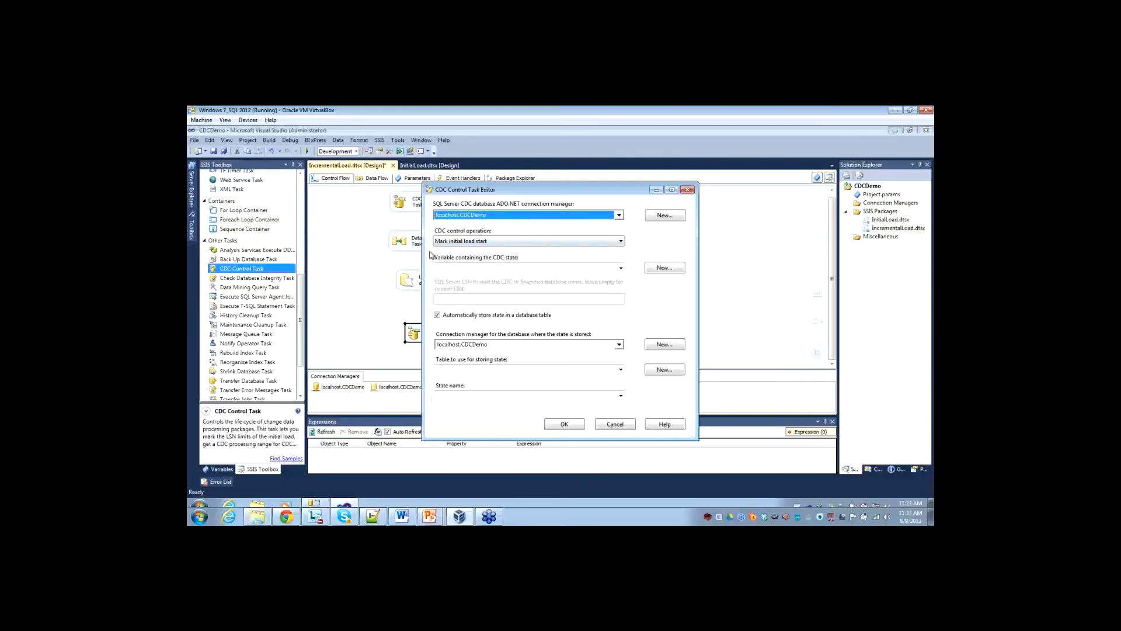
click(500, 242)
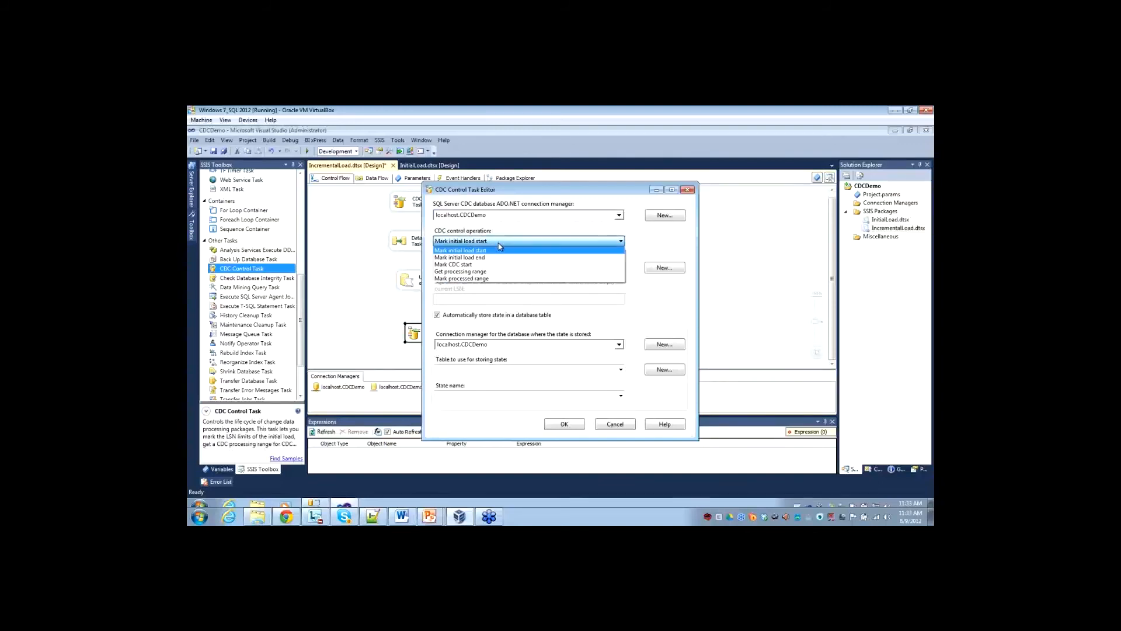
click(479, 279)
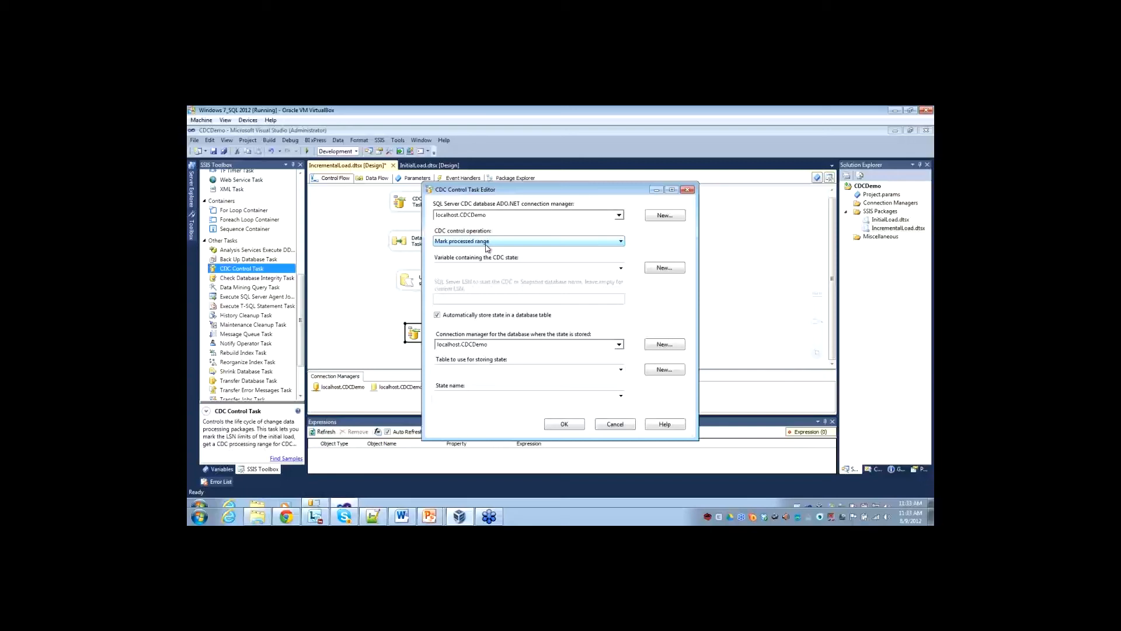
Store the second CDC Control Task's state in User::CDC_State using the [dbo].[cdc_states] table, and accept the settings.
click(620, 268)
click(453, 282)
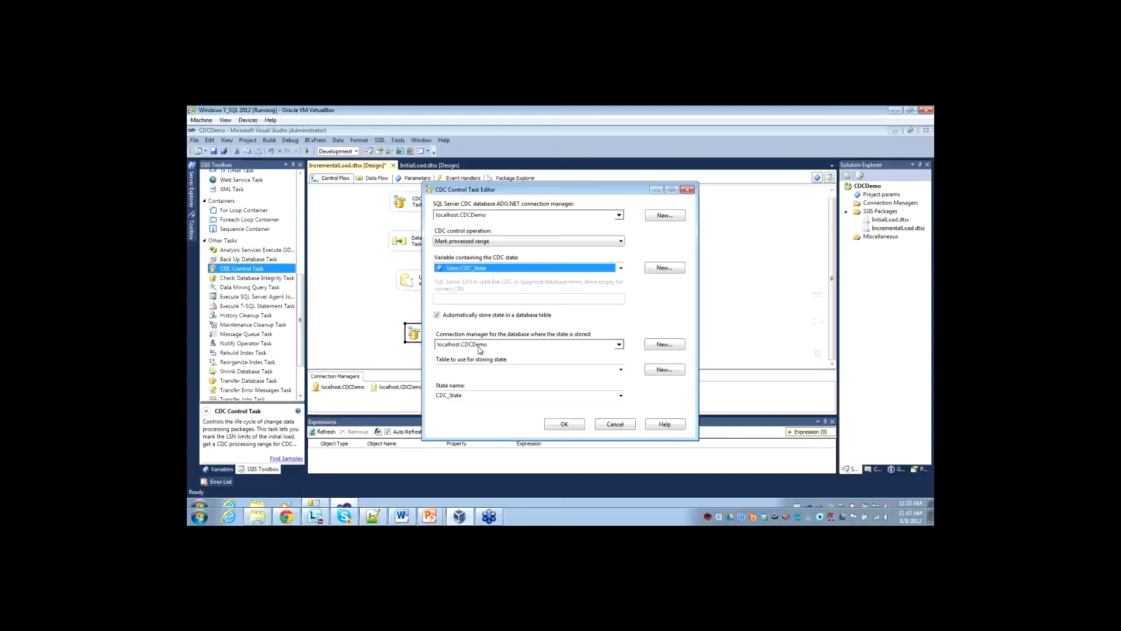
click(495, 370)
click(621, 369)
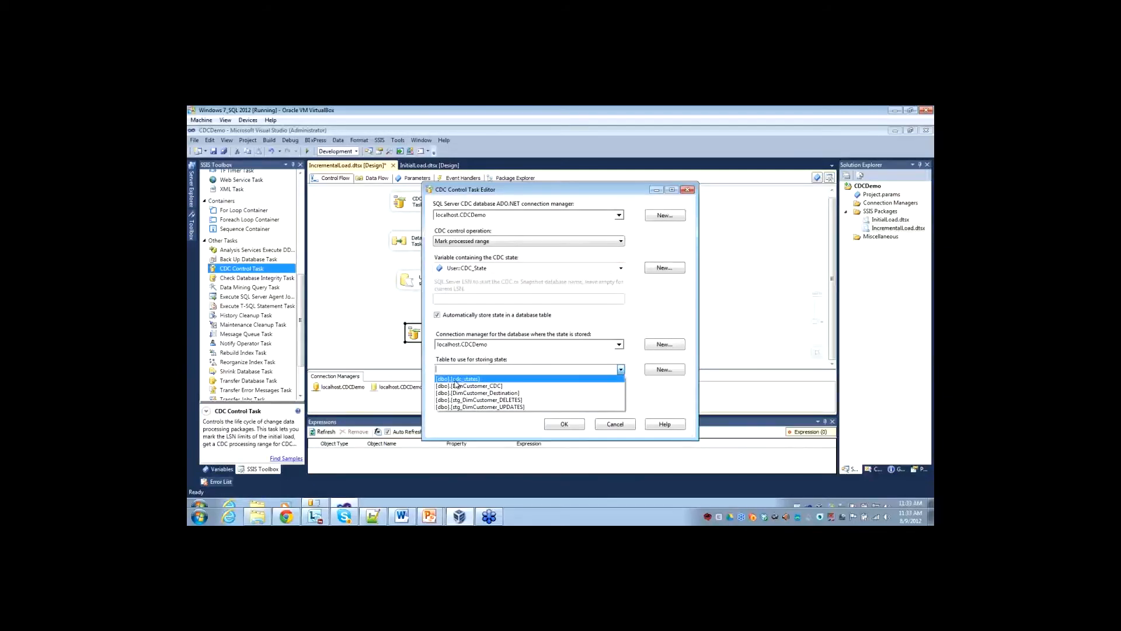
click(468, 379)
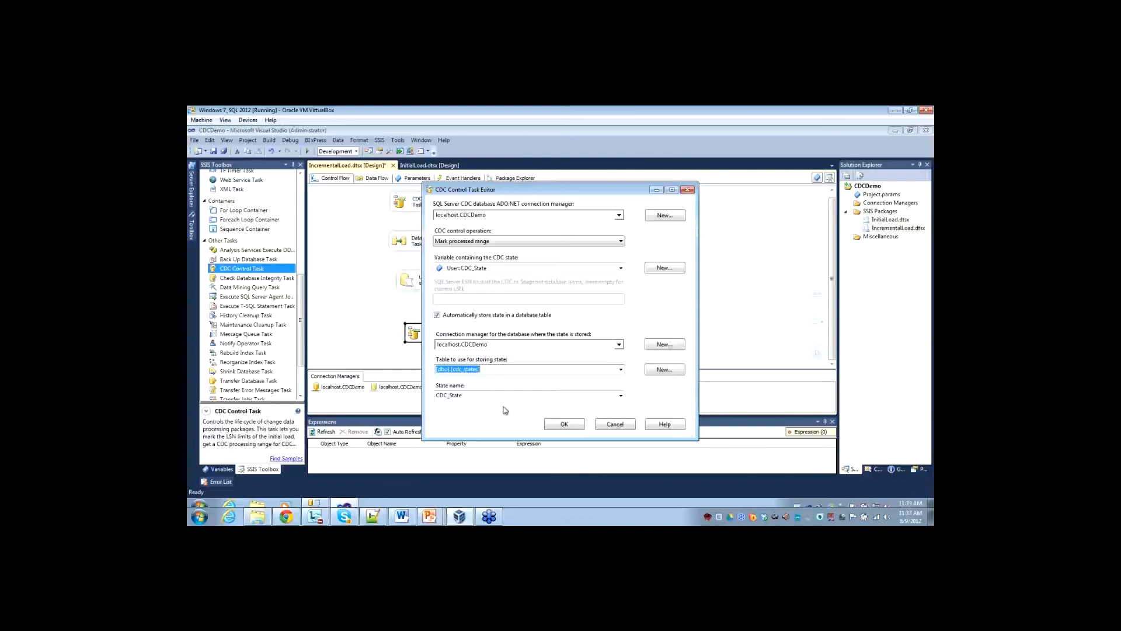
click(562, 425)
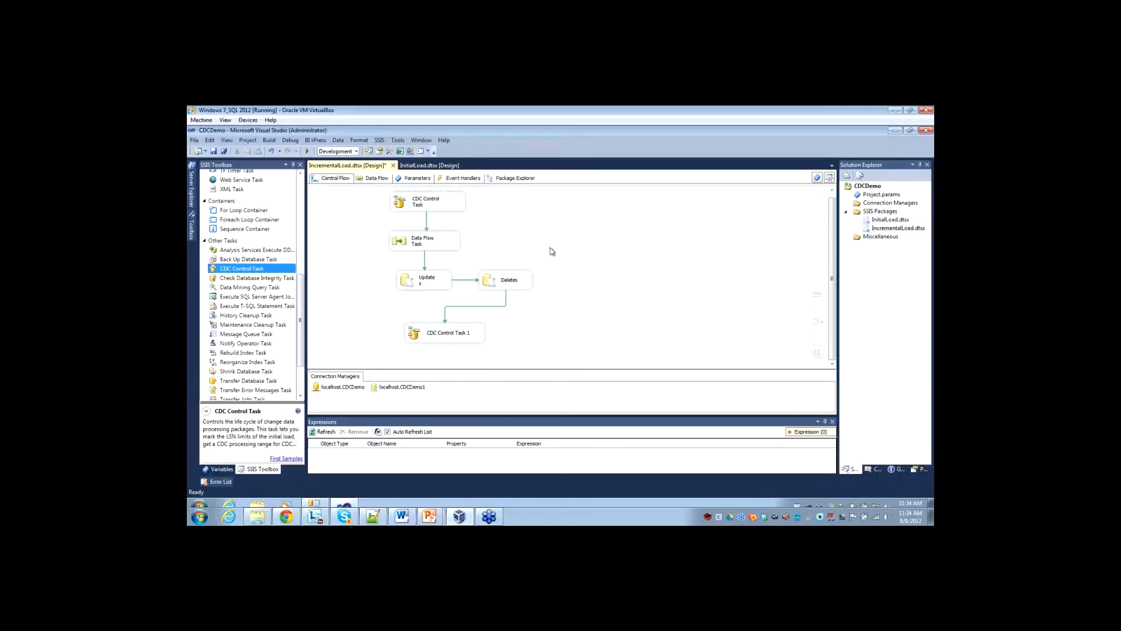
Execute the IncrementalLoad package with its data flow shown, and stop debugging once the run ends.
click(374, 179)
right_click(881, 229)
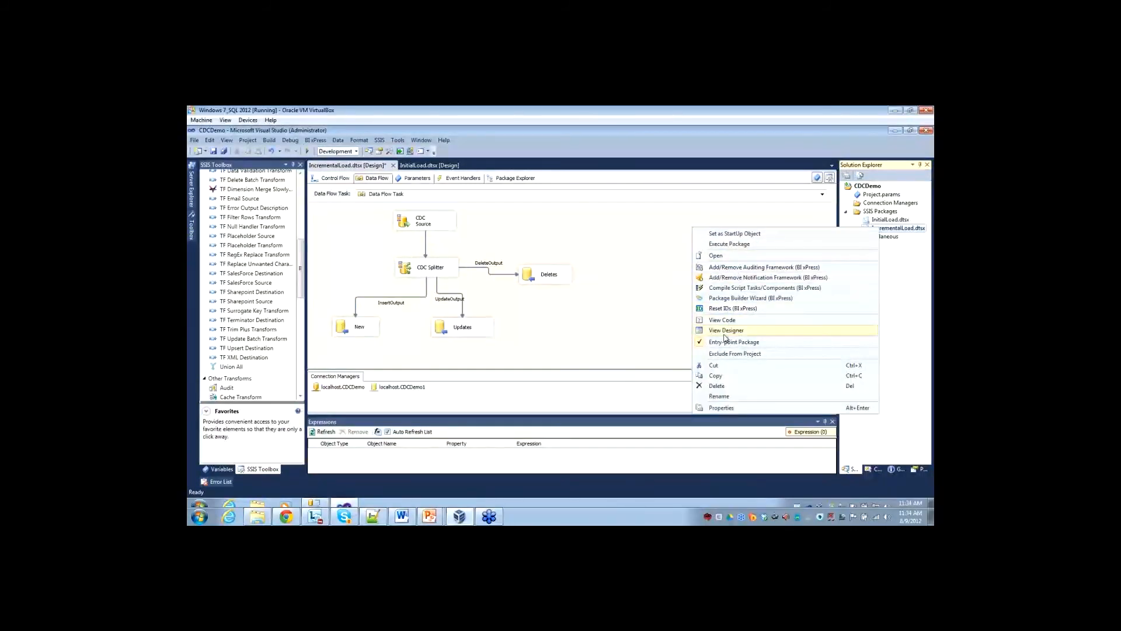
click(726, 244)
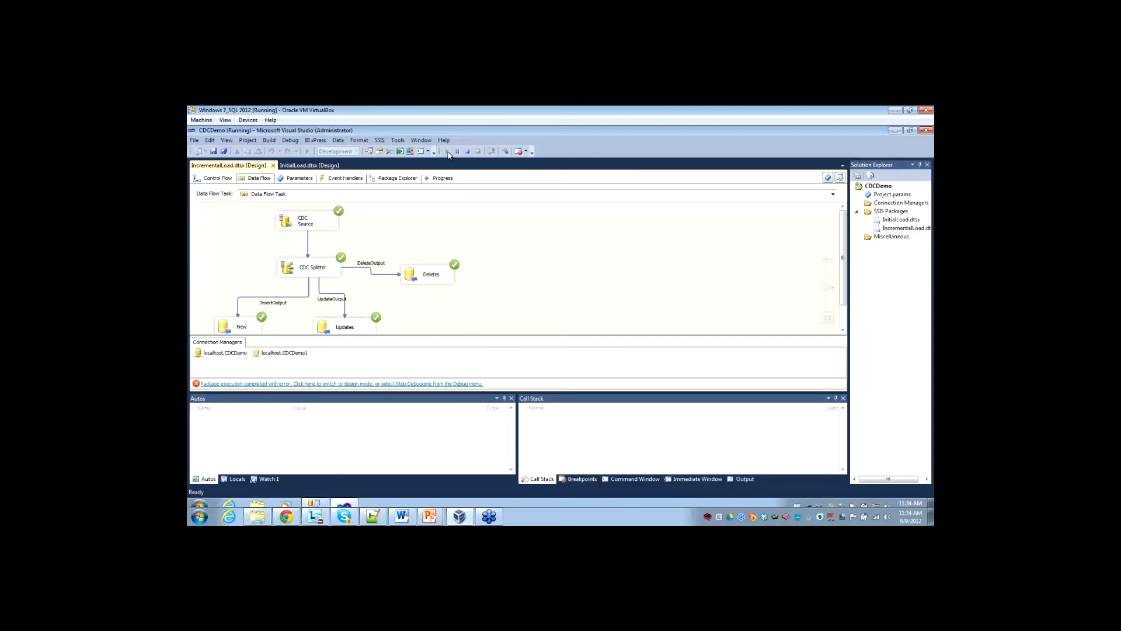
click(468, 151)
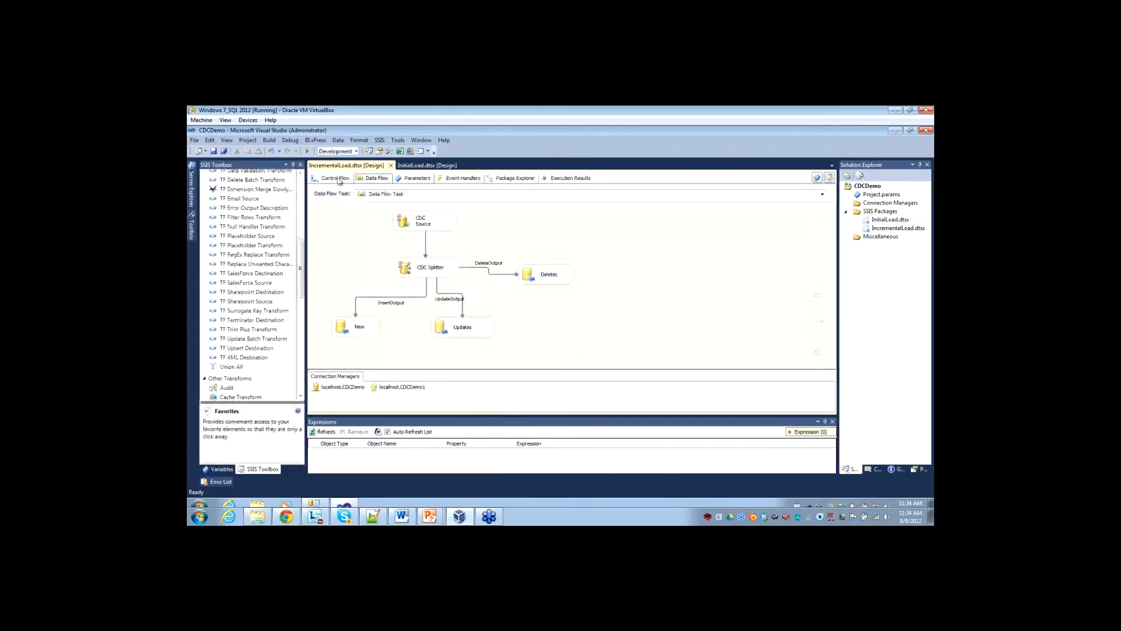
Examine the IncrementalLoad execution results down to the Deletes and Updates task entries.
click(338, 179)
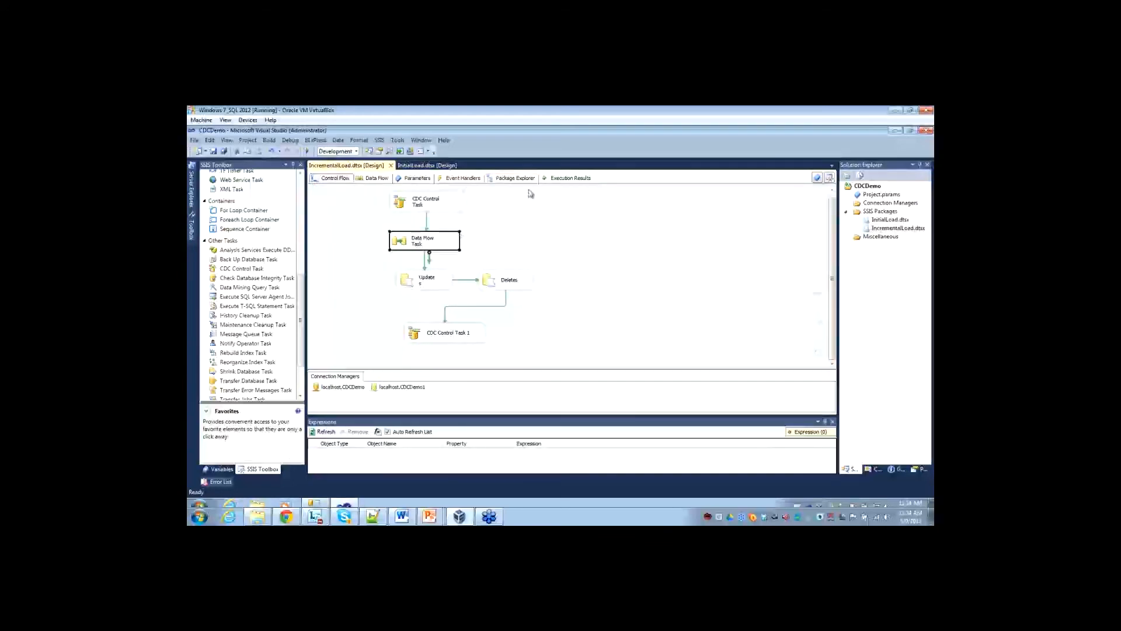
click(561, 179)
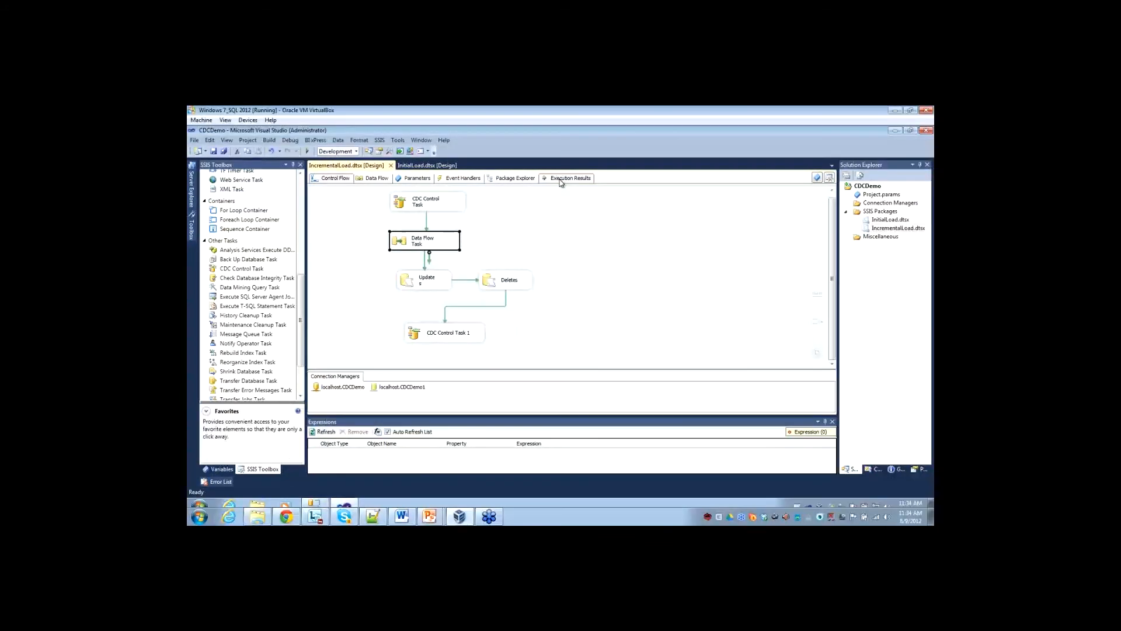
scroll(582, 337, down, 1)
scroll(583, 337, down, 15)
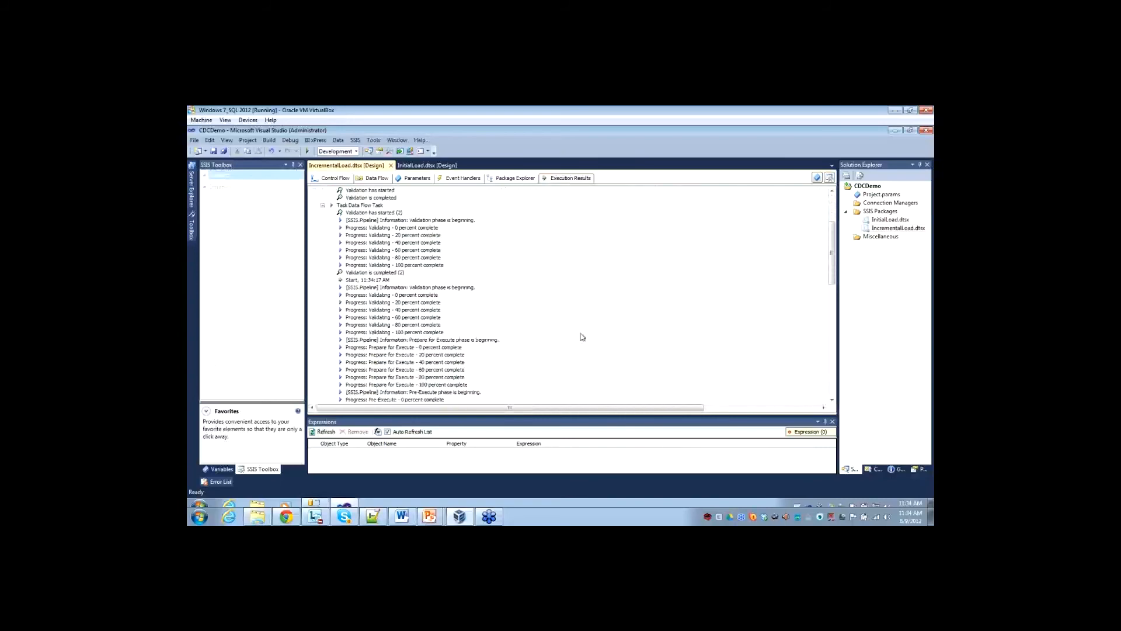
scroll(583, 338, down, 5)
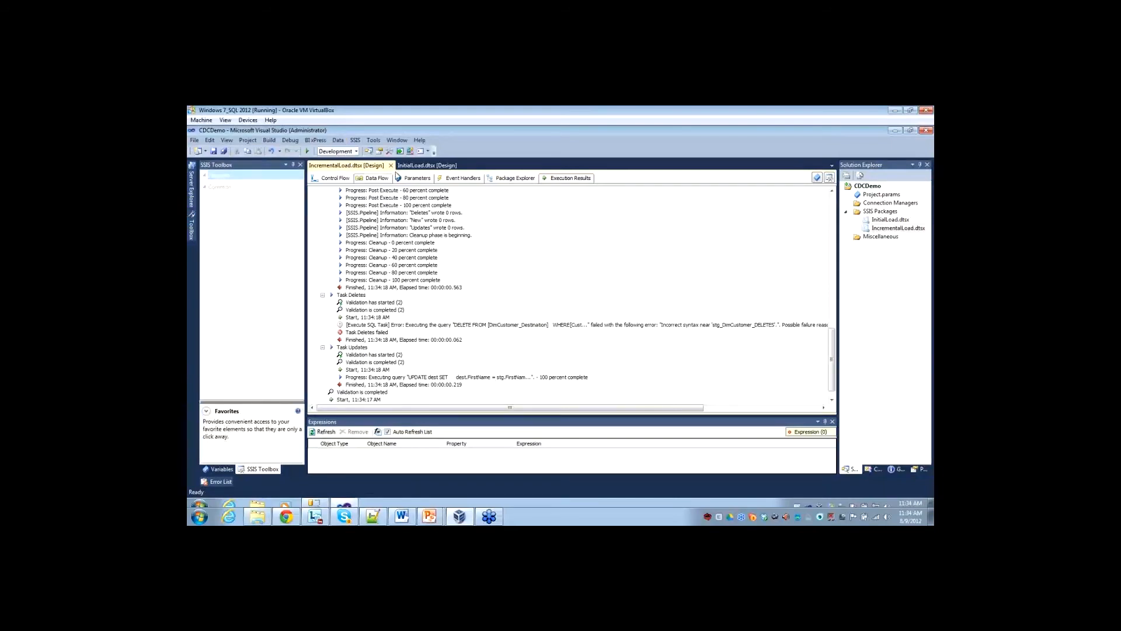
Add the missing closing parenthesis at the end of the Deletes task's SQL query and save the task.
click(330, 178)
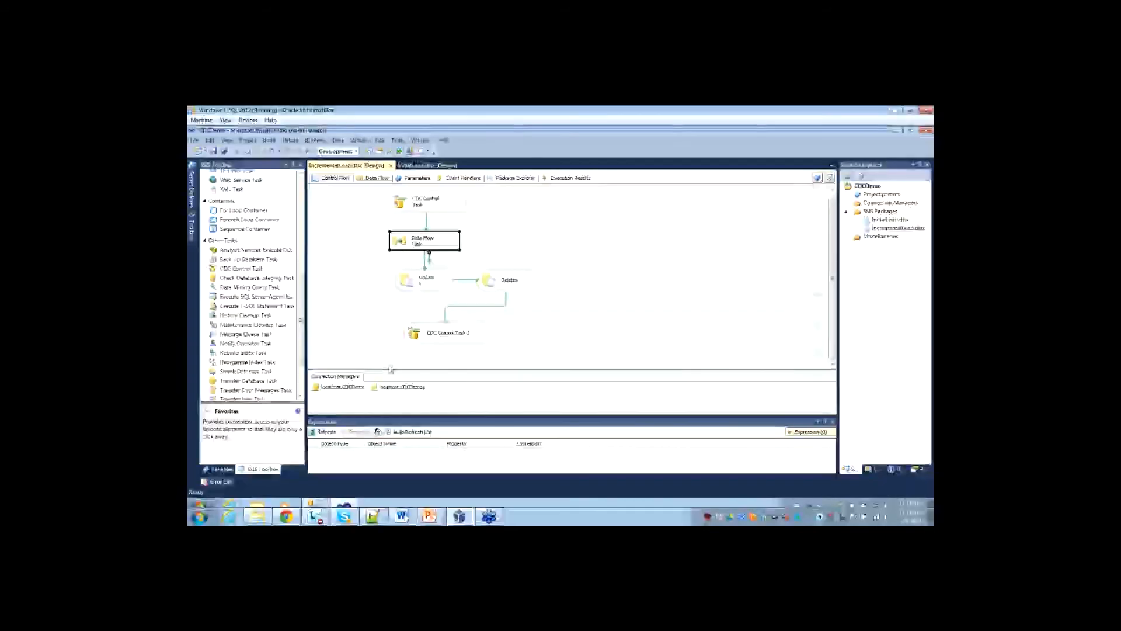
double_click(513, 278)
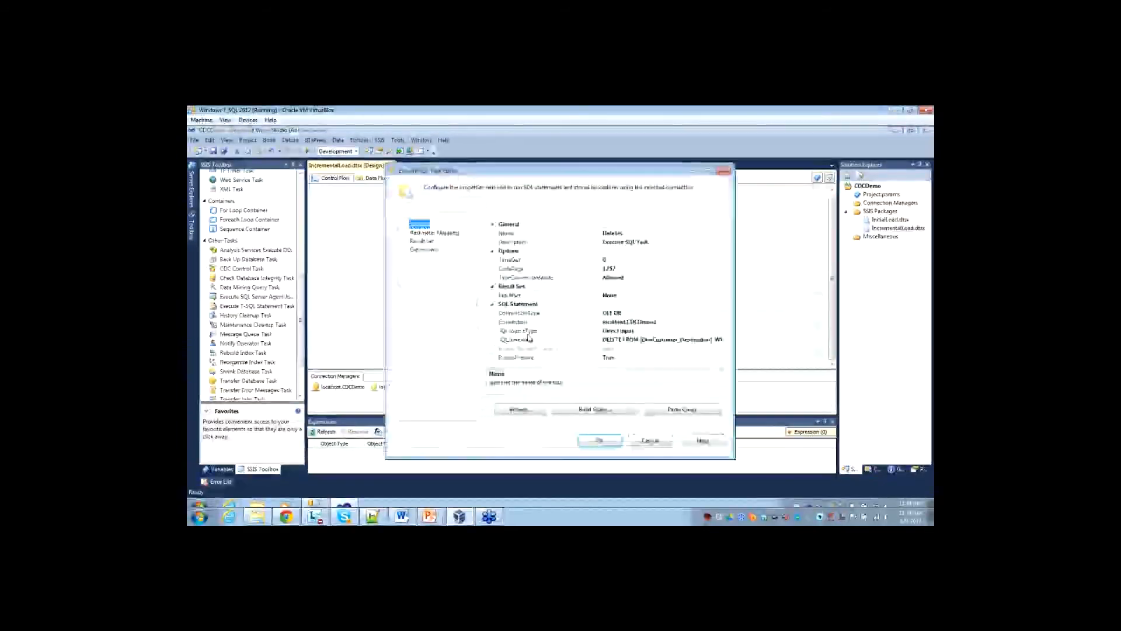
click(529, 339)
click(723, 341)
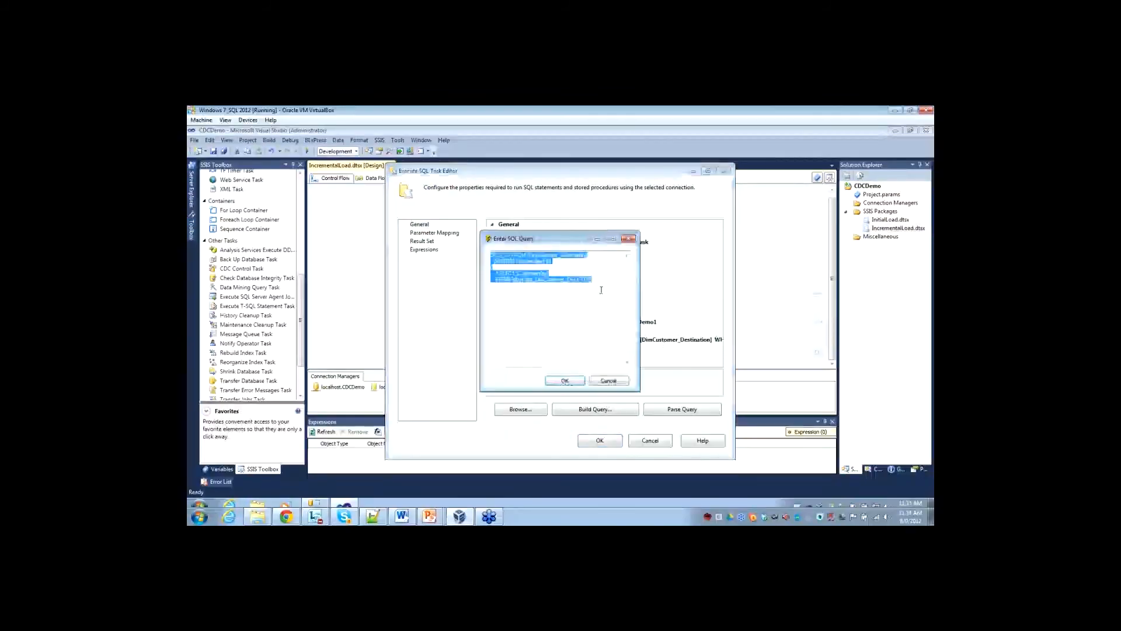
click(608, 291)
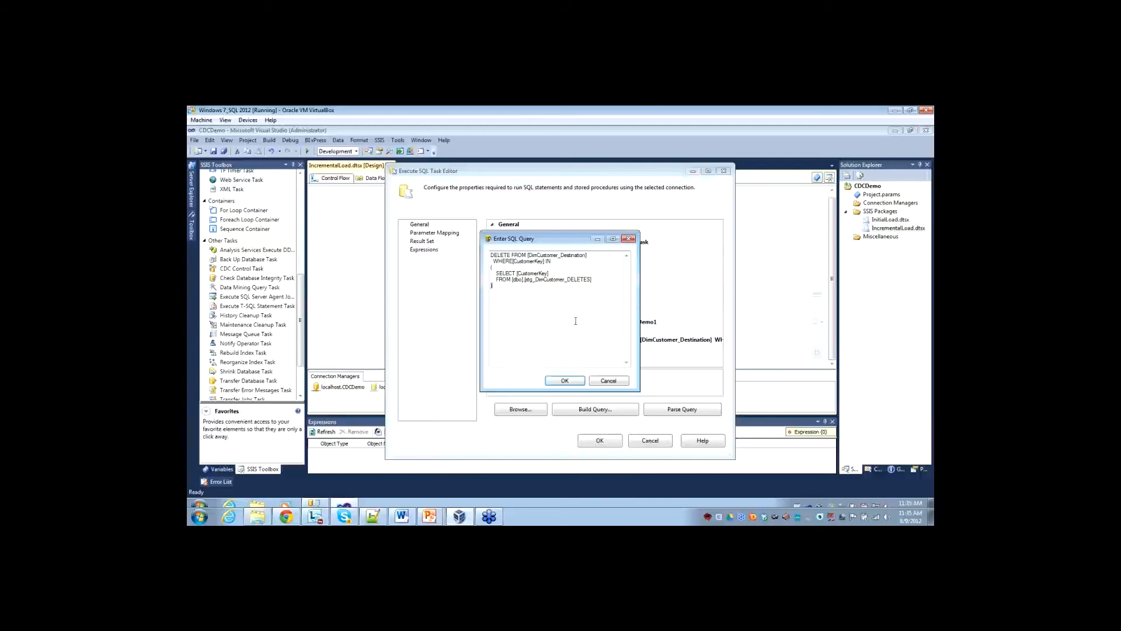
click(565, 380)
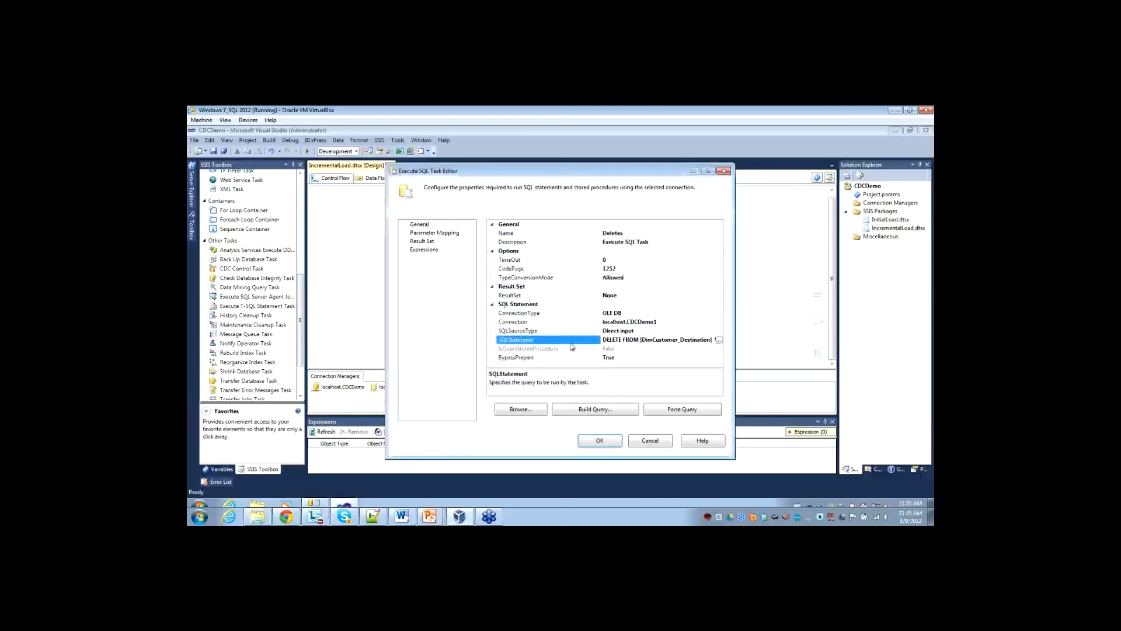
click(602, 441)
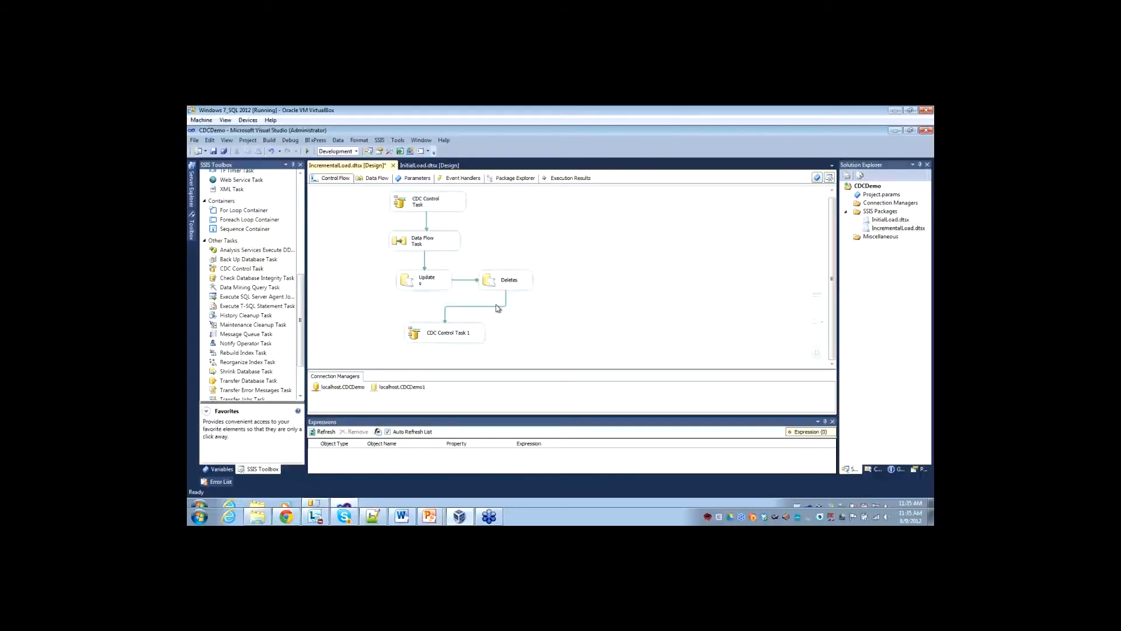
Execute the IncrementalLoad package again, check its data flow, and stop debugging, returning to the control flow.
right_click(888, 231)
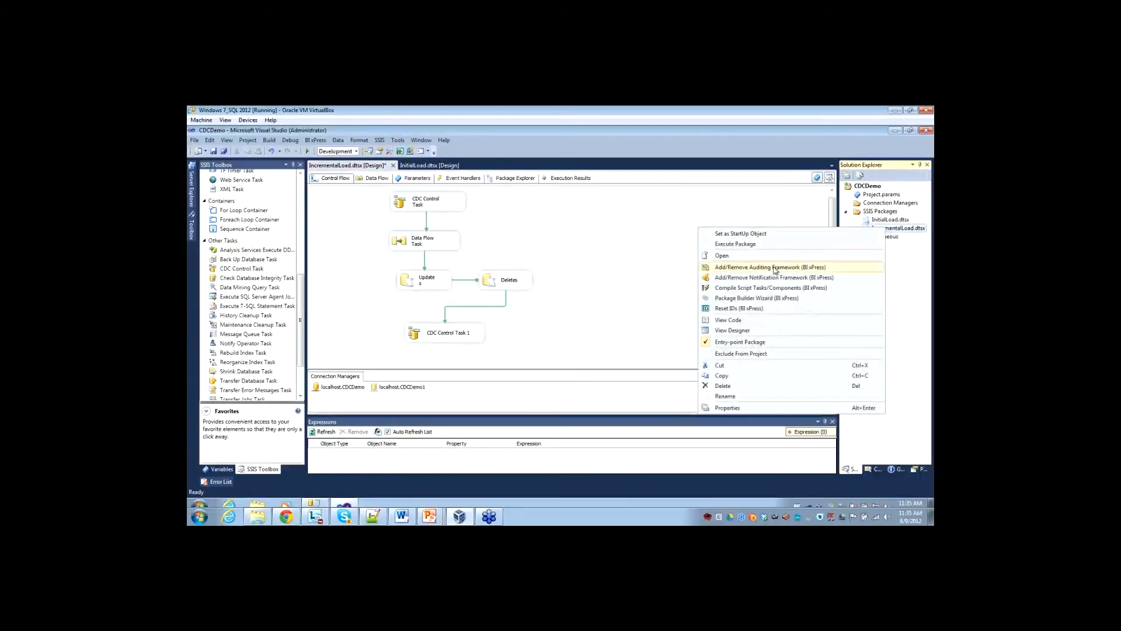
click(739, 245)
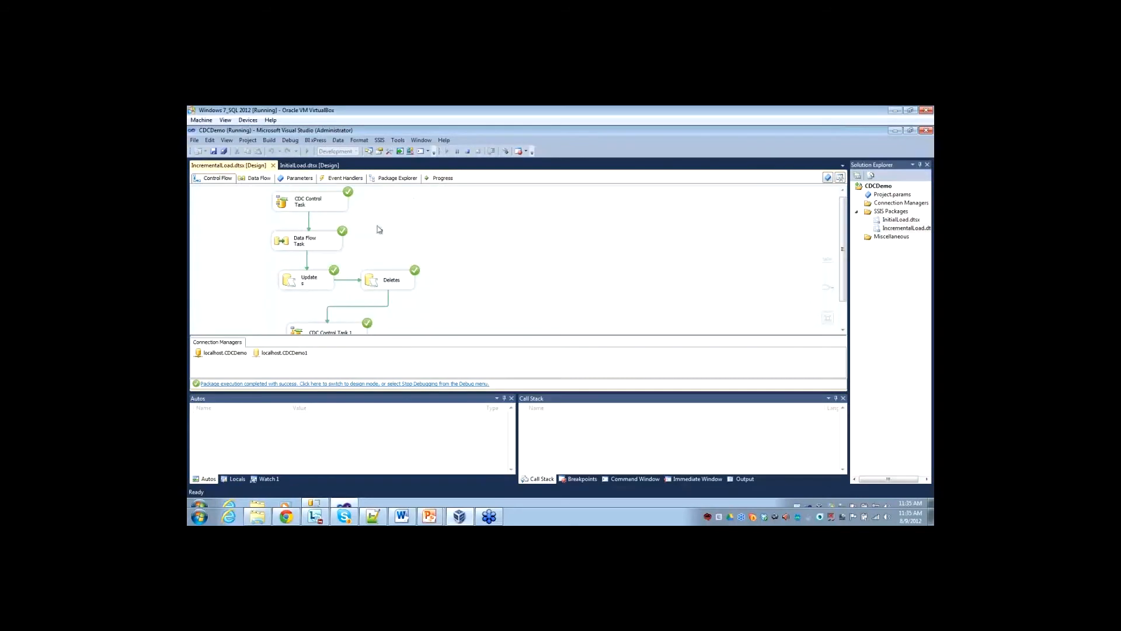
double_click(309, 244)
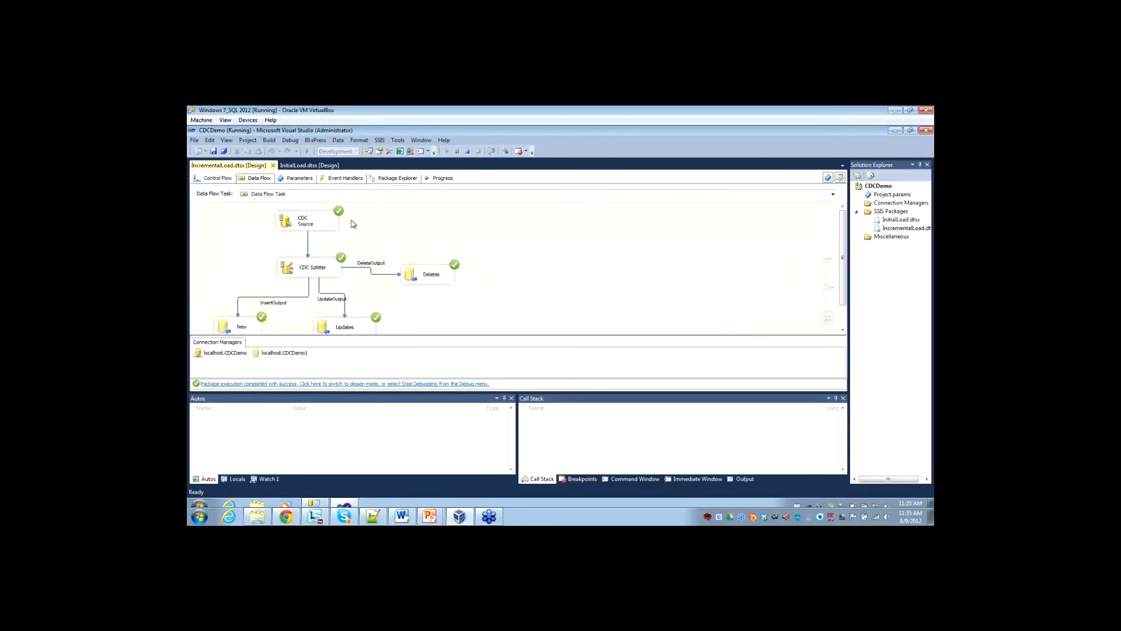
click(467, 150)
click(334, 178)
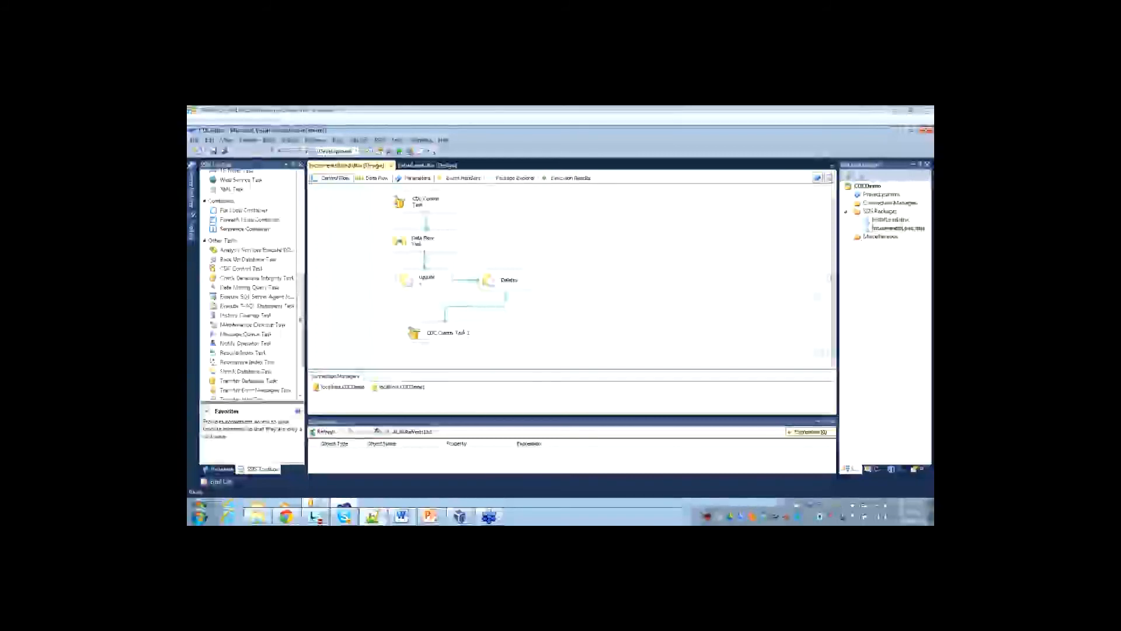
Switch to SQL Server Management Studio, paste the script inserting AdventureWorksDW2012 customers with CustomerKey > 11499 into DimCustomer_CDC, and execute it.
click(588, 266)
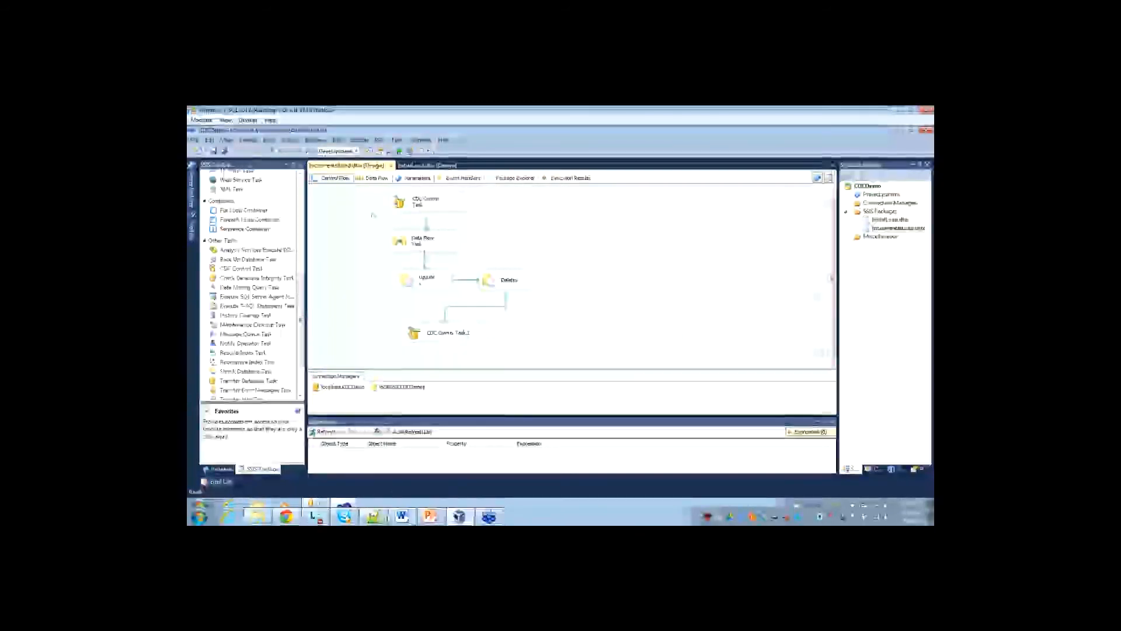
click(322, 506)
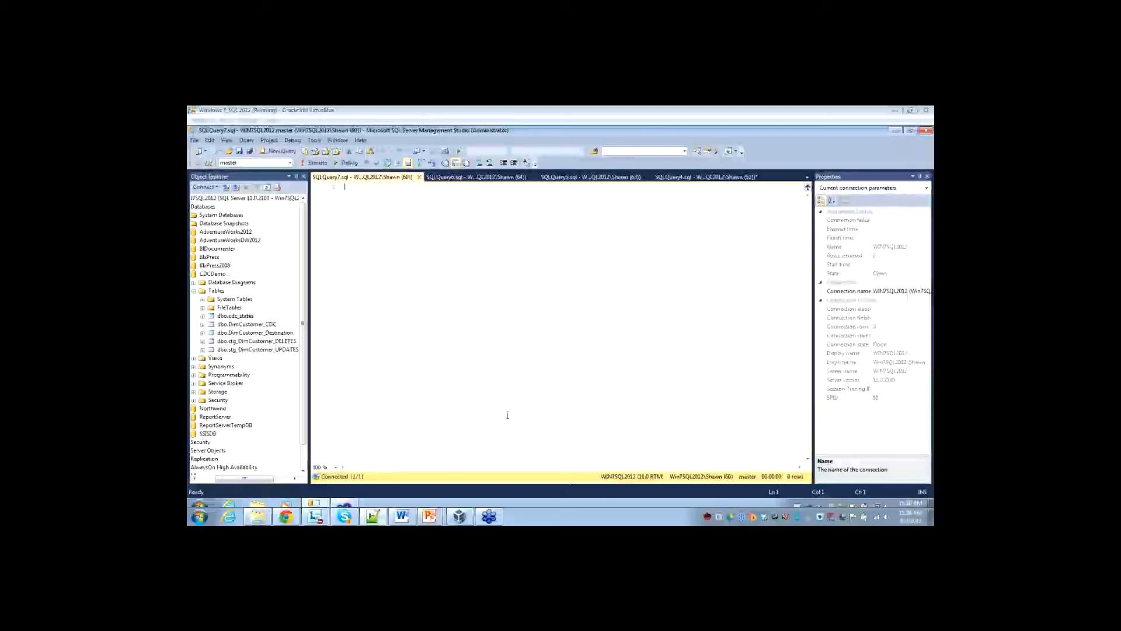
click(441, 279)
key(ctrl+v)
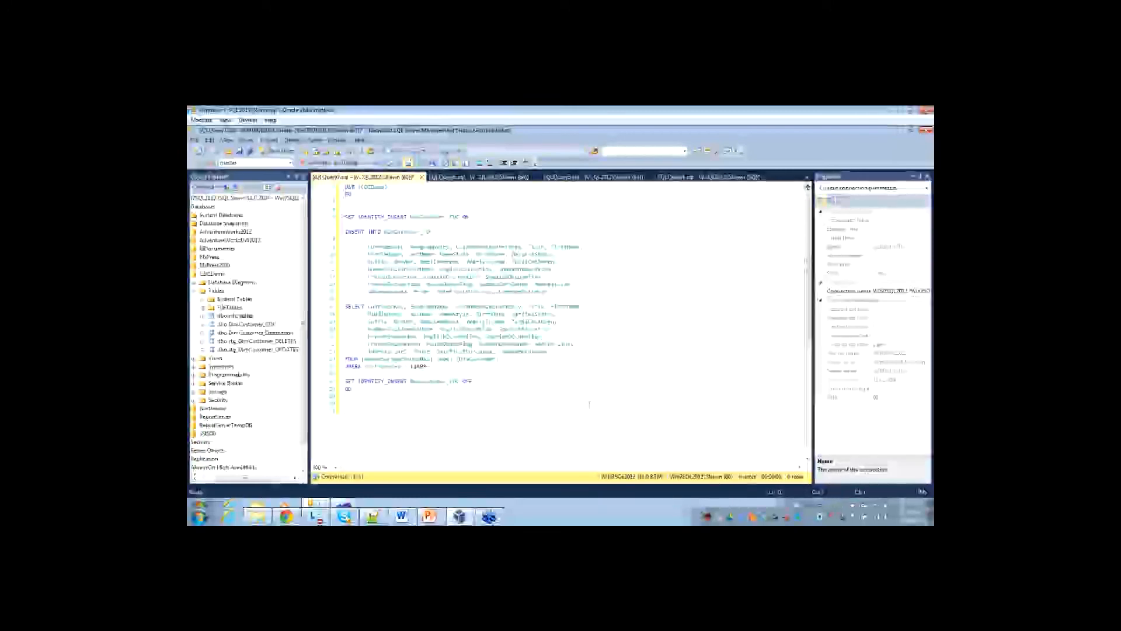
click(670, 518)
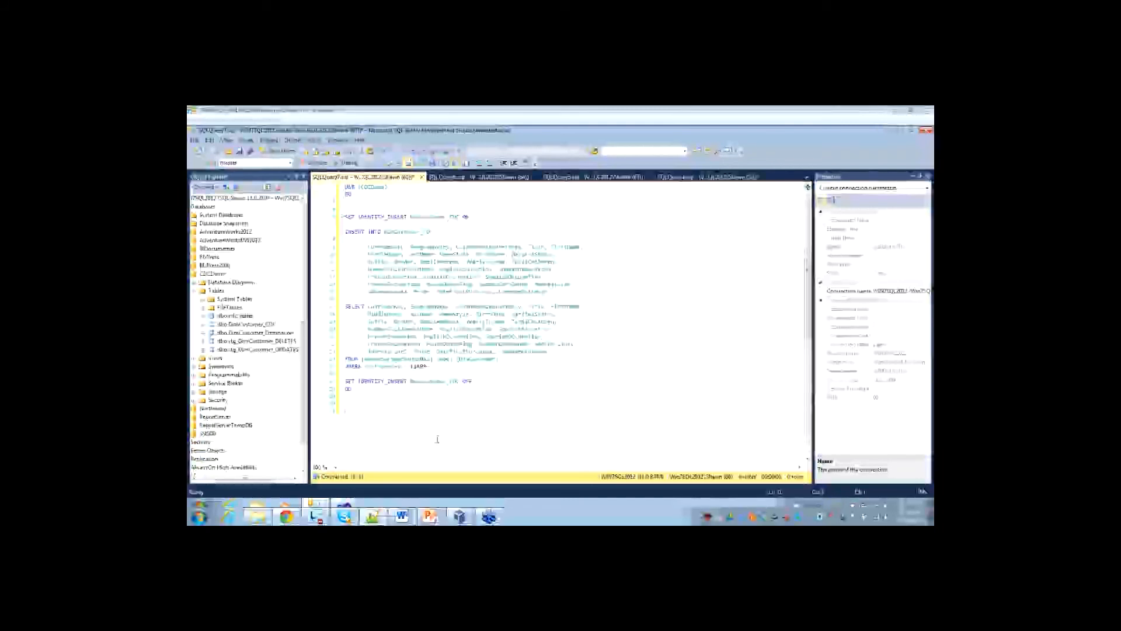
click(318, 163)
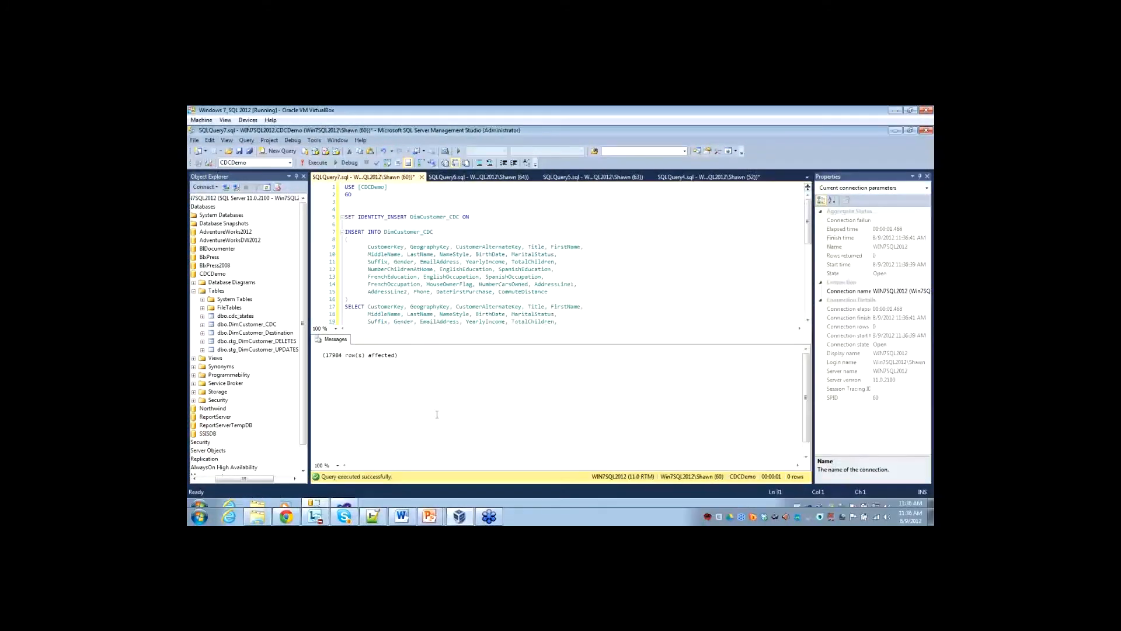
key(ctrl+1)
click(341, 283)
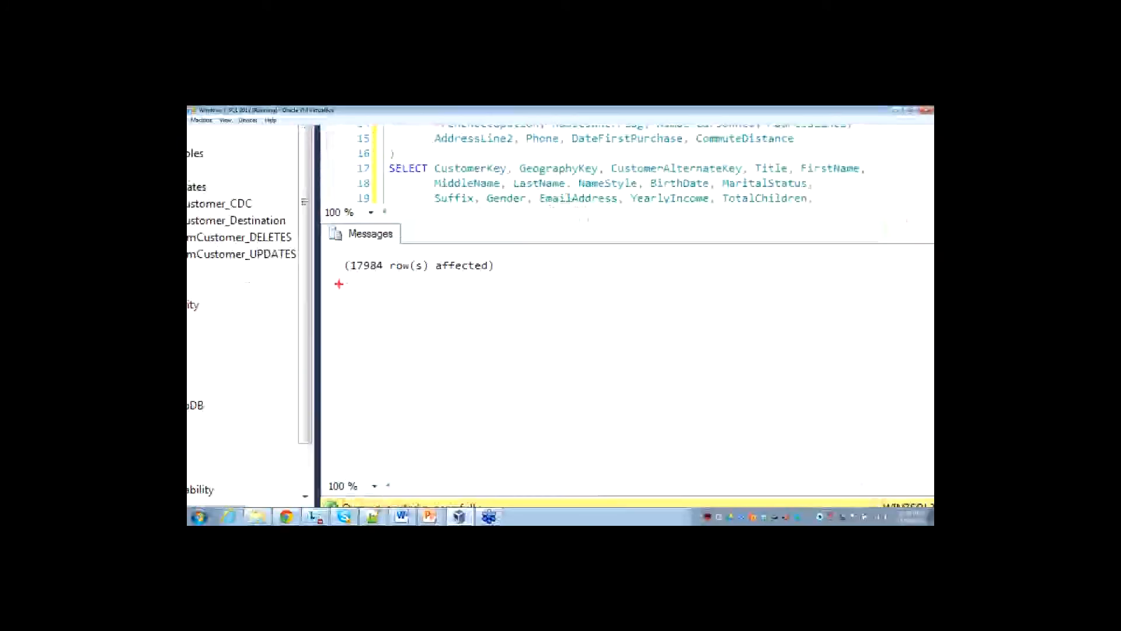
drag(365, 277, 350, 318)
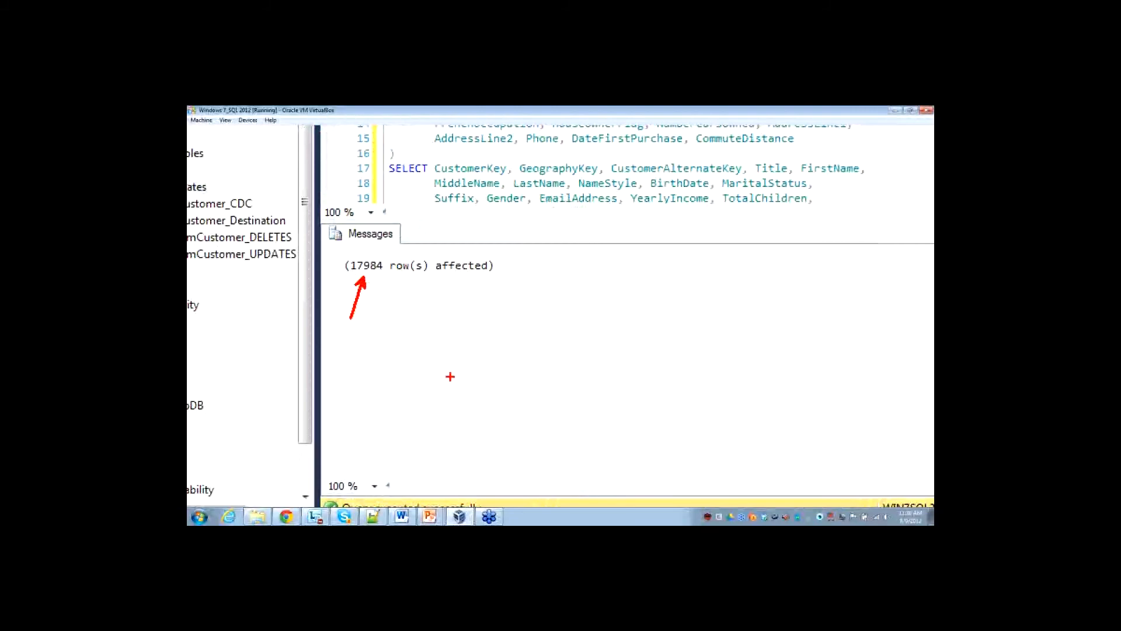
key(Escape)
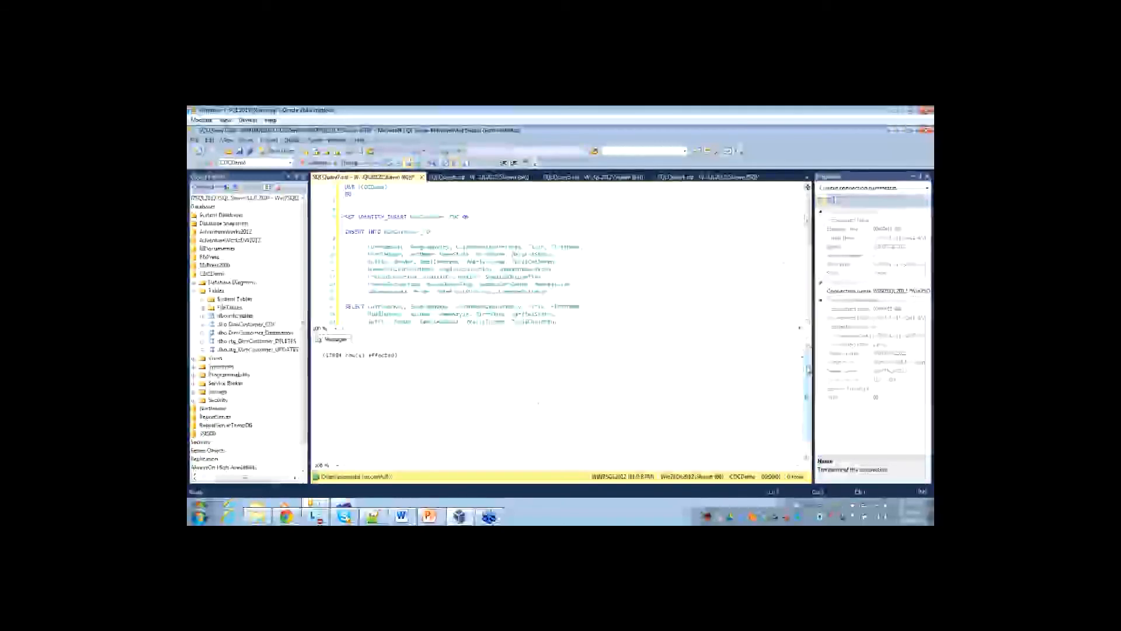
Review the end of the insert script and list the top 1000 rows of dbo.DimCustomer_CDC.
drag(808, 233, 807, 282)
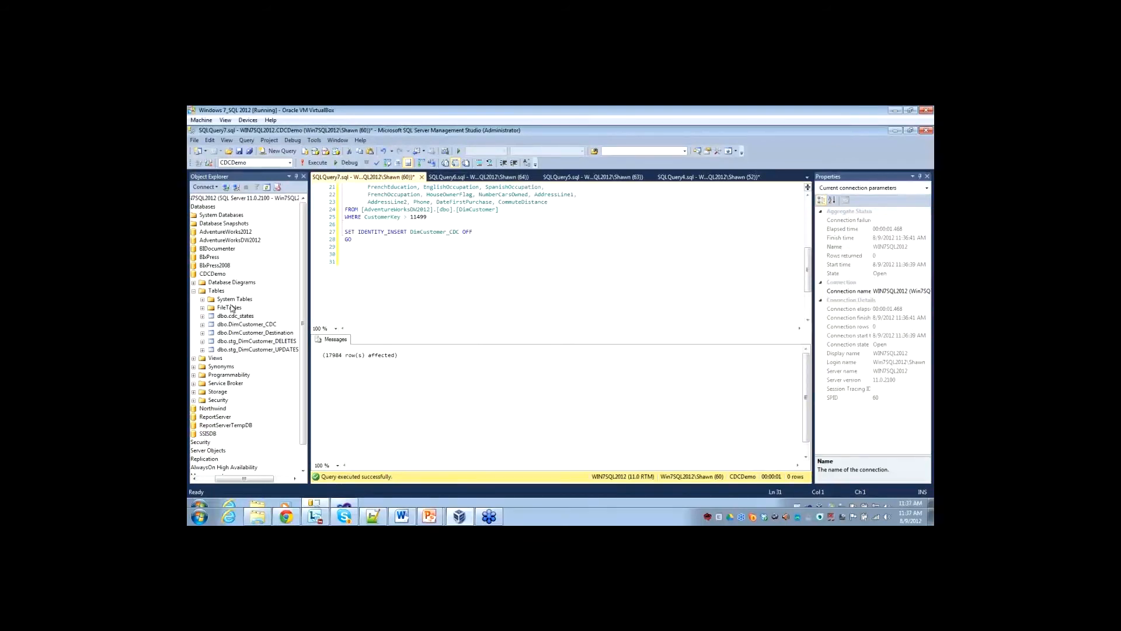
right_click(246, 334)
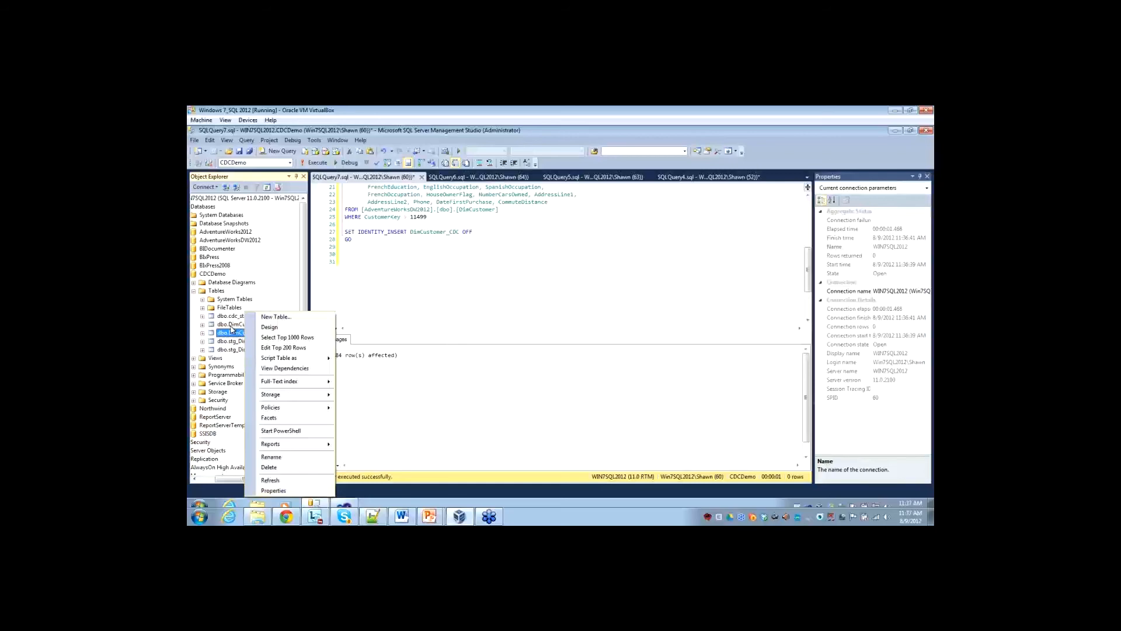
right_click(231, 327)
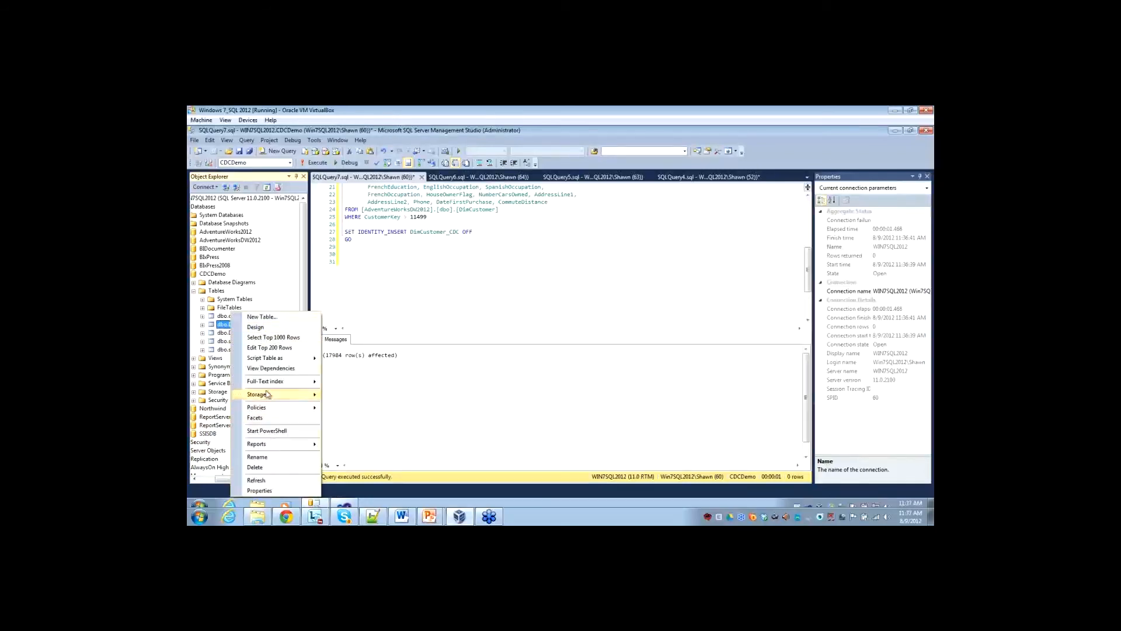
click(271, 338)
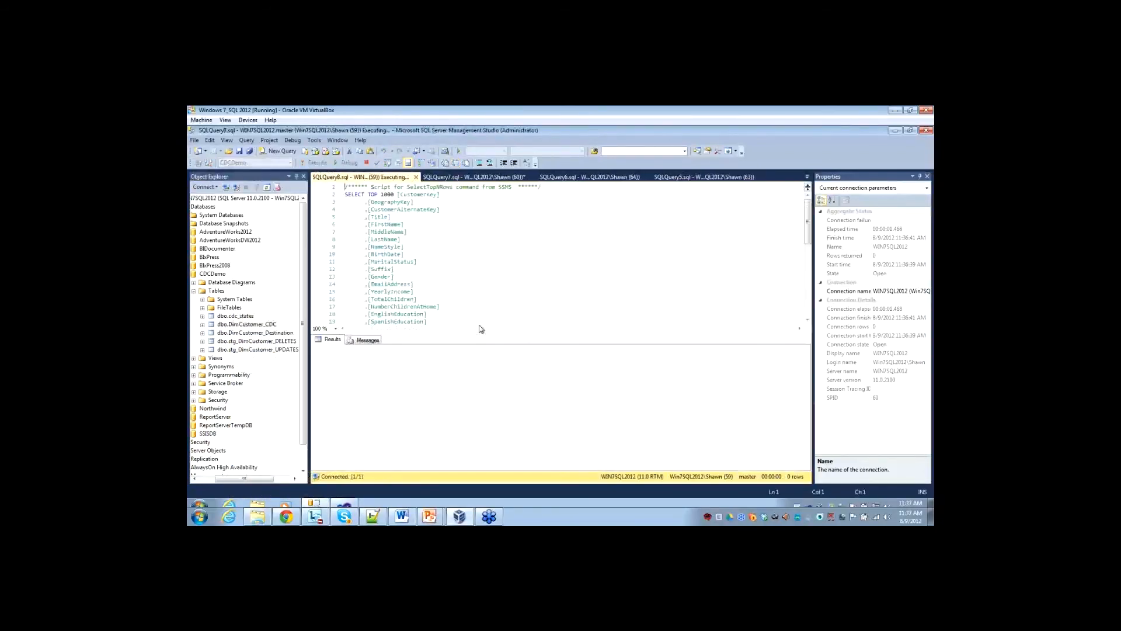
drag(433, 467, 301, 422)
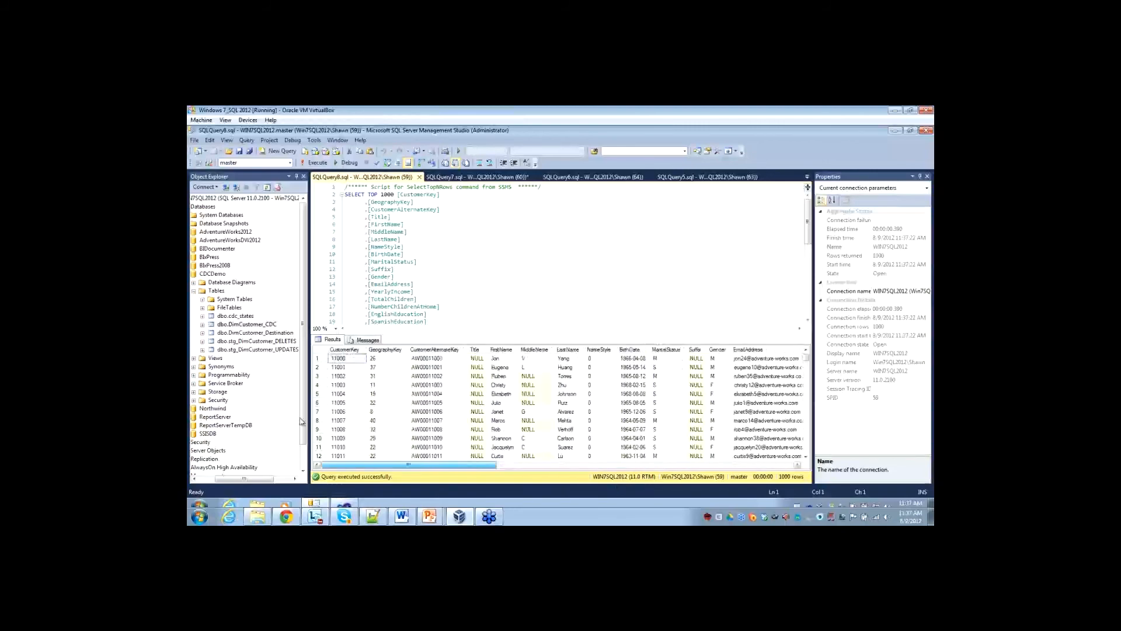
Paste an UPDATE of DimCustomer_CDC adding 100 to YearlyIncome for CustomerKey 11001 to 11100 below the insert script and execute only that statement.
click(462, 177)
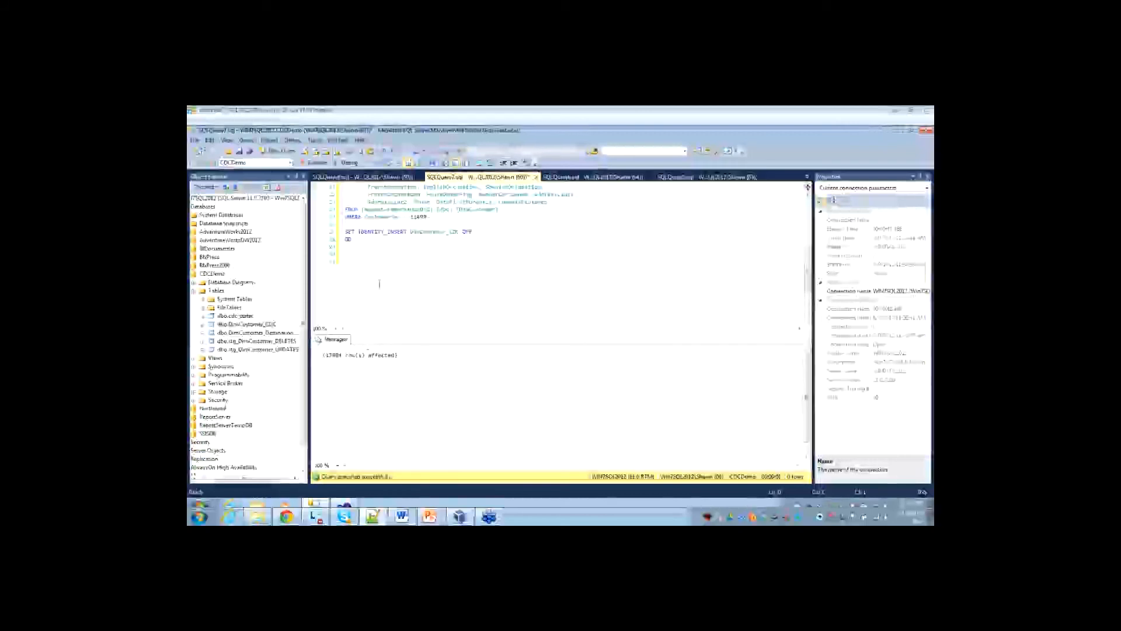
text(UPDATE DimCustomer_CDC SET 	YearlyIncome = YearlyIncome + 100 WHERE 	CustomerKey >= 11001 AND CustomerKey <= 11100  GO)
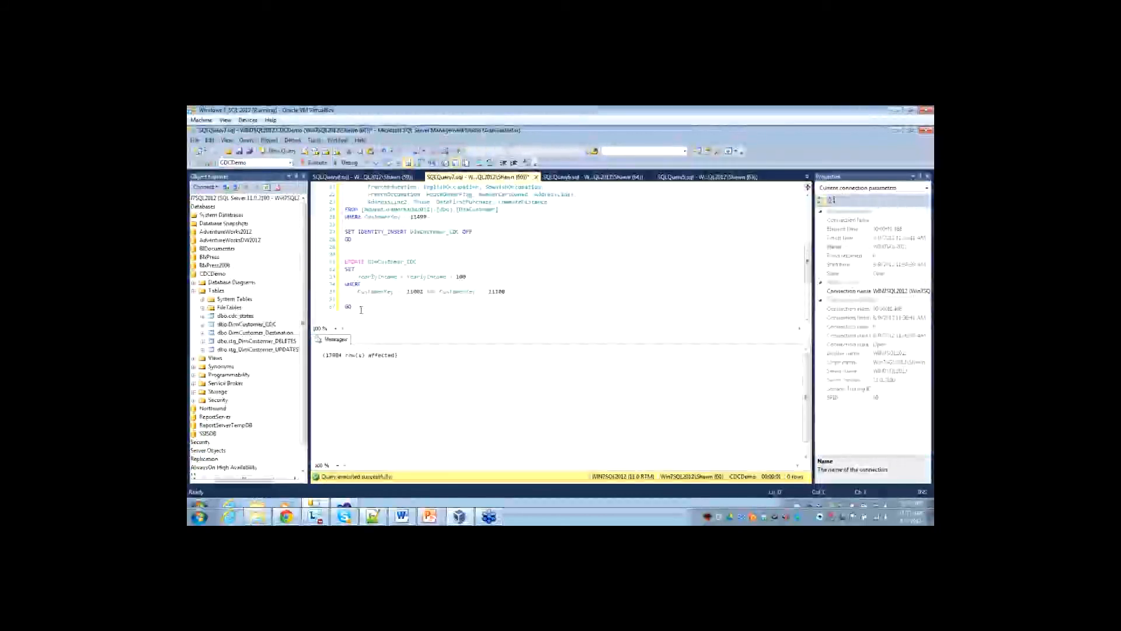
drag(351, 295, 344, 262)
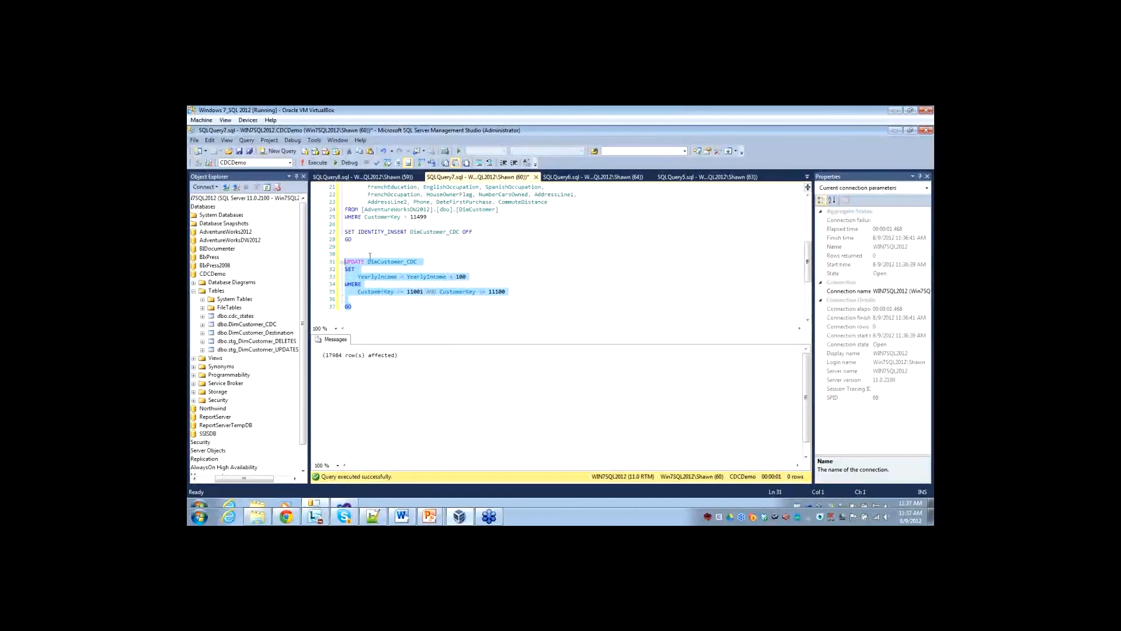
click(318, 163)
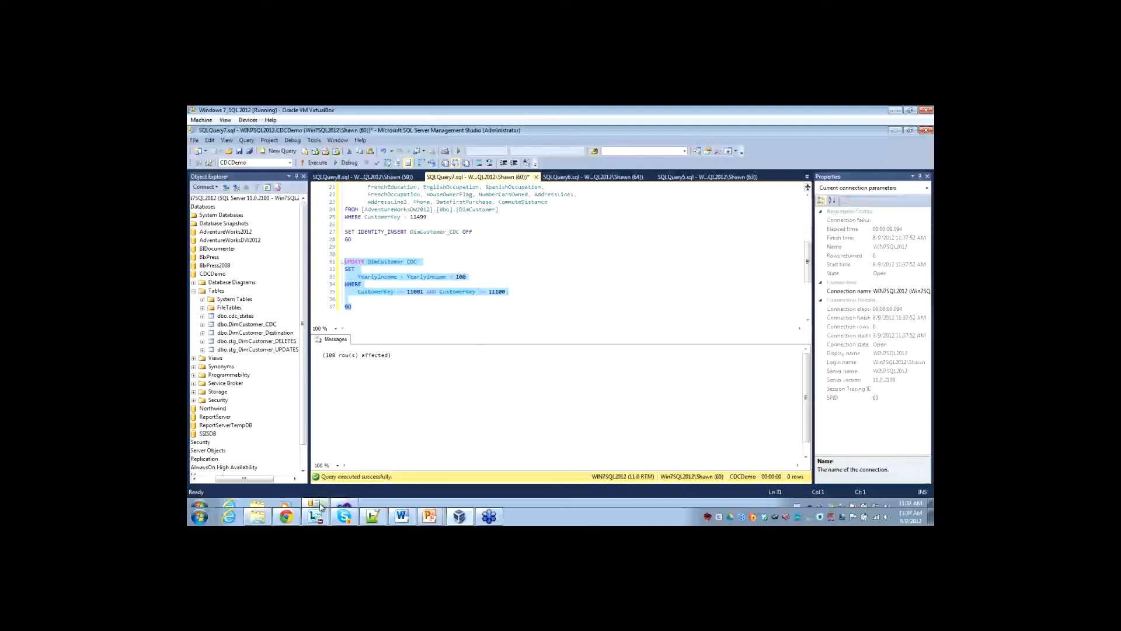
Switch to Visual Studio, open the Data Flow Task and enable the data viewer on the path from CDC Source to CDC Splitter.
mouse_move(320, 507)
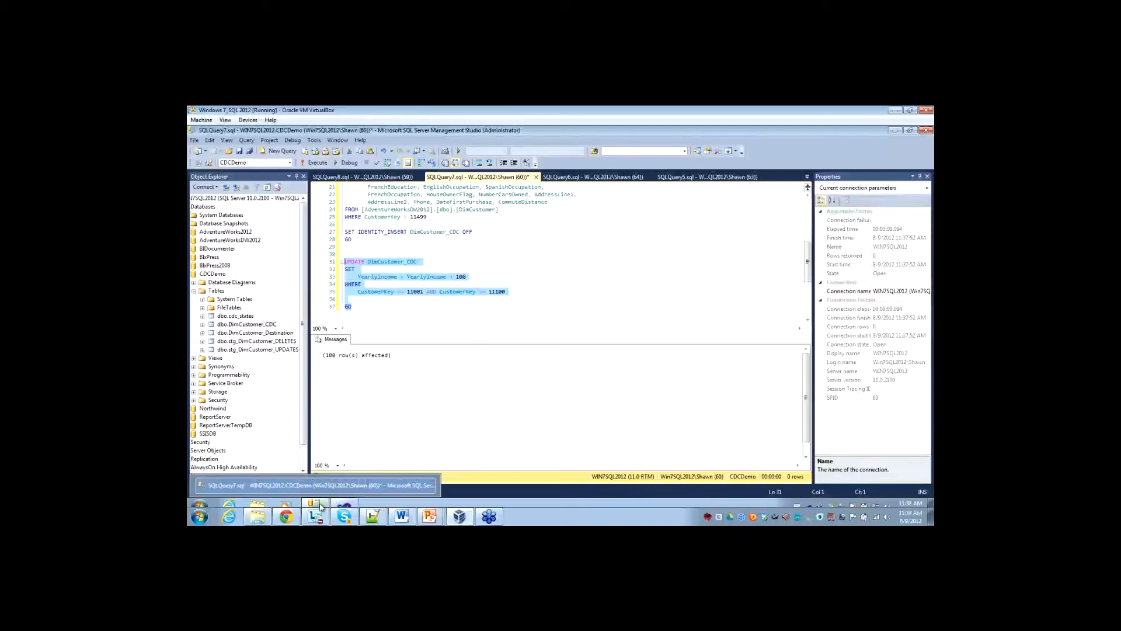
click(426, 400)
click(353, 507)
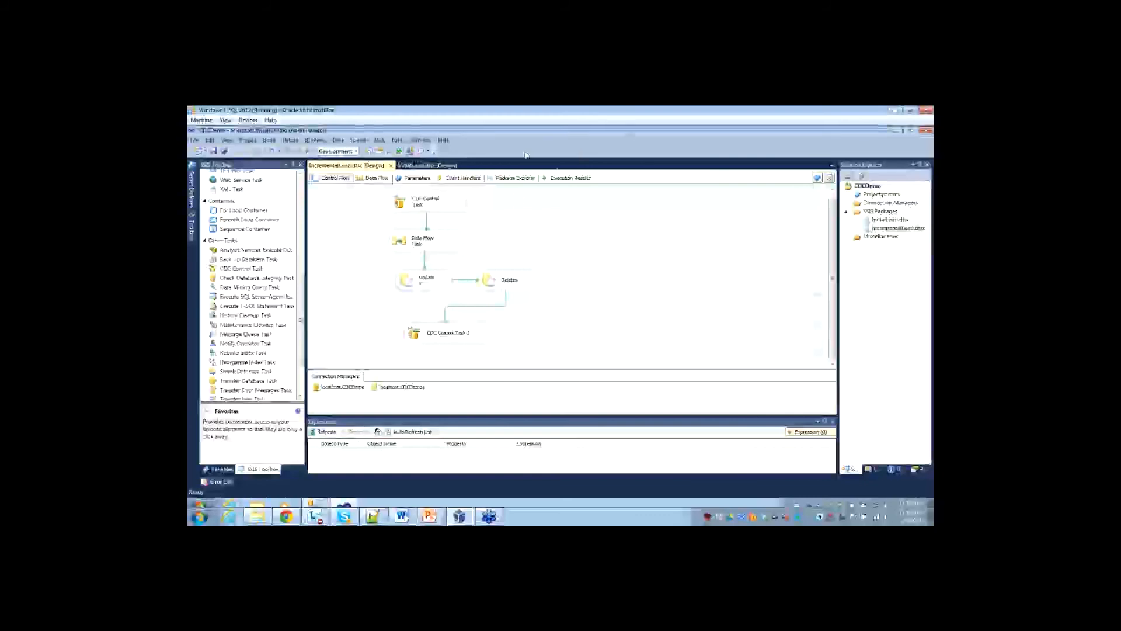
double_click(400, 244)
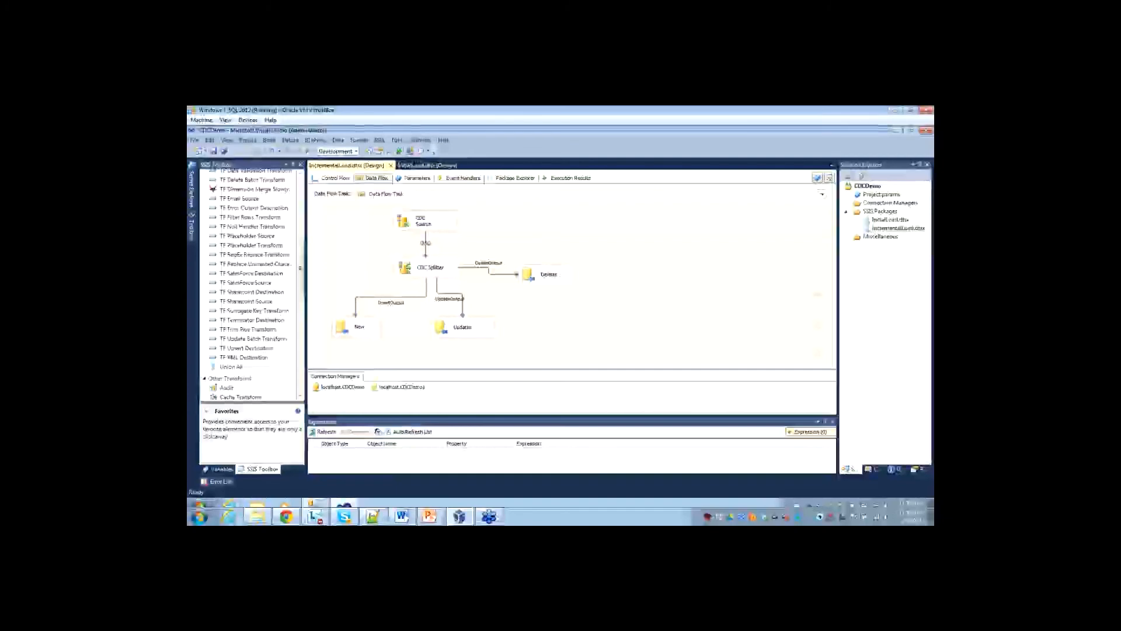
right_click(425, 243)
click(447, 268)
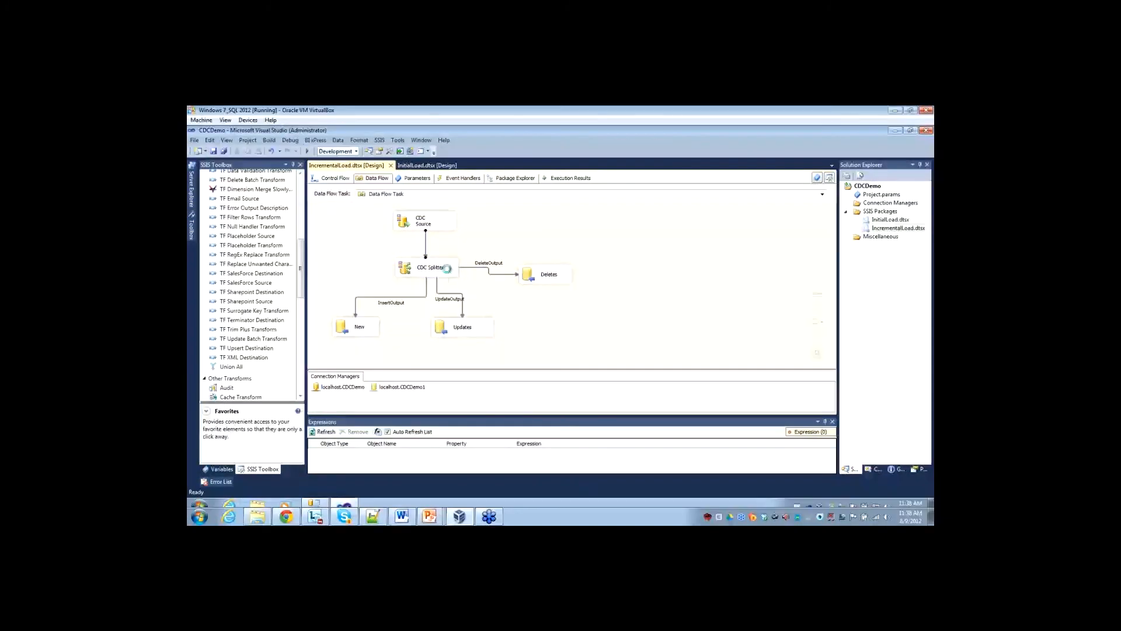
Delete the path between CDC Source and CDC Splitter, reconnect the two components and enable a data viewer on the new path.
right_click(426, 245)
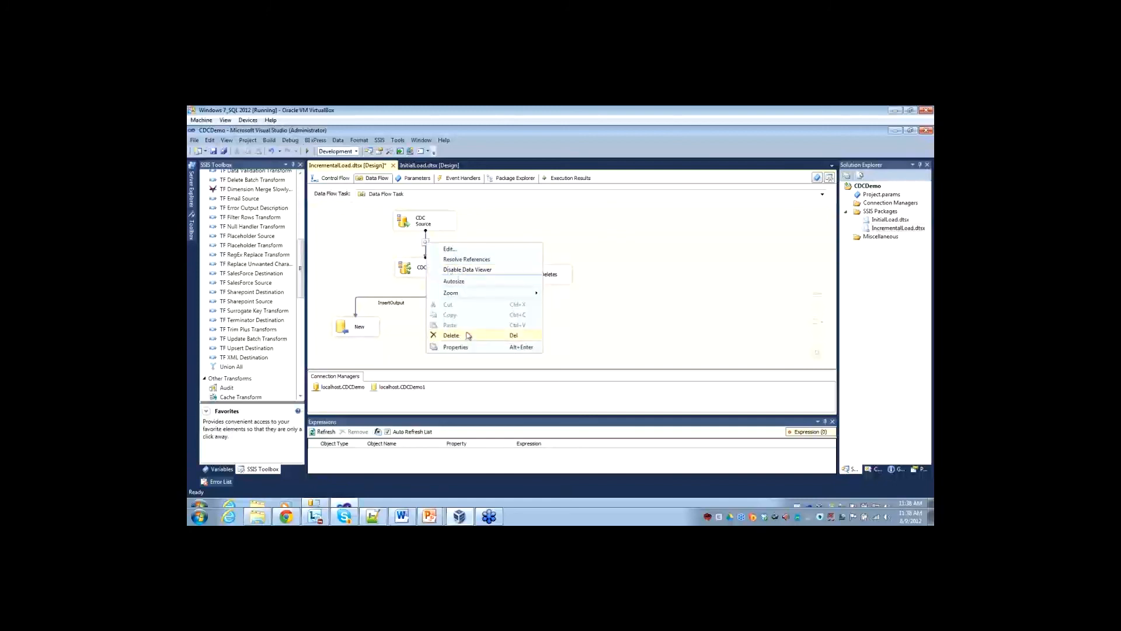
click(467, 335)
click(429, 225)
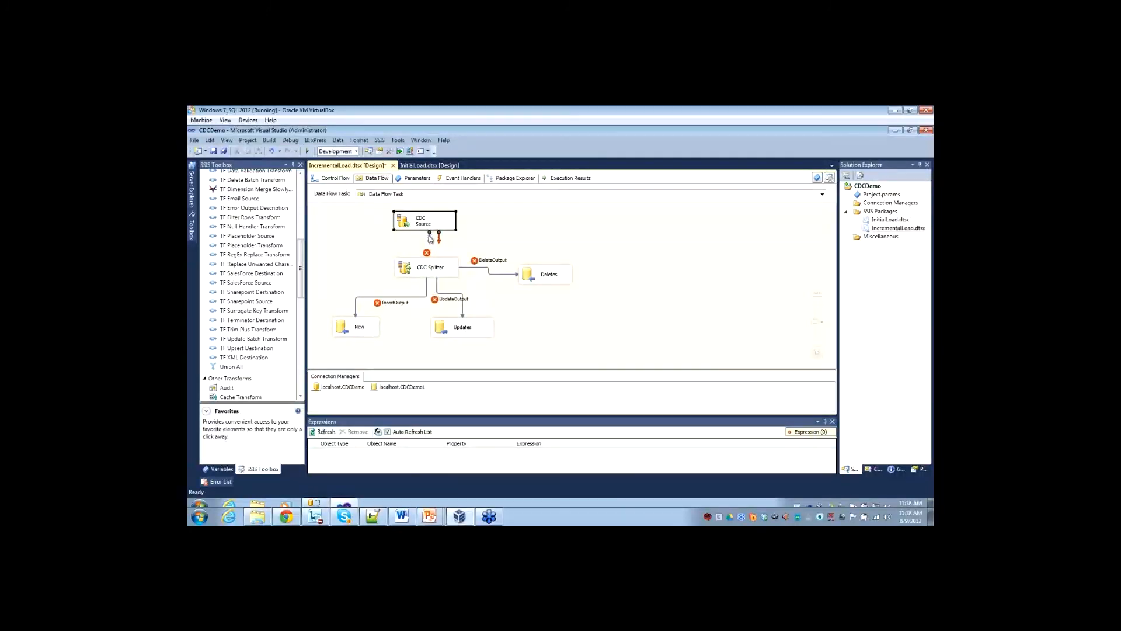
drag(428, 264, 428, 265)
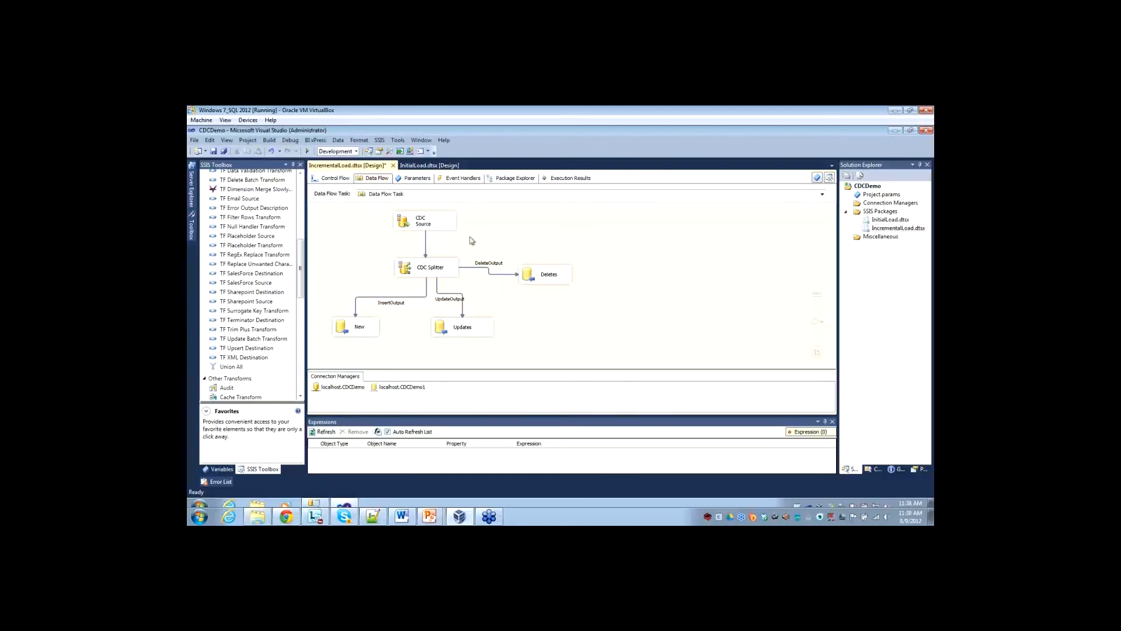
right_click(426, 242)
click(455, 274)
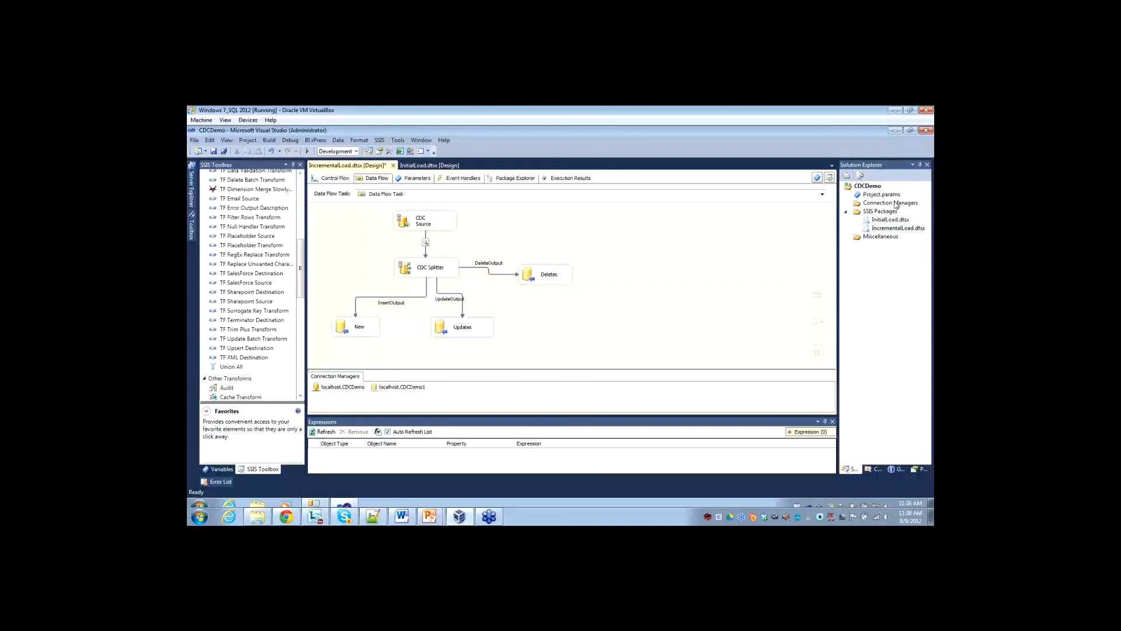
Execute the IncrementalLoad package and move its data viewer window clear of the data flow diagram.
right_click(884, 233)
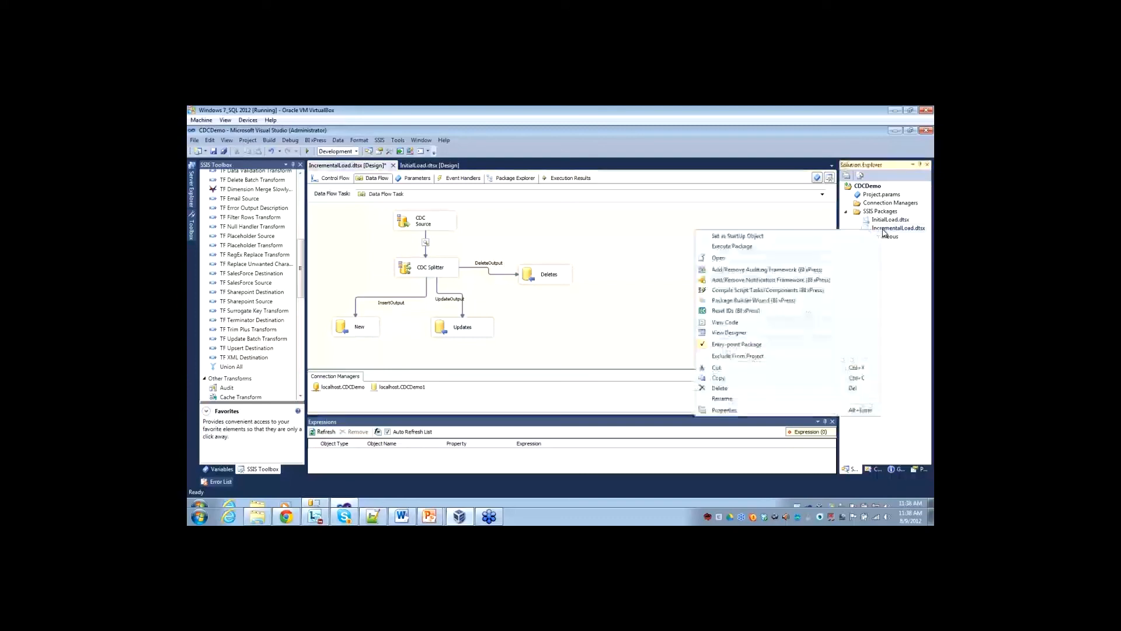
click(740, 247)
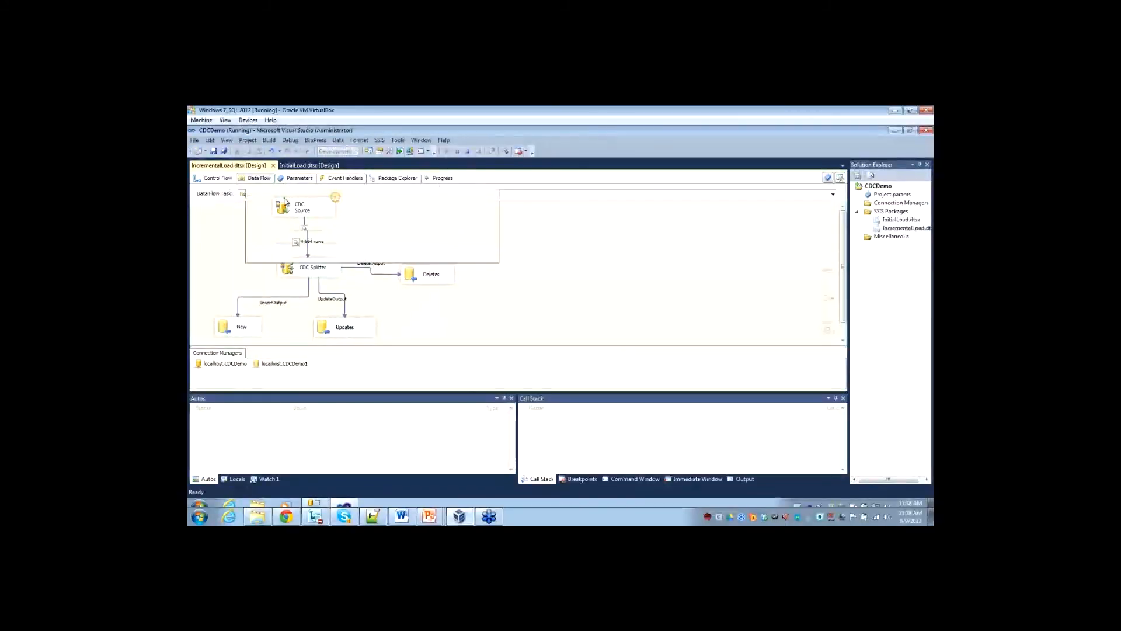
drag(362, 177, 445, 183)
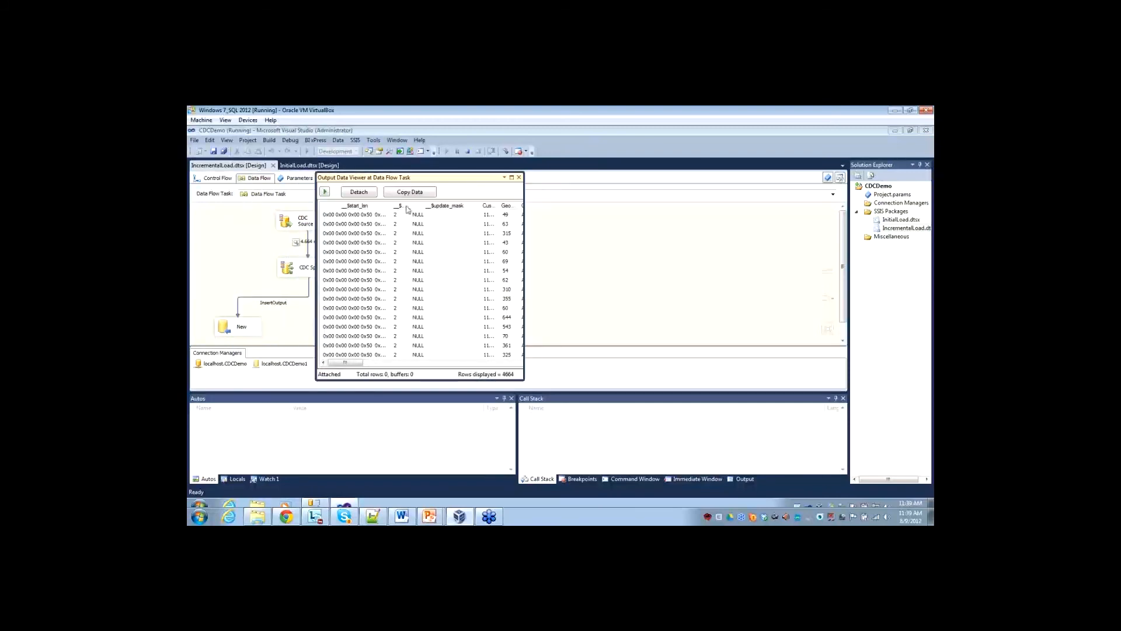
Widen the data viewer and its columns, examine the __$operation values, and close the viewer so the data flow continues.
drag(409, 205, 470, 208)
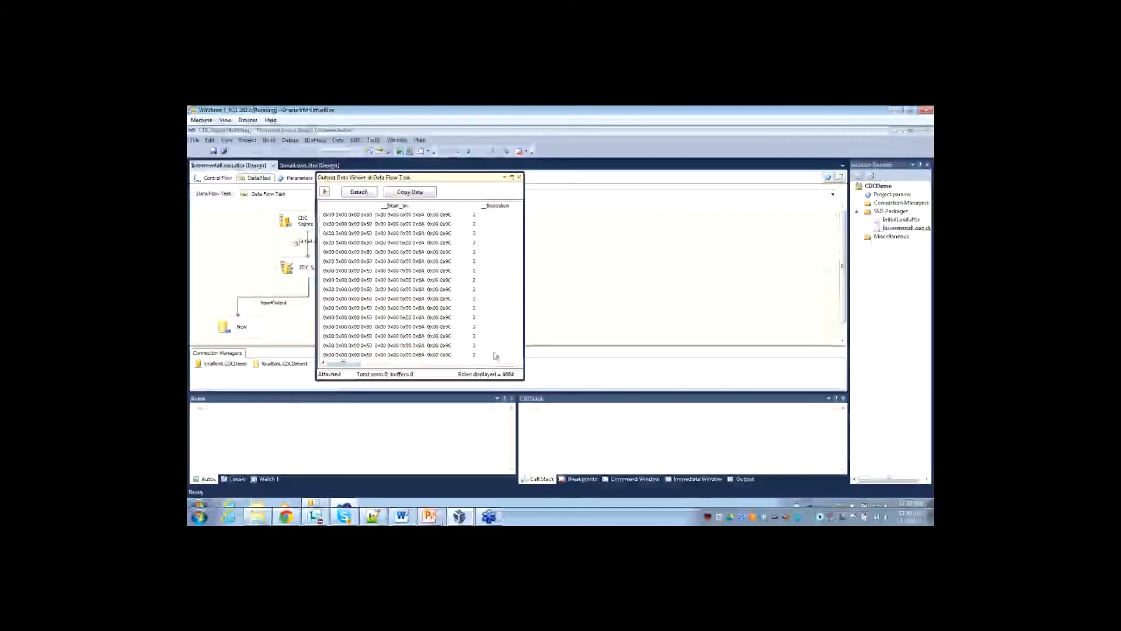
click(521, 290)
scroll(517, 313, down, 3)
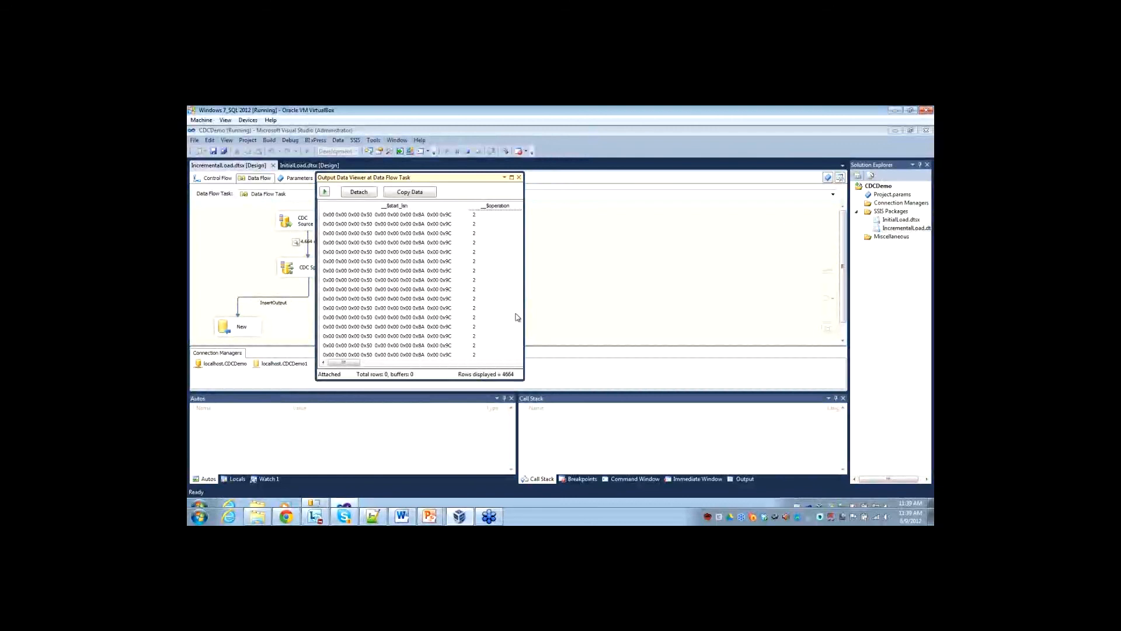
drag(523, 290, 652, 290)
mouse_move(642, 227)
mouse_down()
mouse_move(635, 341)
mouse_move(646, 212)
mouse_move(645, 233)
mouse_up()
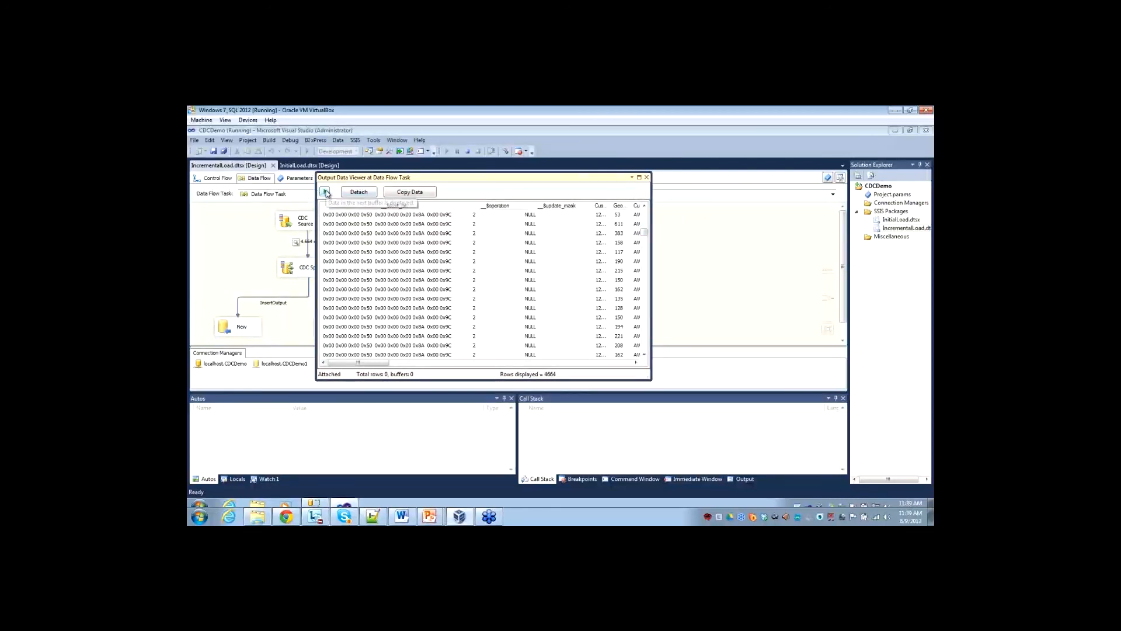
click(647, 177)
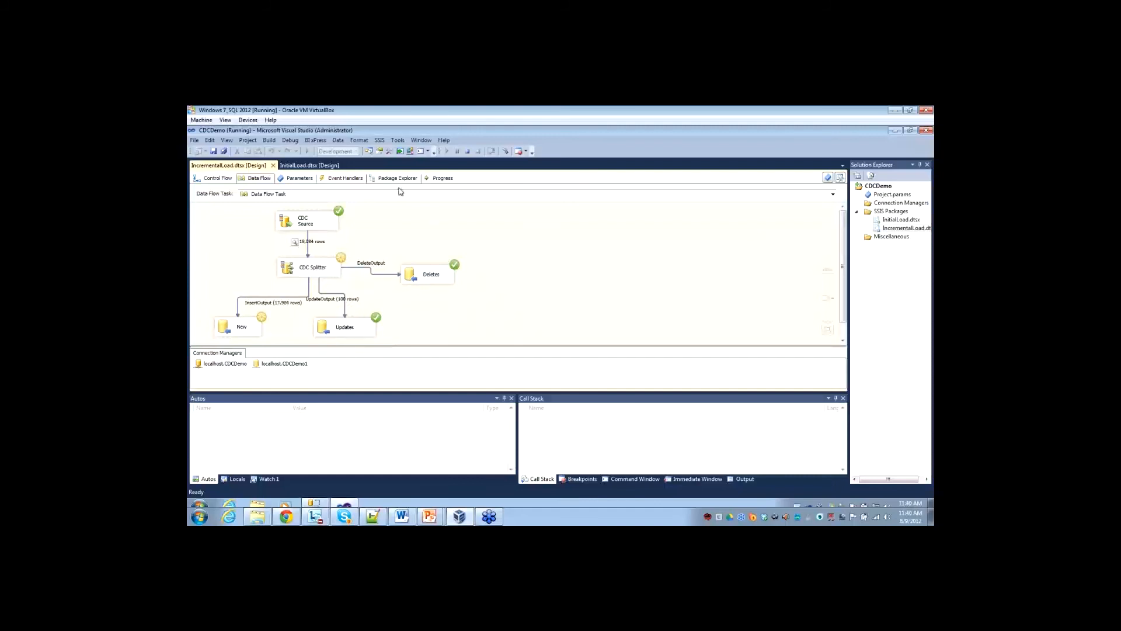
Check the Updates and Deletes tasks in the control flow and stop debugging the package.
click(217, 178)
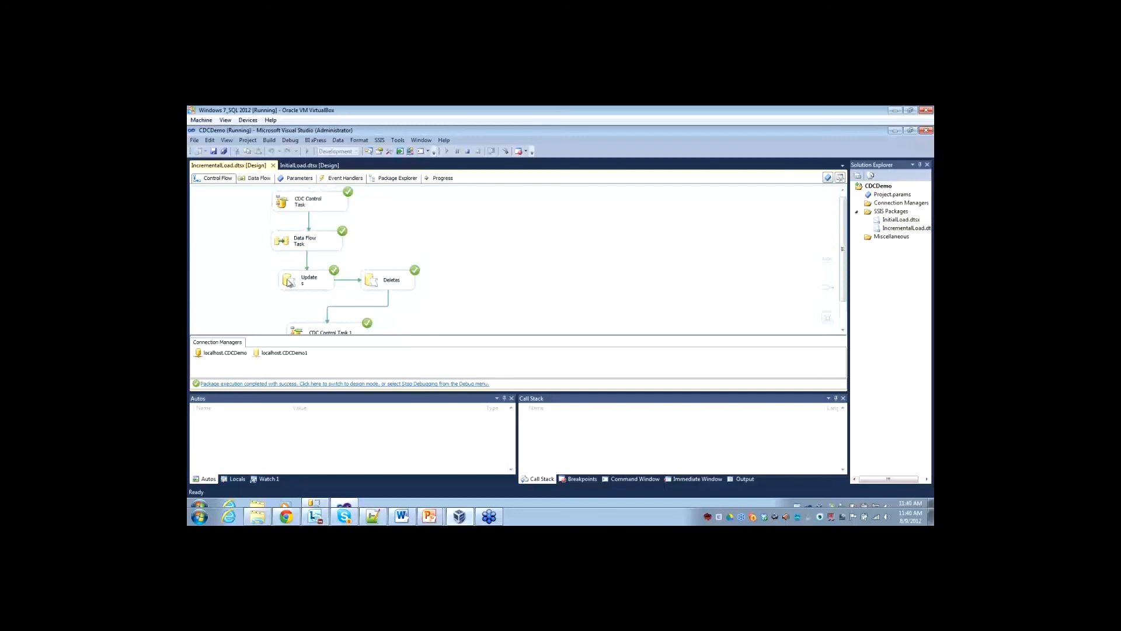
scroll(289, 283, down, 1)
click(301, 259)
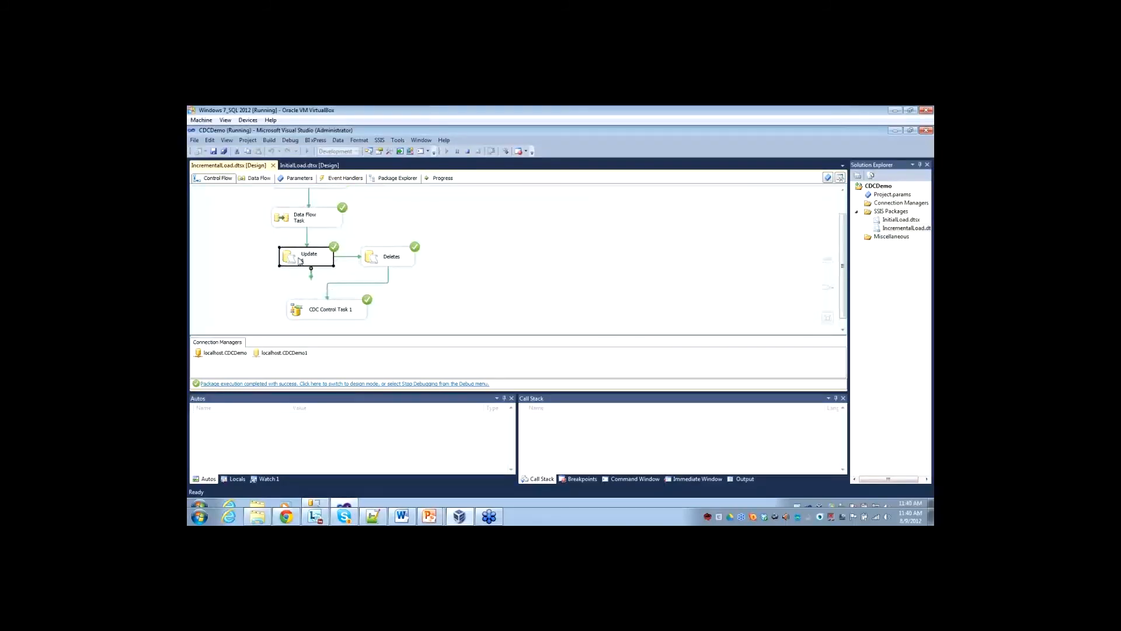
click(390, 262)
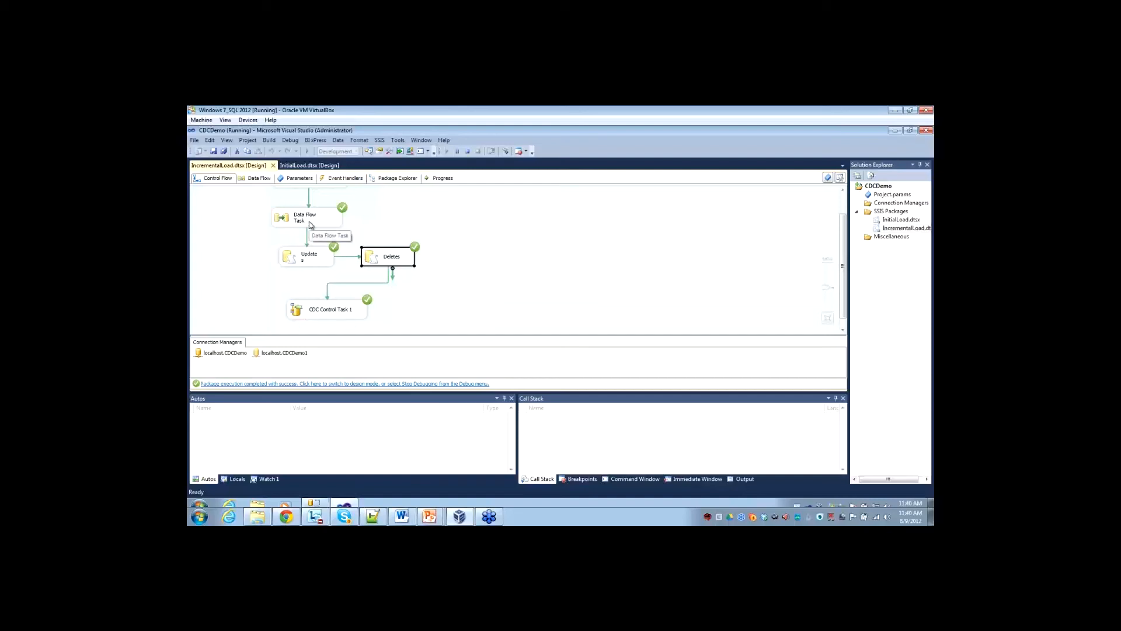
click(469, 152)
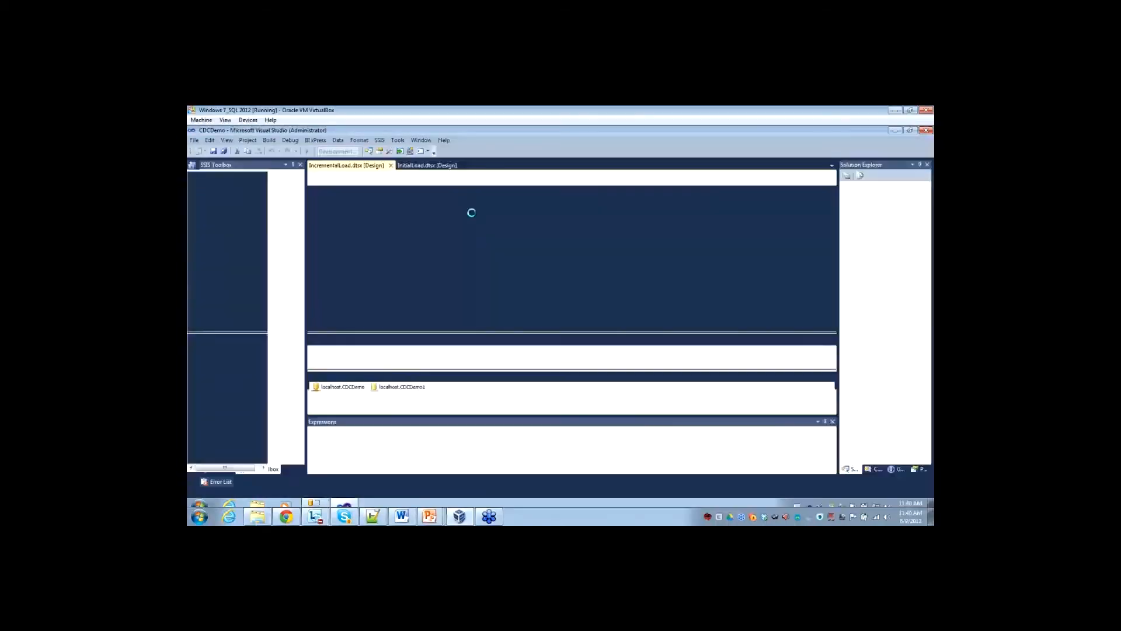
Switch to SQL Server Management Studio and list the top 1000 rows of dbo.DimCustomer_Destination.
click(323, 503)
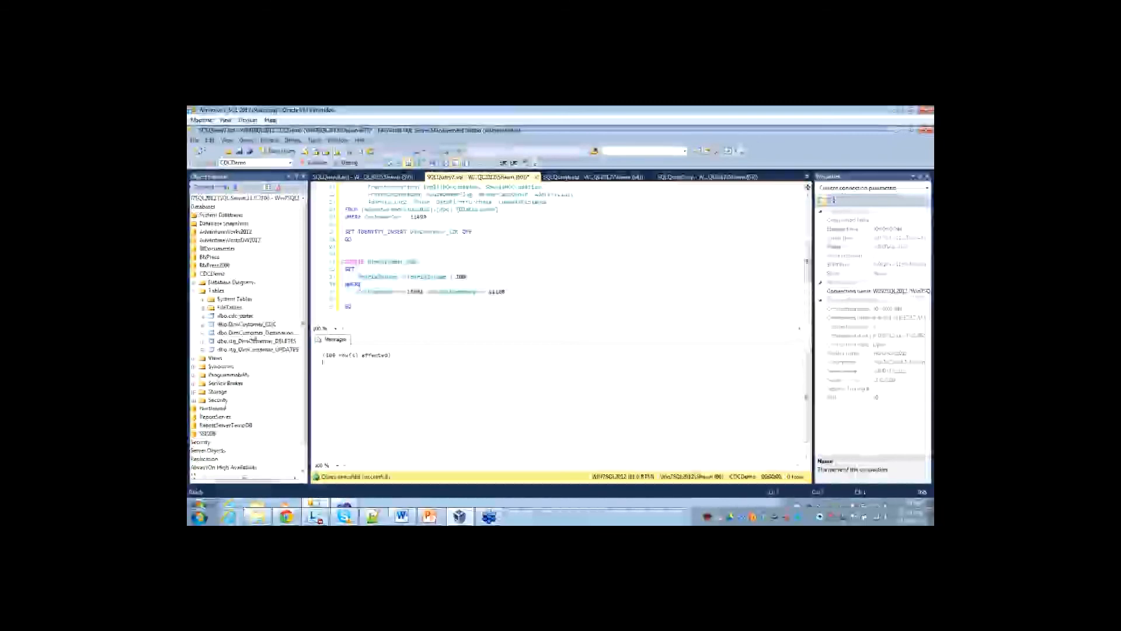
click(245, 332)
right_click(246, 333)
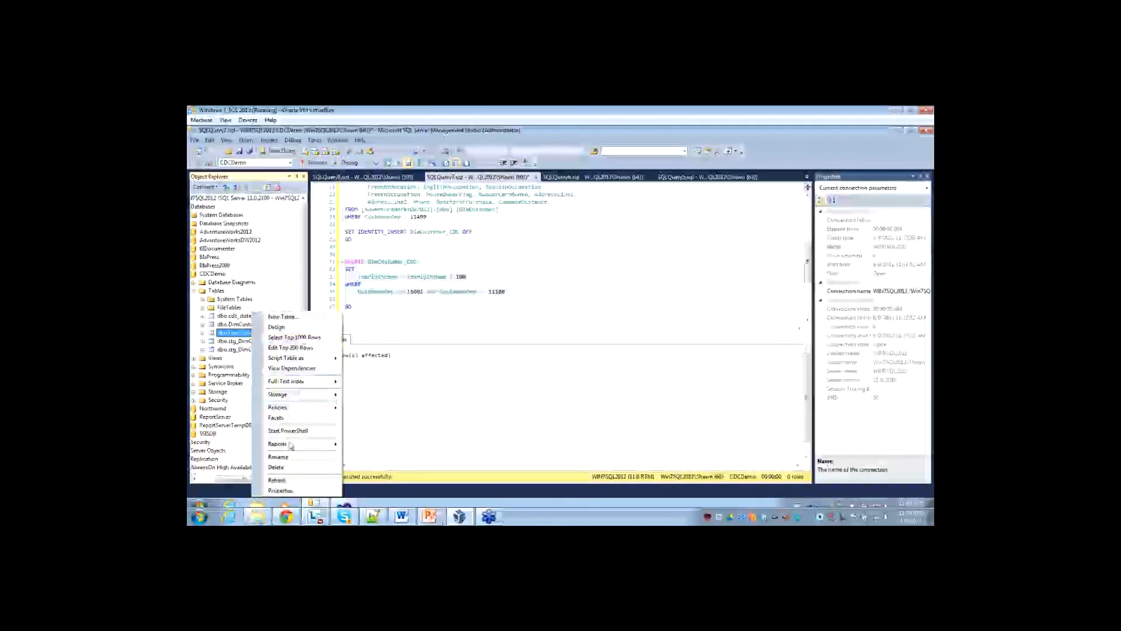
click(289, 338)
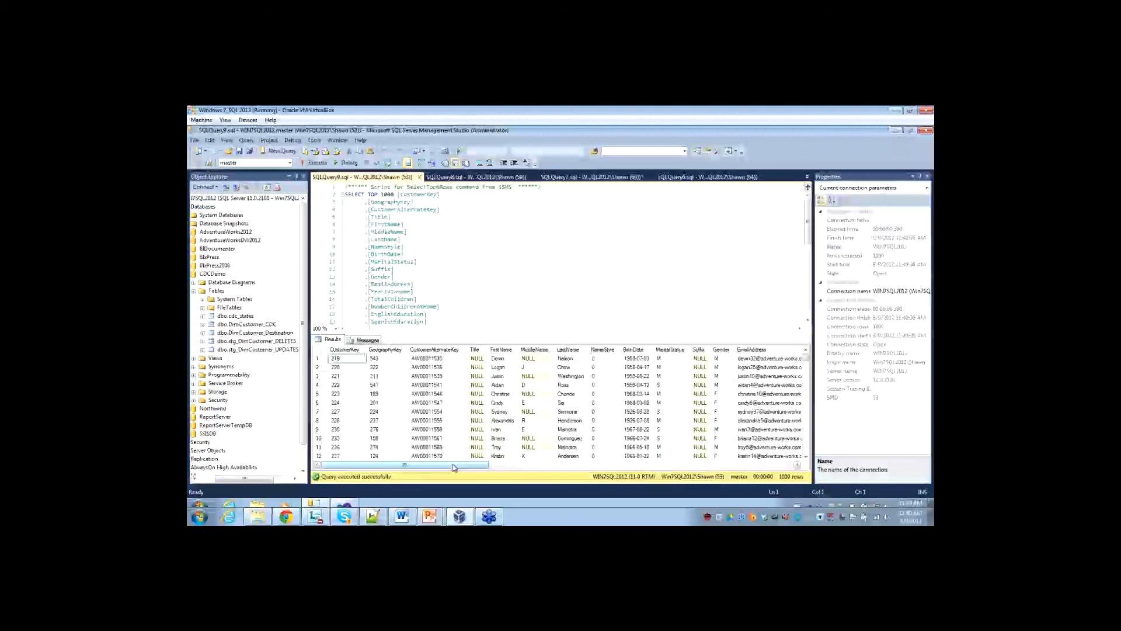
drag(455, 467, 422, 475)
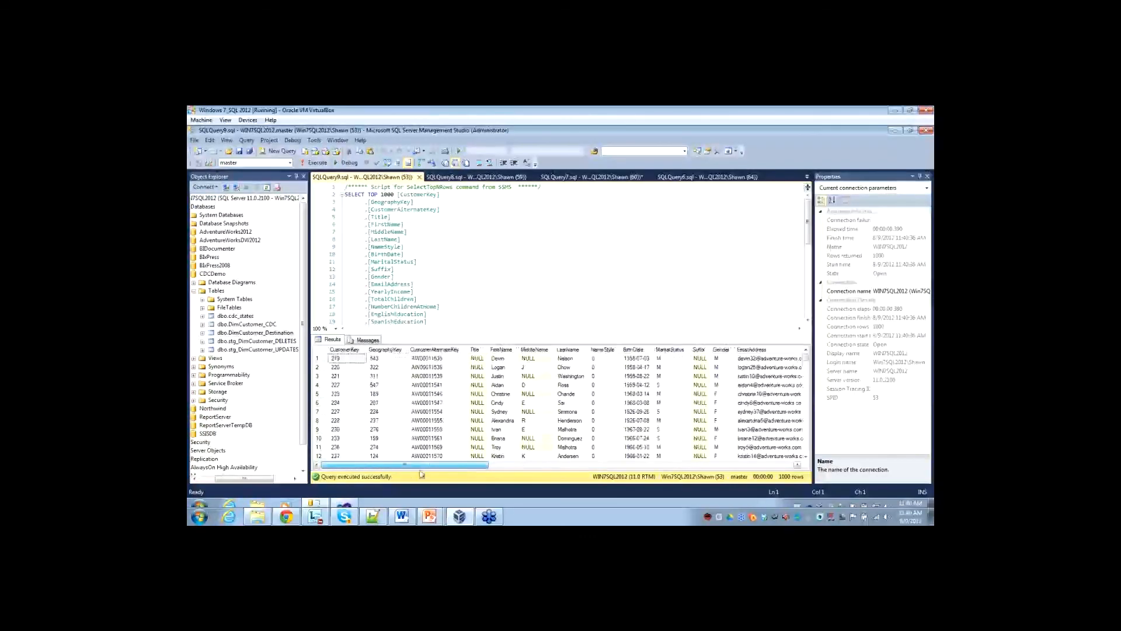
List the top 1000 rows of dbo.cdc_states to examine the stored CDC state.
right_click(232, 319)
click(260, 336)
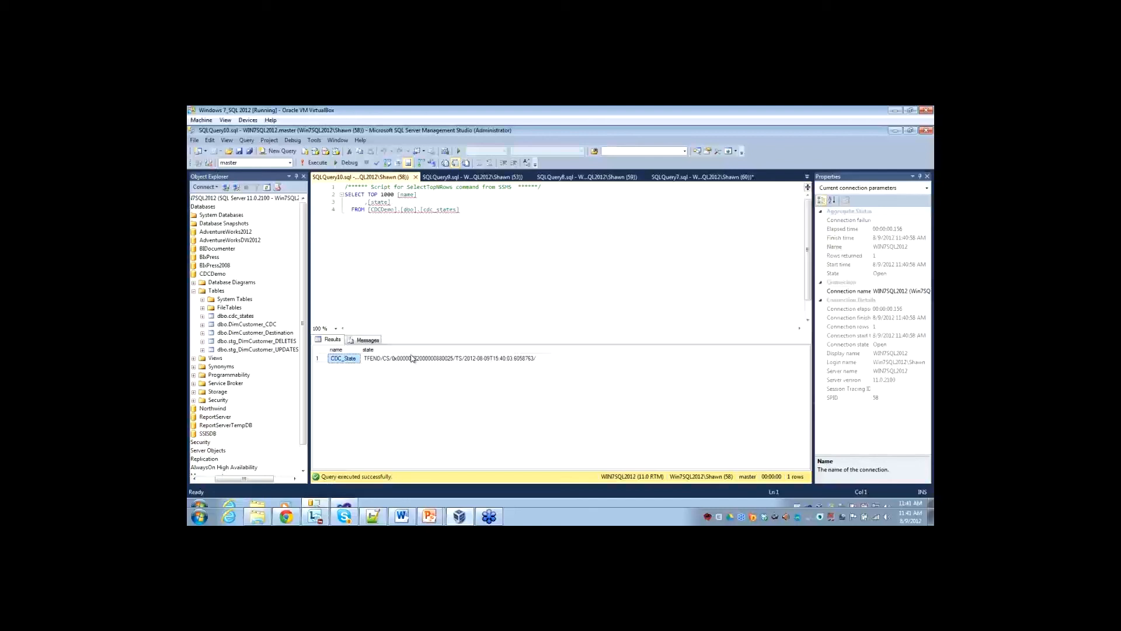
click(231, 324)
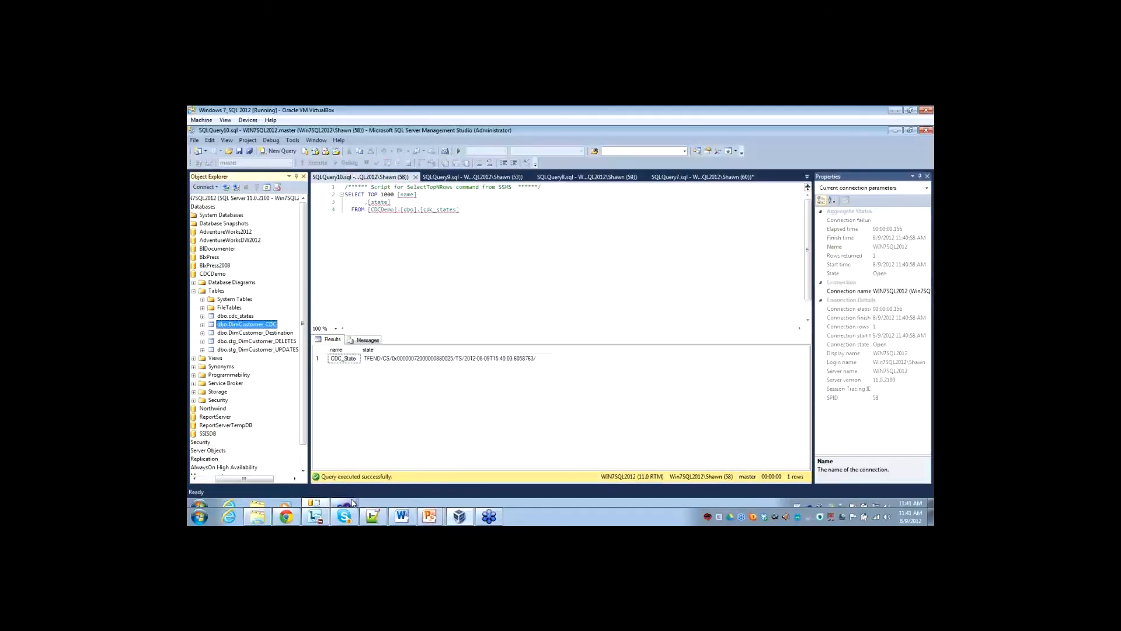
Switch back to Visual Studio, open the Data Flow Task and disable the data viewer between CDC Source and CDC Splitter.
click(374, 516)
double_click(399, 244)
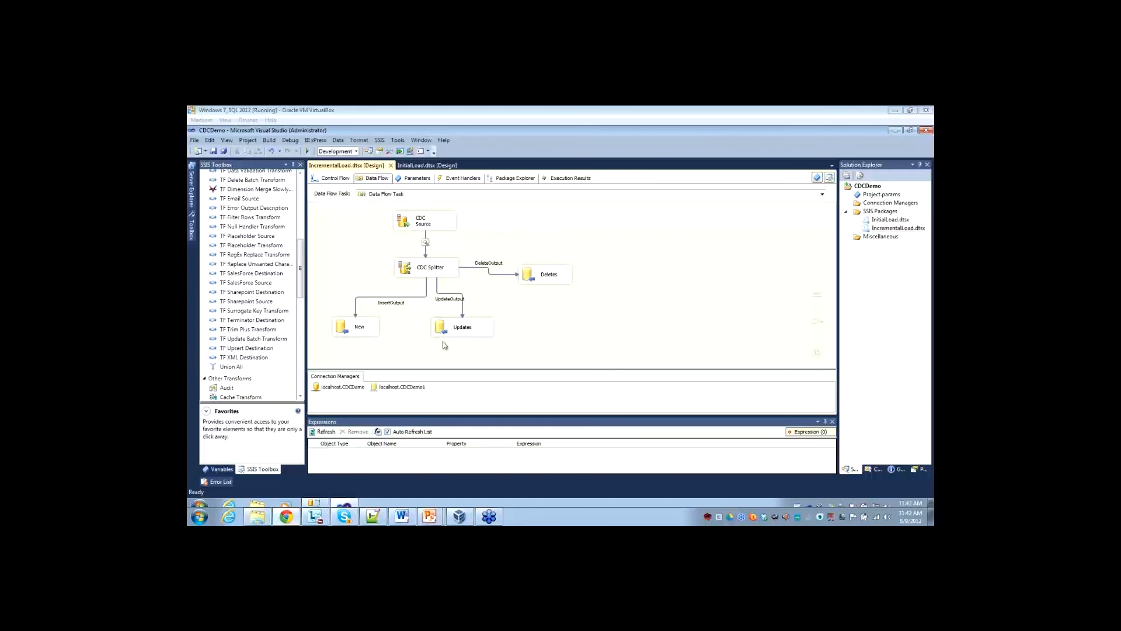
click(673, 271)
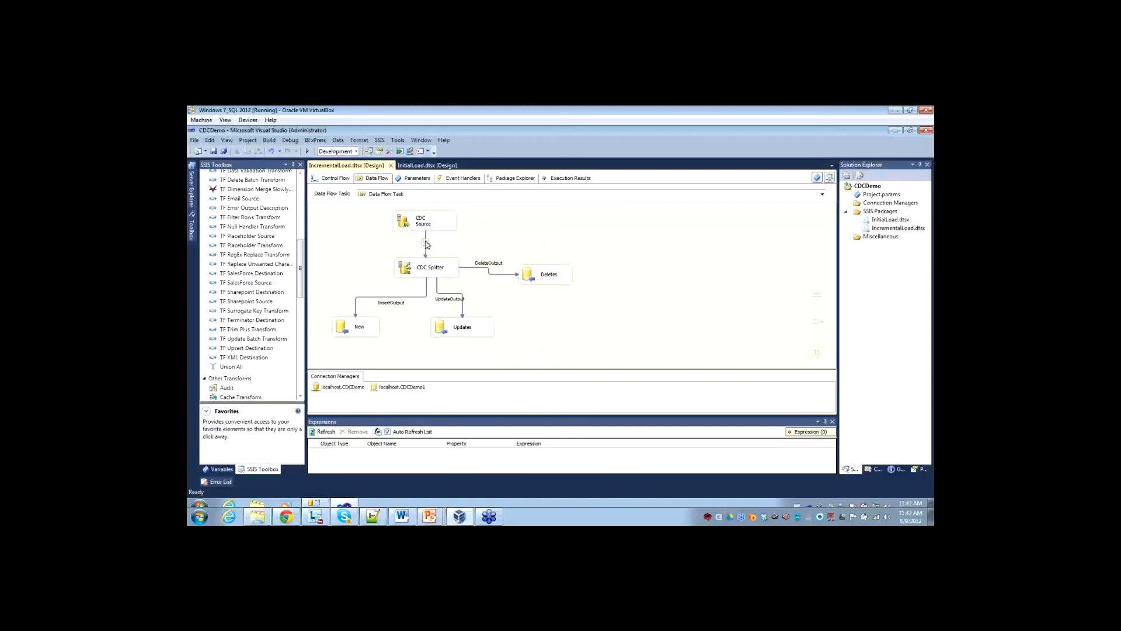
right_click(427, 241)
click(466, 268)
Execute the IncrementalLoad package without the data viewer, check its data flow and control flow, and stop debugging.
right_click(897, 229)
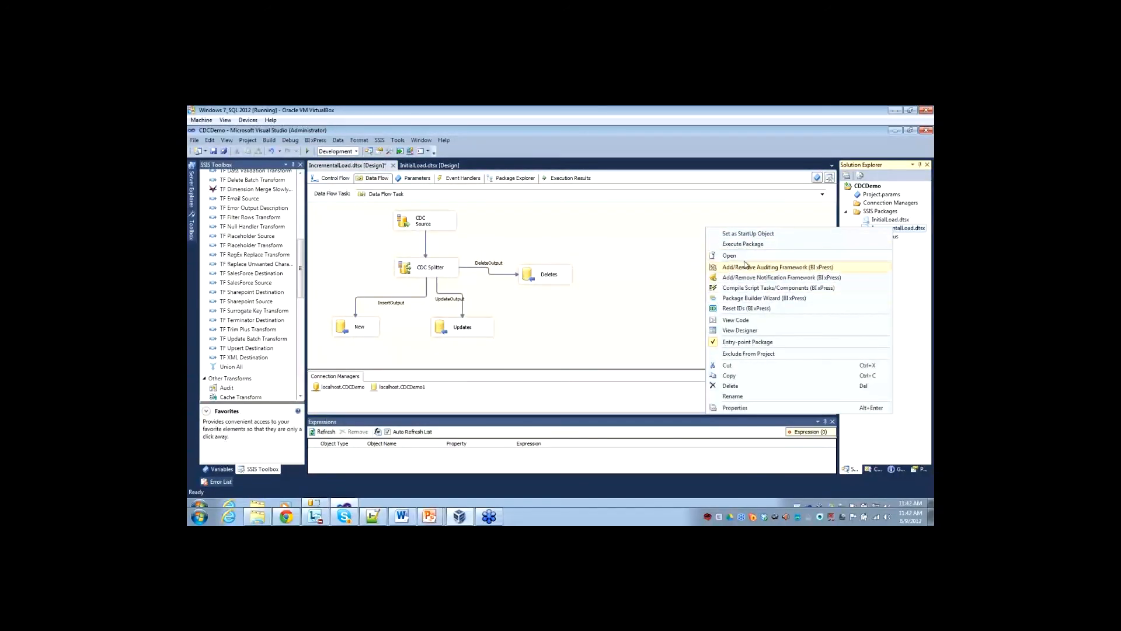
click(743, 244)
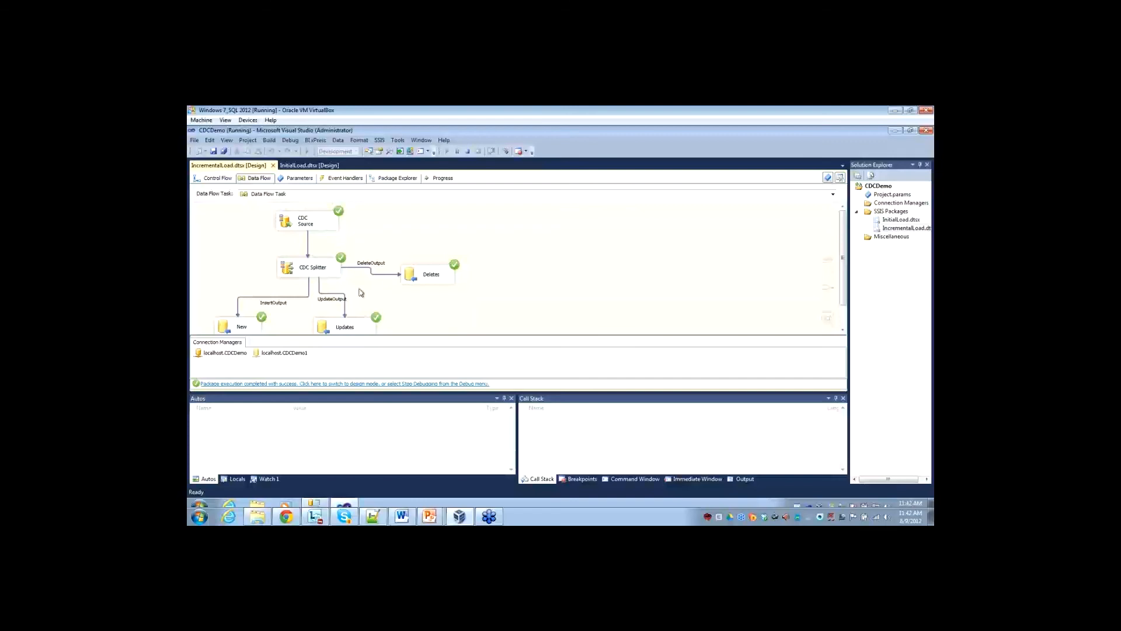
click(229, 179)
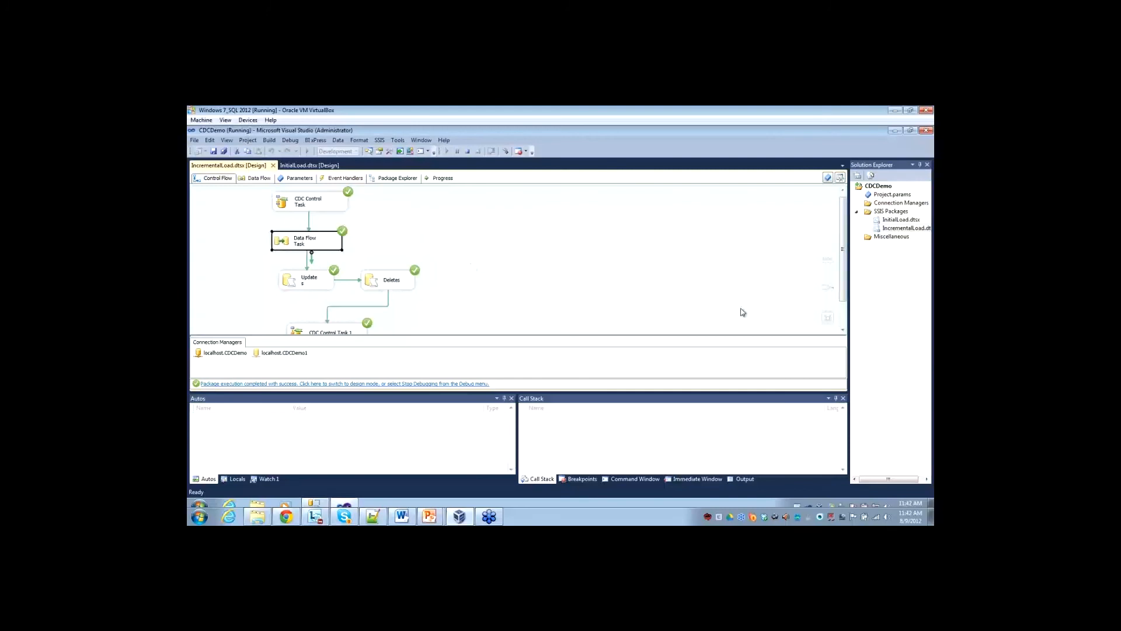
click(494, 238)
click(468, 150)
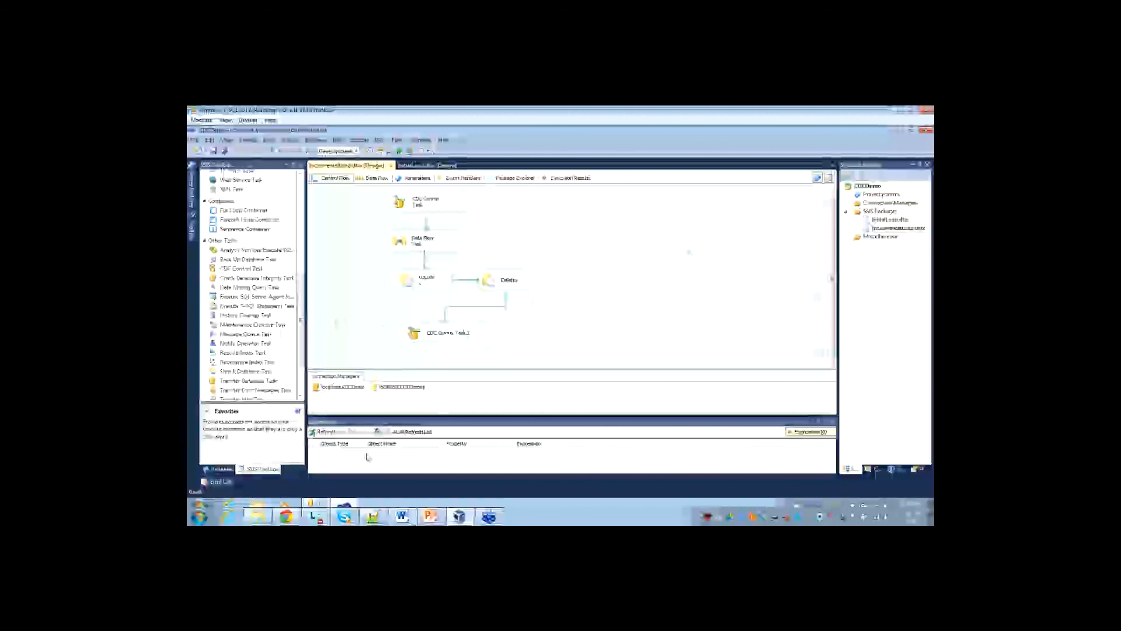
Switch to SQL Server Management Studio, open the SQLQuery7 script that inserts into DimCustomer_CDC, and close it.
mouse_move(319, 509)
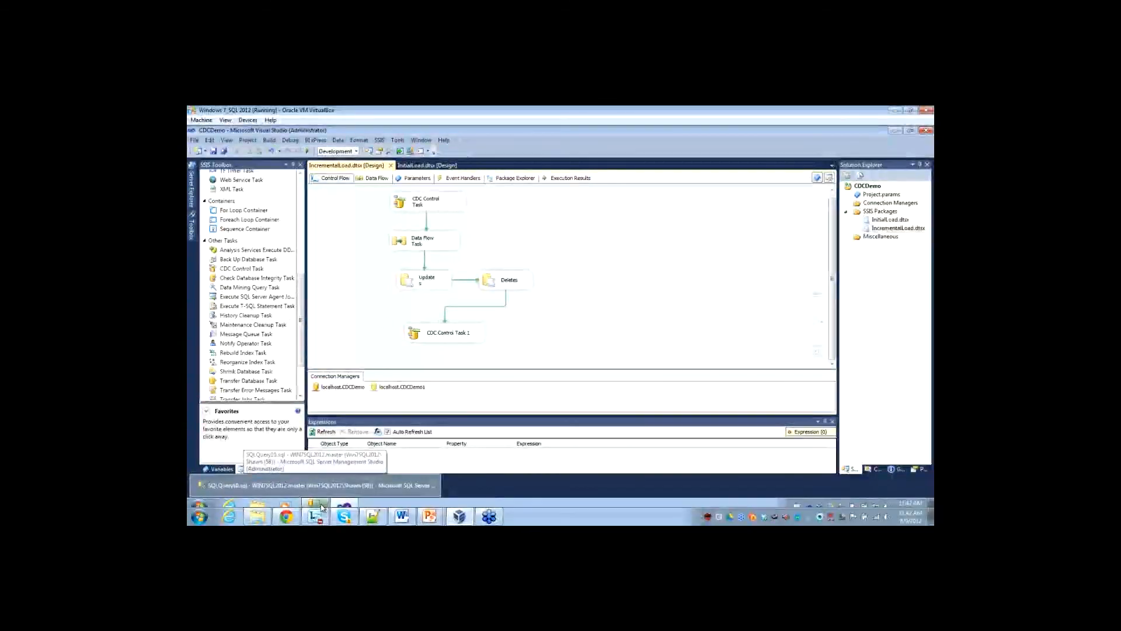
click(318, 485)
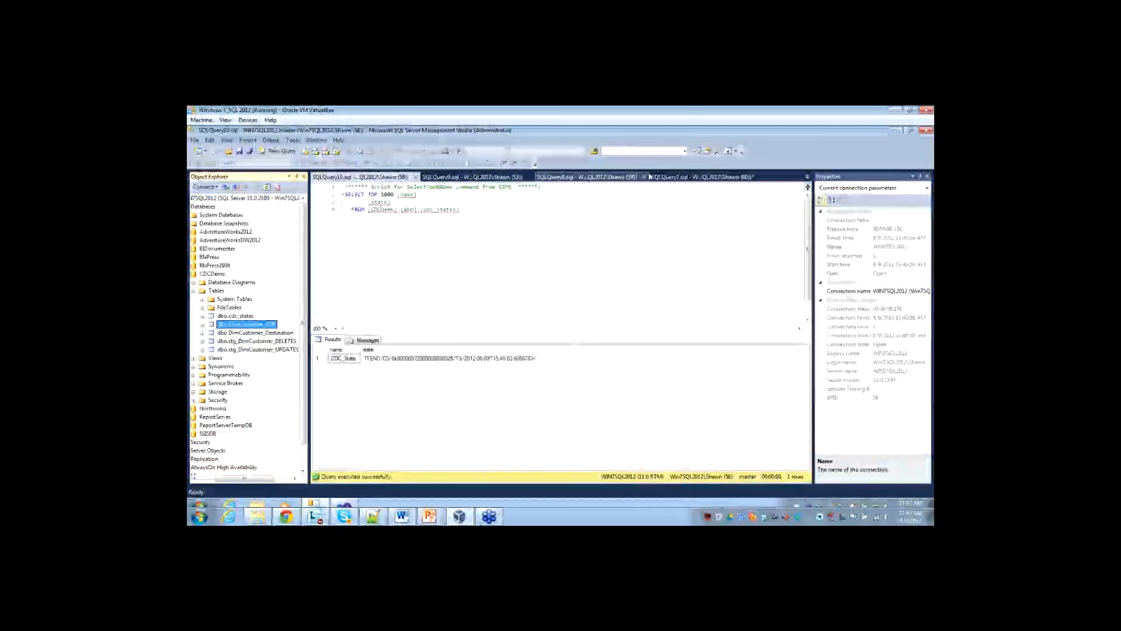
click(708, 177)
scroll(598, 310, up, 7)
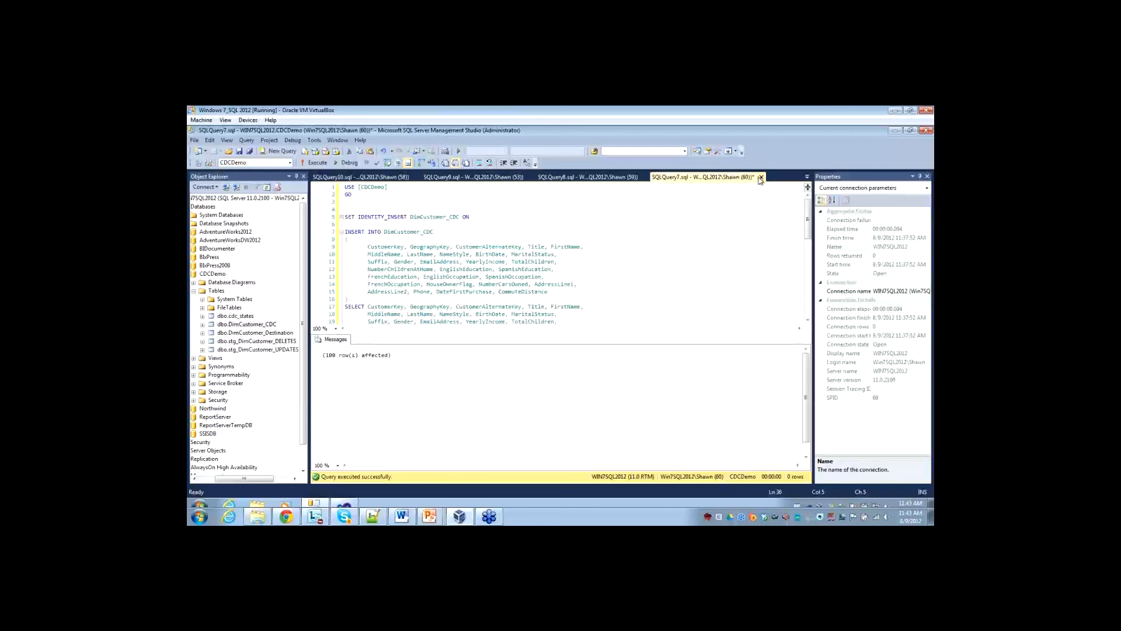
click(761, 178)
click(593, 374)
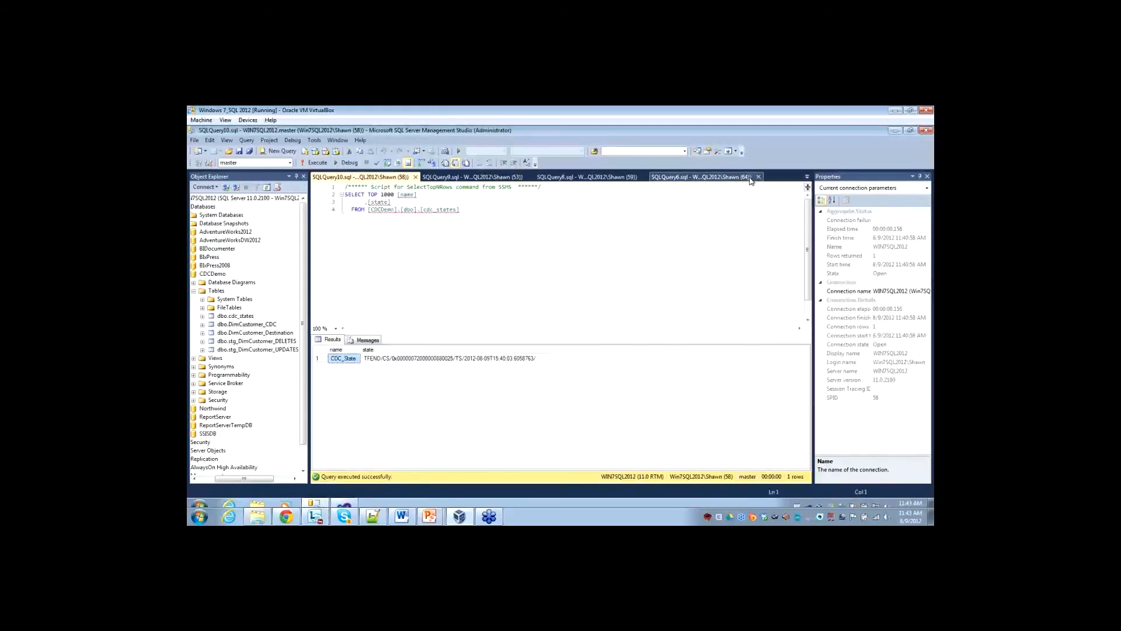
Close the older cdc_states query SQLQuery6 and the leftover query beside it.
click(751, 179)
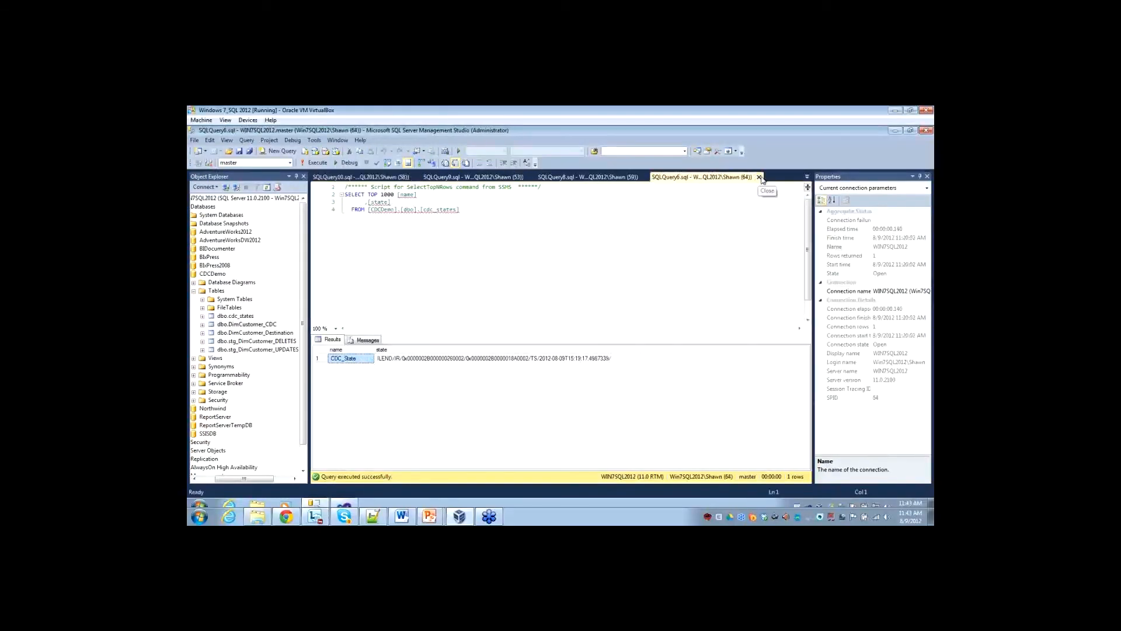
click(759, 177)
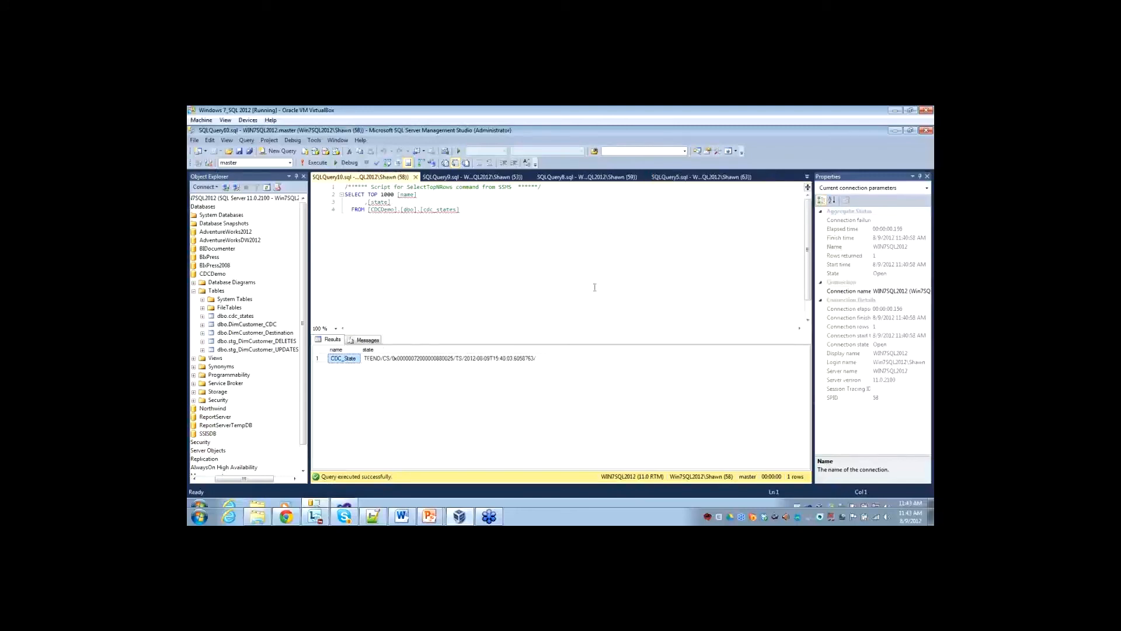
click(759, 178)
click(760, 178)
click(590, 372)
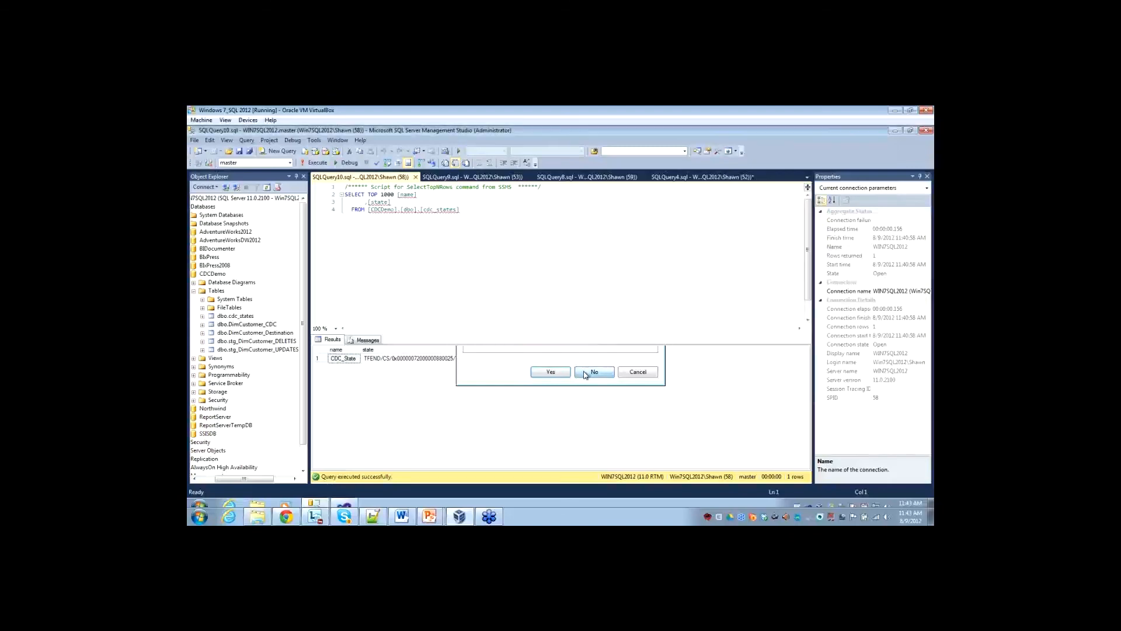
In the cdc_states query SQLQuery10, add the statements EXEC sys.sp_cdc_enable_db and EXEC sys.sp_cdc_enable_table below the SELECT.
click(587, 177)
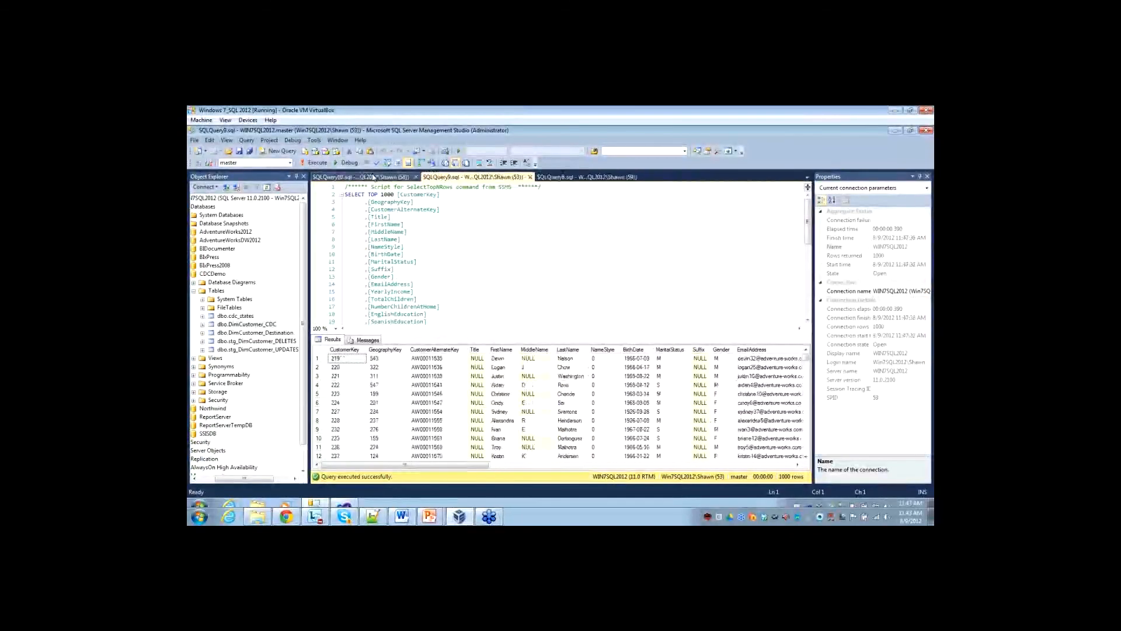
click(374, 177)
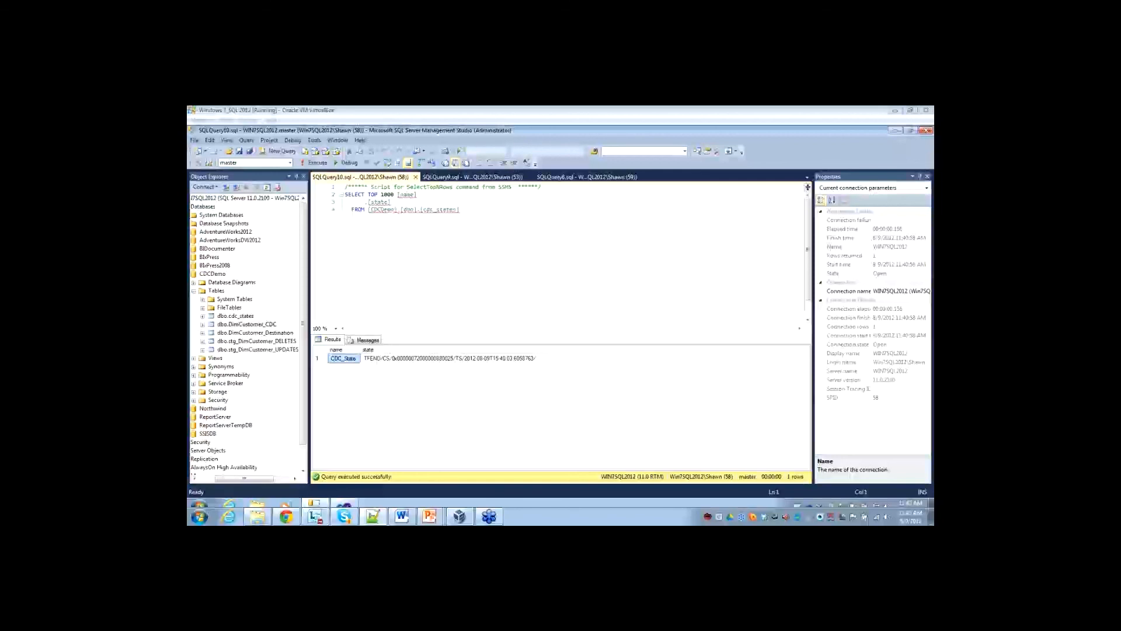
click(383, 278)
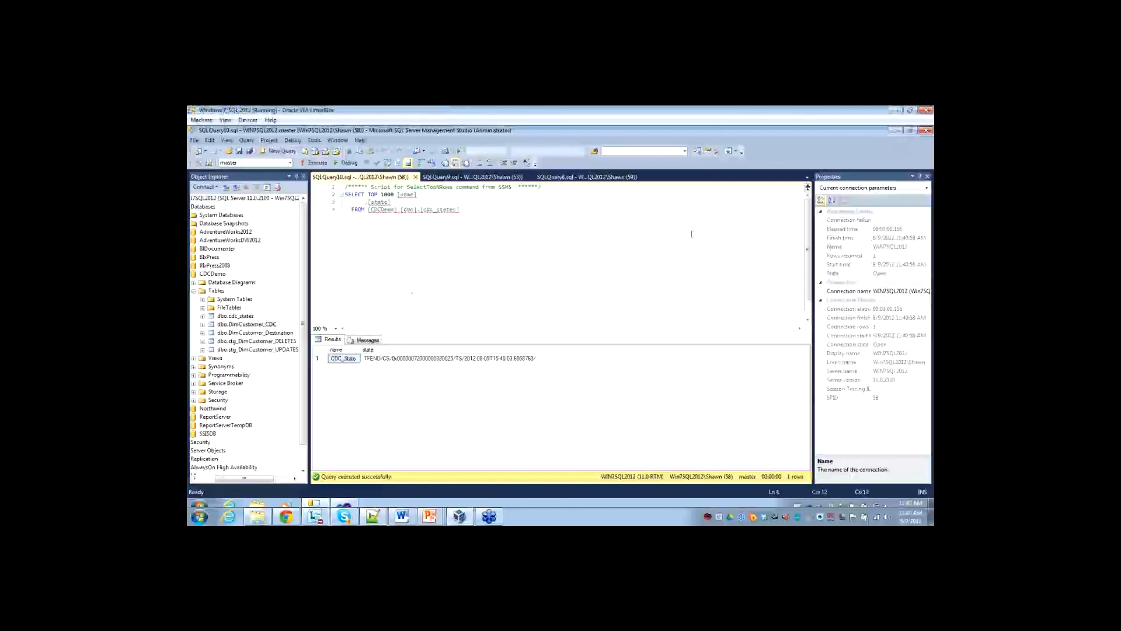
key(Return)
key(Return)
key(Return)
key(Return)
key(Return)
key(Return)
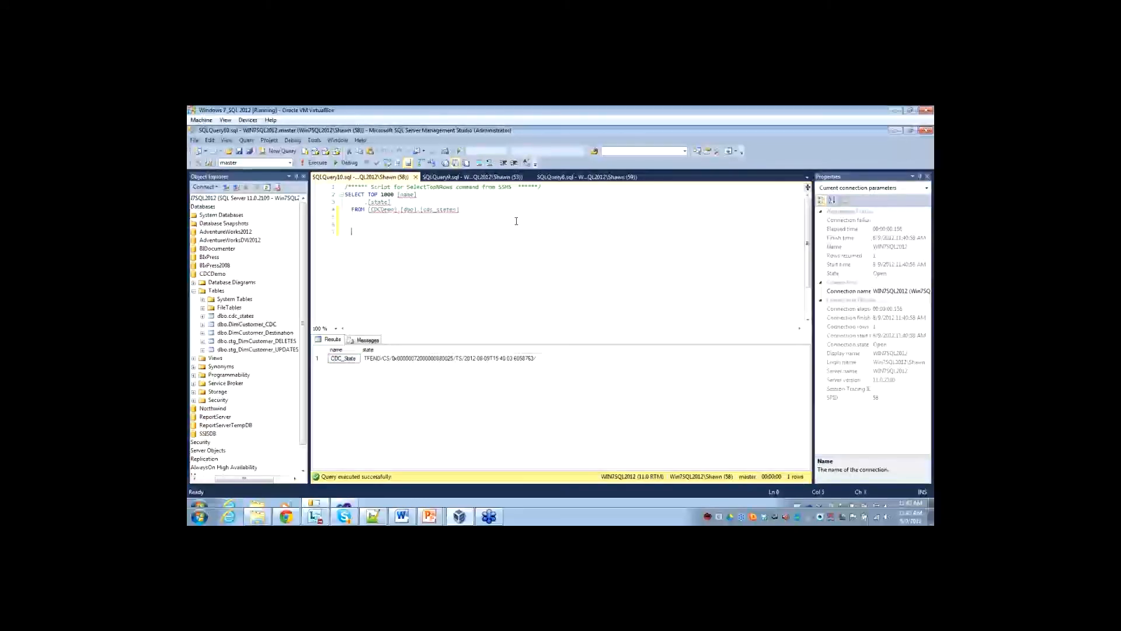
text(EXEC sys.sp_cdc_enable_db)
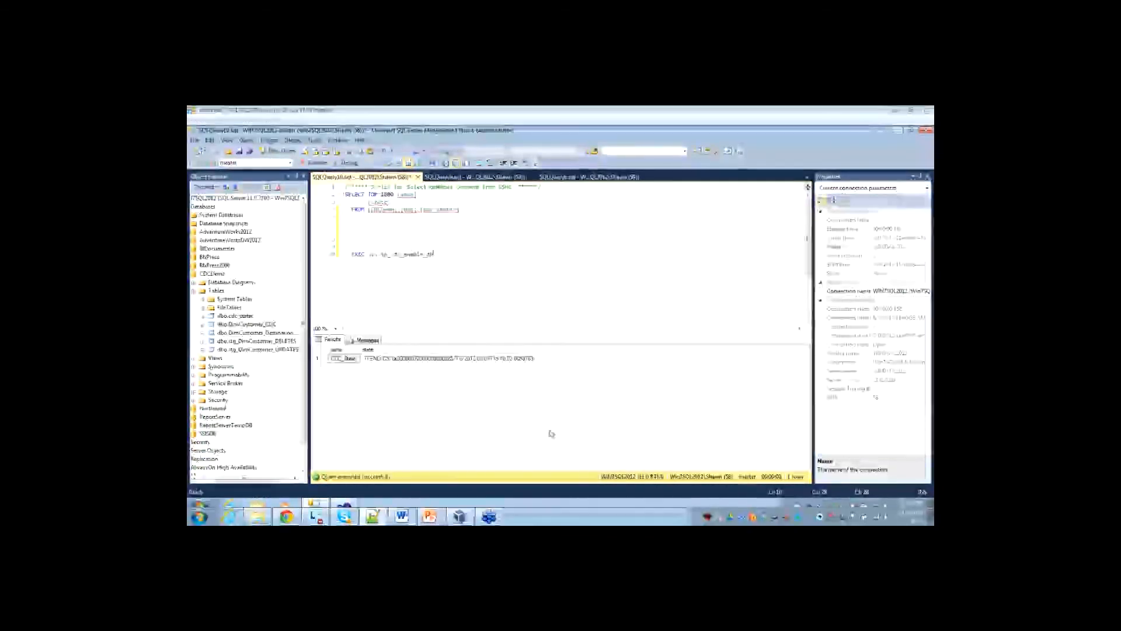
click(456, 292)
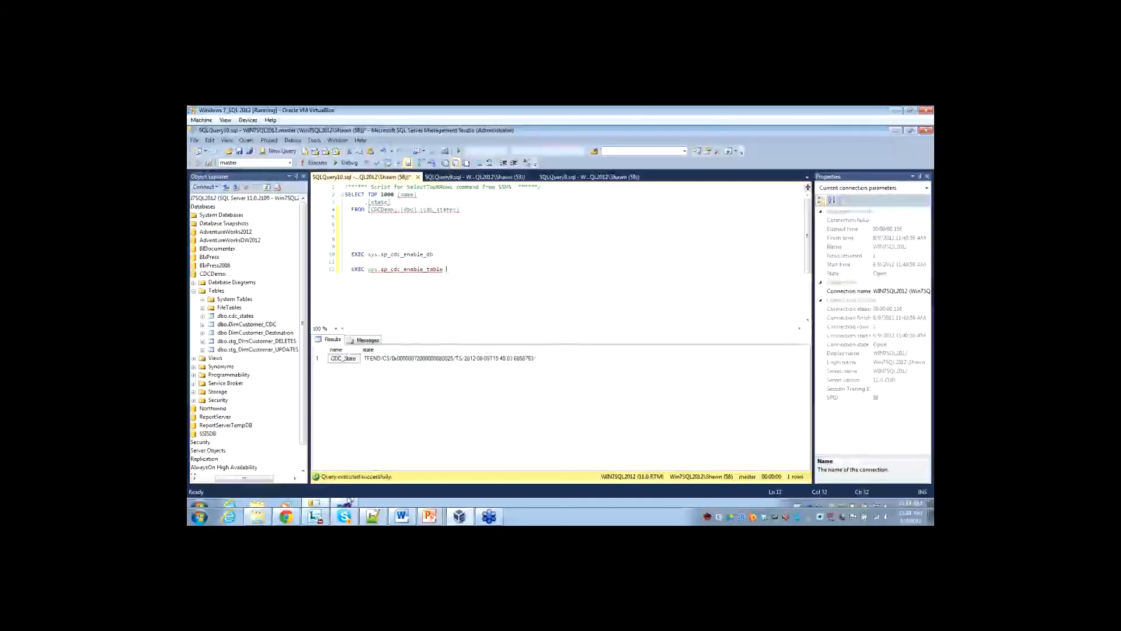
Return to Visual Studio, switch to the PowerPoint slide show of SSIS 2012 and the CDC, and advance to the Contact slide.
click(344, 516)
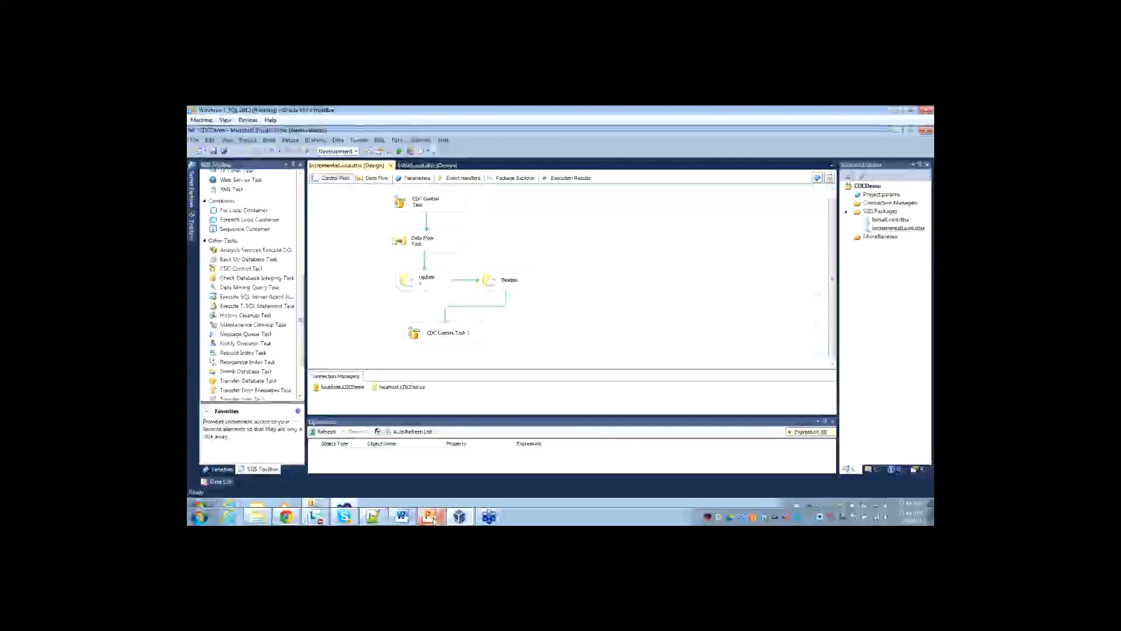
mouse_move(437, 510)
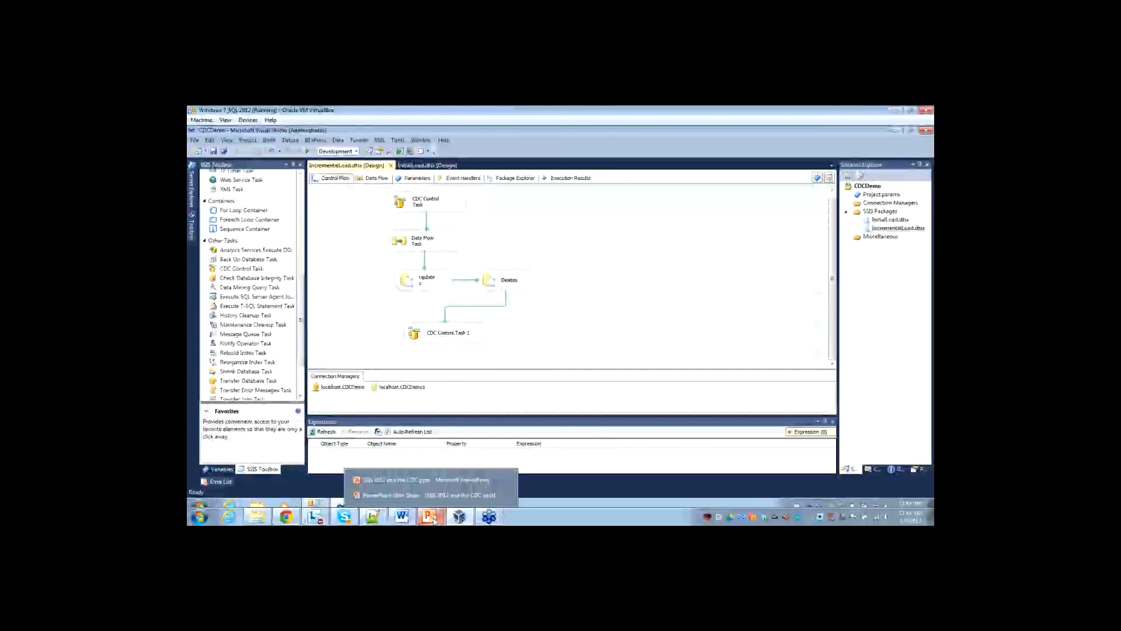
click(435, 480)
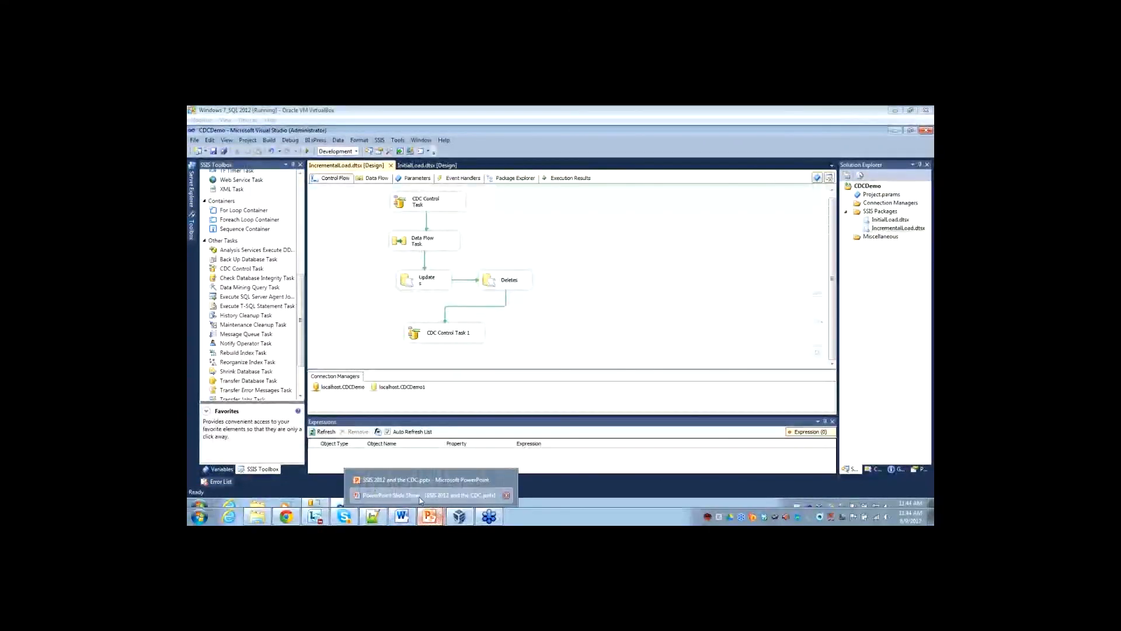
click(419, 497)
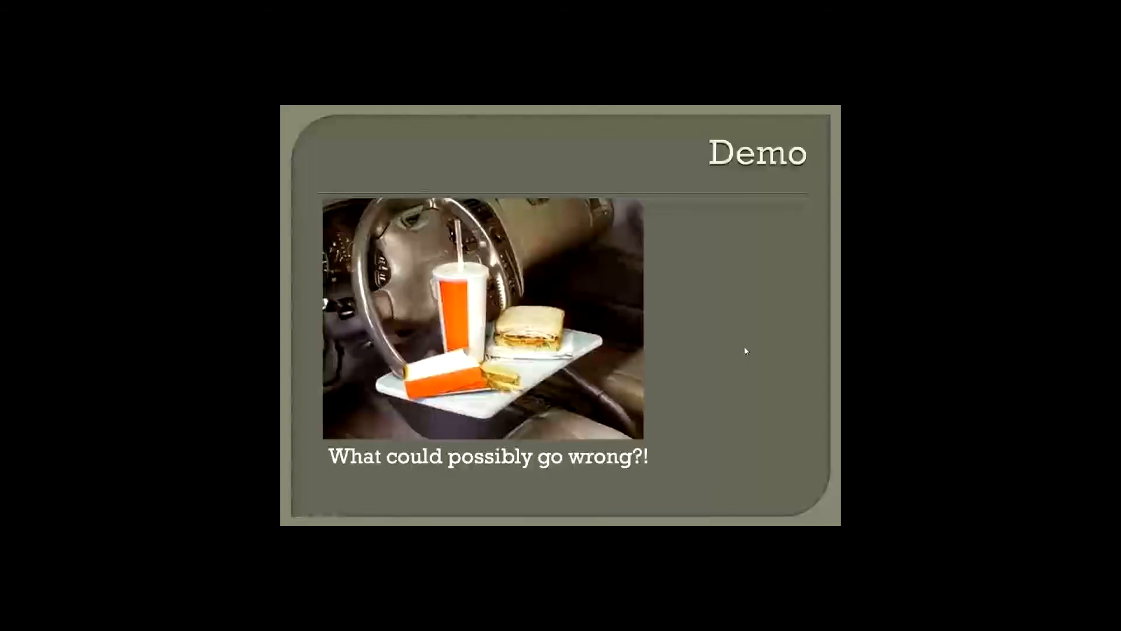
click(707, 405)
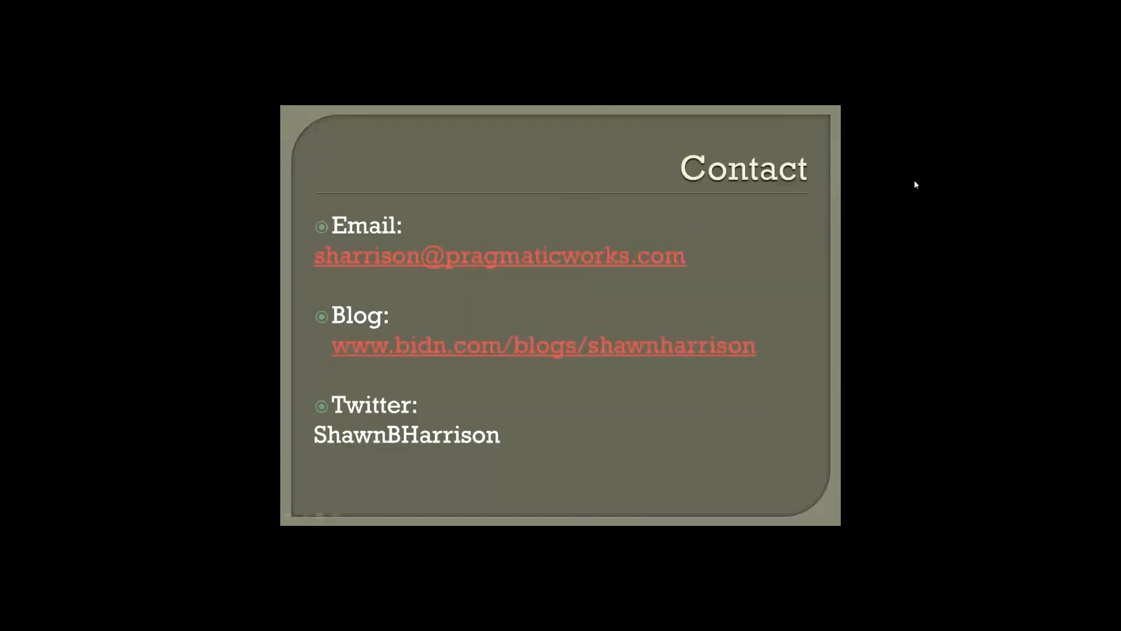